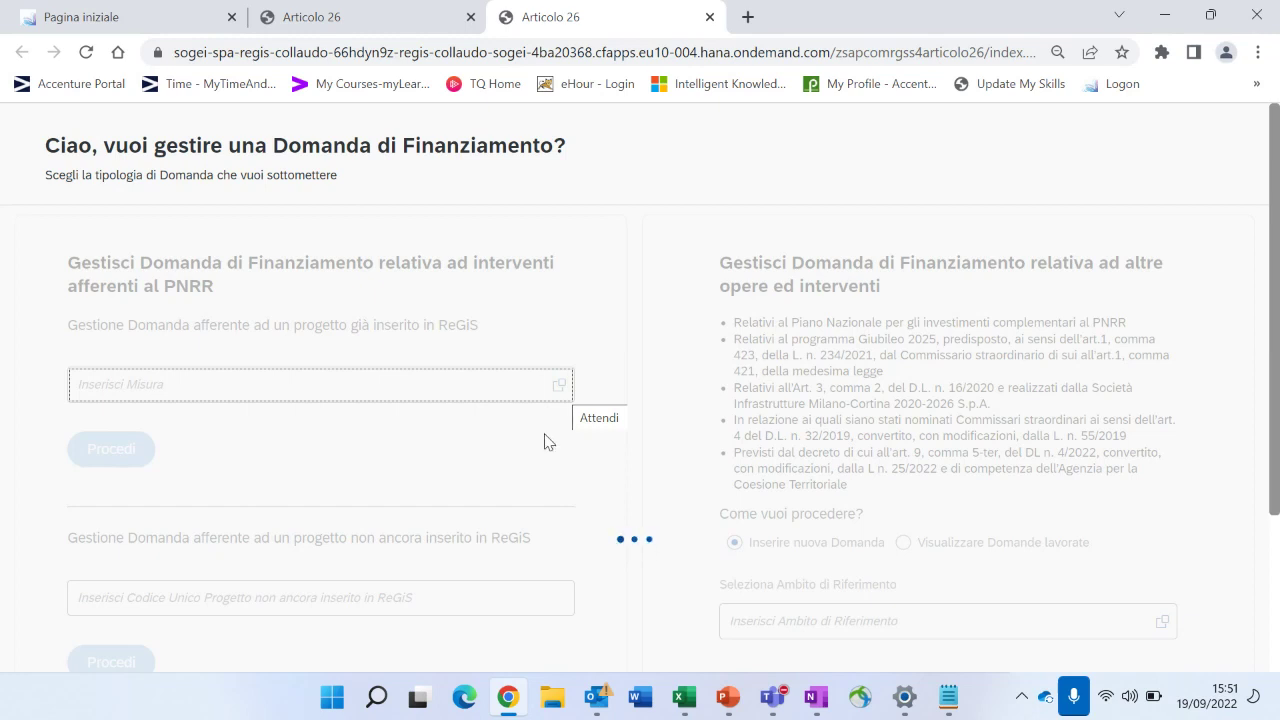
Close the duplicate Articolo 26 tab and sign in again on the reloaded page with the MEF username and account password.
left_click(471, 17)
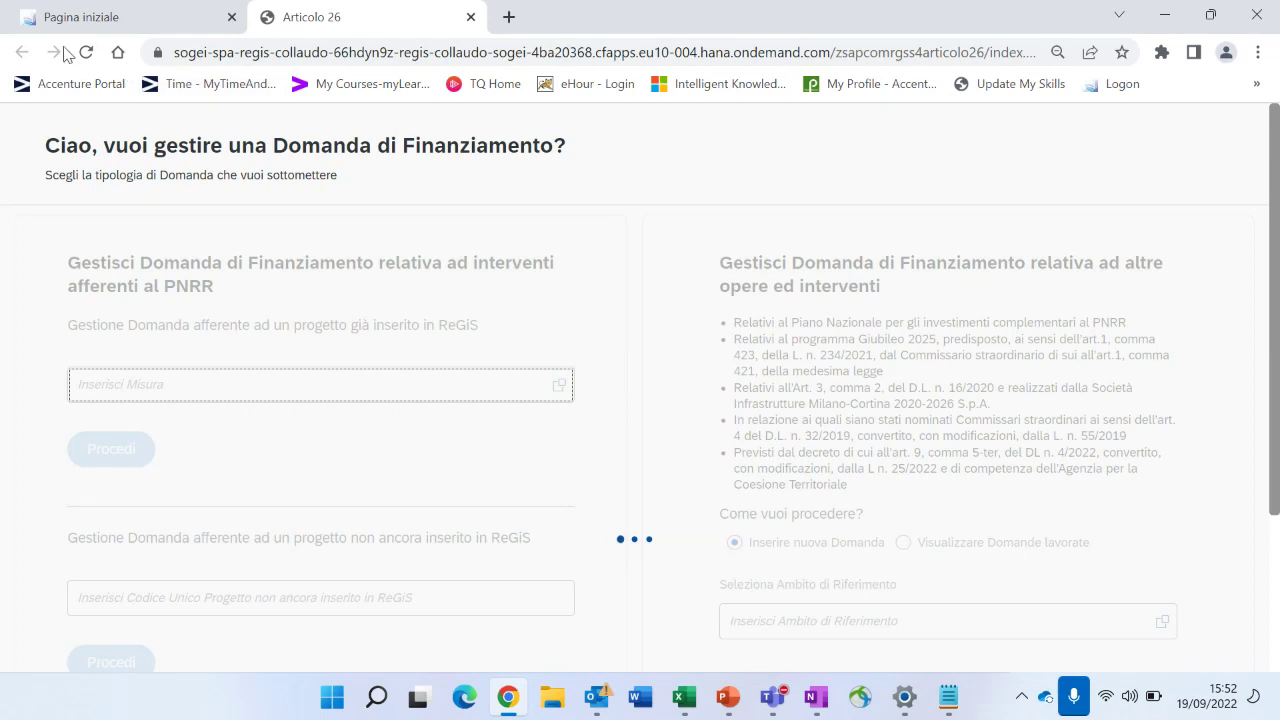
left_click(86, 52)
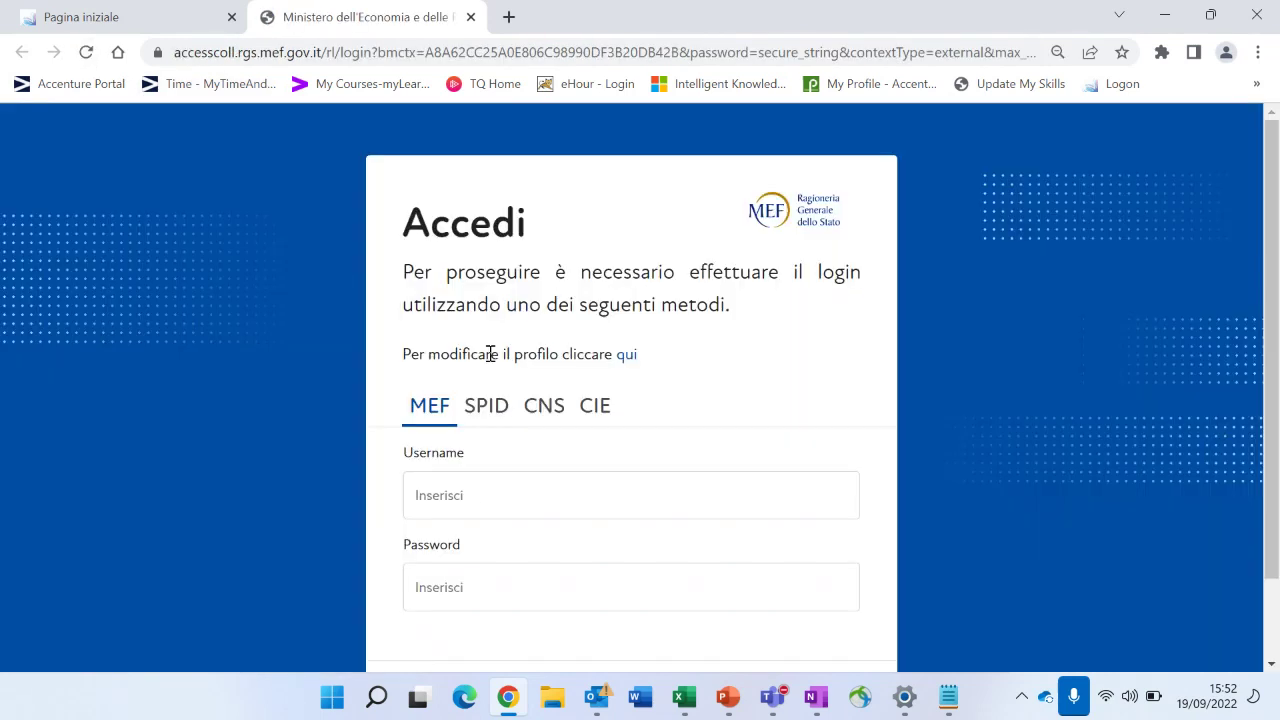
left_click(489, 487)
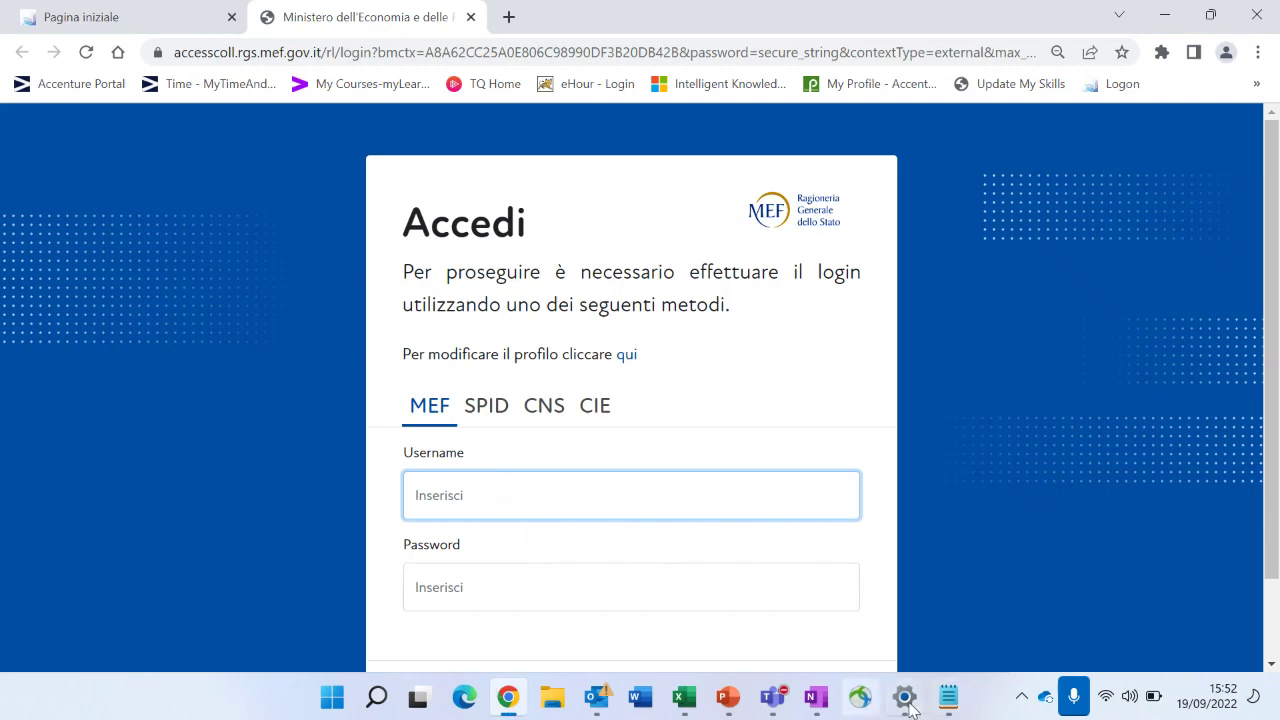
mouse_move(948, 698)
left_click(1049, 577)
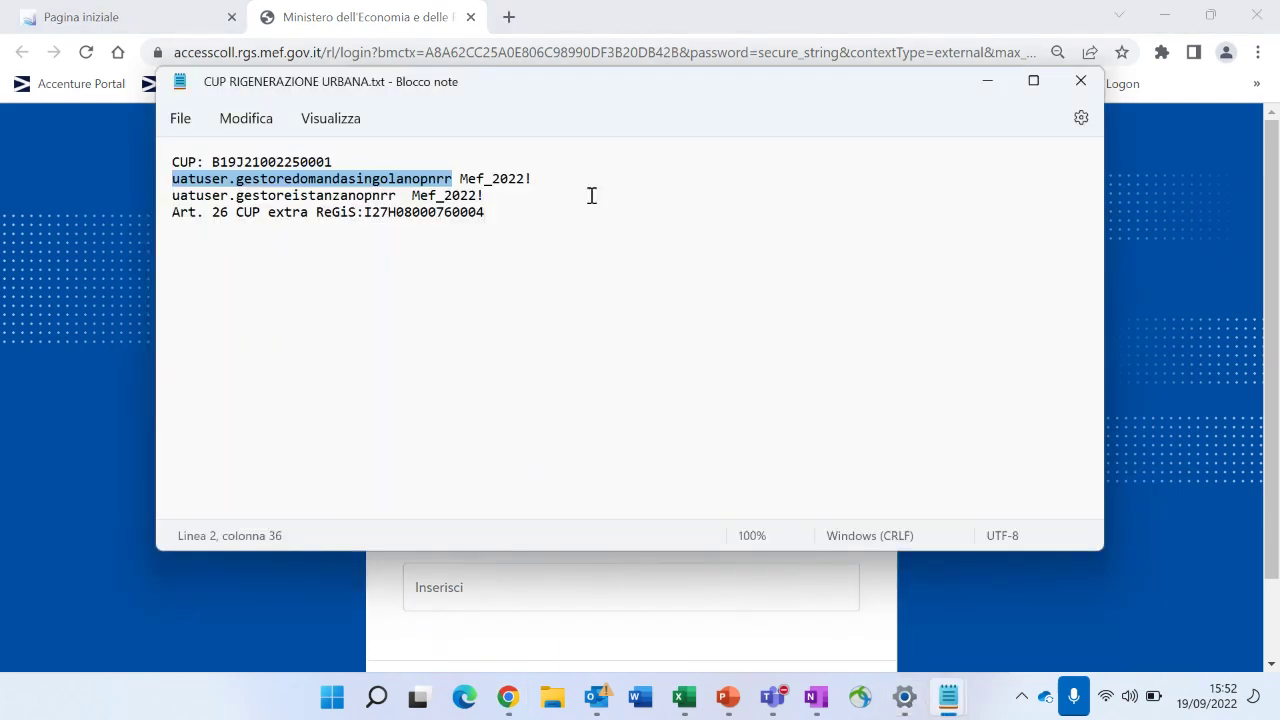
left_click(1004, 84)
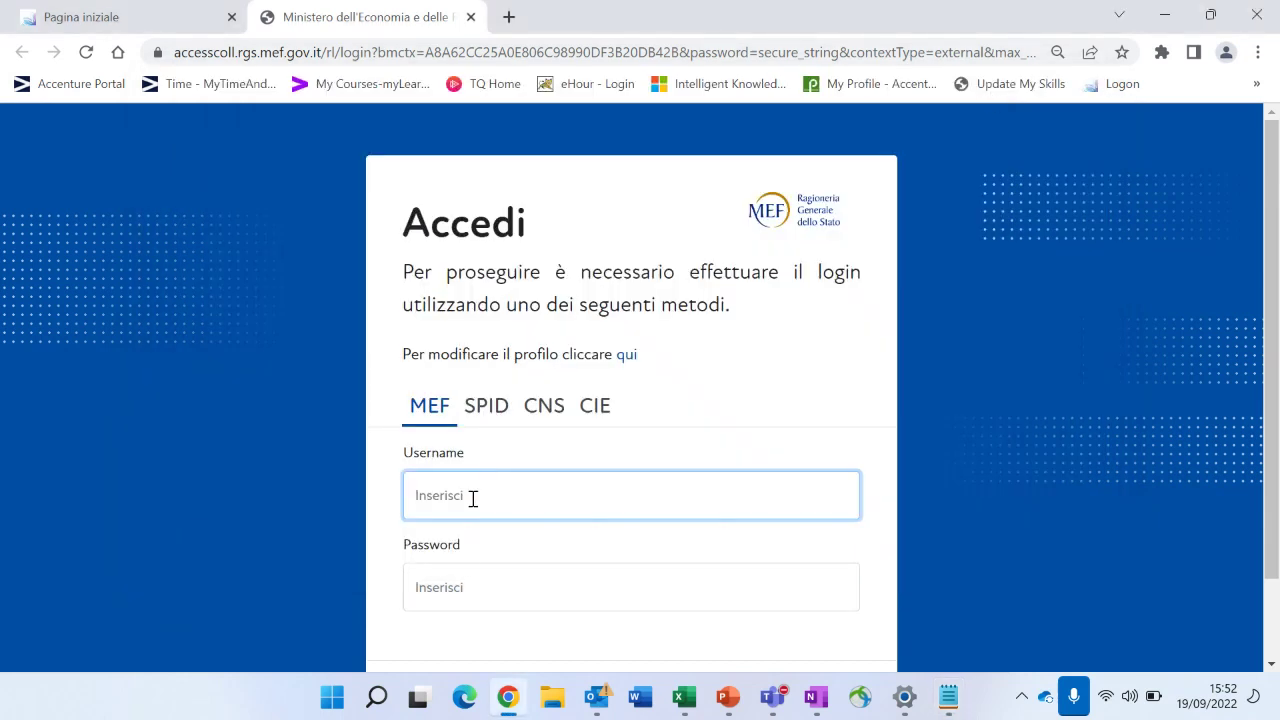
key("ctrl+v")
left_click(486, 589)
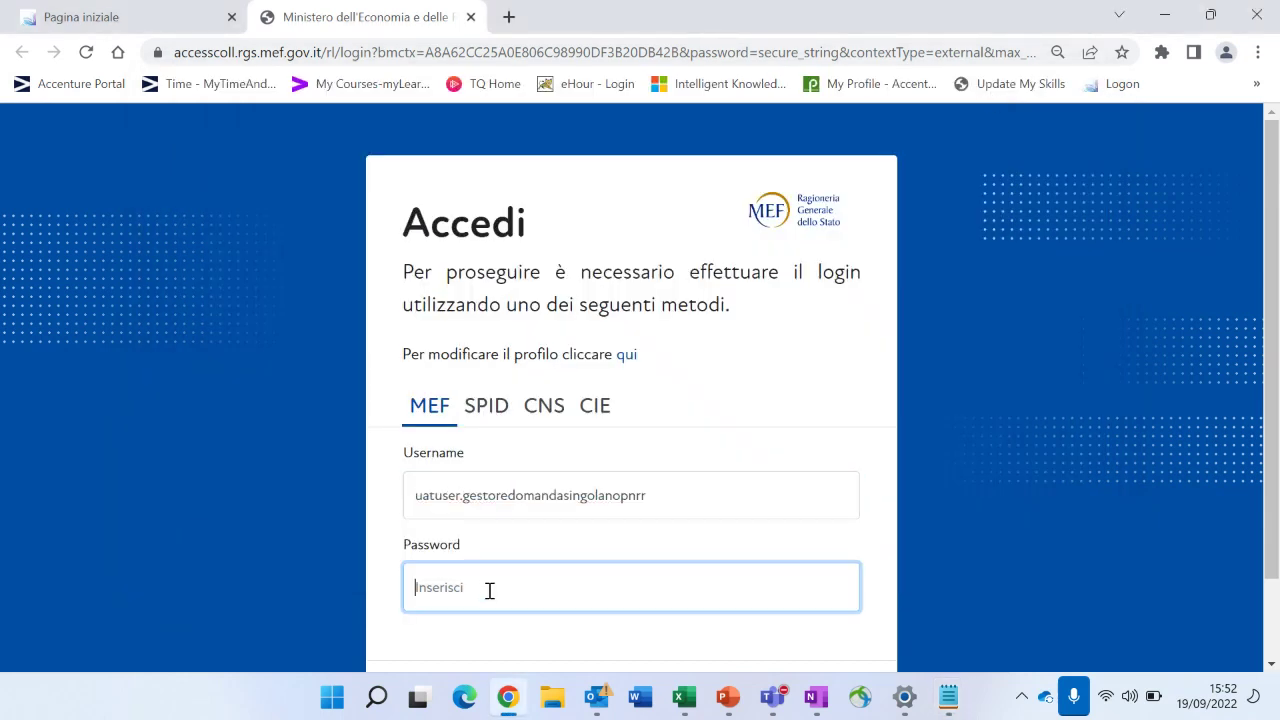
type("*********")
key("Return")
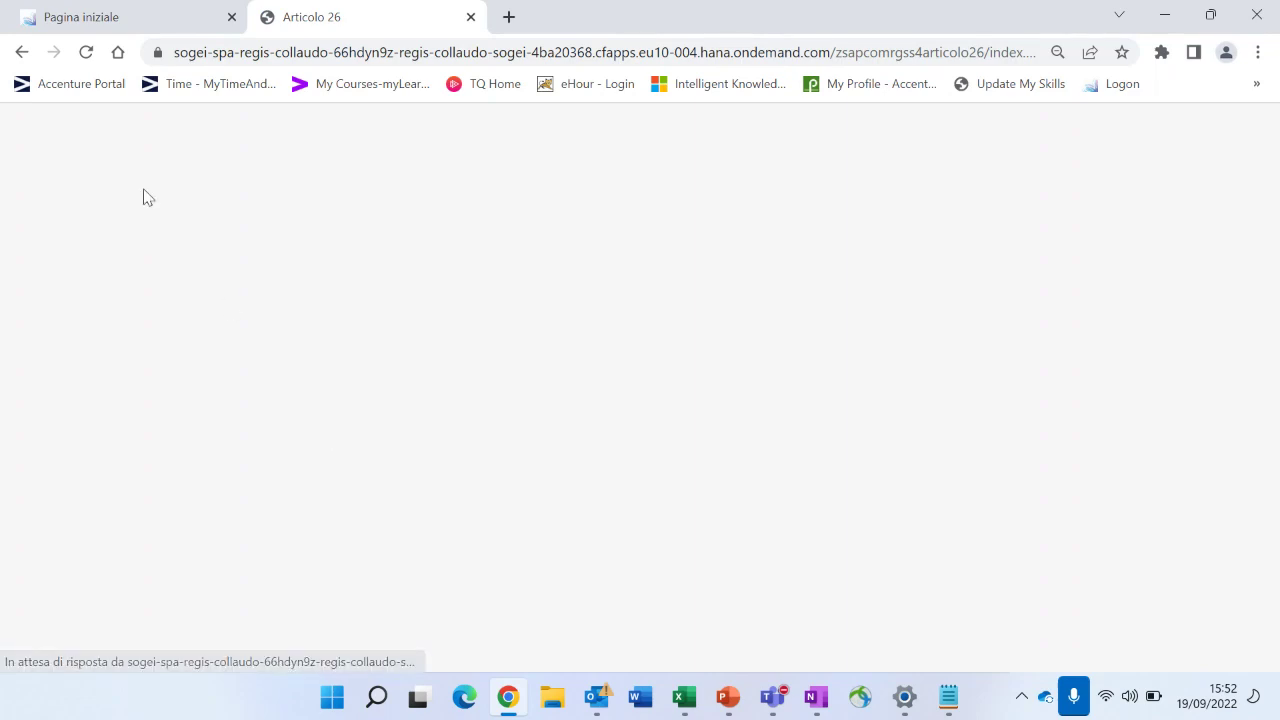
Choose measure M2C2I3.4 for the funding application of a PNRR project already entered in ReGiS.
scroll(378, 335, "up", 1)
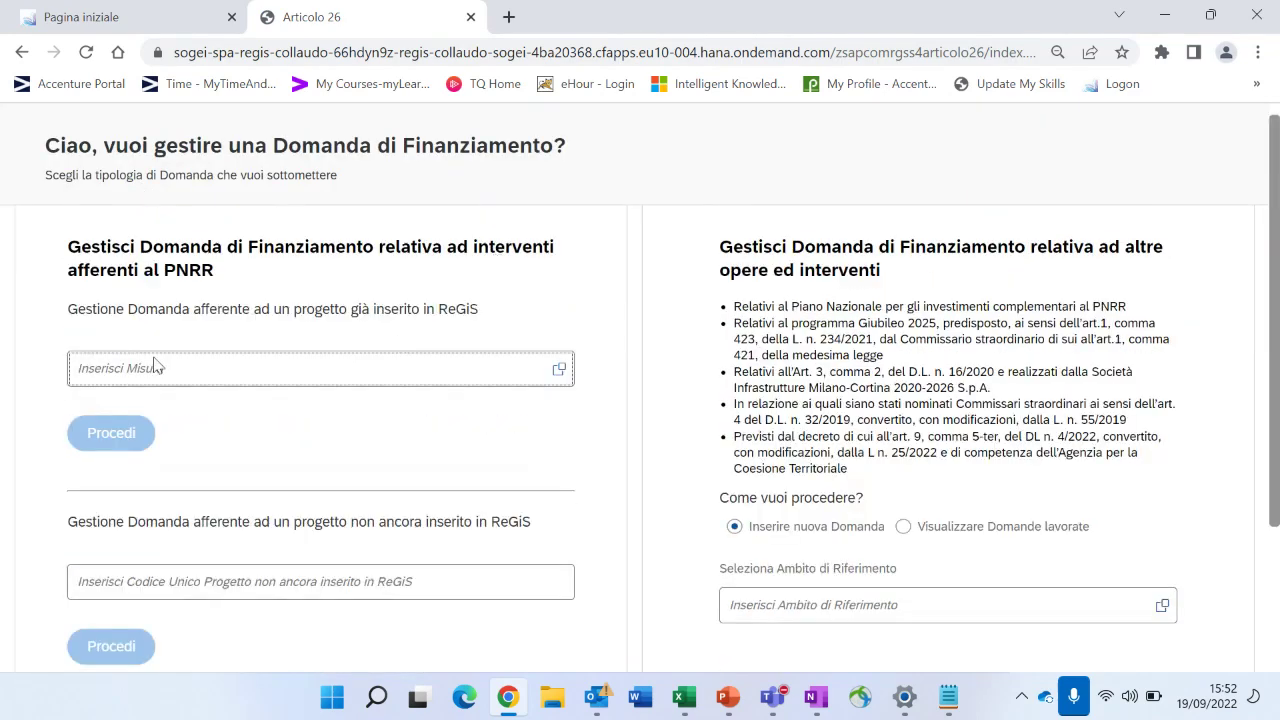
left_click(559, 368)
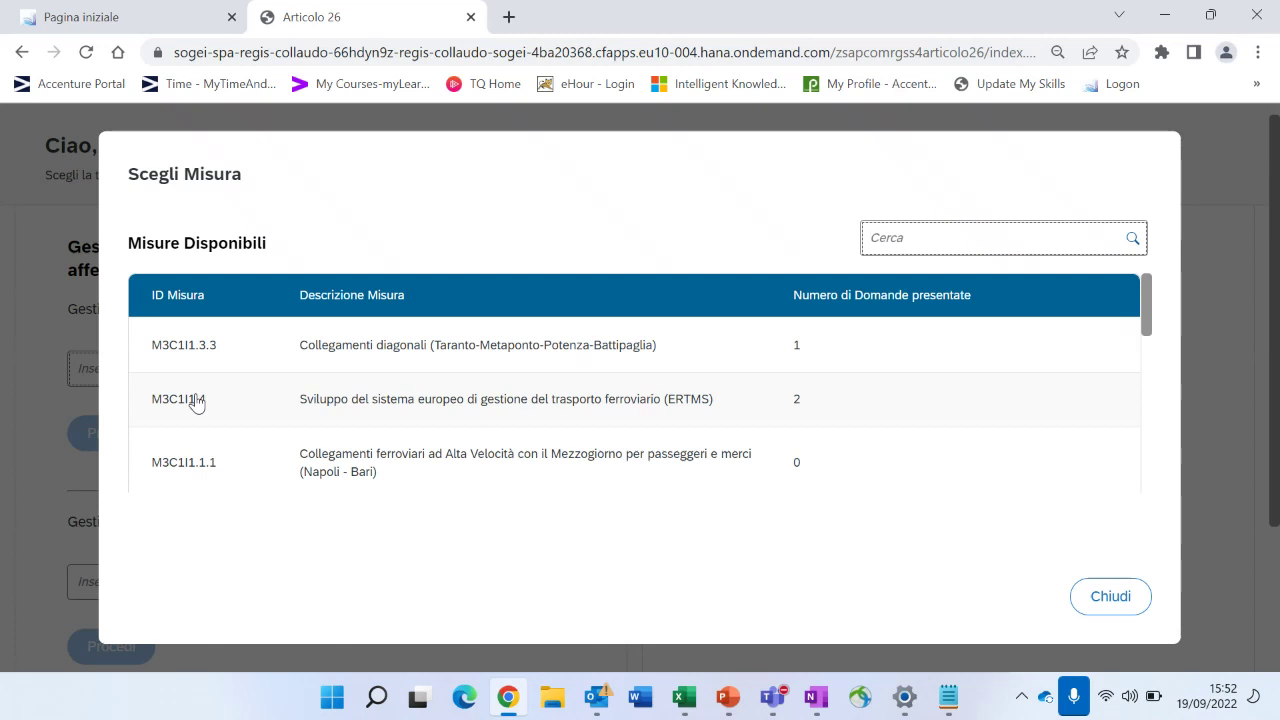
scroll(189, 376, "down", 1)
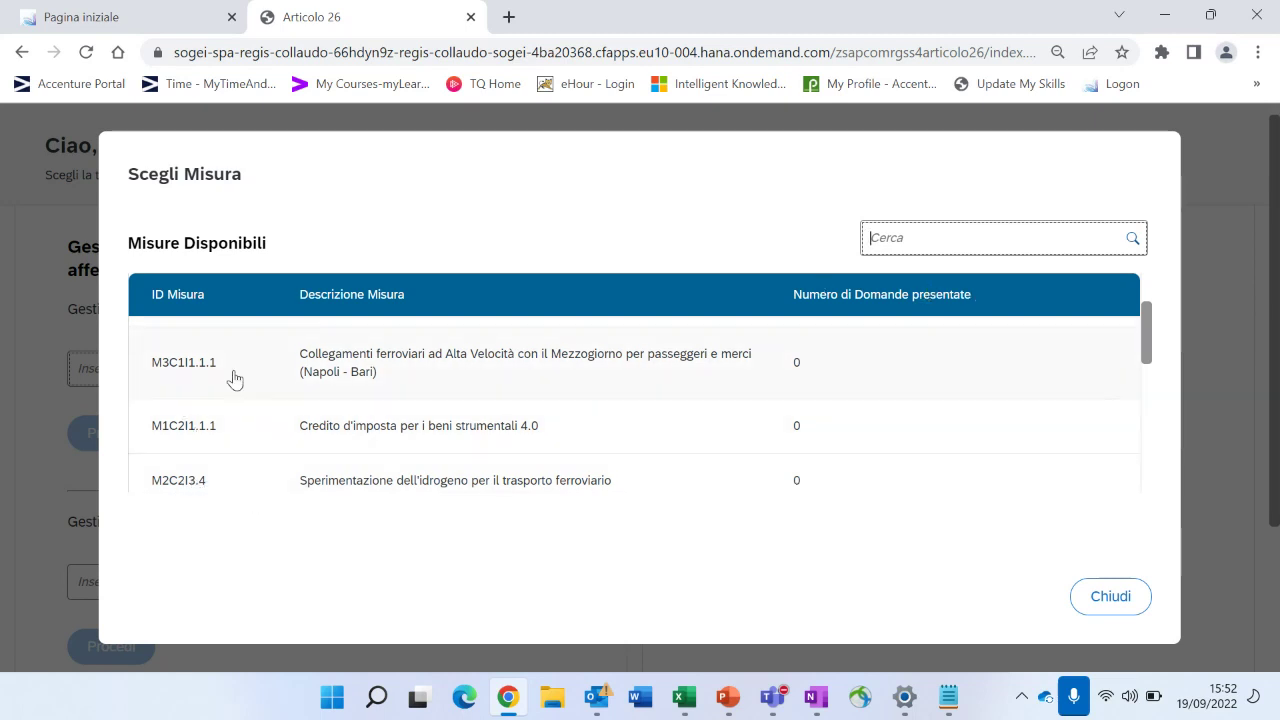
left_click(190, 488)
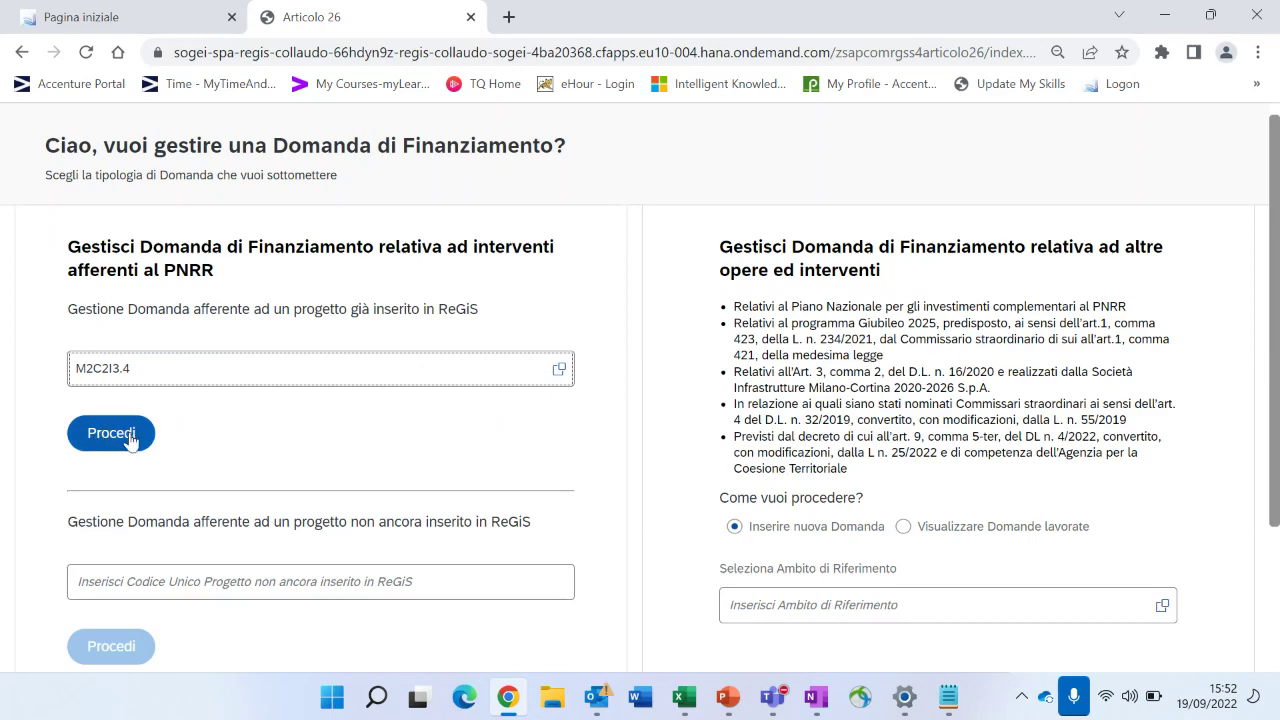
Proceed to the available projects for the chosen measure and open the funding application of the project with local code 1235.
left_click(130, 438)
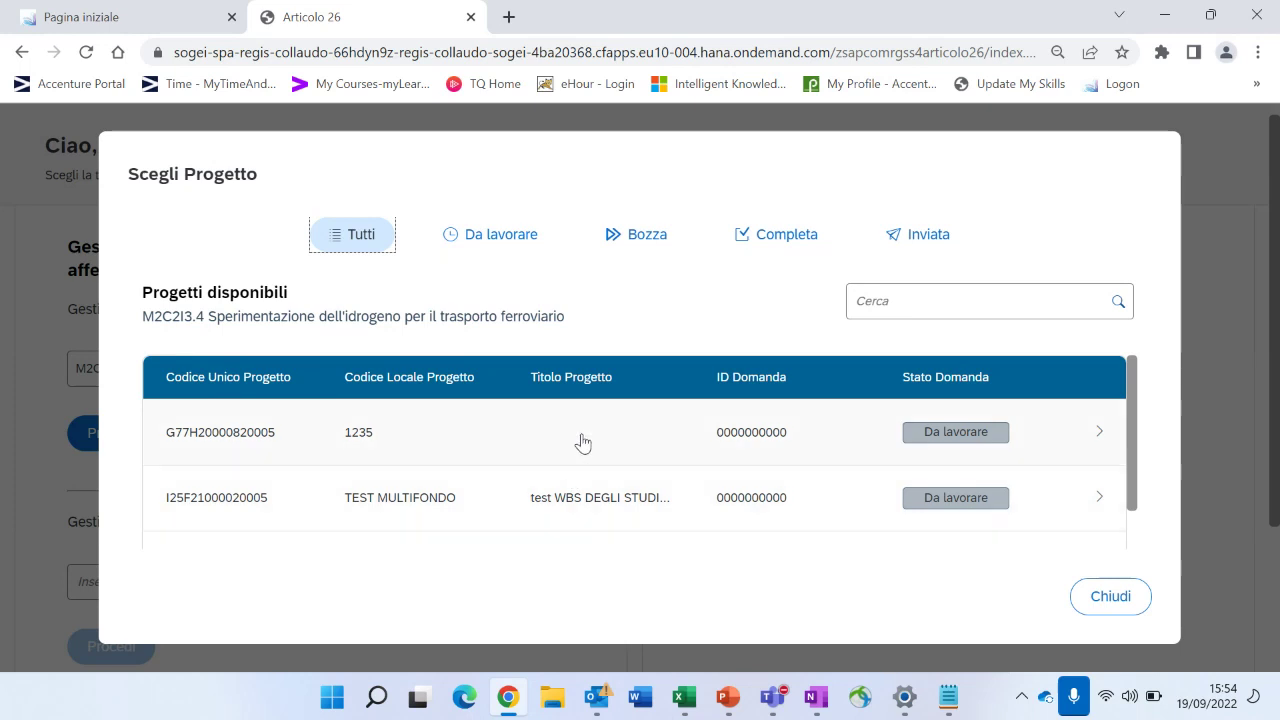
scroll(581, 428, "down", 1)
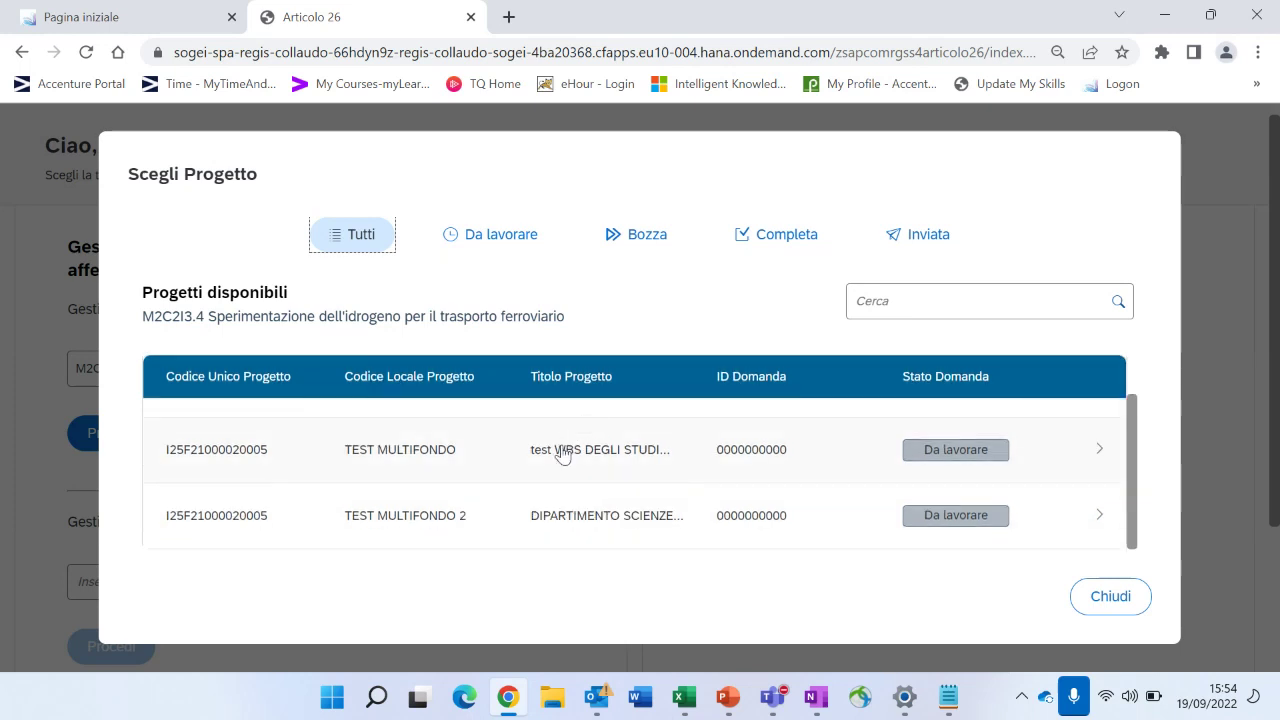
scroll(563, 451, "up", 1)
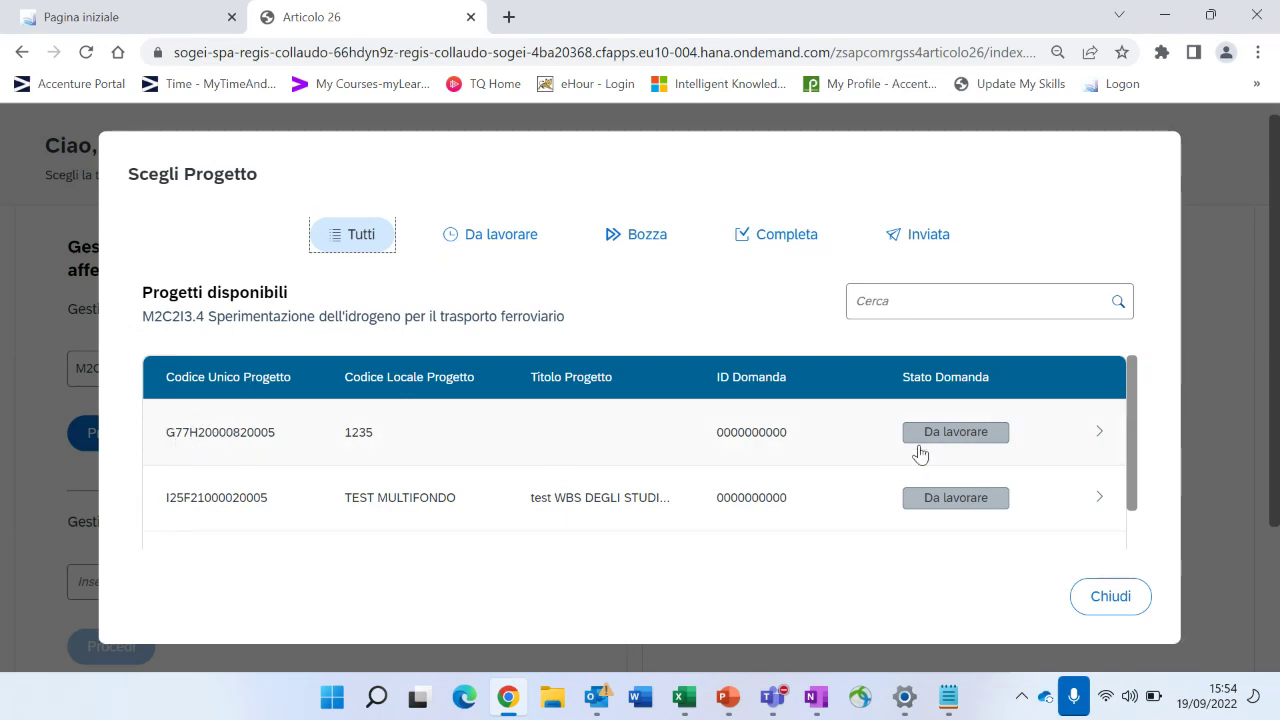
left_click(763, 441)
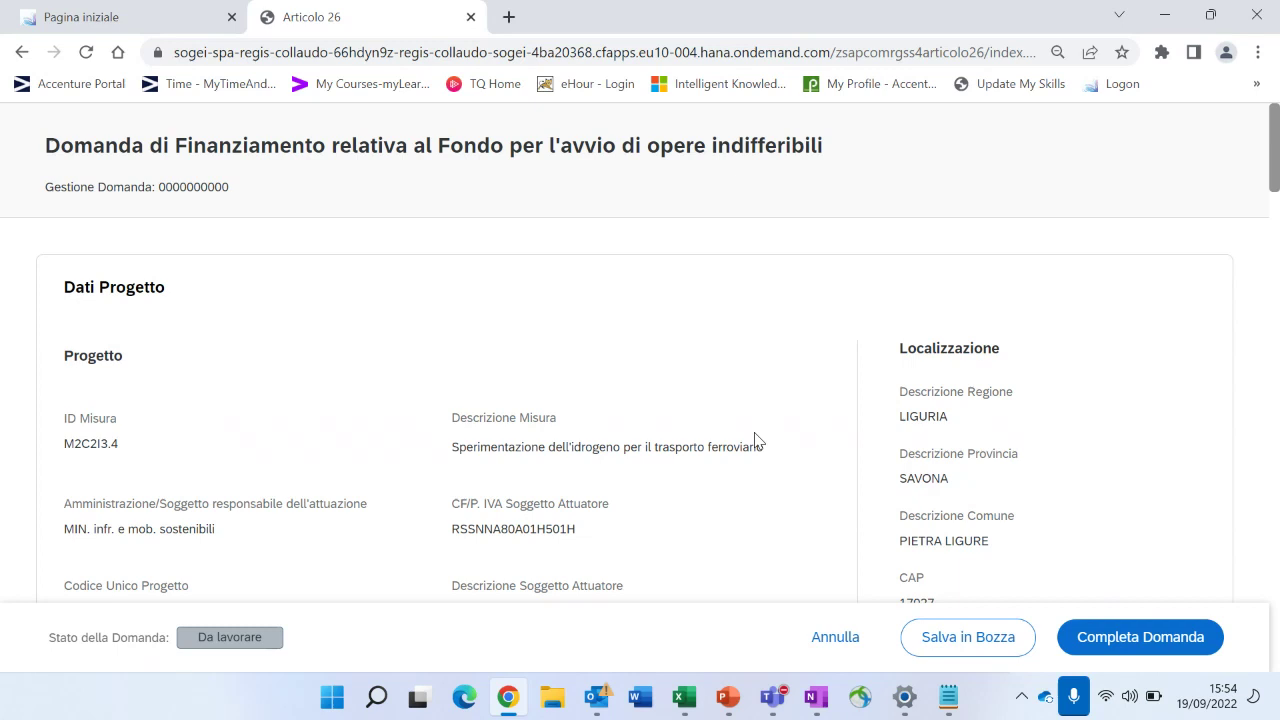
Review the Dati Progetto section, including the project details, the Localizzazione data and the Note field.
scroll(709, 414, "down", 1)
scroll(709, 414, "up", 1)
scroll(110, 290, "down", 1)
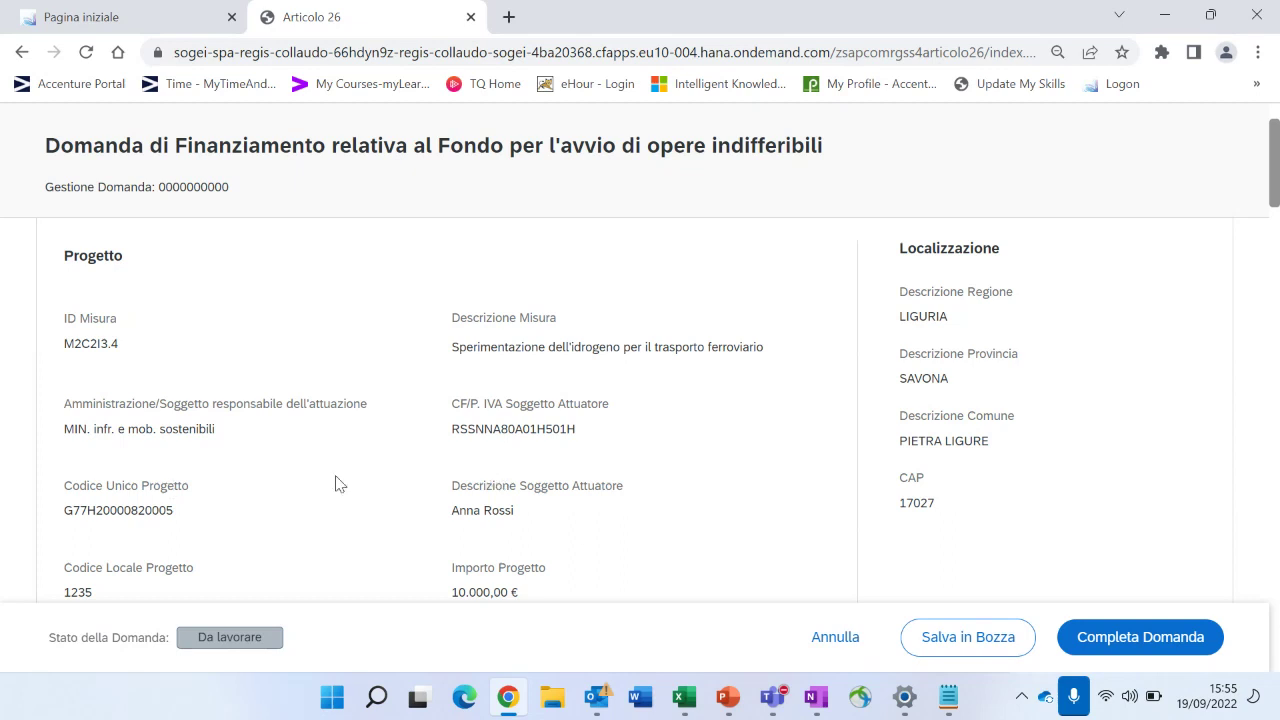
scroll(340, 483, "down", 1)
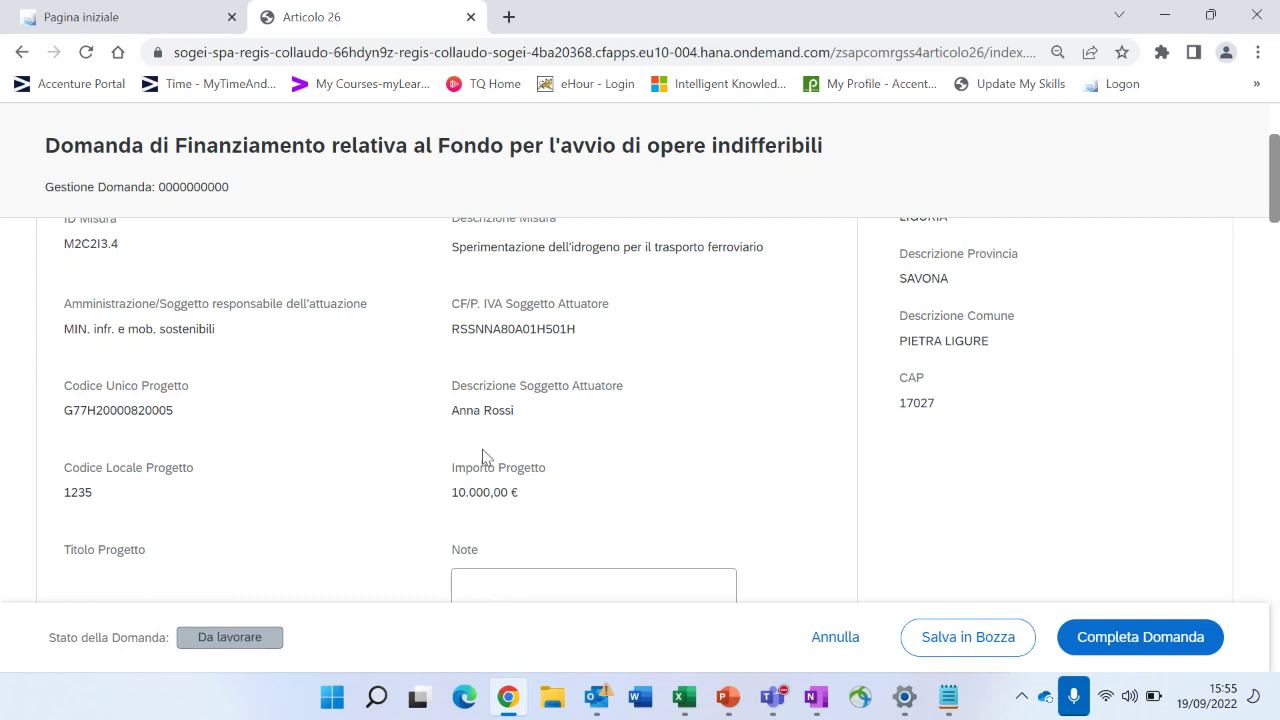
scroll(680, 509, "up", 1)
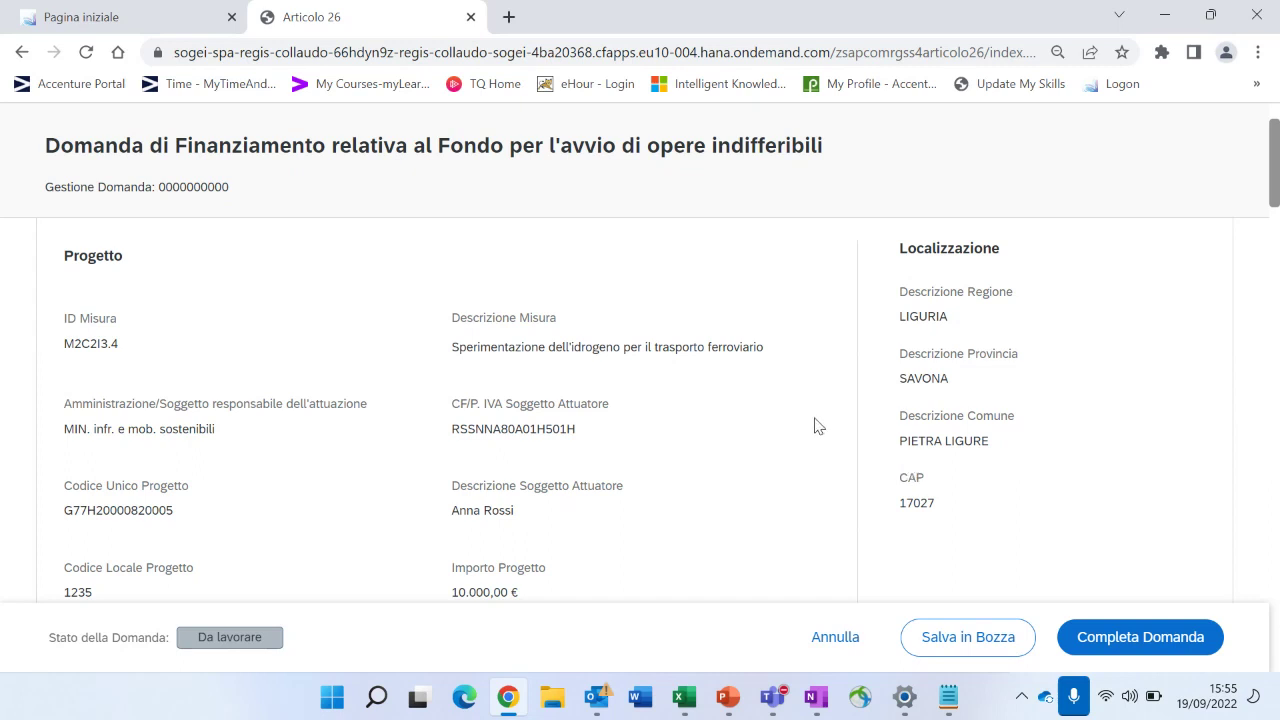
scroll(813, 424, "down", 1)
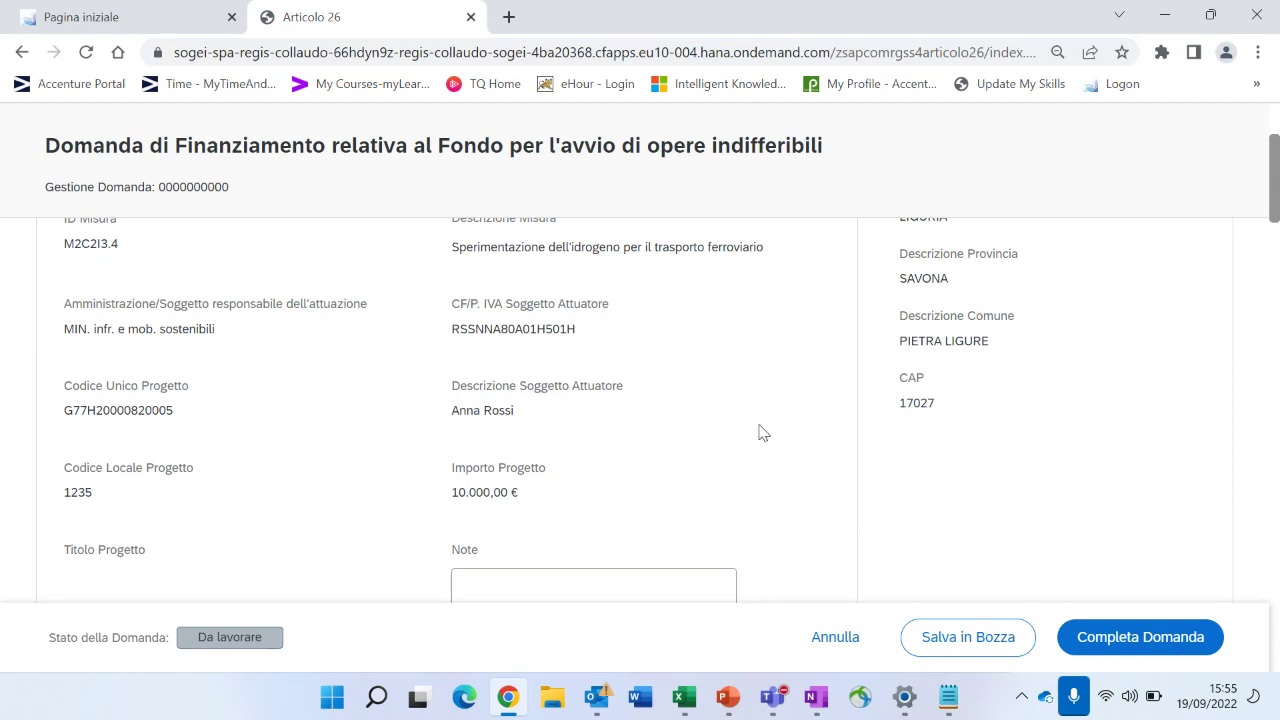
scroll(759, 432, "down", 2)
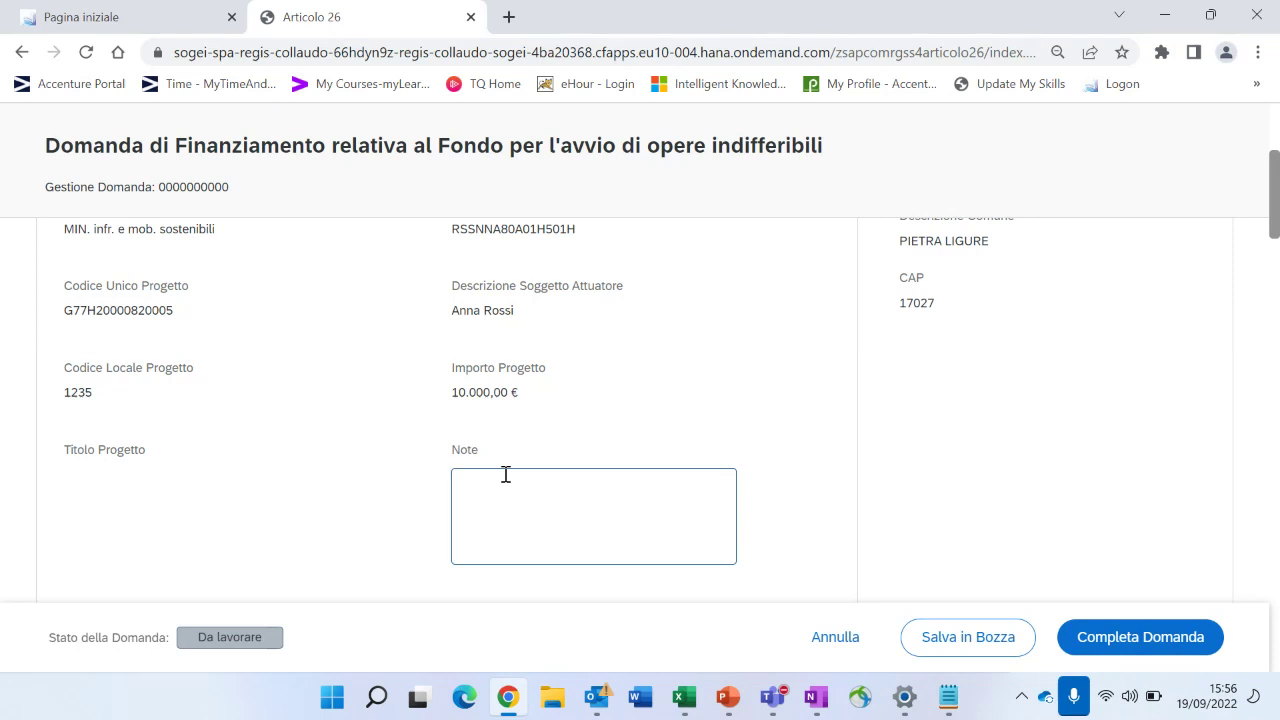
scroll(370, 449, "down", 1)
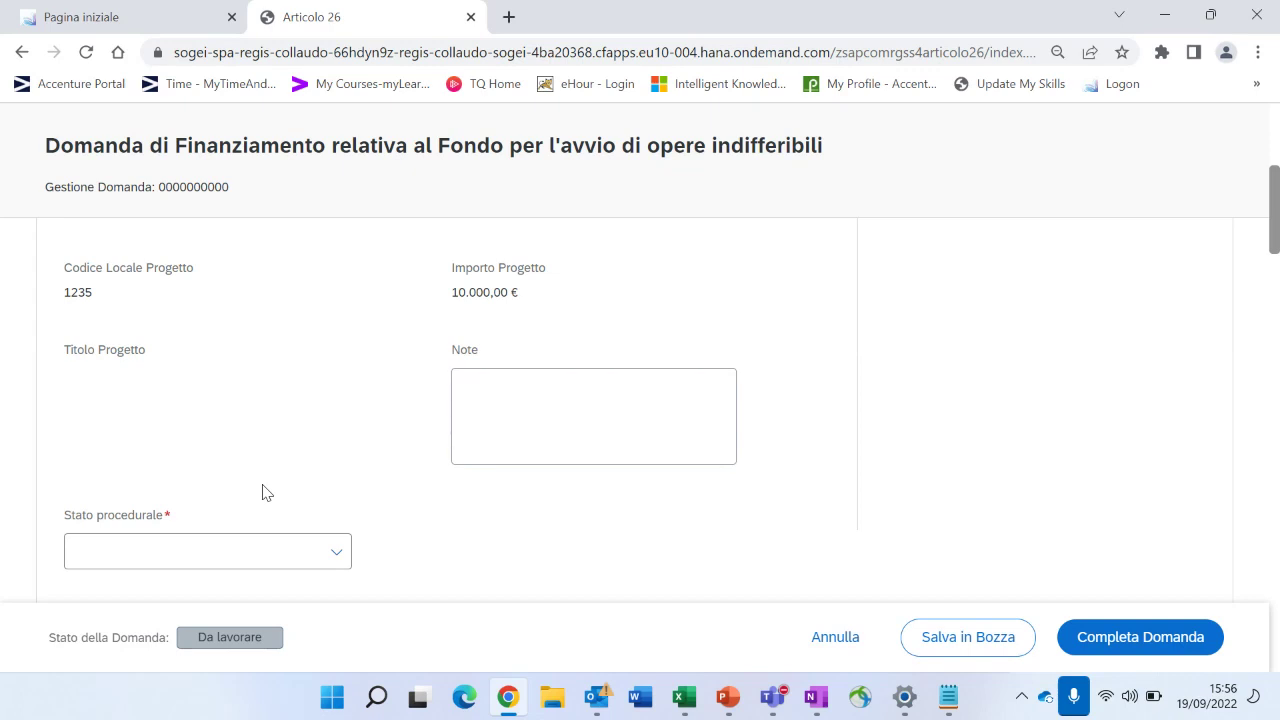
Set the project's Stato procedurale to STUDIO DI FATTIBILITÀ.
scroll(291, 491, "down", 1)
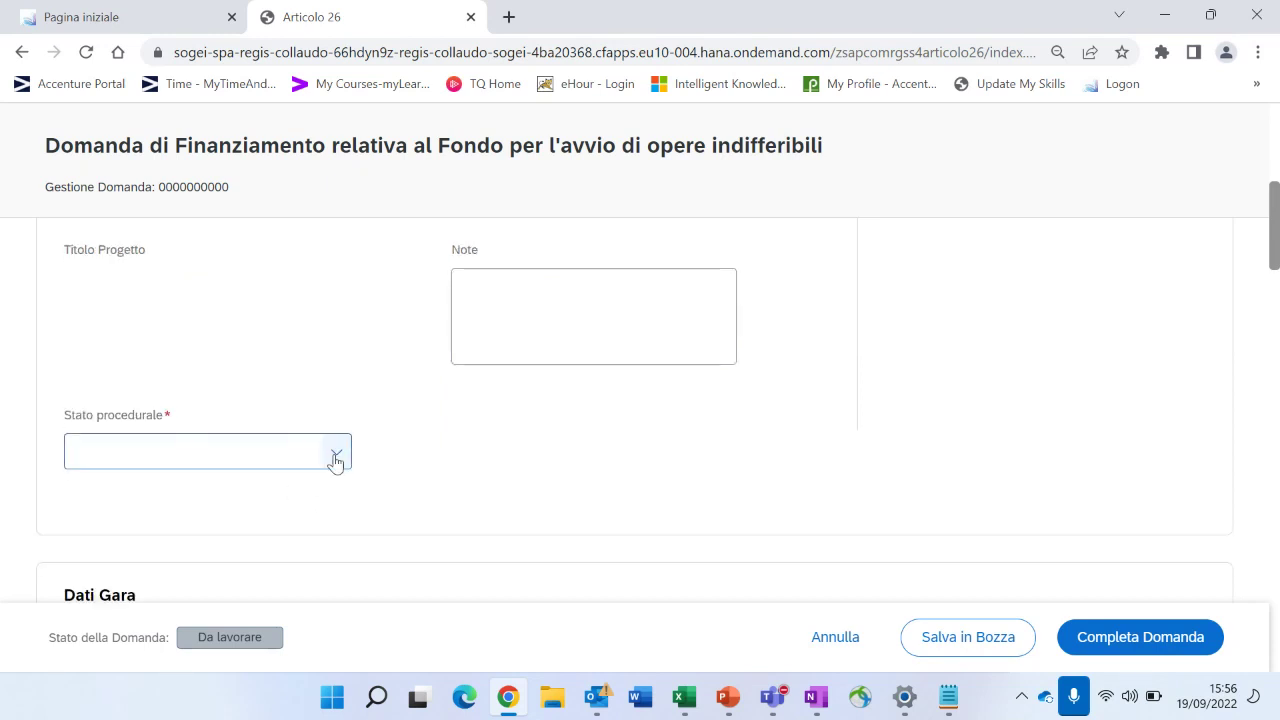
left_click(335, 458)
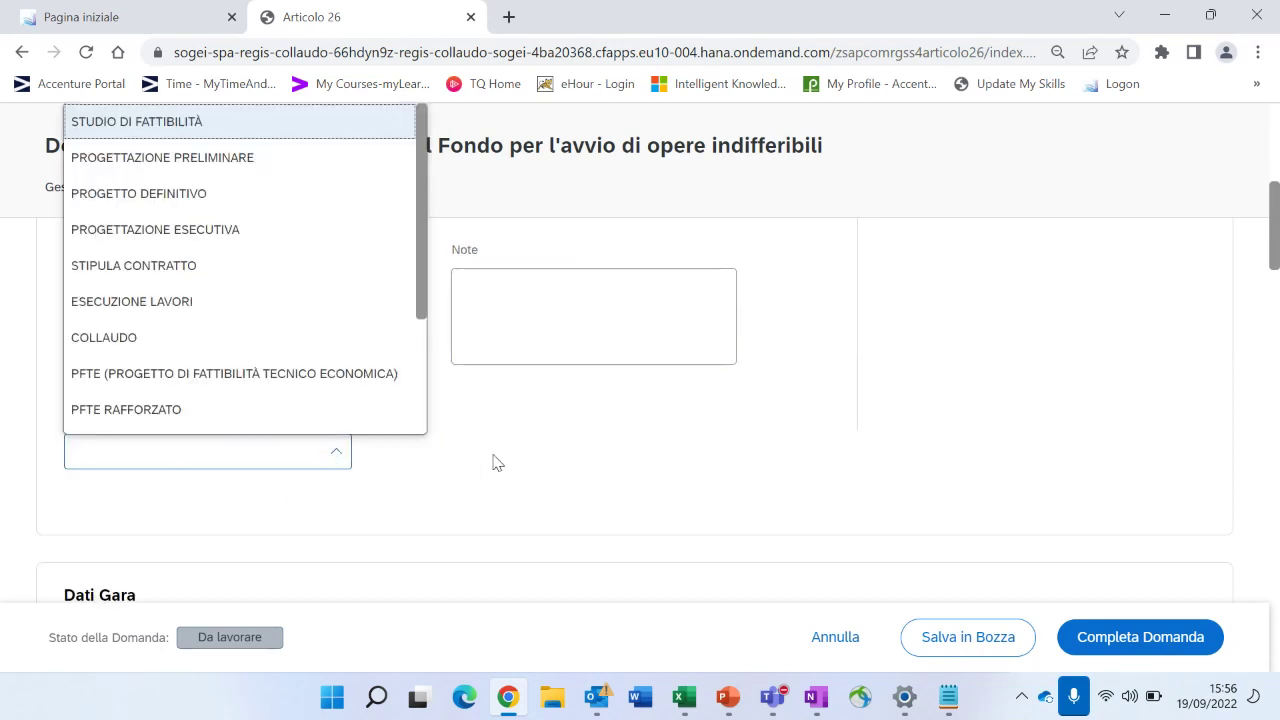
scroll(497, 462, "up", 1)
left_click(341, 549)
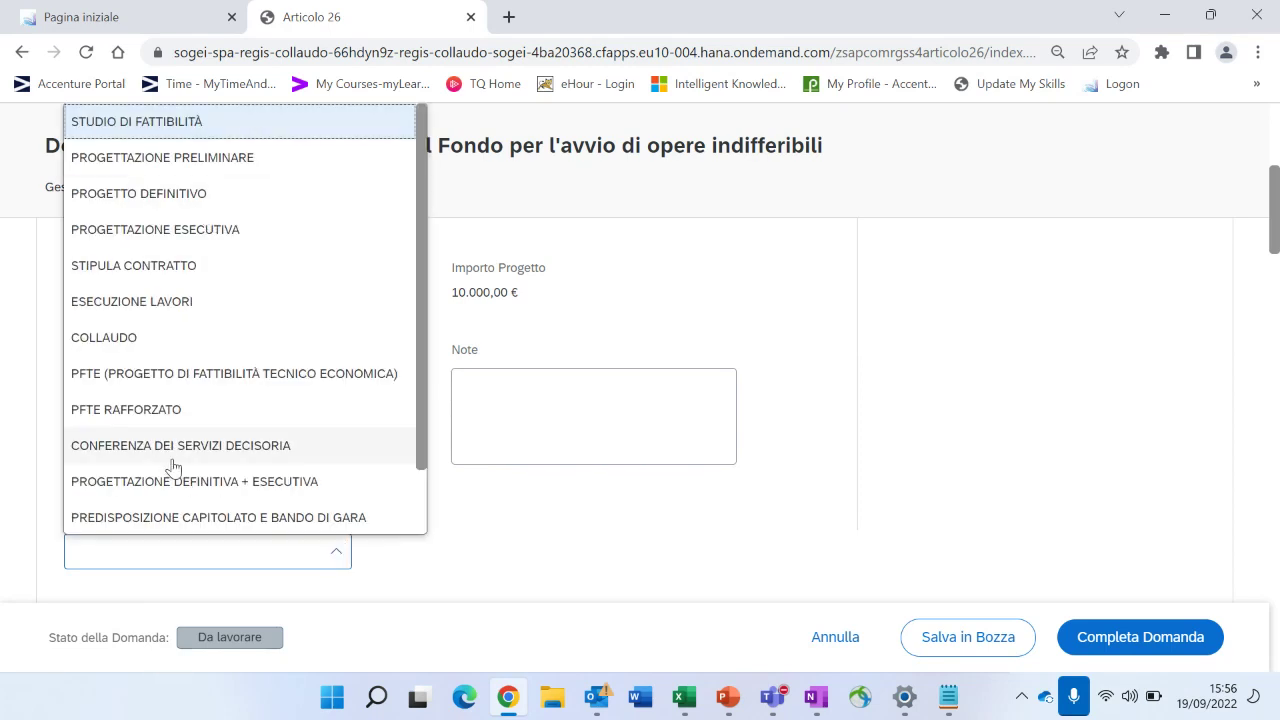
left_click(180, 122)
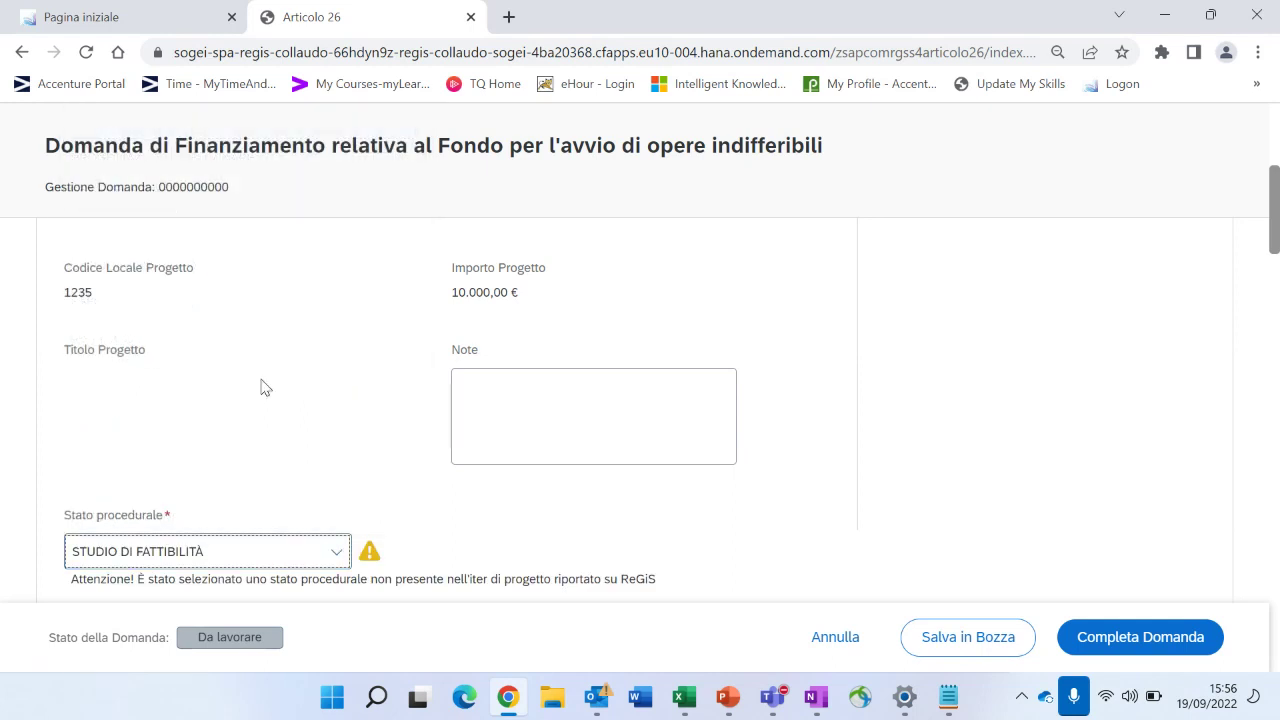
In Dati Gara, switch "Gara già pubblicata dopo il 18.05.2022?" to SI and back to NO to compare the fields.
scroll(263, 386, "down", 1)
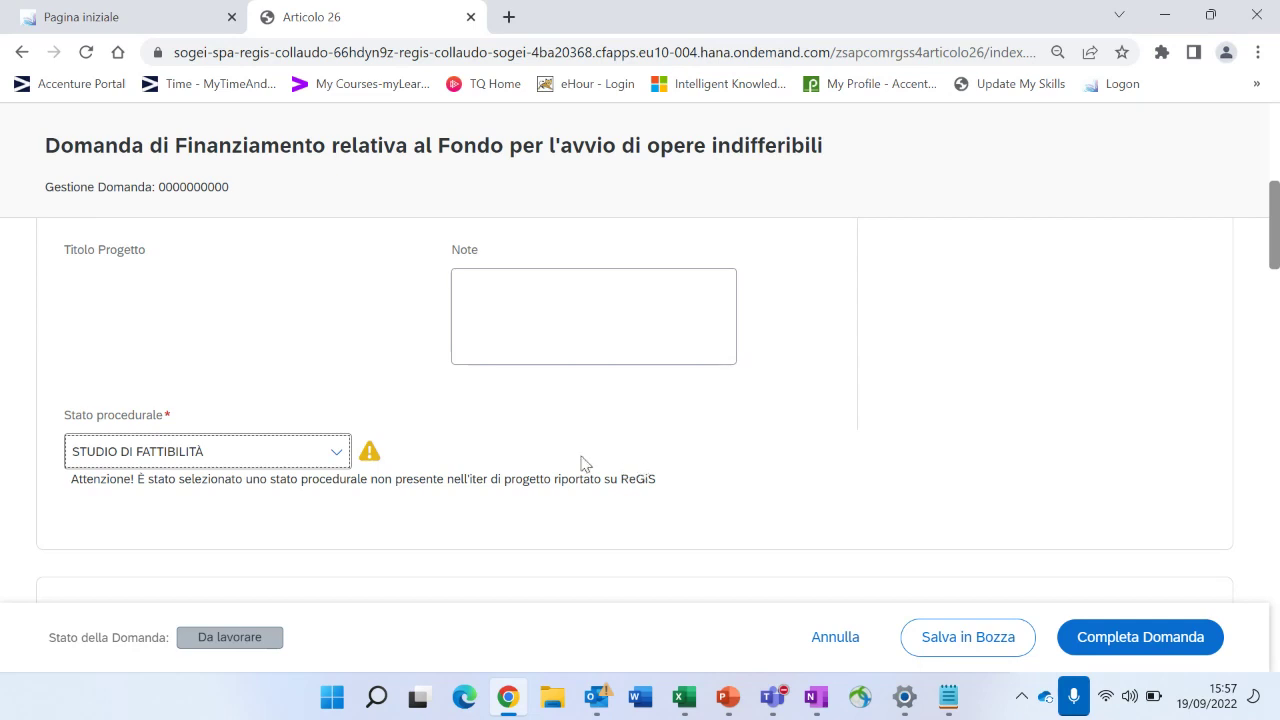
scroll(546, 441, "down", 3)
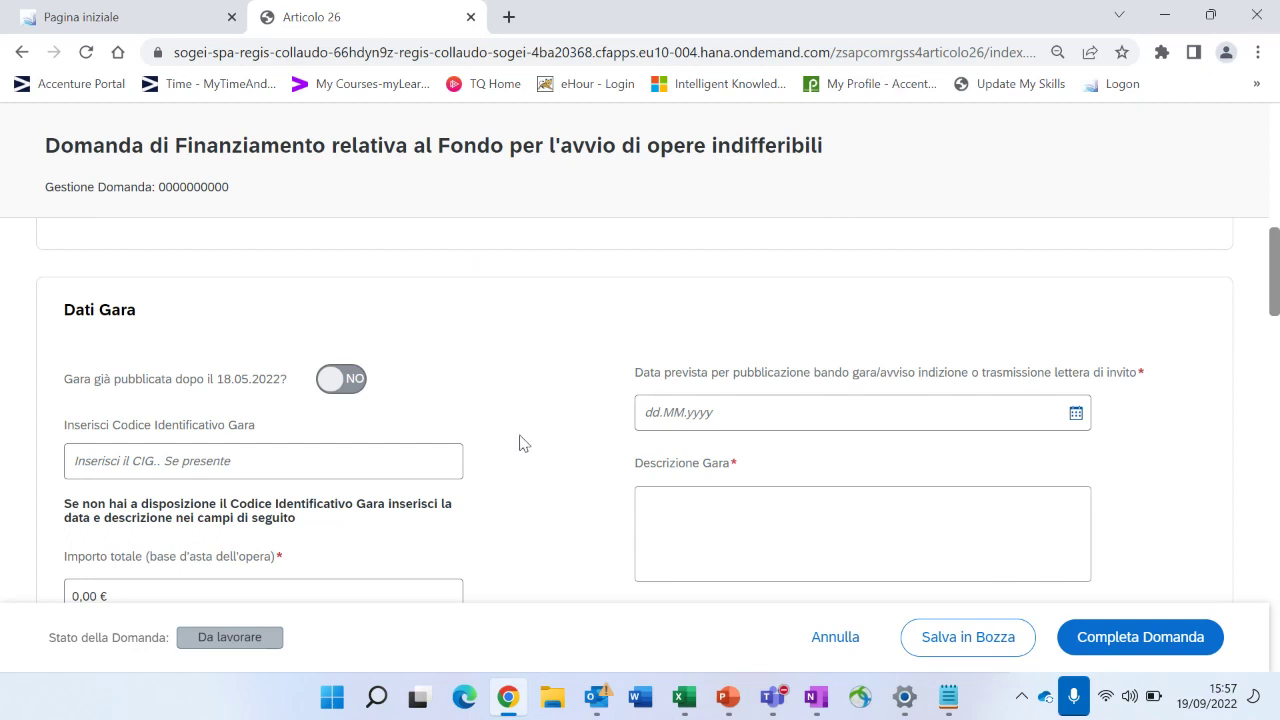
scroll(515, 440, "down", 1)
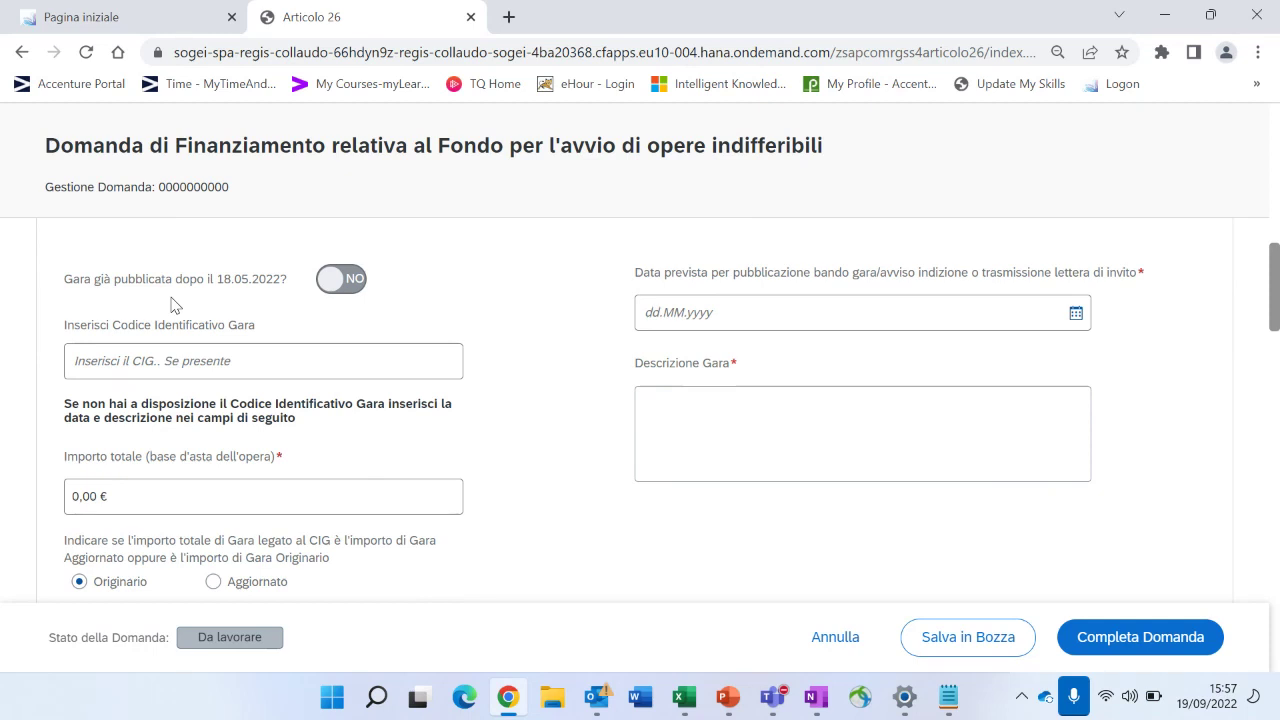
left_click(339, 288)
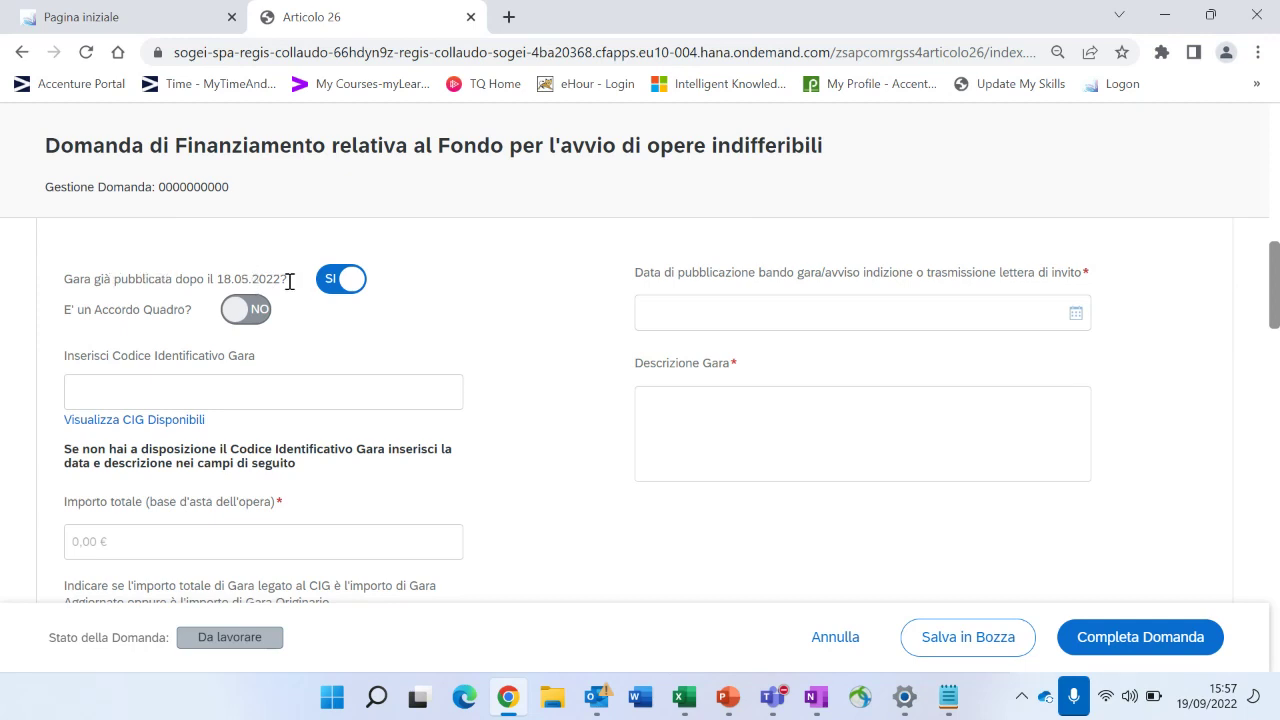
left_click(342, 287)
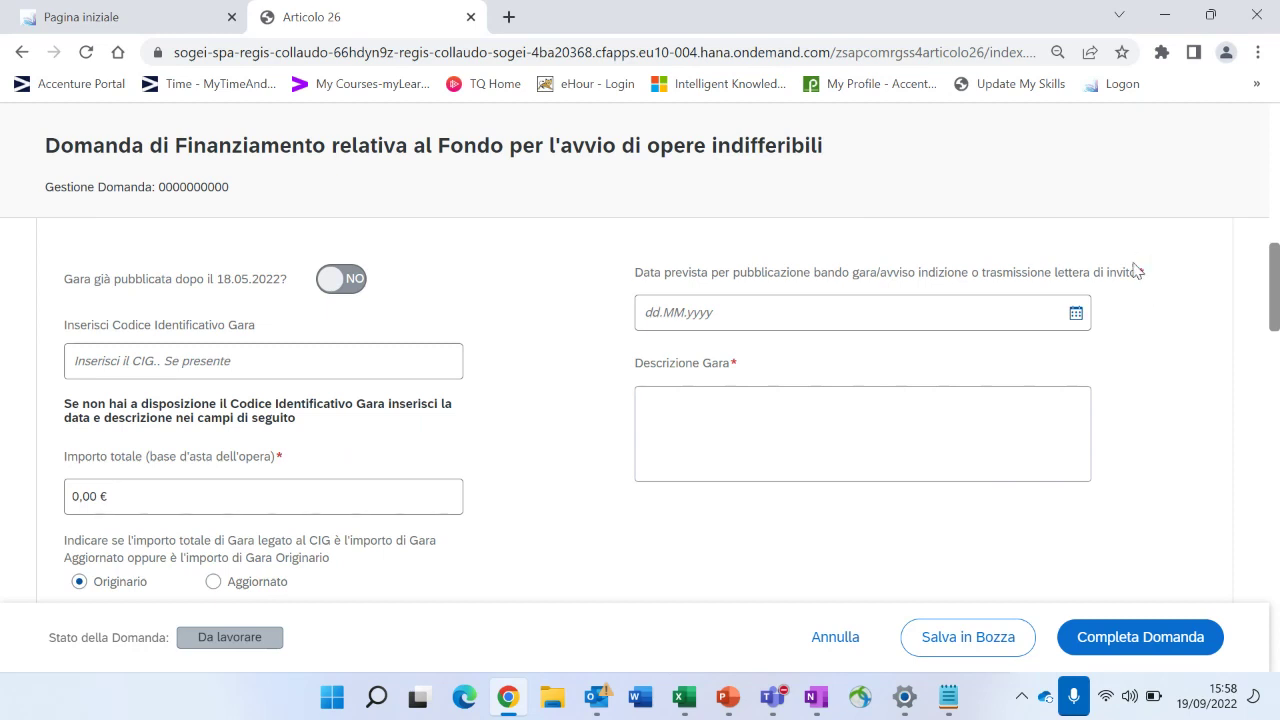
Enter 18.10.2022 as the expected publication date of the tender notice and clear the date again.
left_click(1078, 316)
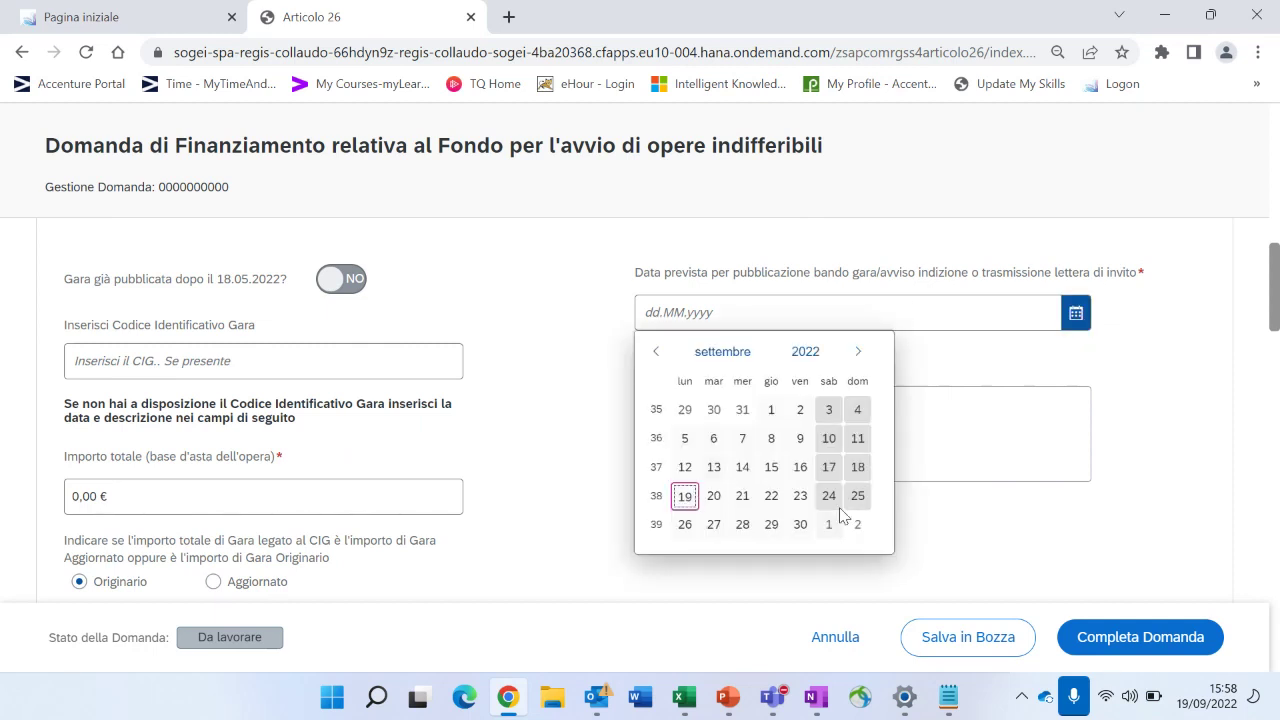
left_click(857, 352)
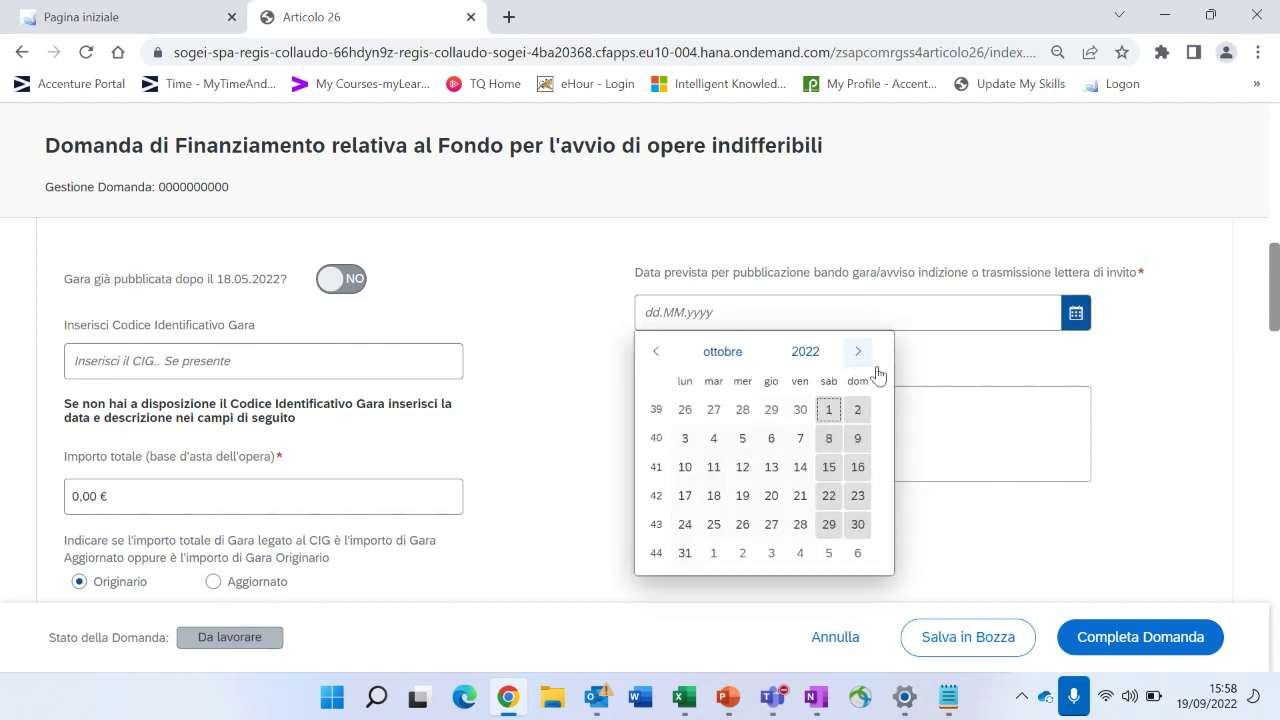
left_click(715, 497)
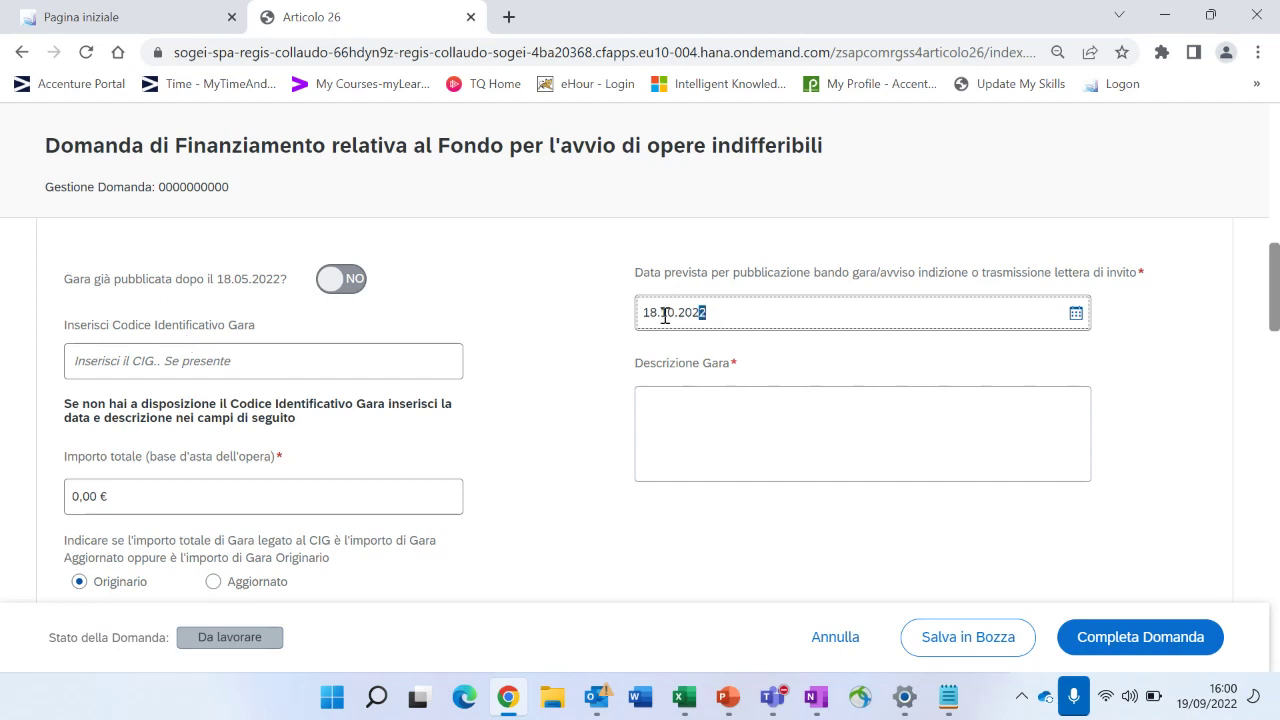
left_click_drag(700, 312, 556, 316)
key("BackSpace")
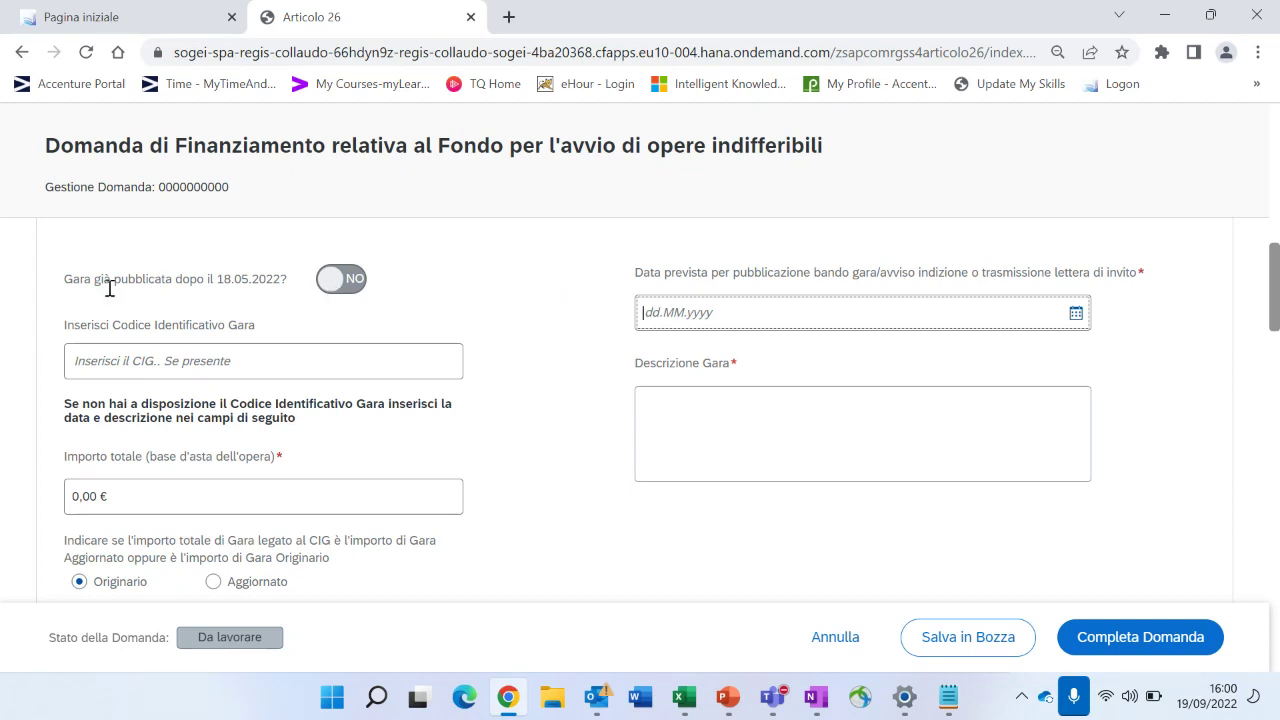
Mark the tender as already published after 18.05.2022 in Dati Gara.
left_click(335, 284)
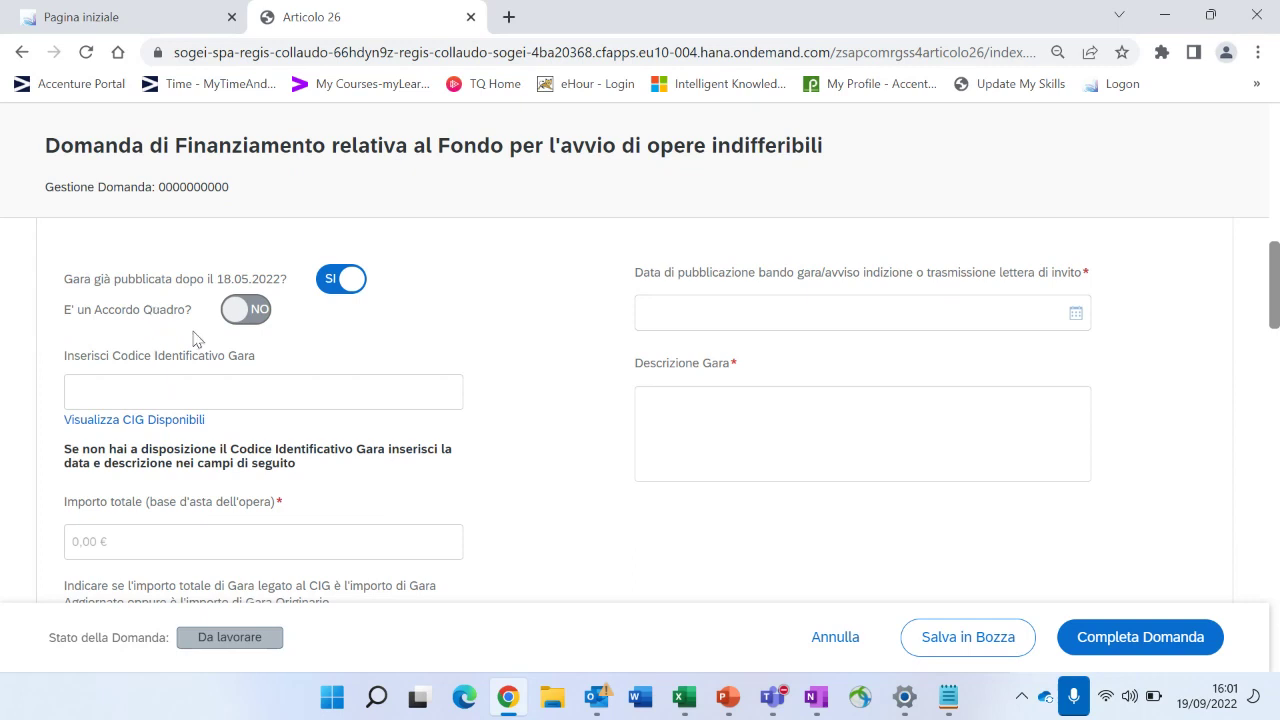
Choose CIG 9247111D63, published 24.05.2022, from the CIGs available for the project.
left_click(142, 424)
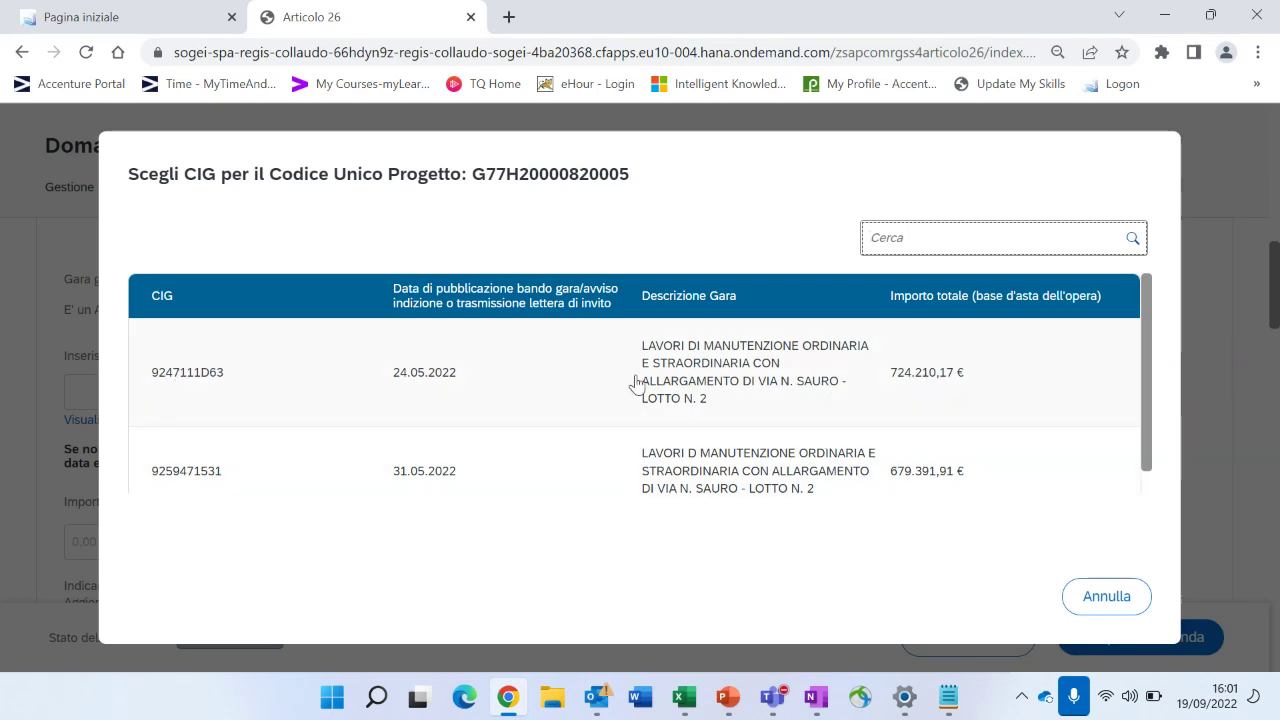
left_click(300, 370)
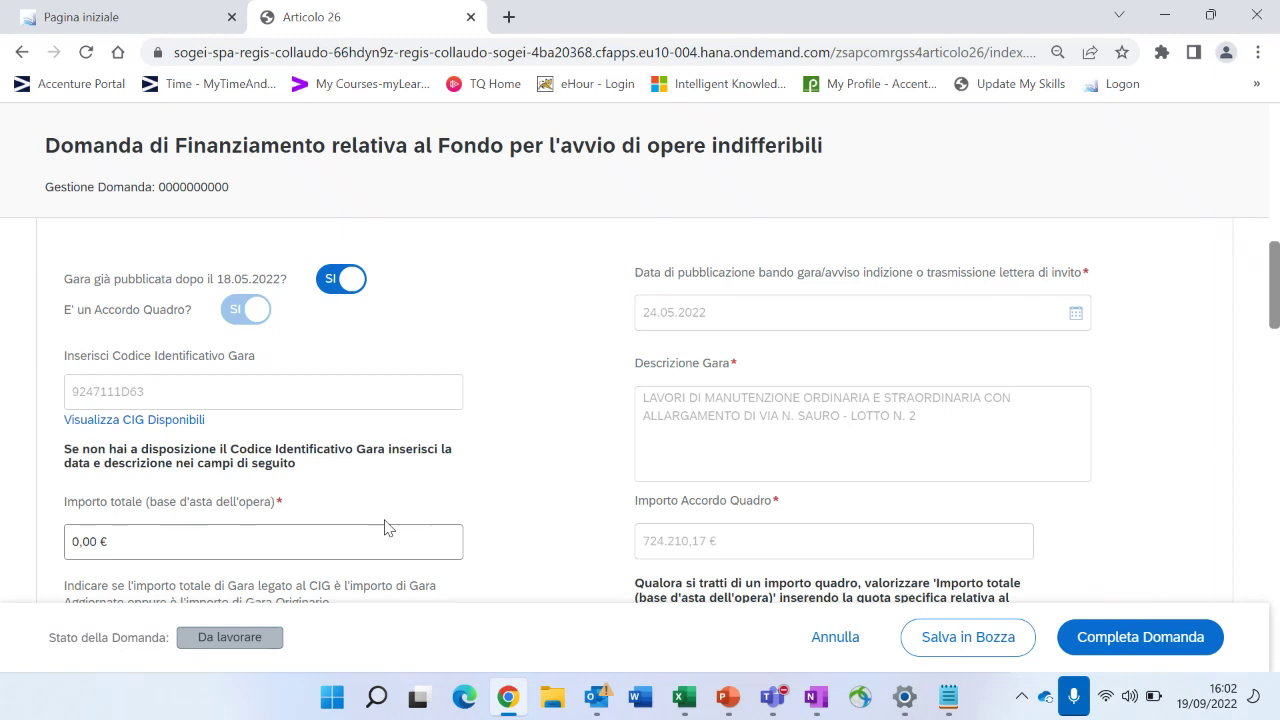
Set the tender's Importo totale (base d'asta dell'opera) to 10.000,00 €.
scroll(653, 478, "down", 1)
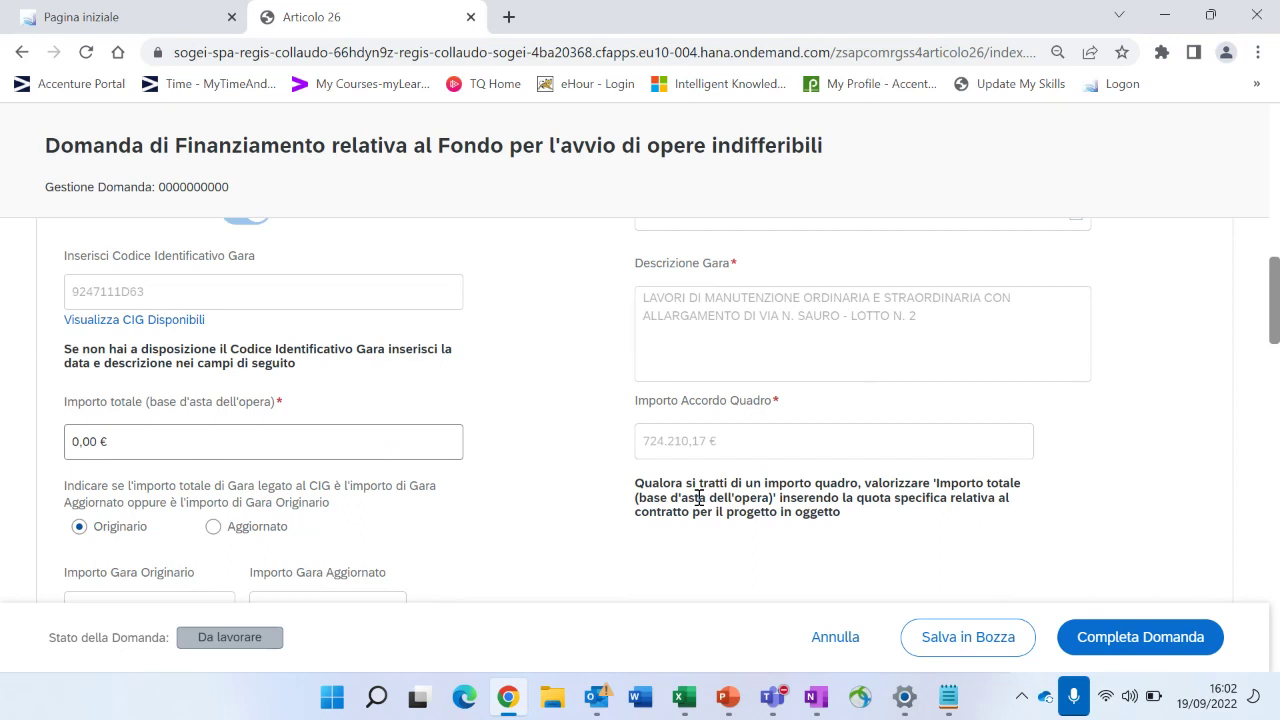
scroll(523, 480, "down", 1)
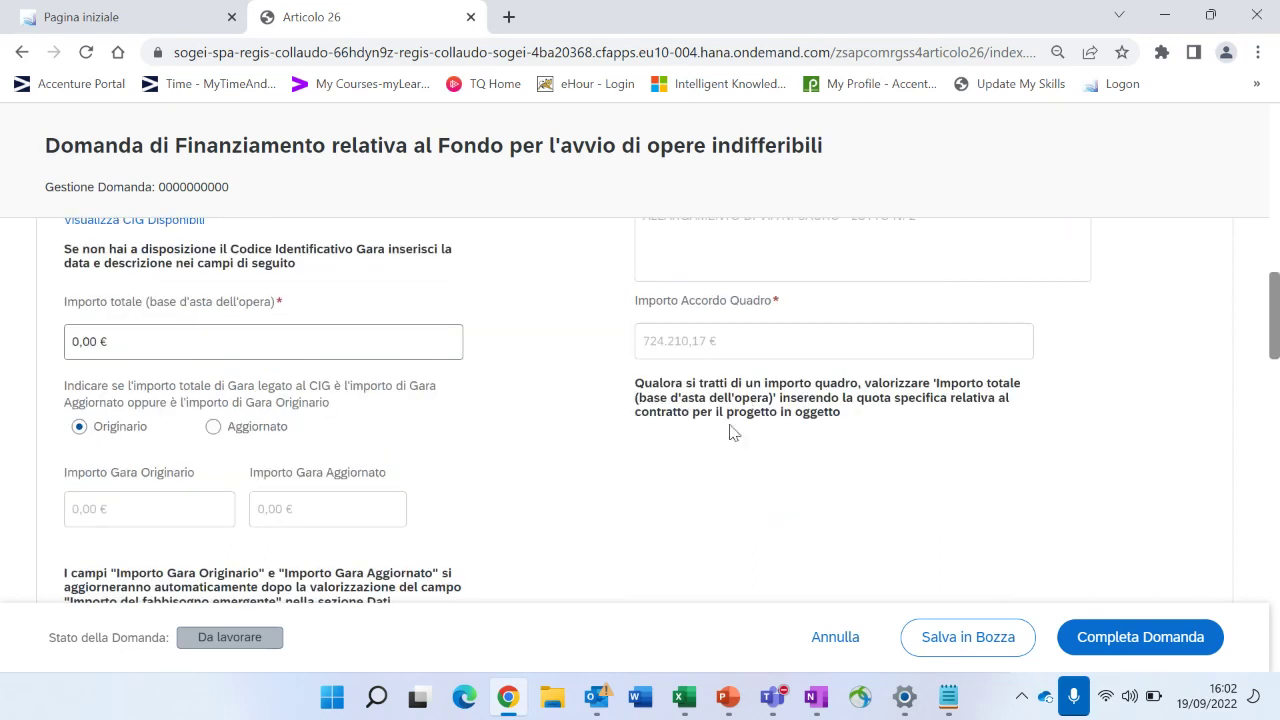
scroll(730, 432, "up", 1)
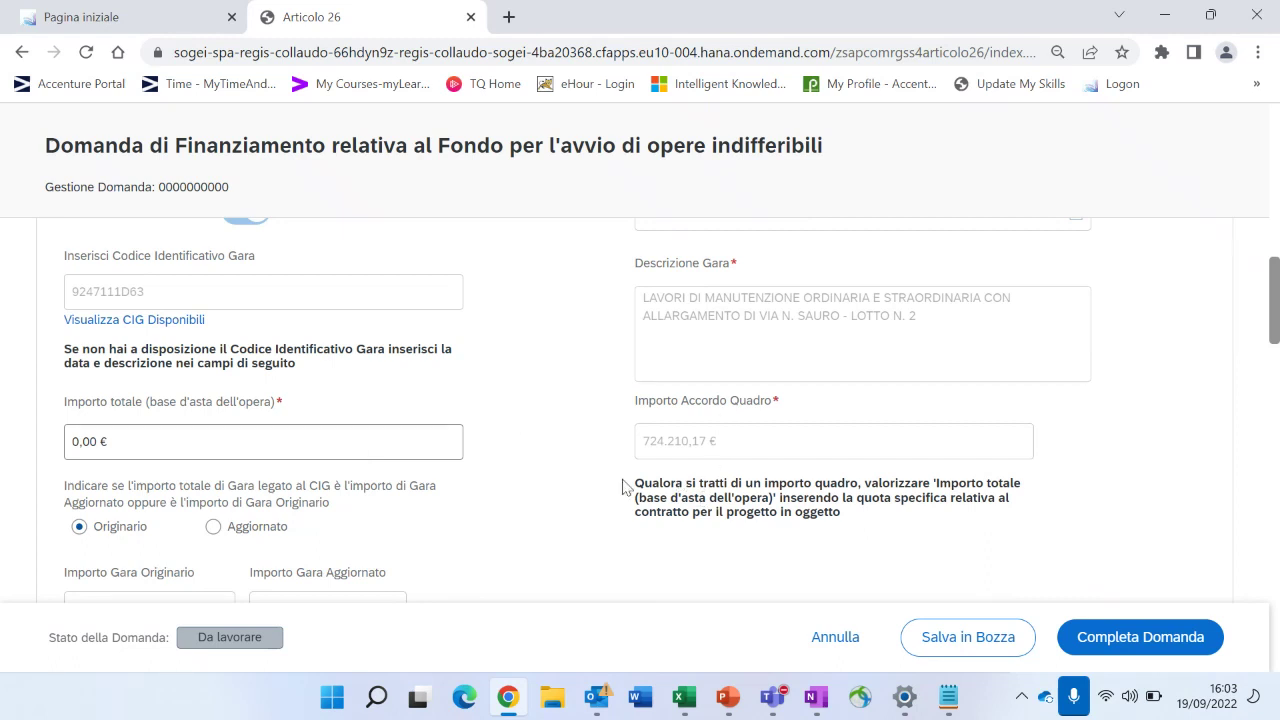
left_click(74, 446)
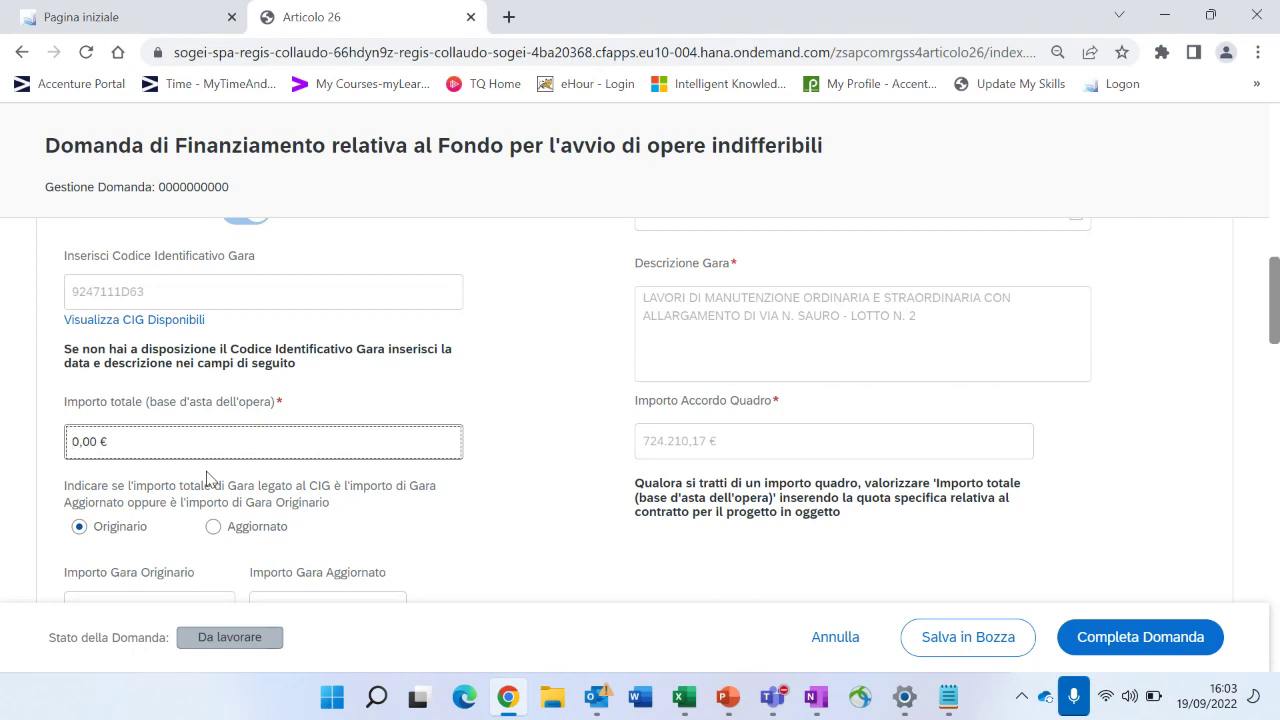
type("10.000")
Examine the Dati Gara section, including the Accordo Quadro setting, the Importo Gara Originario and Aggiornato fields, and their link to Dati Fabbisogno Finanziario.
scroll(480, 393, "down", 1)
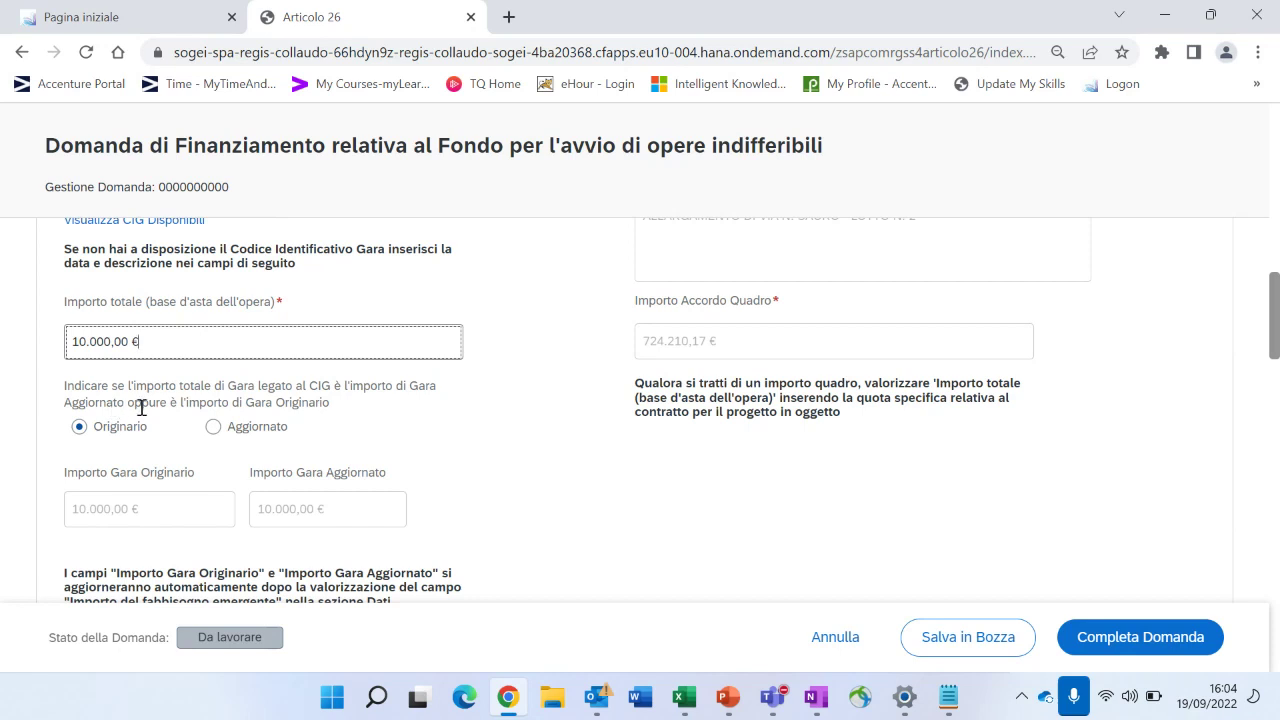
scroll(141, 408, "down", 1)
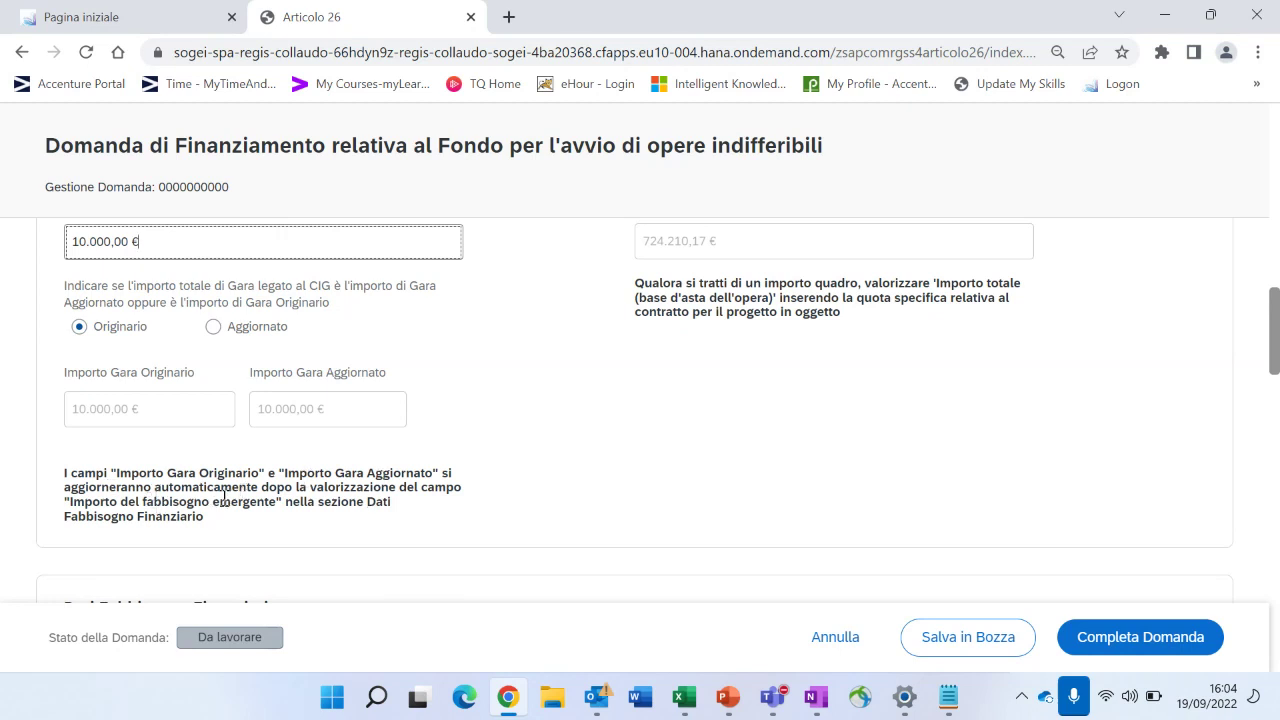
scroll(222, 497, "down", 3)
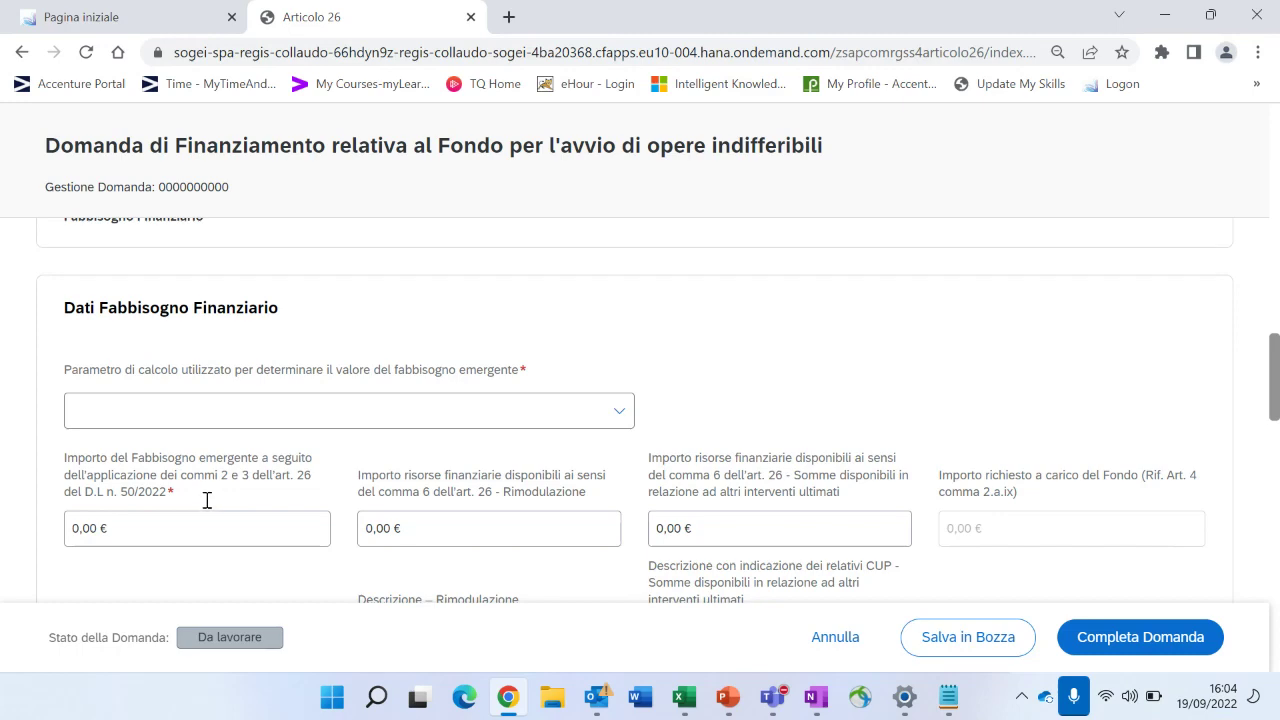
scroll(207, 500, "up", 2)
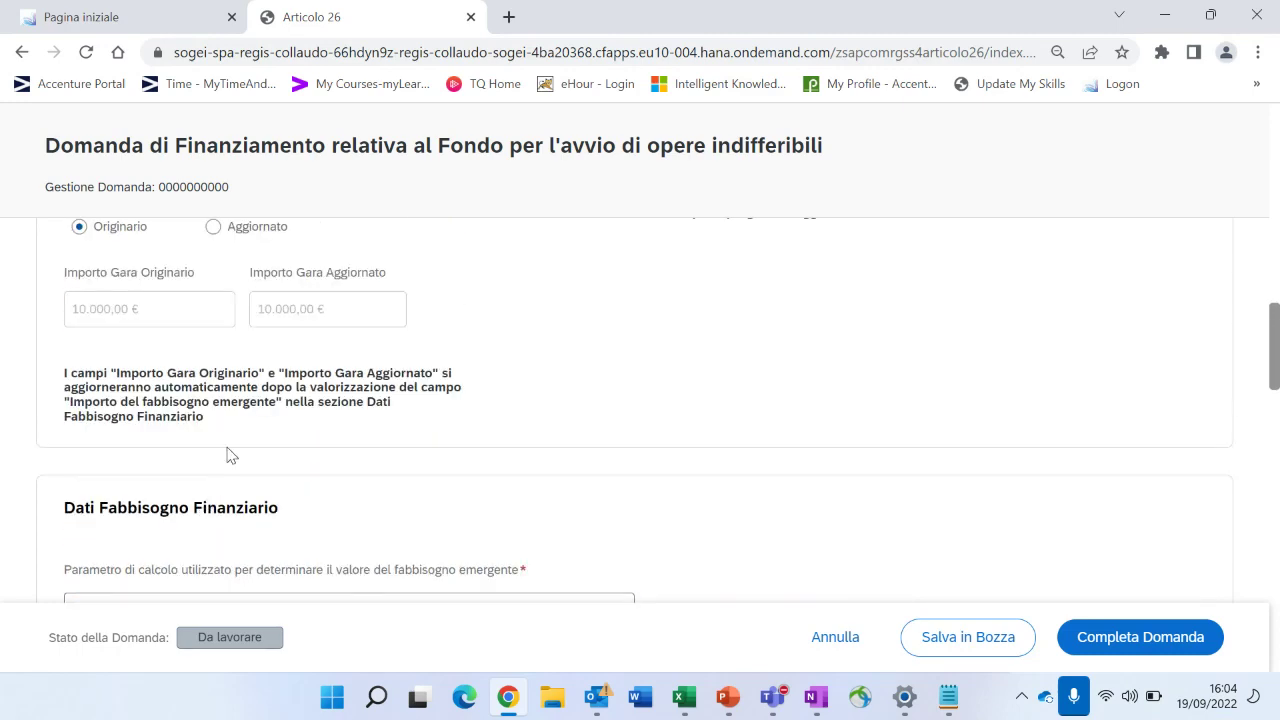
scroll(226, 450, "down", 2)
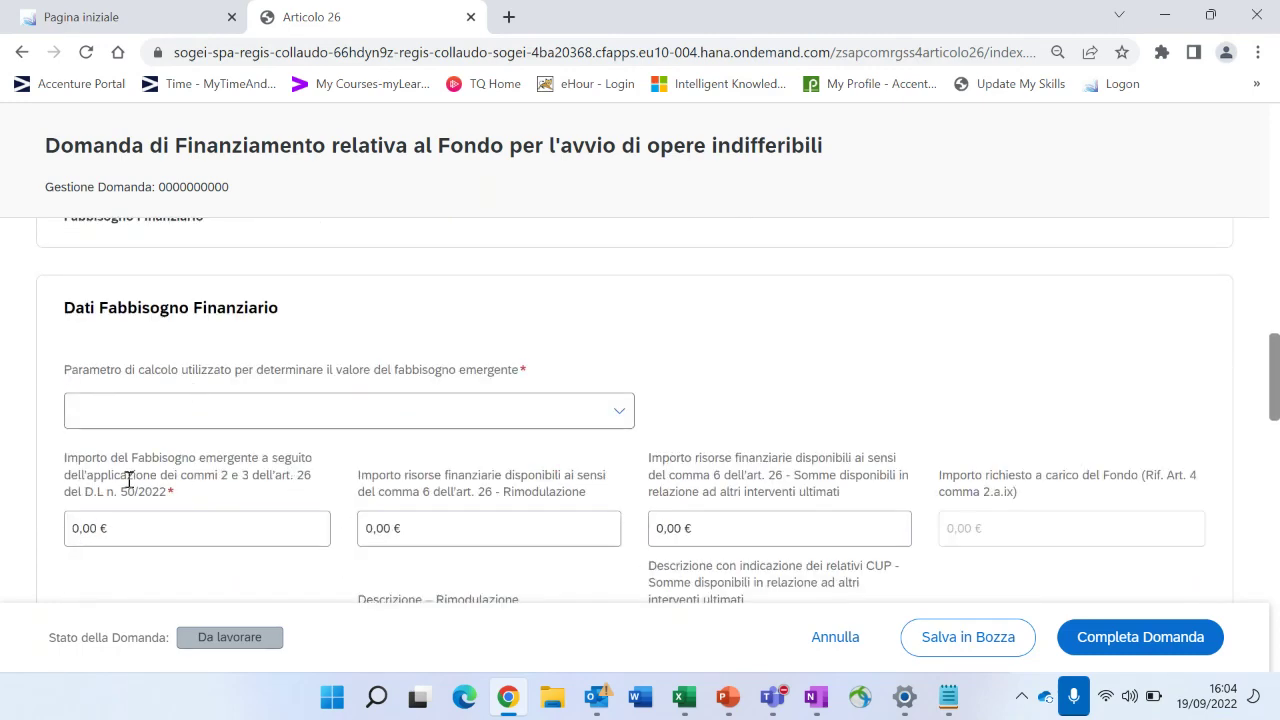
scroll(163, 480, "up", 2)
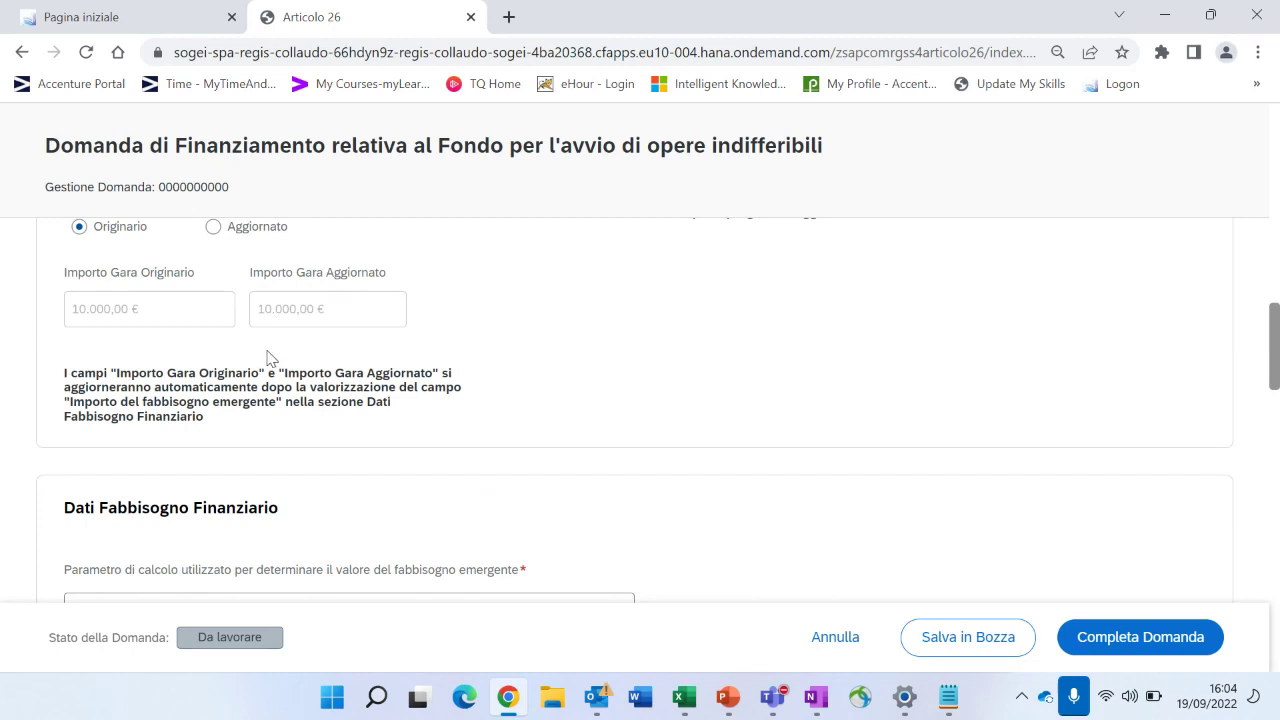
scroll(193, 316, "down", 1)
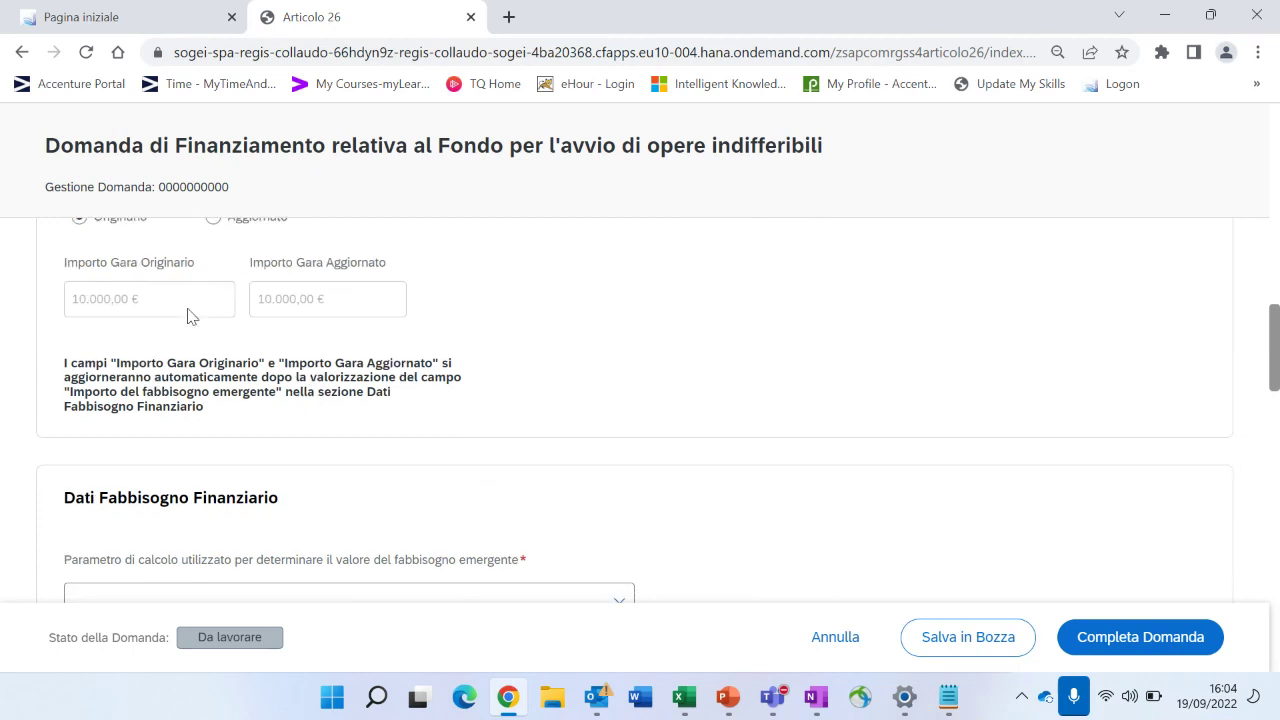
scroll(190, 325, "down", 2)
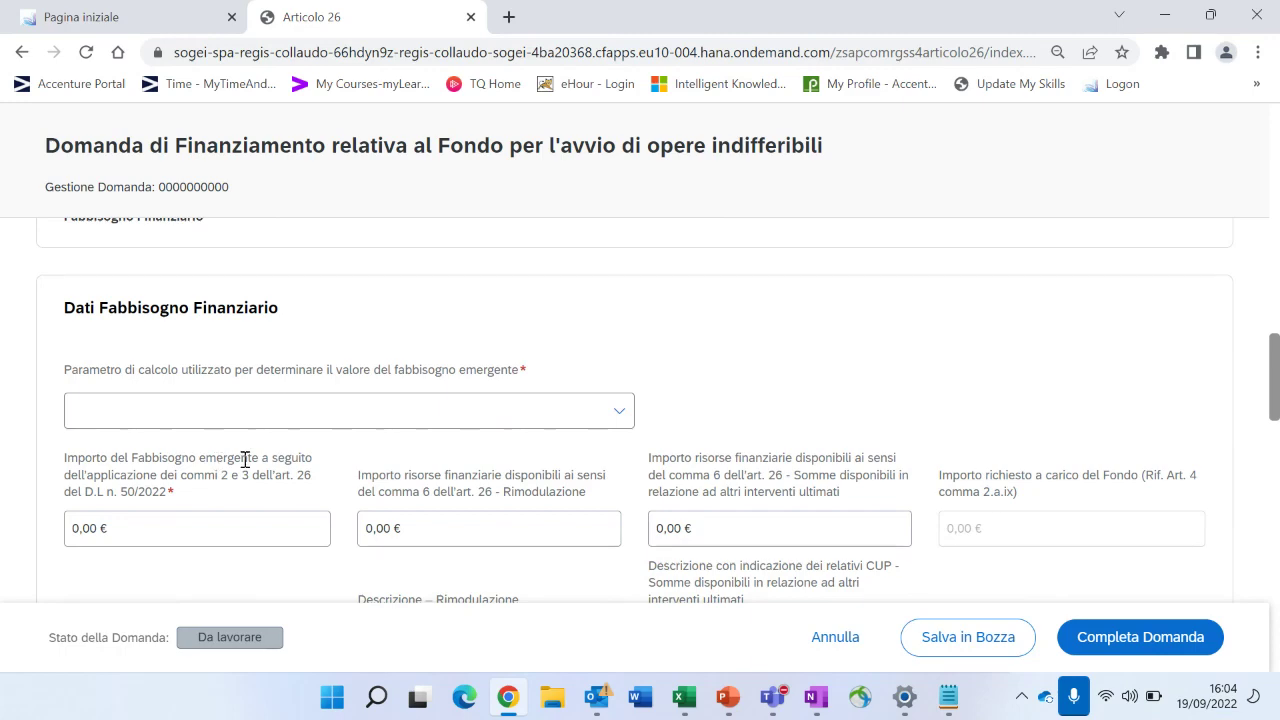
scroll(250, 388, "up", 5)
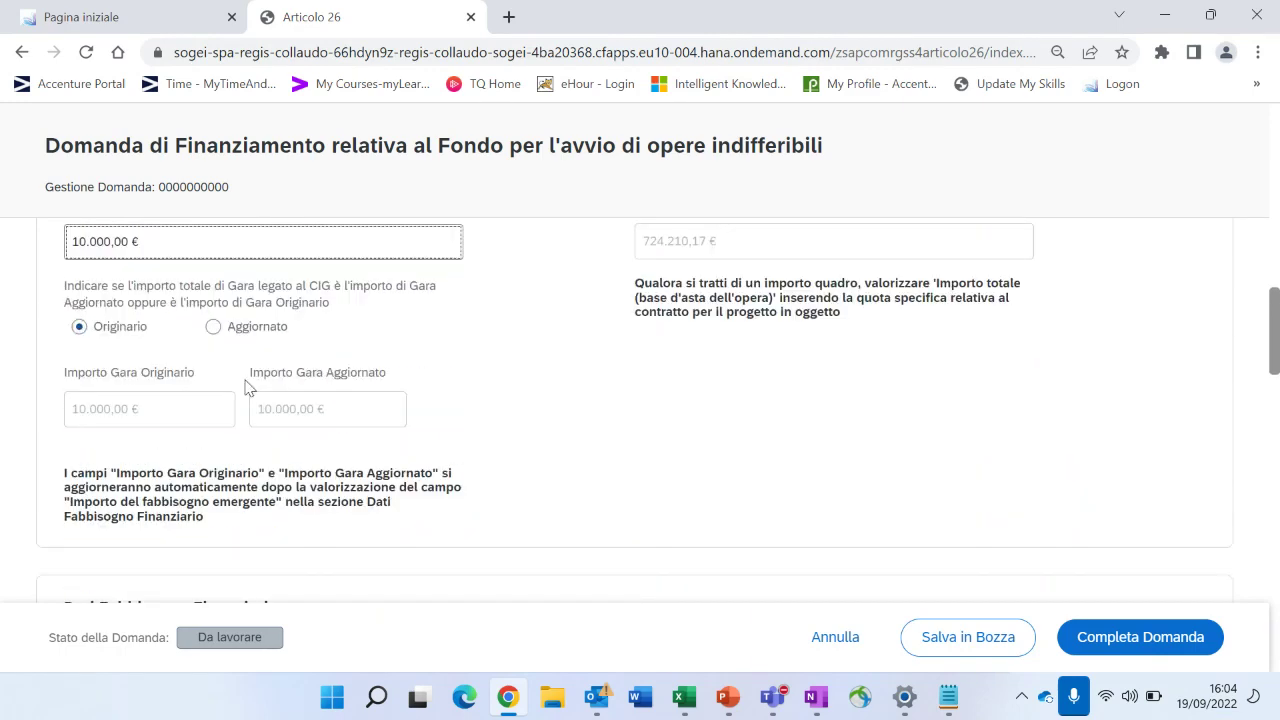
scroll(247, 388, "up", 2)
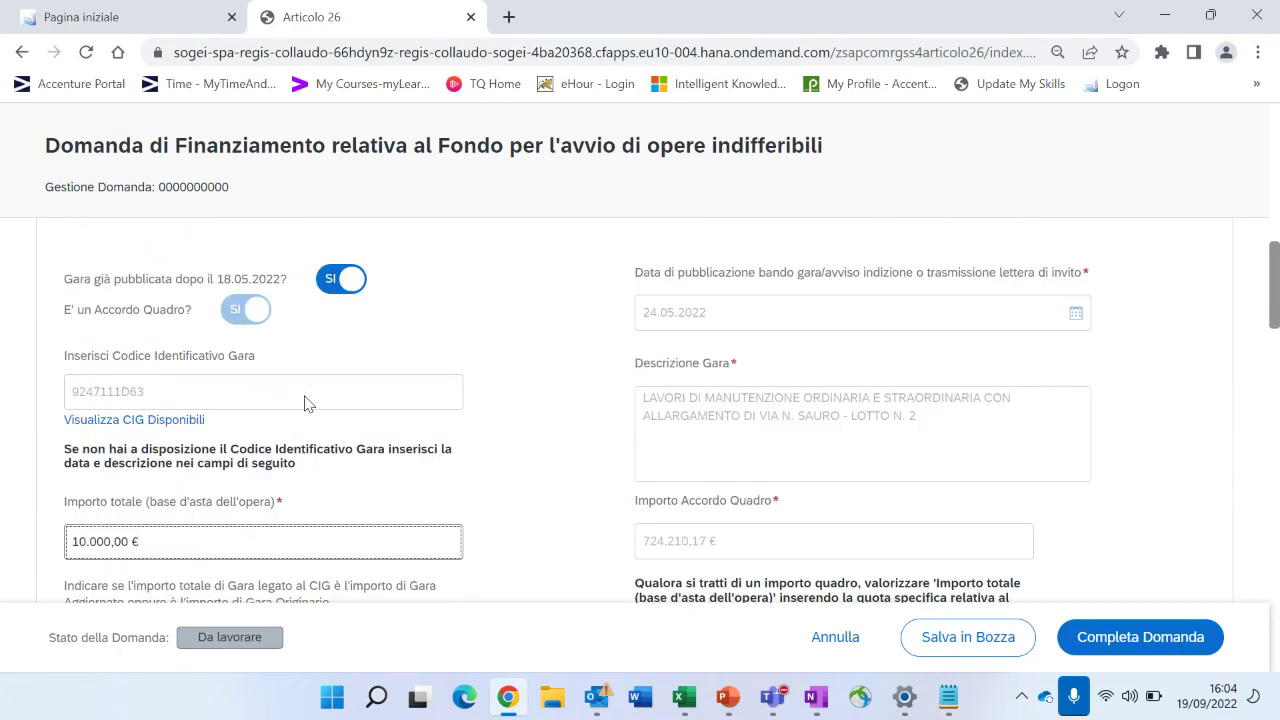
scroll(185, 315, "up", 1)
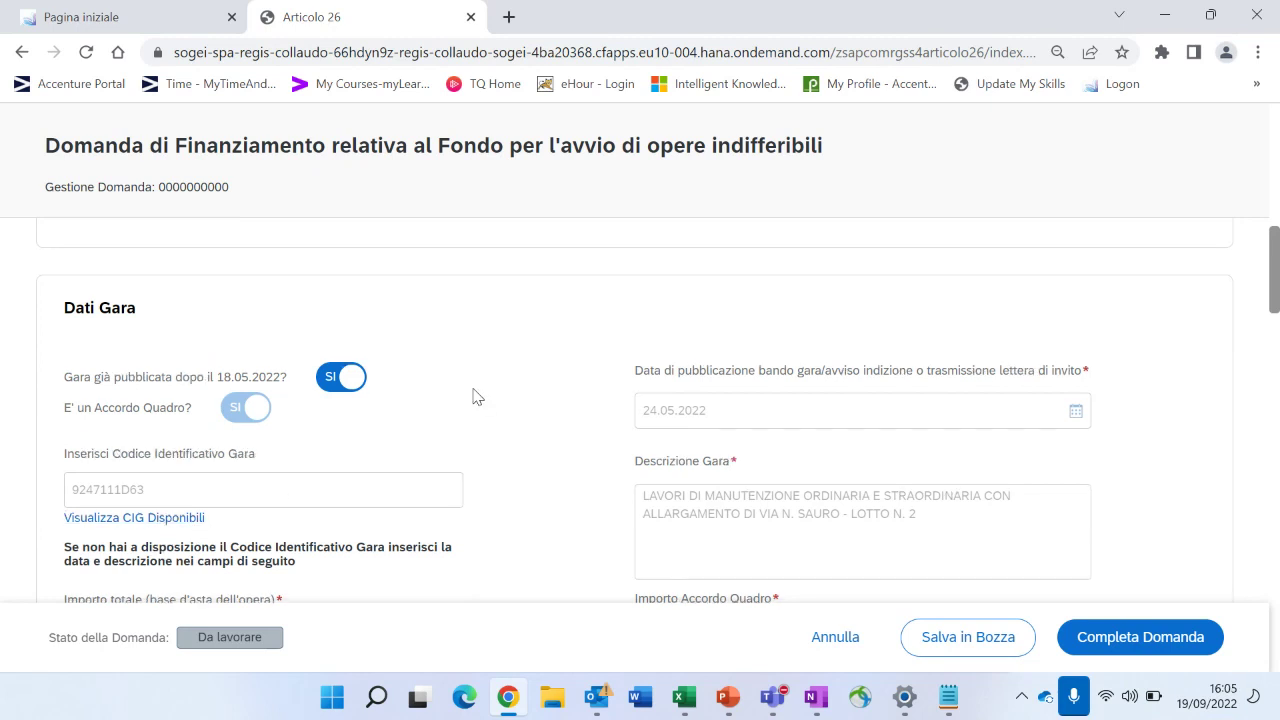
scroll(474, 397, "down", 1)
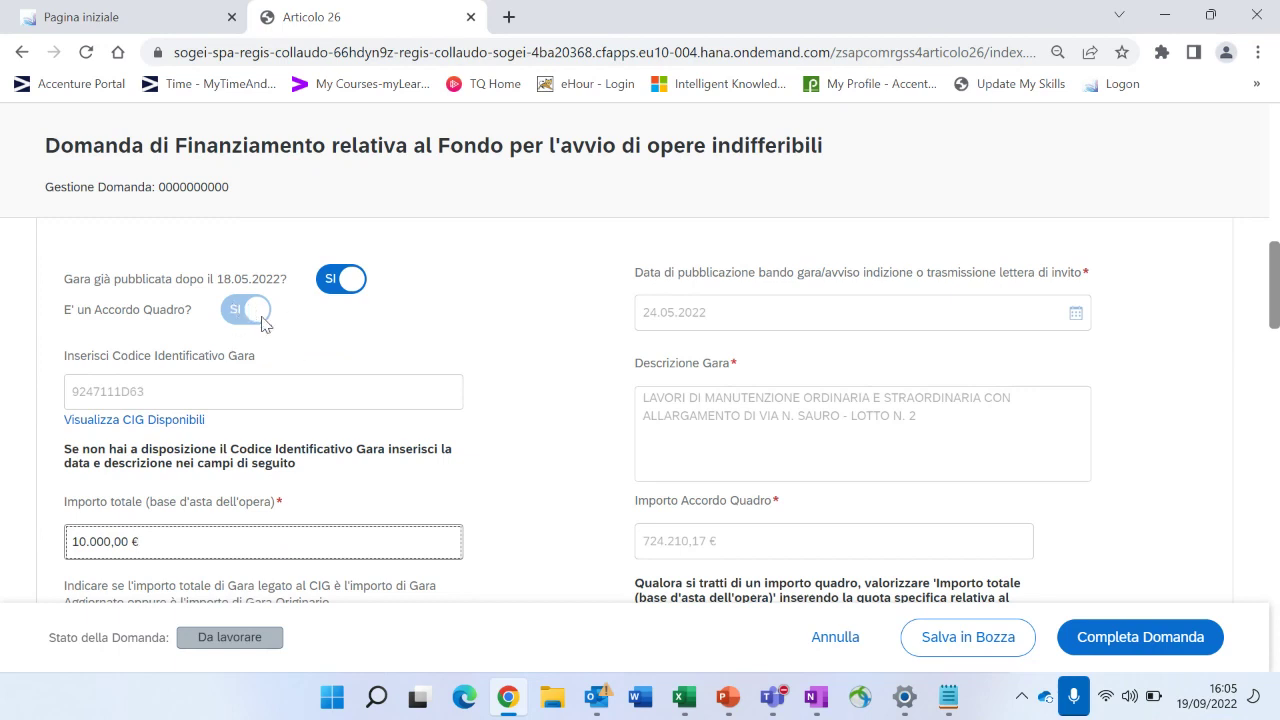
scroll(502, 372, "down", 2)
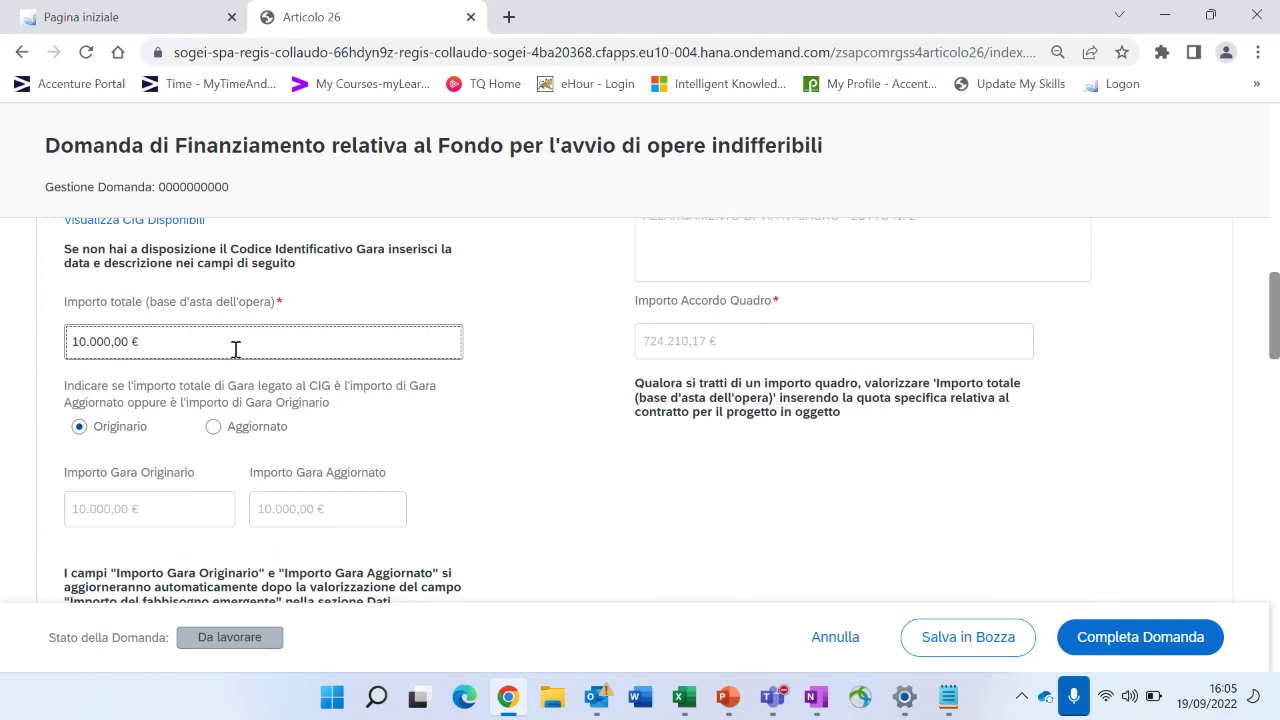
scroll(236, 349, "down", 1)
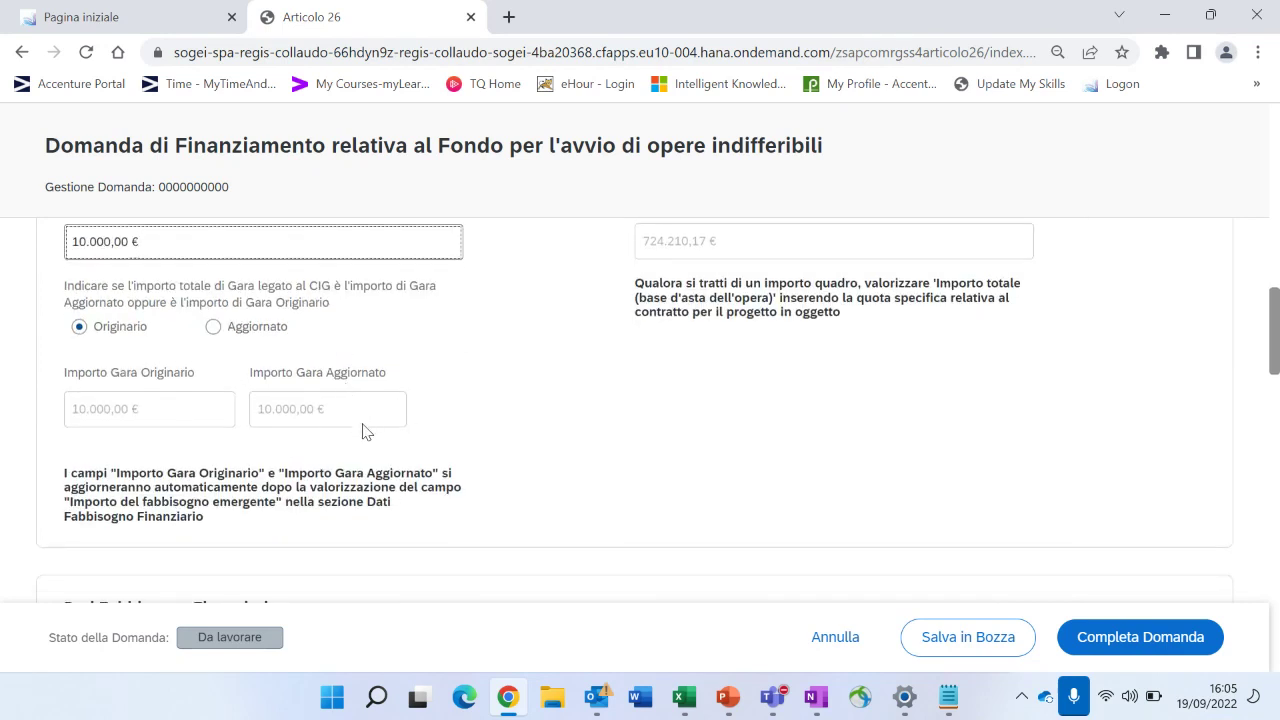
In Dati Fabbisogno Finanziario, set the Parametro di calcolo to "Prezziario regionale - aggiornamento ai sensi dell'articolo 26, comma 2, del decreto-legge 18 giugno 2022, n. 50".
scroll(363, 430, "down", 3)
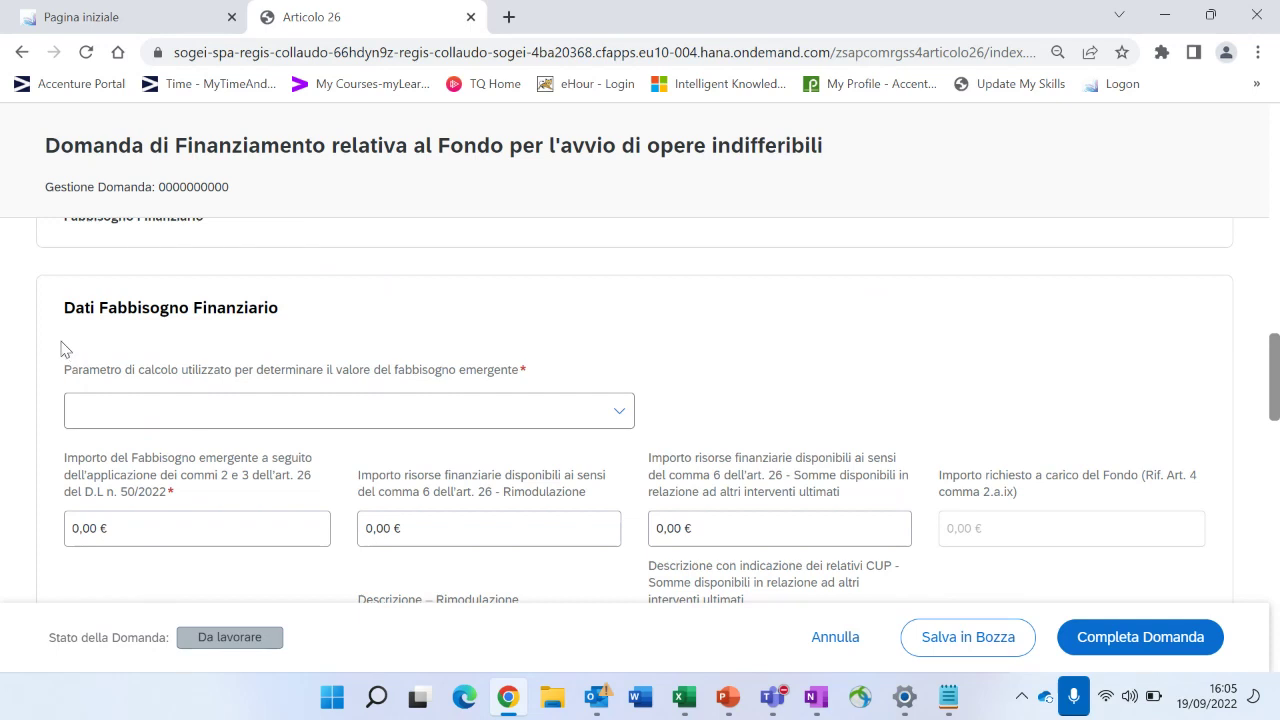
scroll(59, 344, "down", 1)
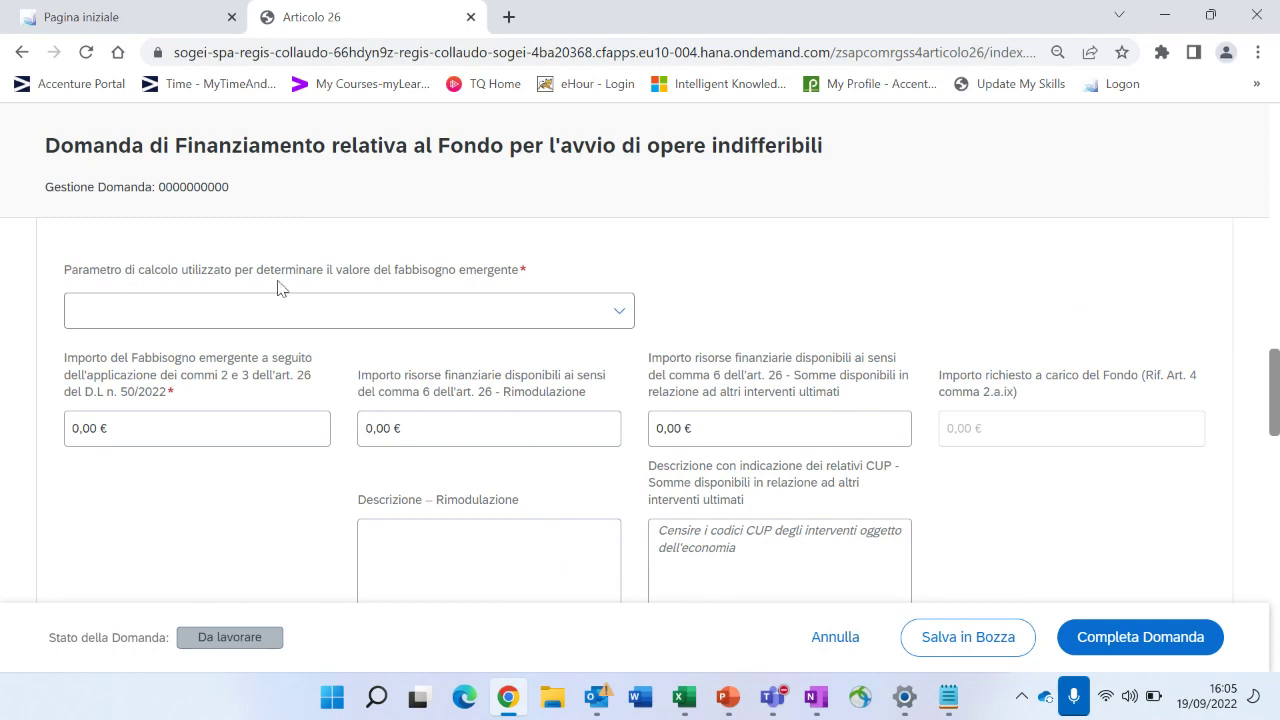
left_click(626, 316)
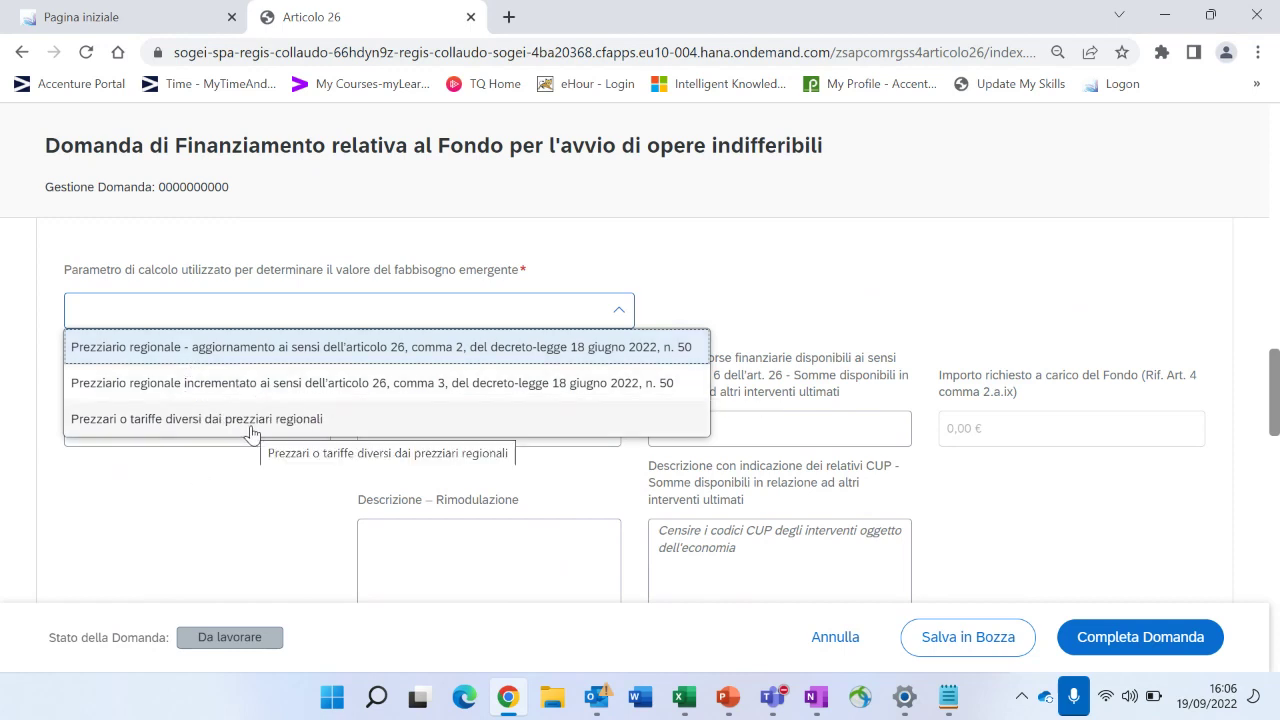
left_click(165, 350)
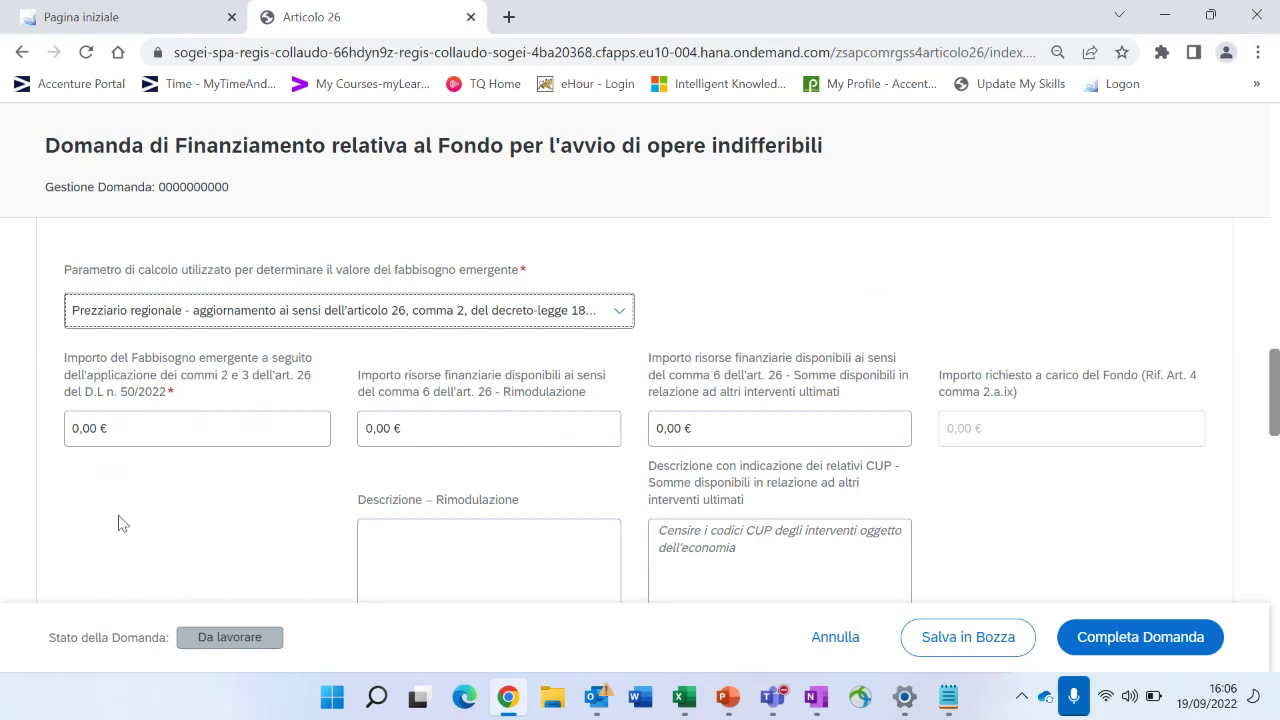
Set the Importo del Fabbisogno emergente to 2.000,00 €.
scroll(120, 462, "down", 1)
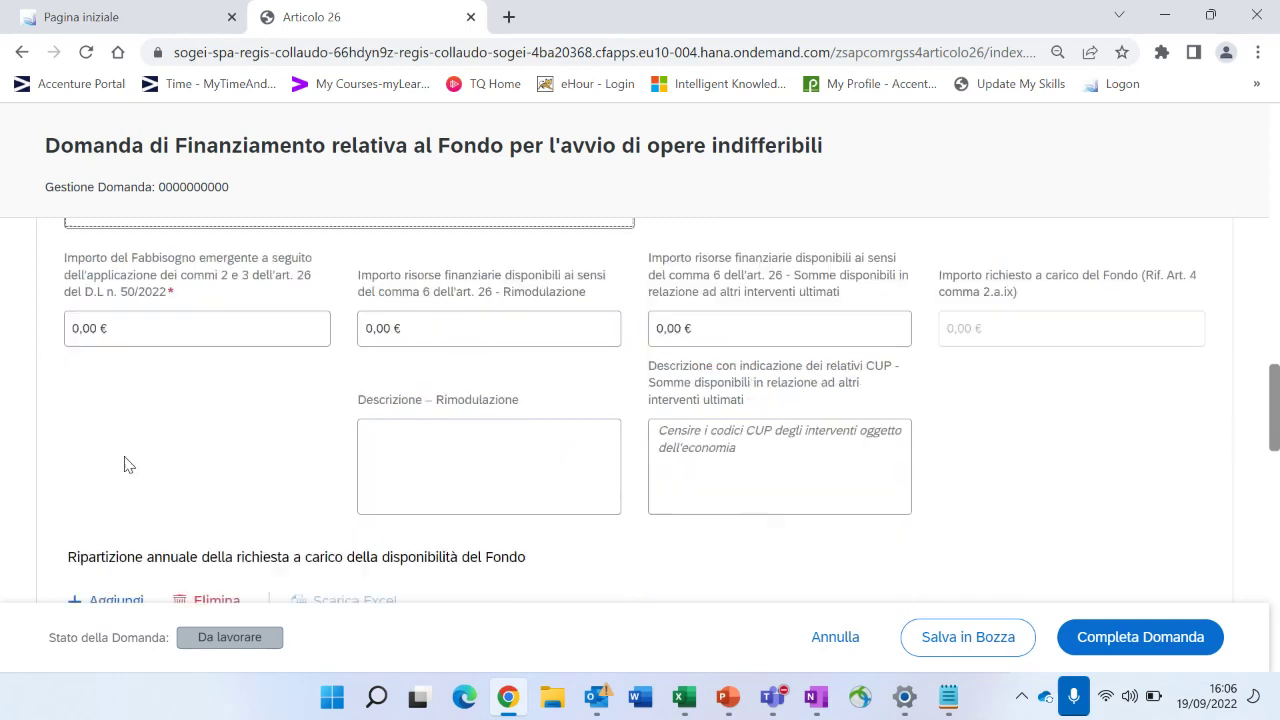
left_click(102, 320)
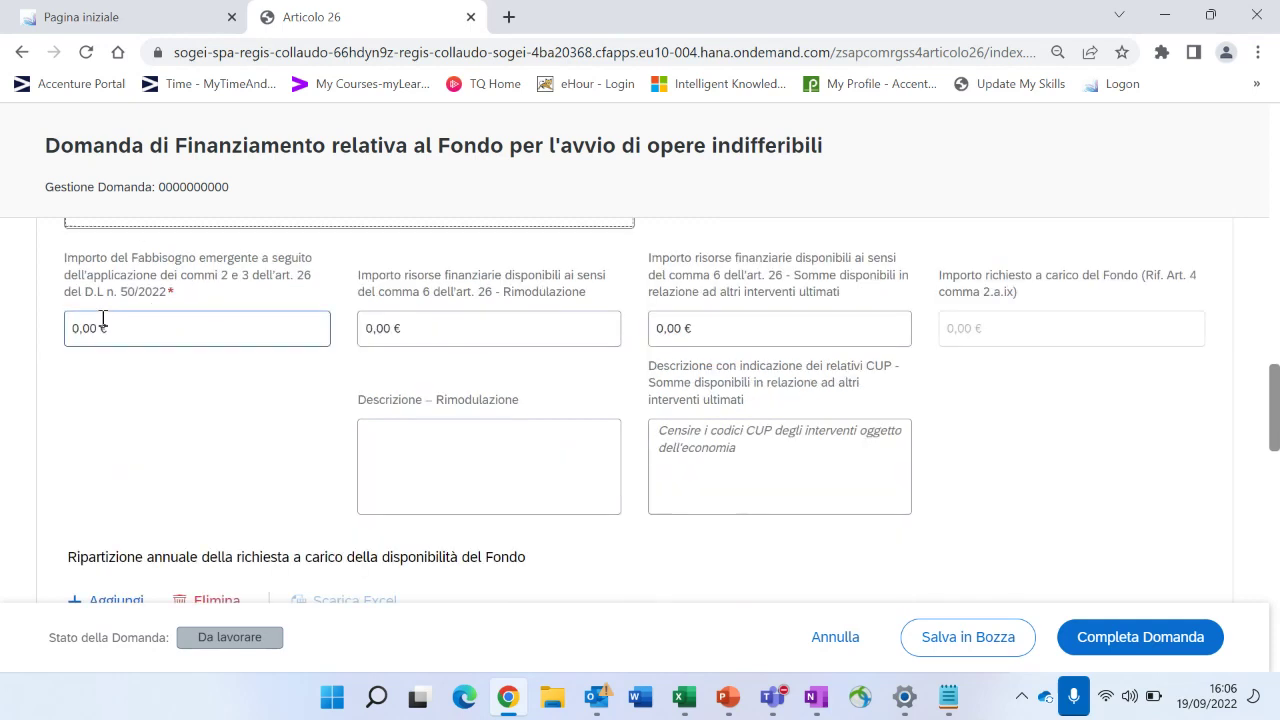
left_click(75, 330)
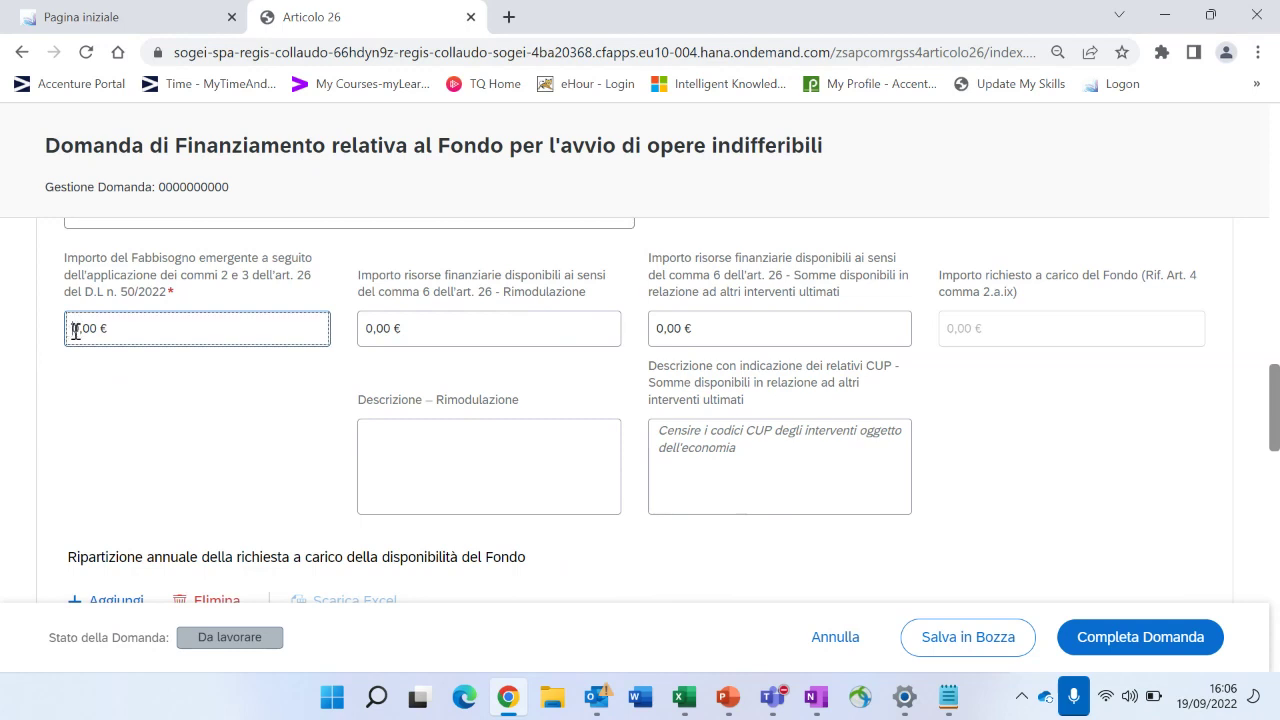
type("70")
type("2")
key("Delete")
type("00")
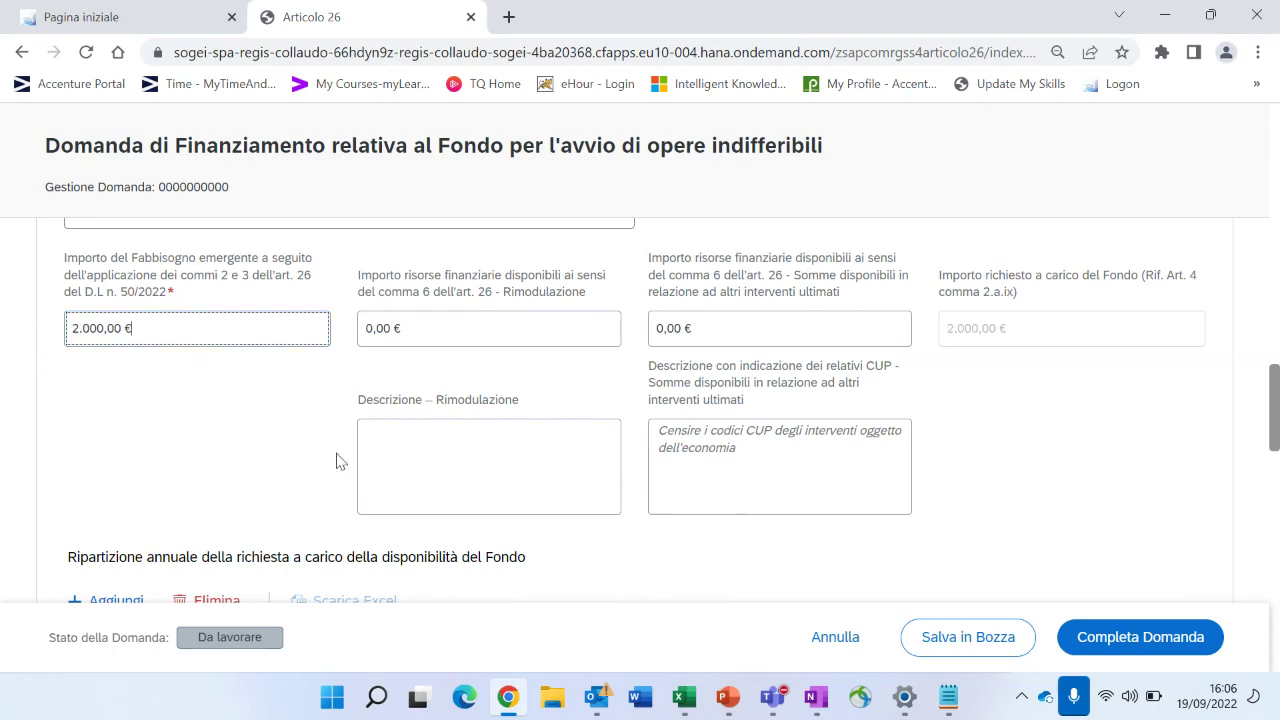
Enter 100,00 € as the Importo risorse finanziarie disponibili - Rimodulazione and reset the amount to 0,00 €.
scroll(336, 461, "up", 2)
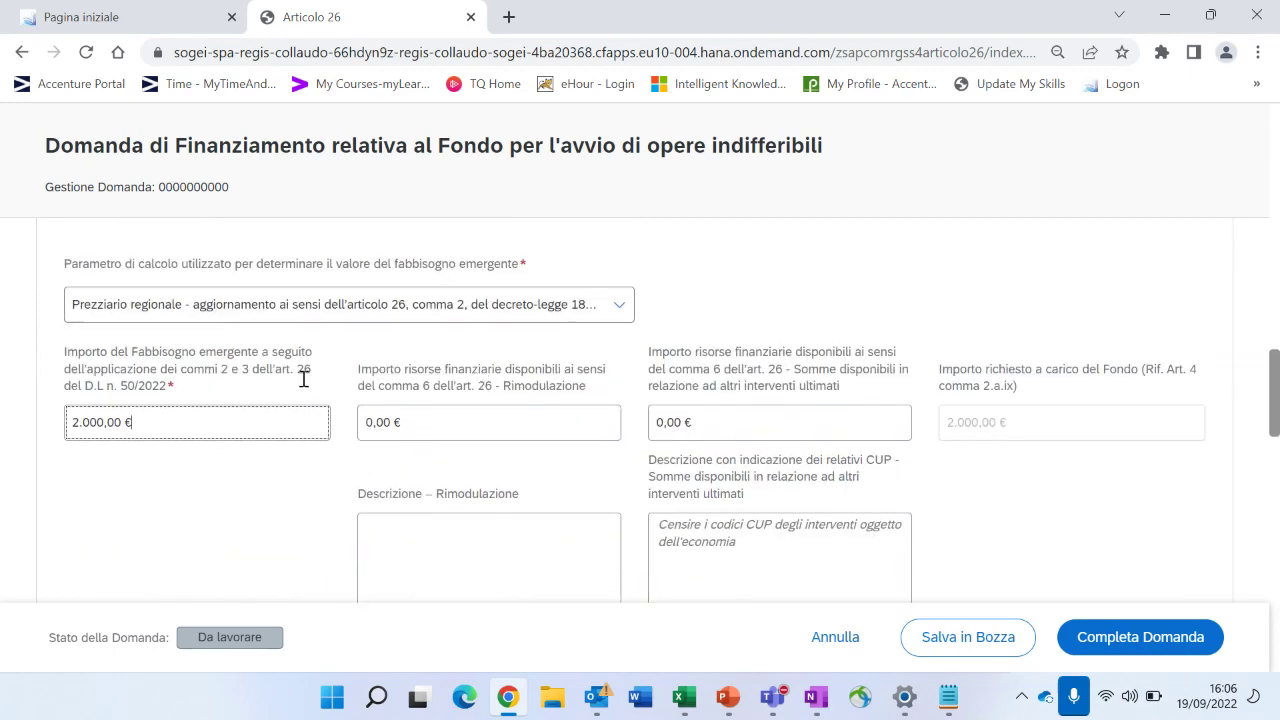
scroll(303, 379, "down", 2)
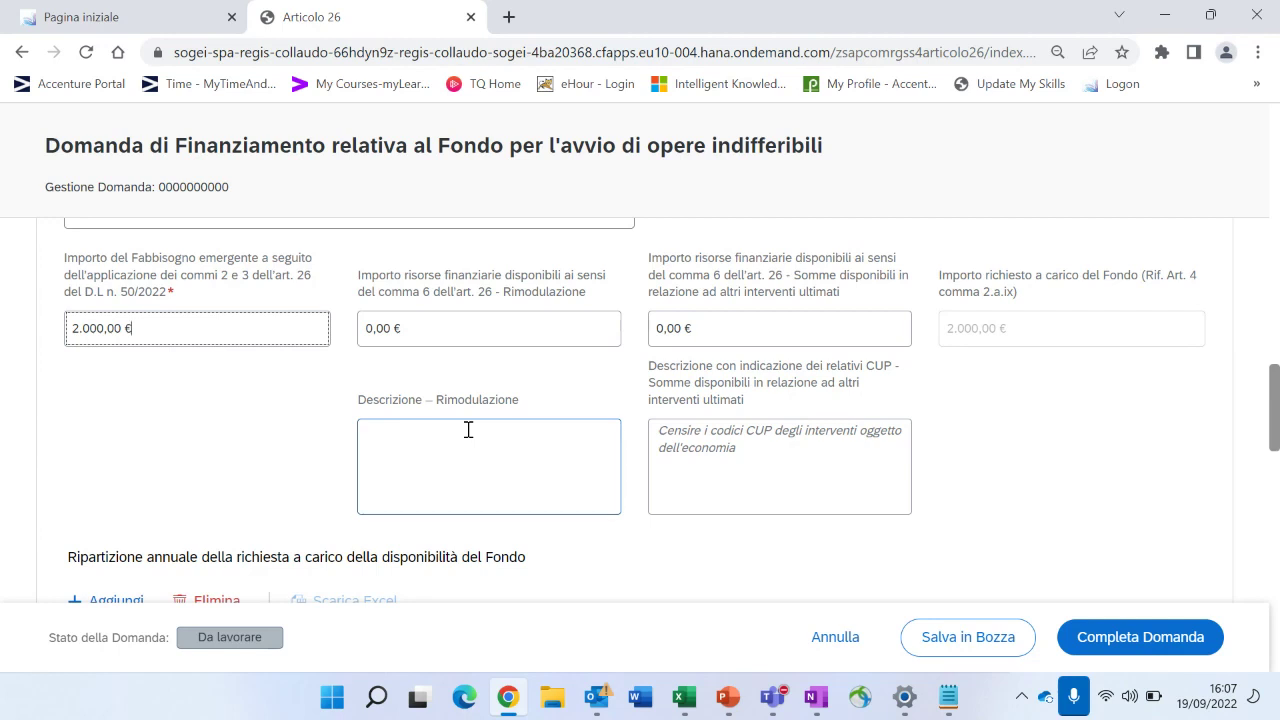
scroll(597, 410, "up", 1)
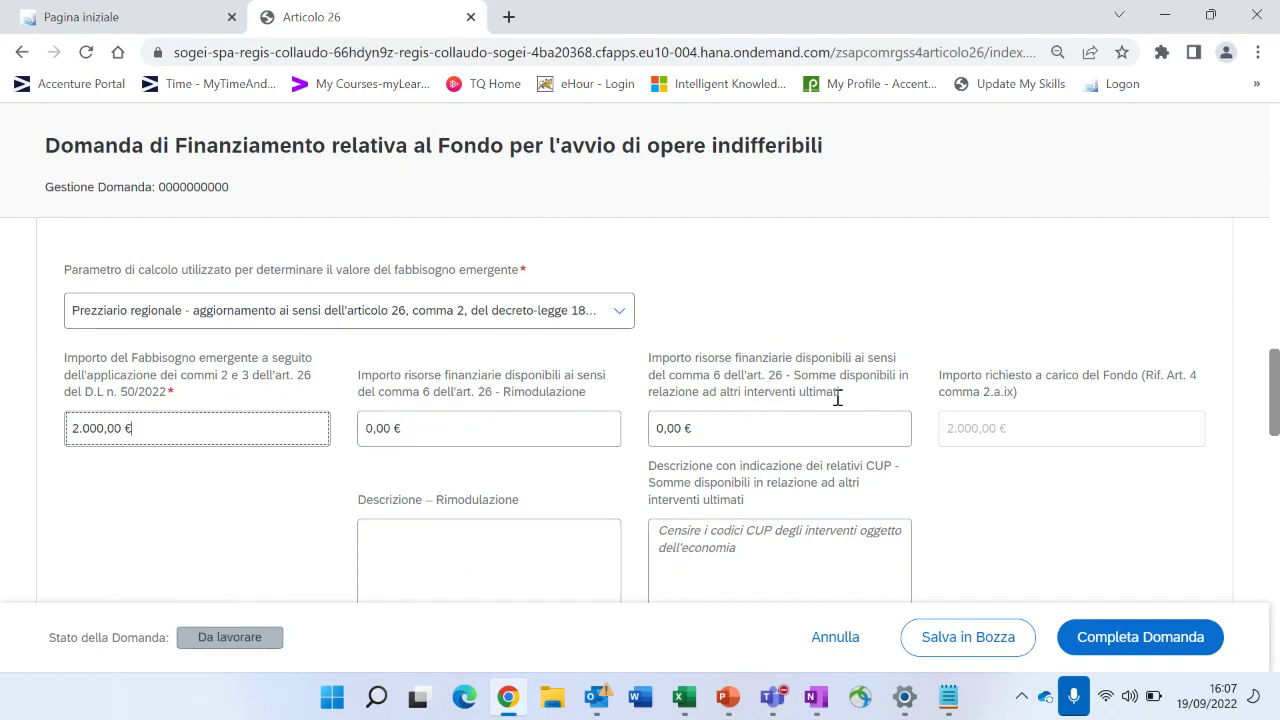
scroll(838, 398, "down", 1)
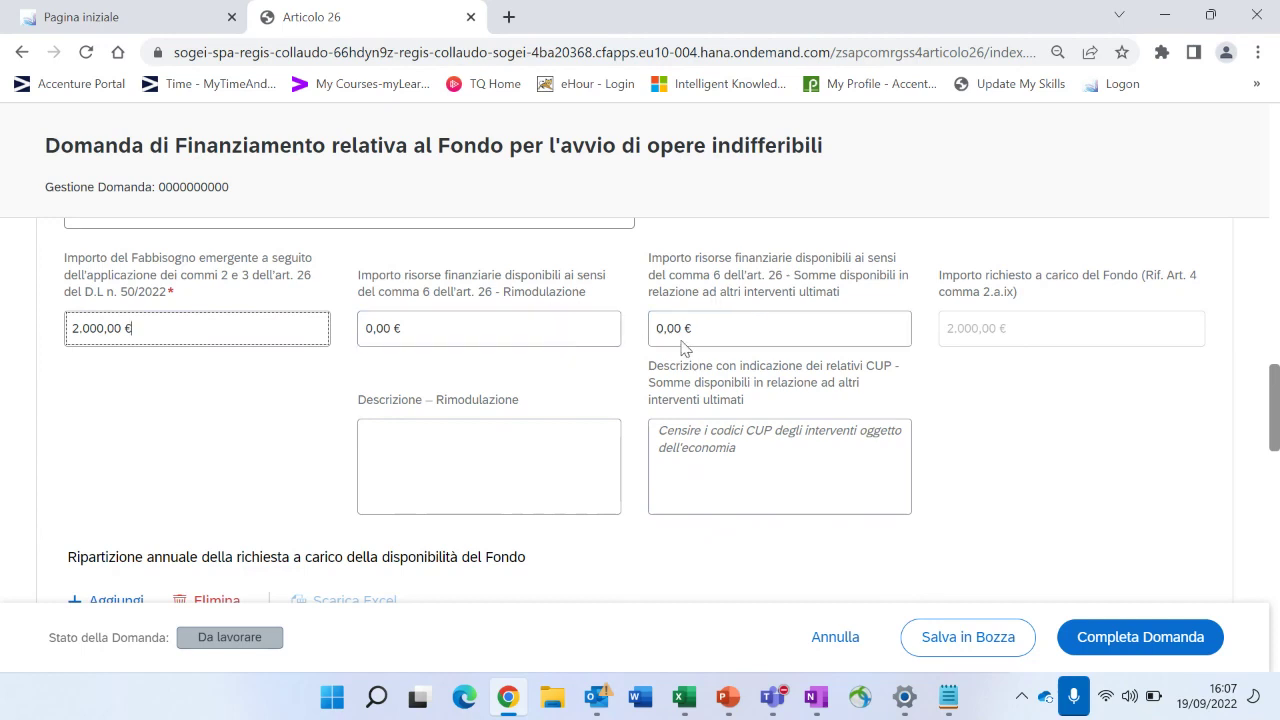
left_click(366, 328)
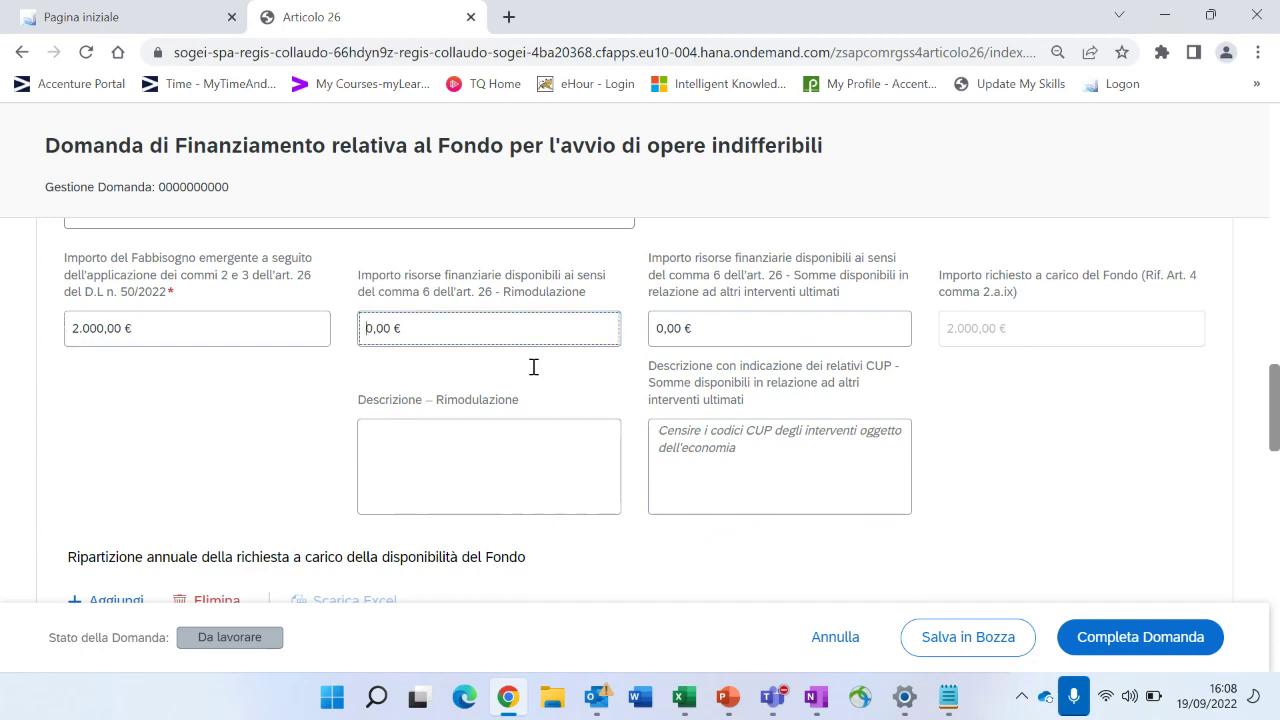
type("10")
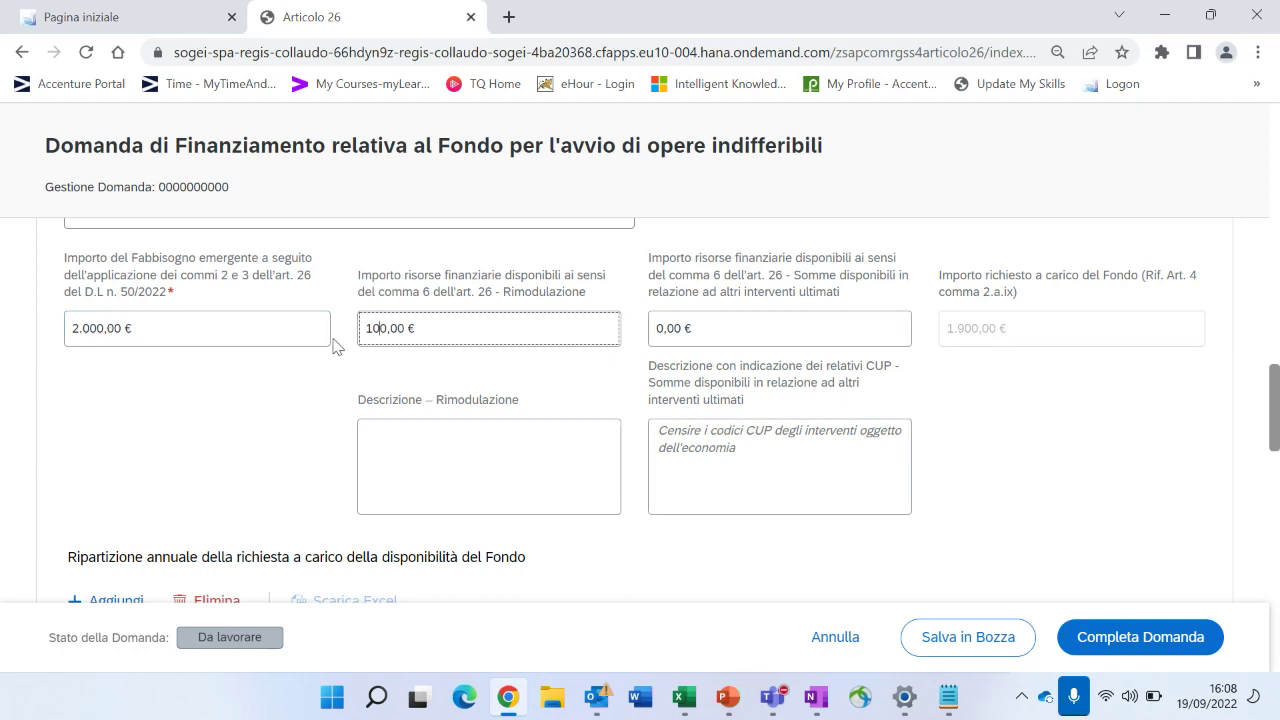
key("BackSpace")
scroll(957, 334, "down", 2)
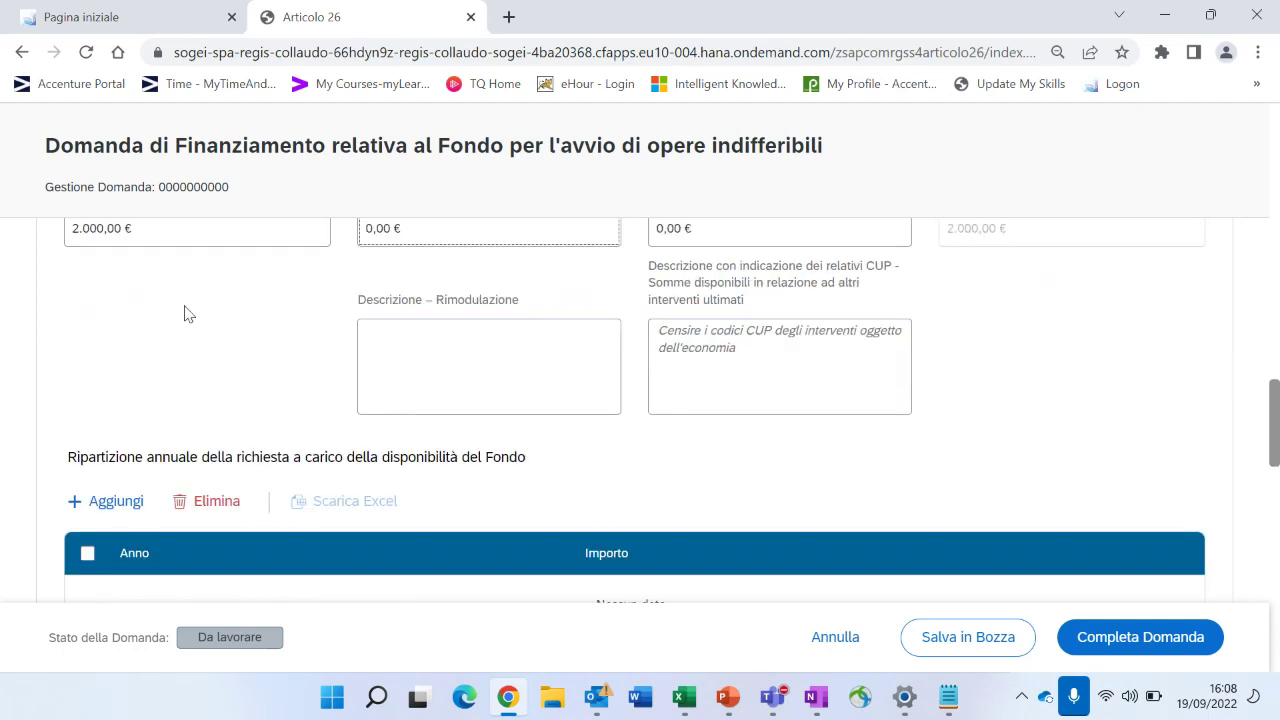
Add a 2022 financing entry of 2.000,00 € to the Ripartizione annuale della richiesta a carico della disponibilità del Fondo.
scroll(184, 314, "down", 1)
scroll(184, 314, "down", 1)
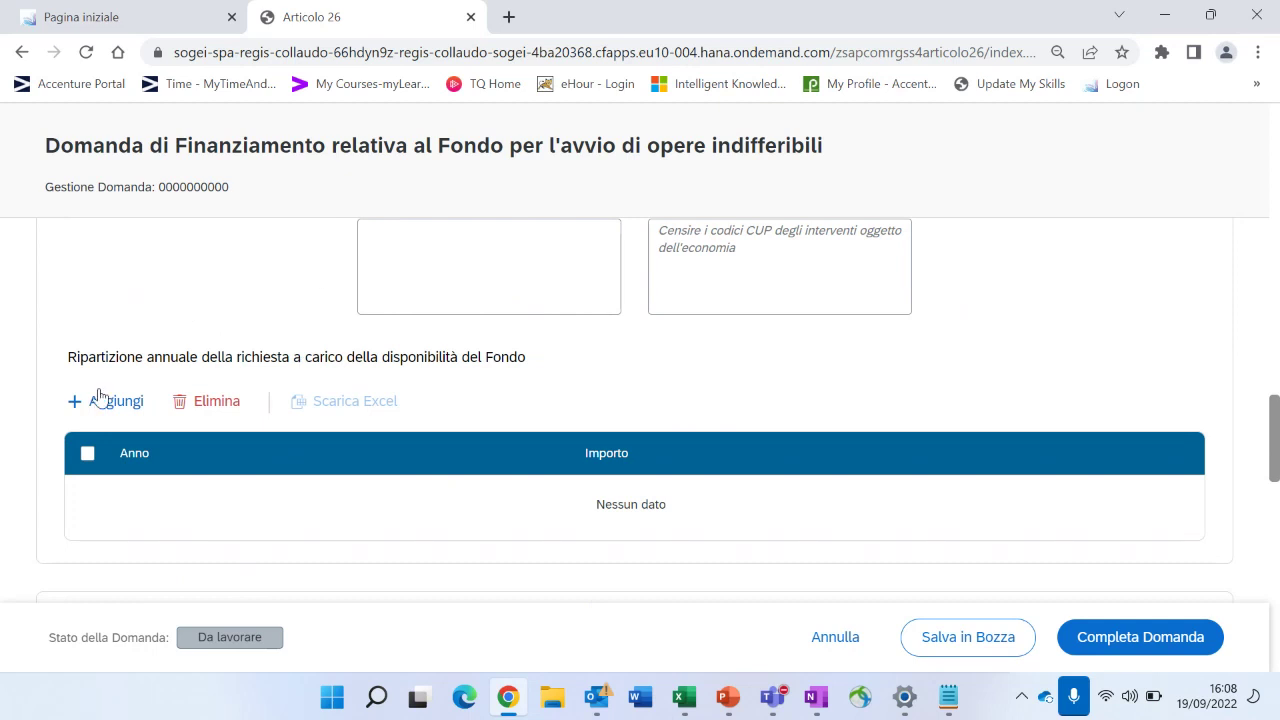
scroll(340, 350, "up", 3)
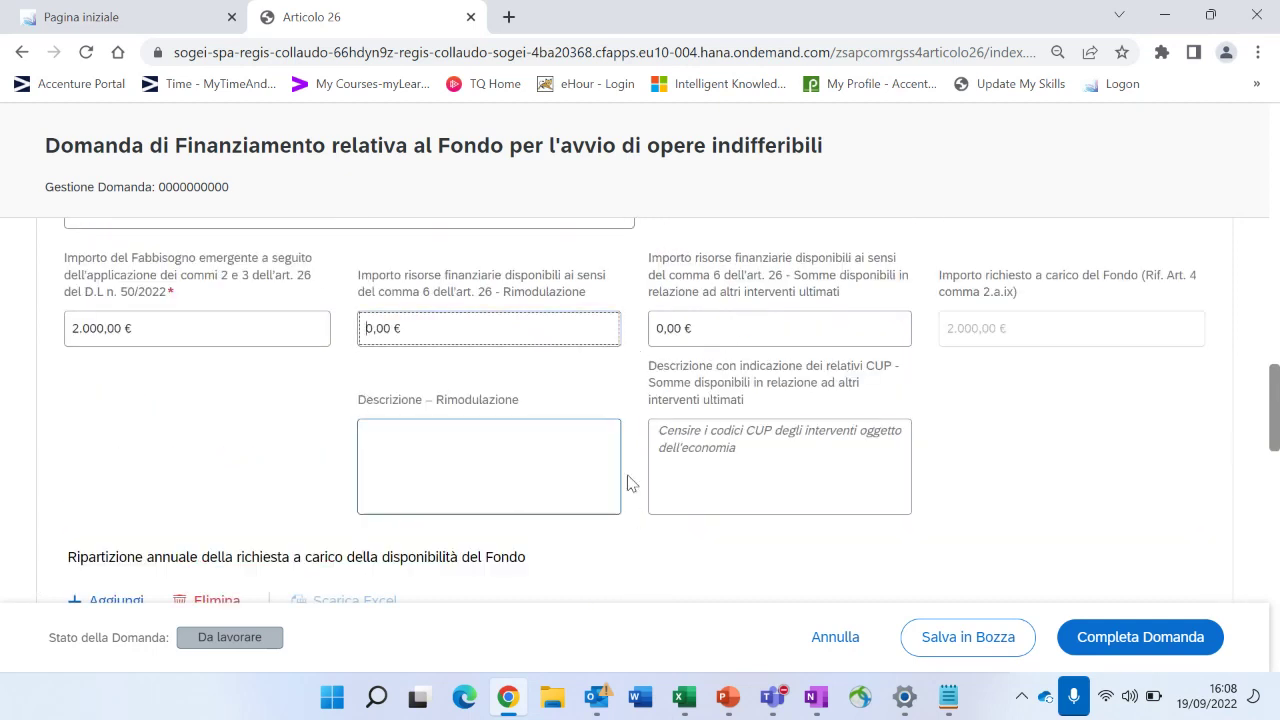
scroll(160, 358, "down", 2)
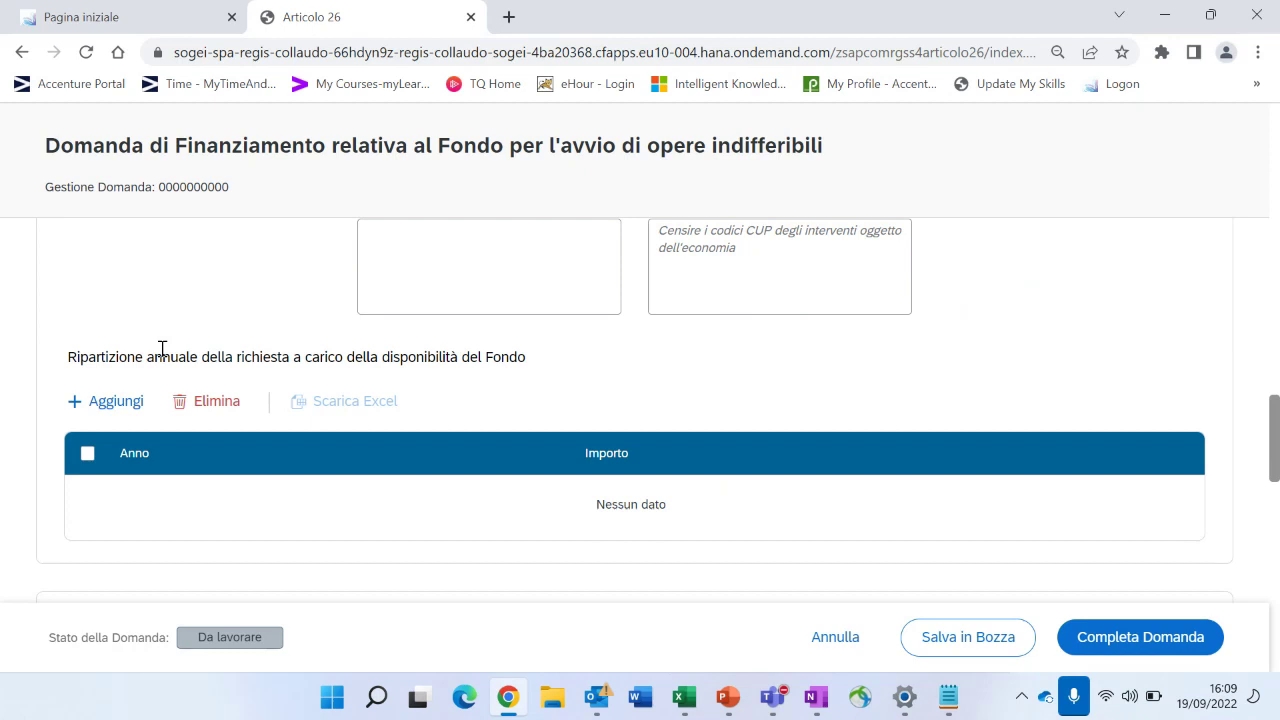
left_click(108, 404)
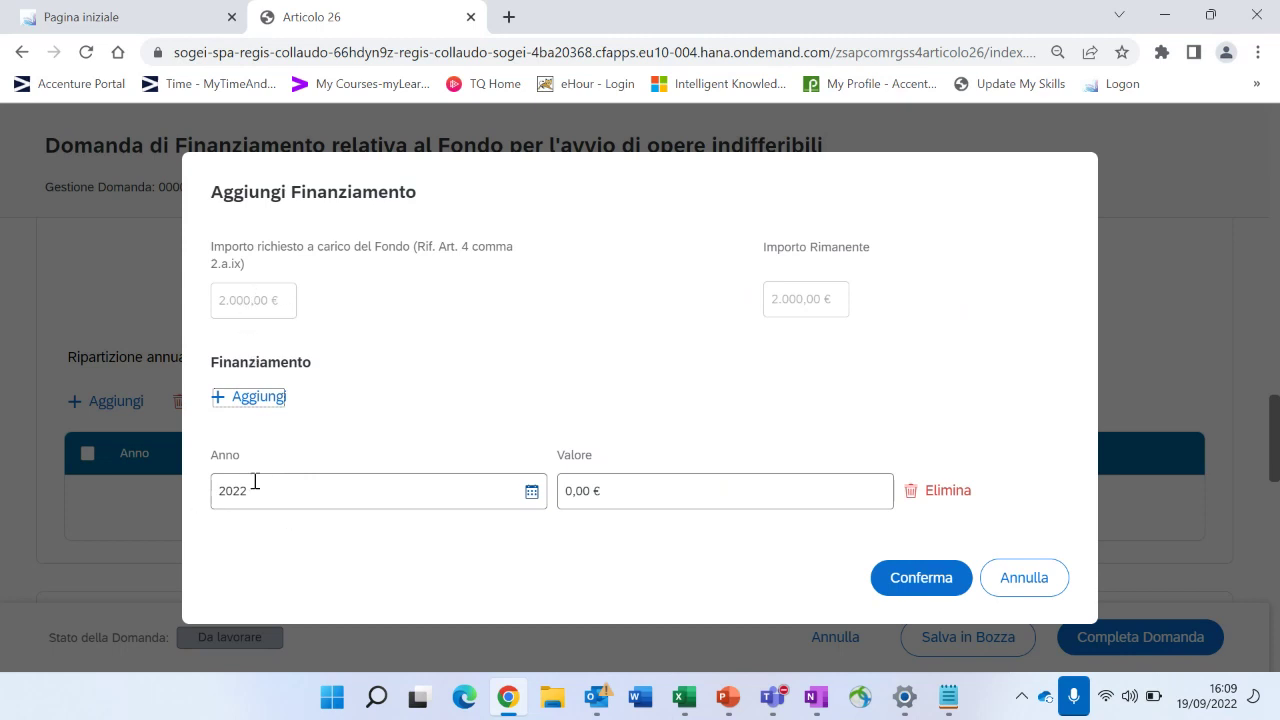
left_click(564, 490)
type("200")
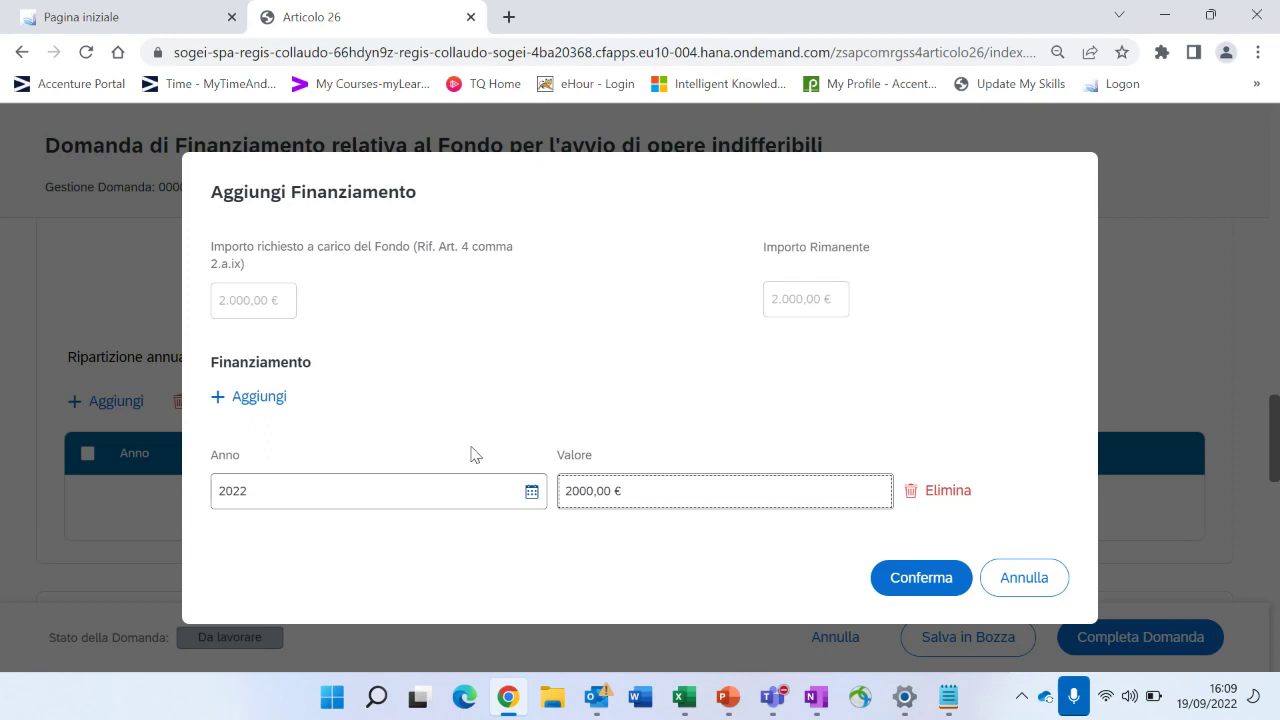
left_click(265, 401)
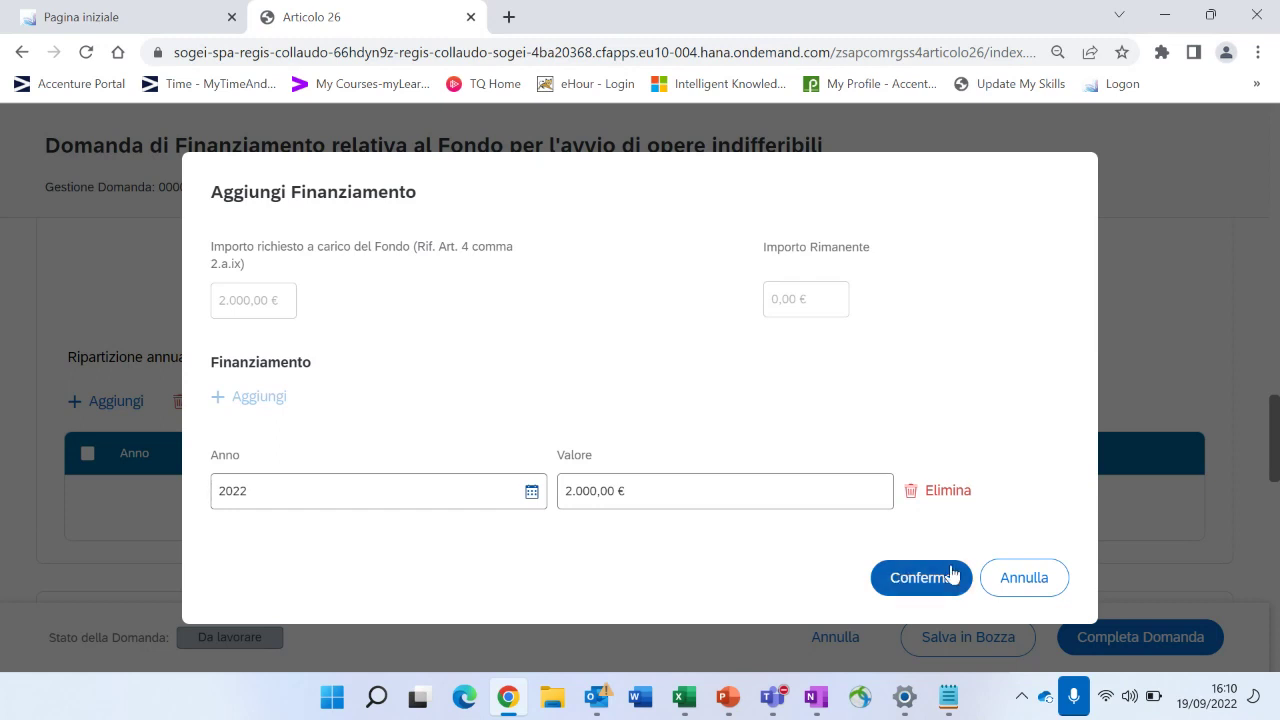
left_click(878, 580)
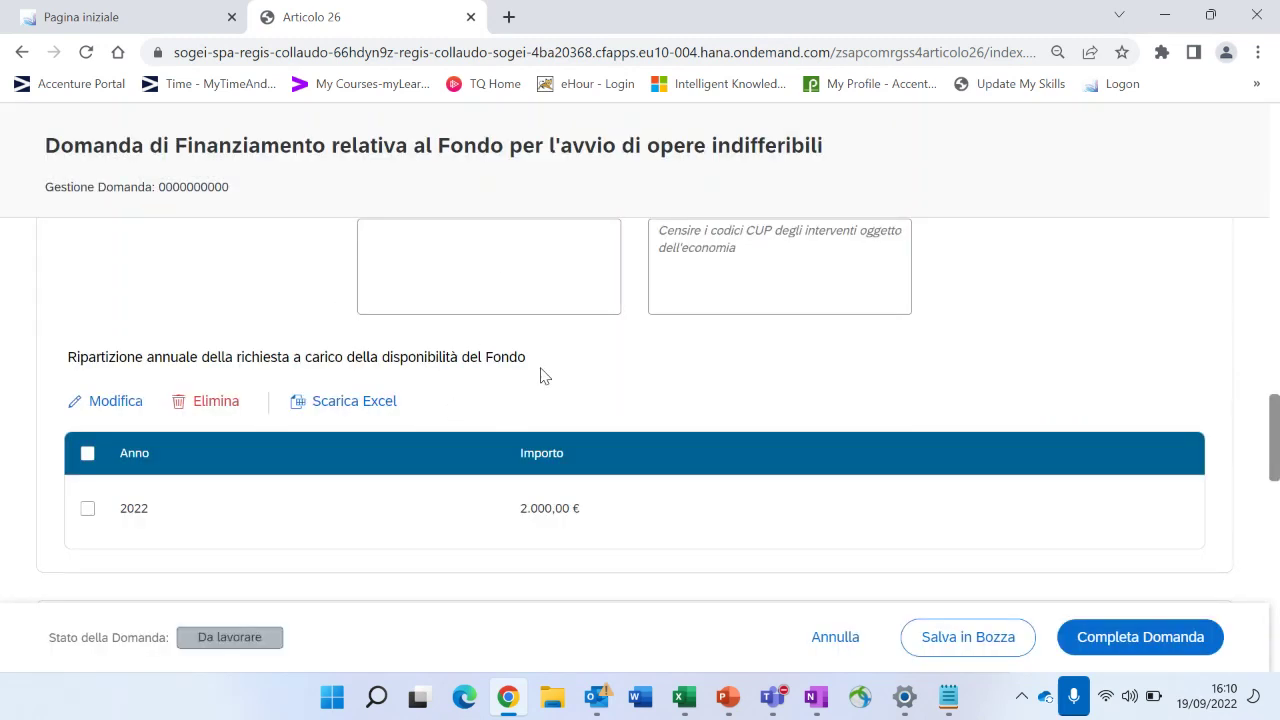
In Piano dei Costi - Aggiornato, set the 2022 Importo da realizzare nell'anno to 12.000,00 €.
scroll(540, 375, "up", 1)
scroll(540, 375, "down", 3)
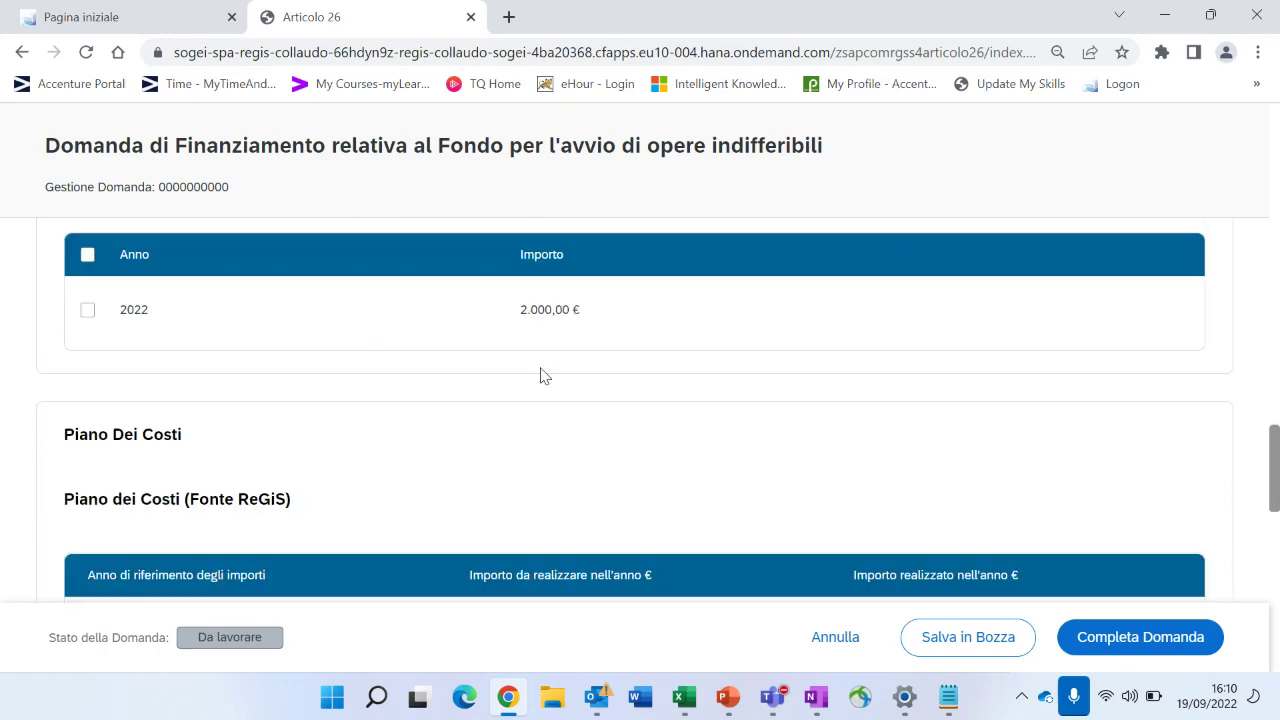
scroll(540, 375, "down", 2)
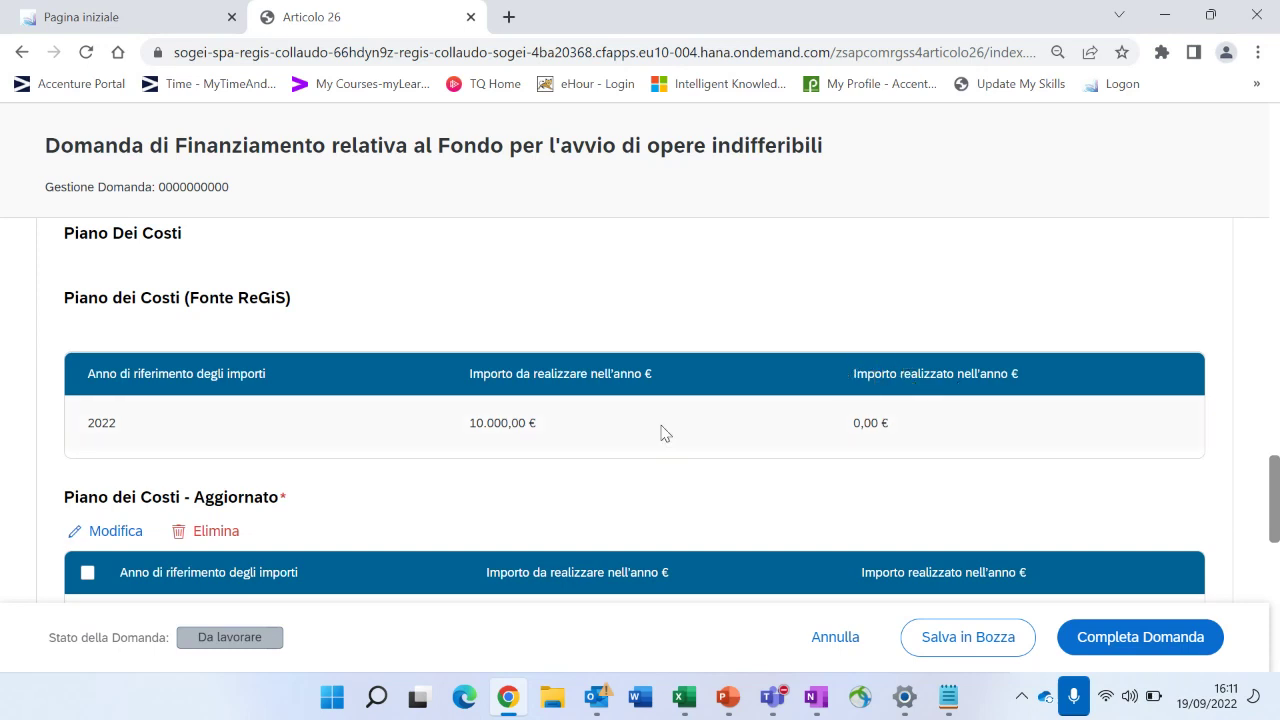
scroll(345, 398, "down", 1)
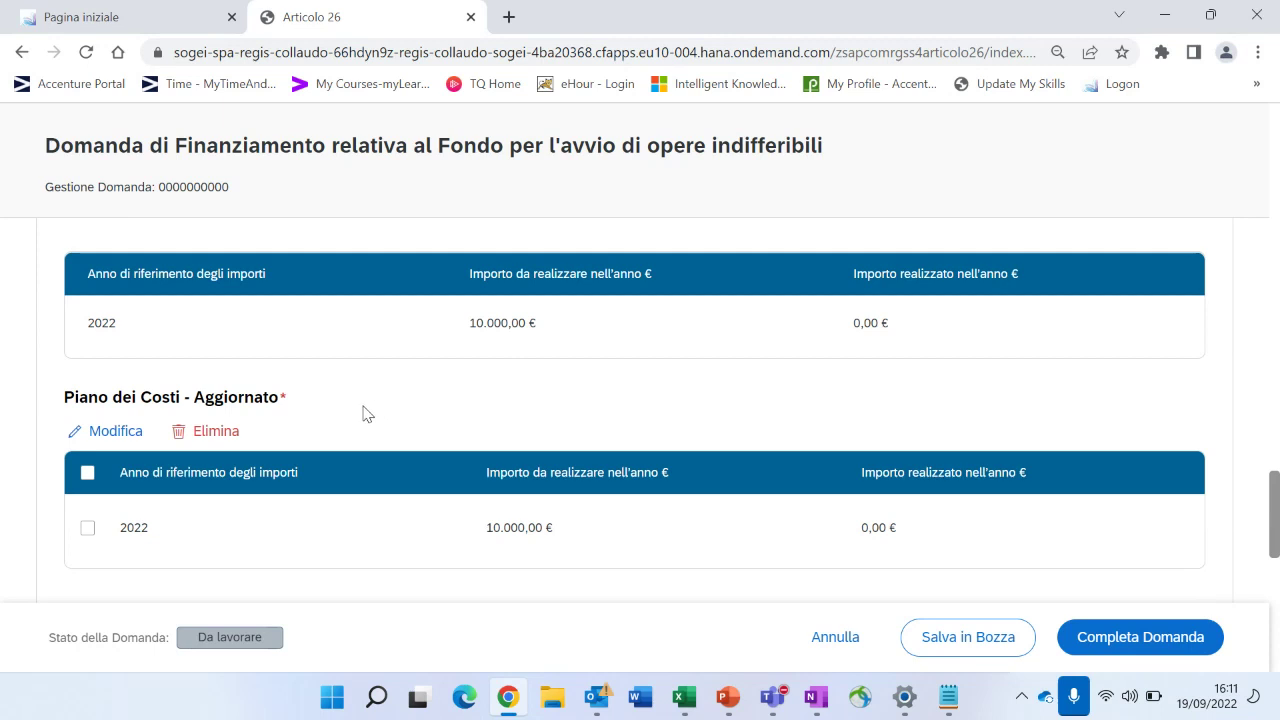
scroll(365, 412, "up", 1)
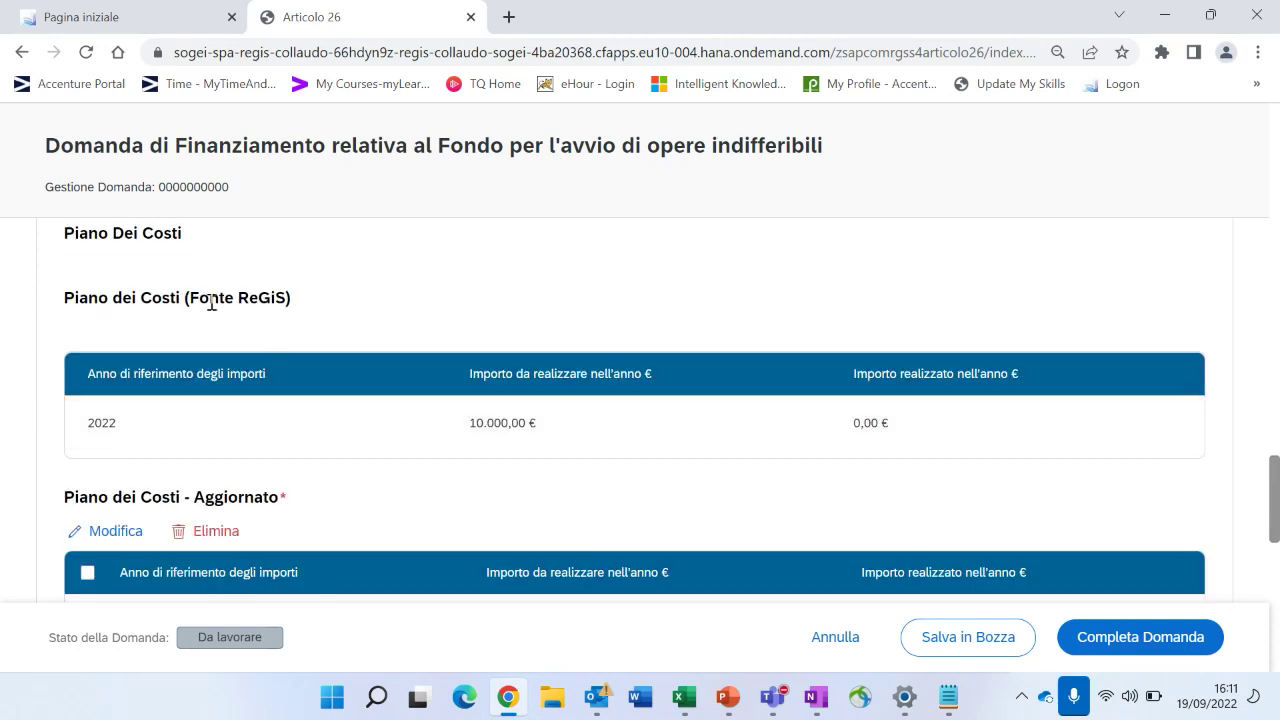
scroll(253, 299, "down", 1)
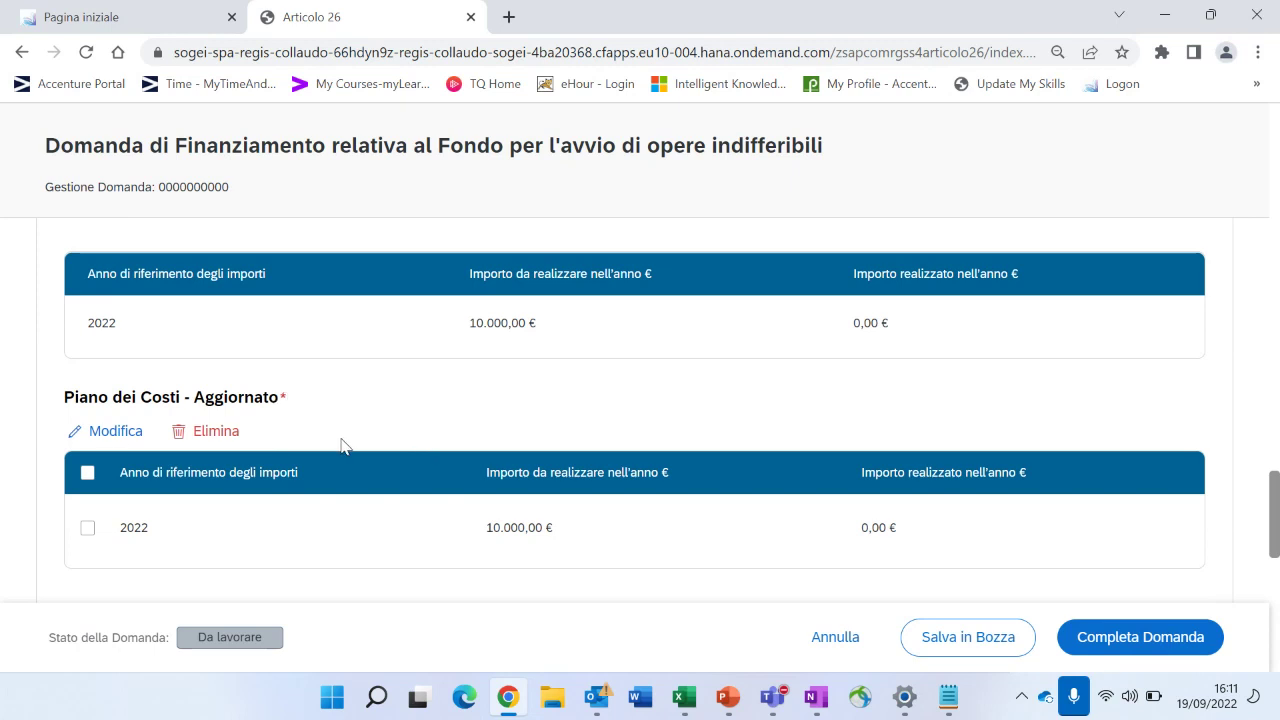
left_click(108, 438)
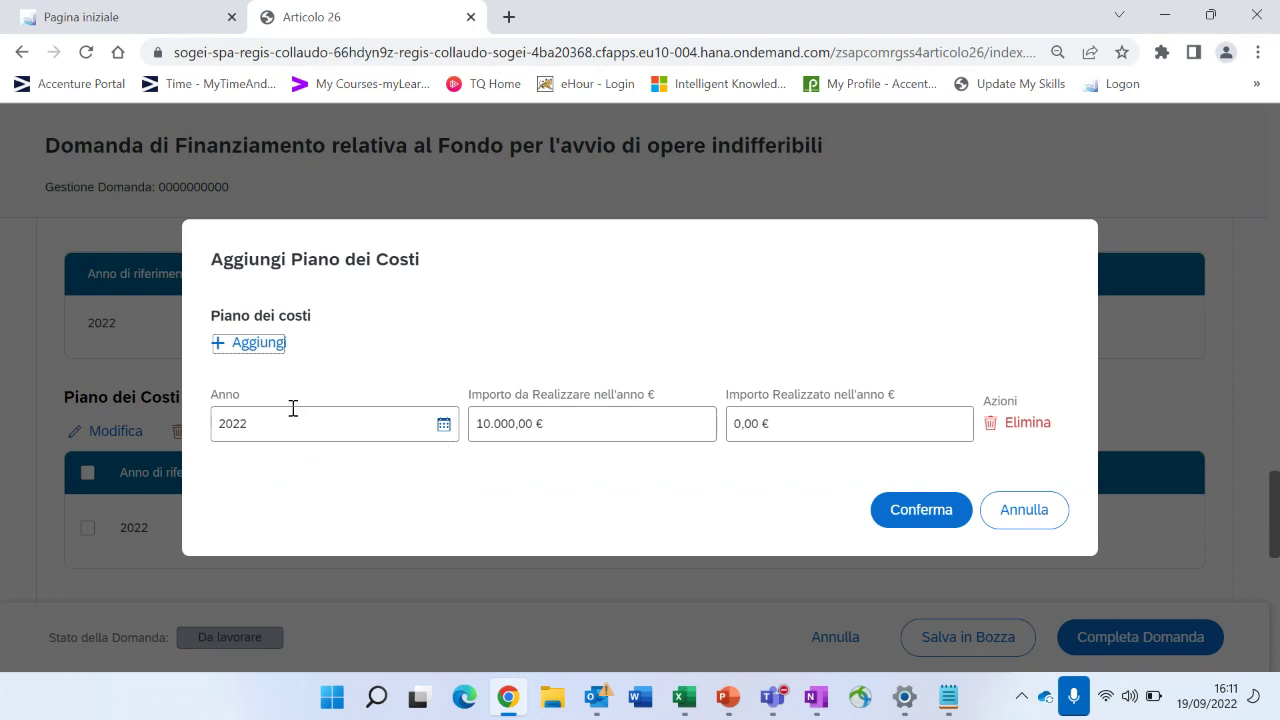
left_click(491, 425)
key("BackSpace")
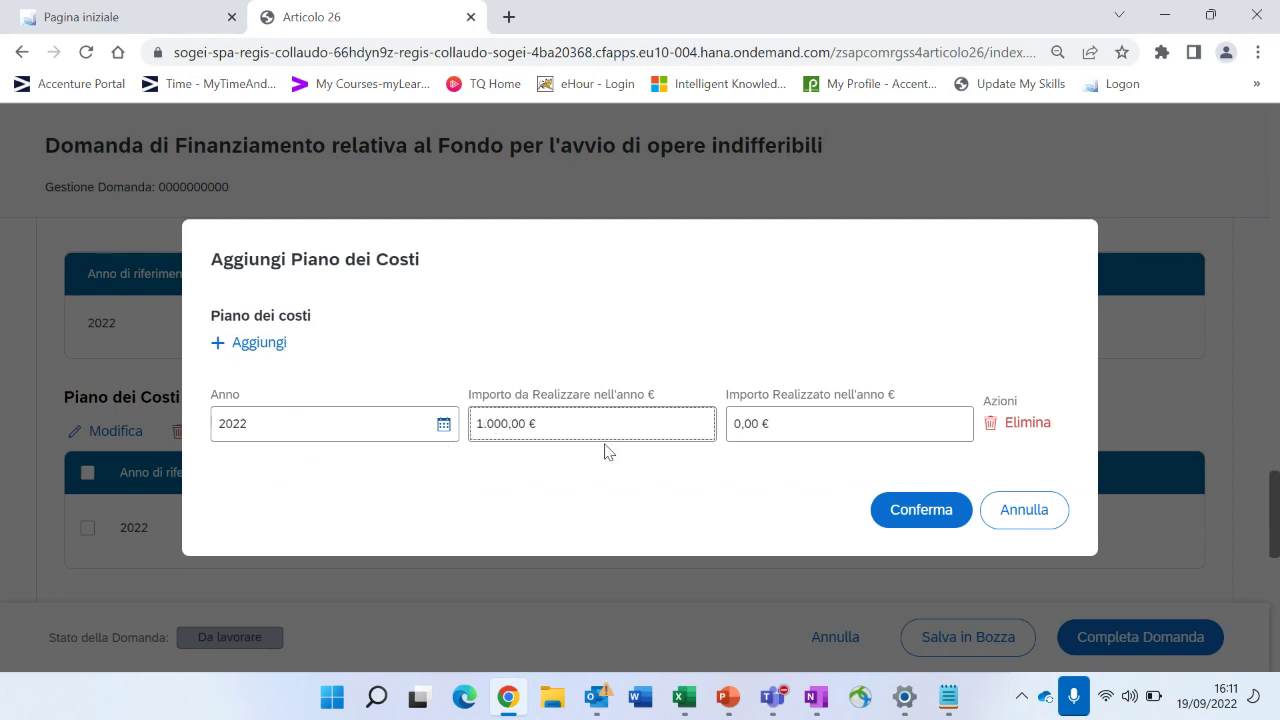
type("2")
left_click(926, 513)
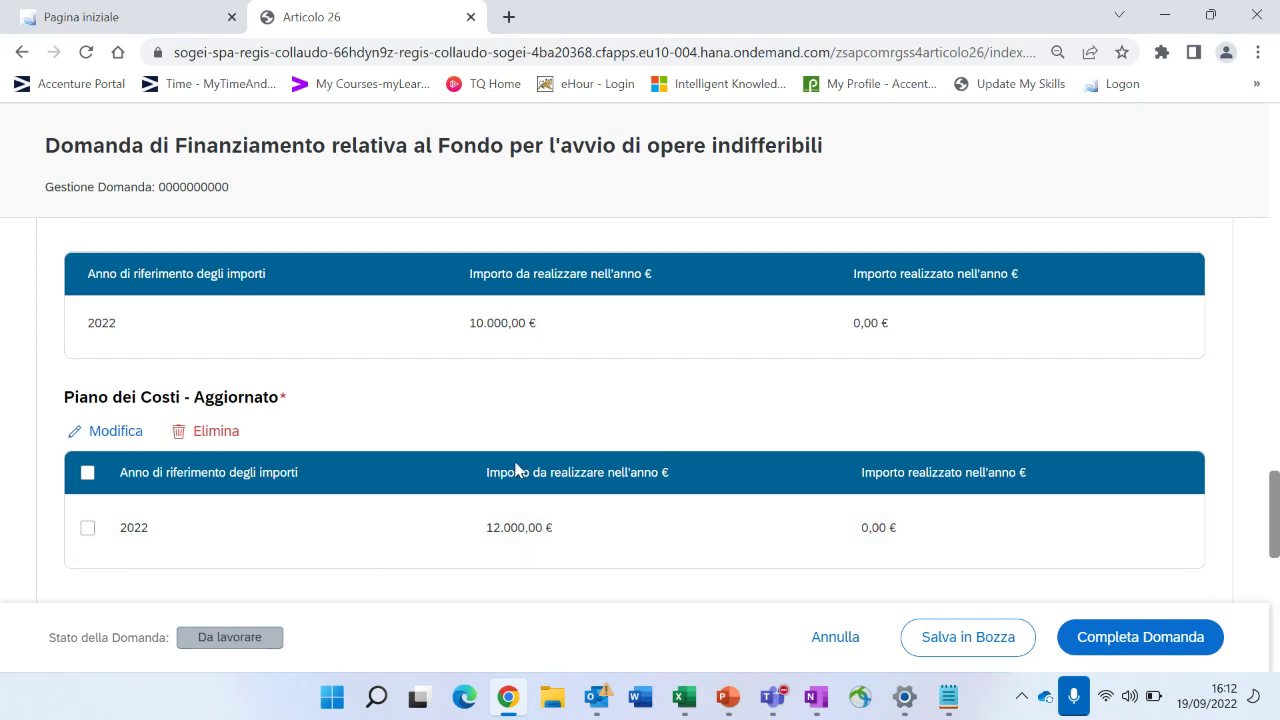
Examine the Quadro Economico (Fonte ReGiS) and Quadro Economico - Aggiornato tables, including the fields for adding an expense item.
scroll(557, 526, "down", 1)
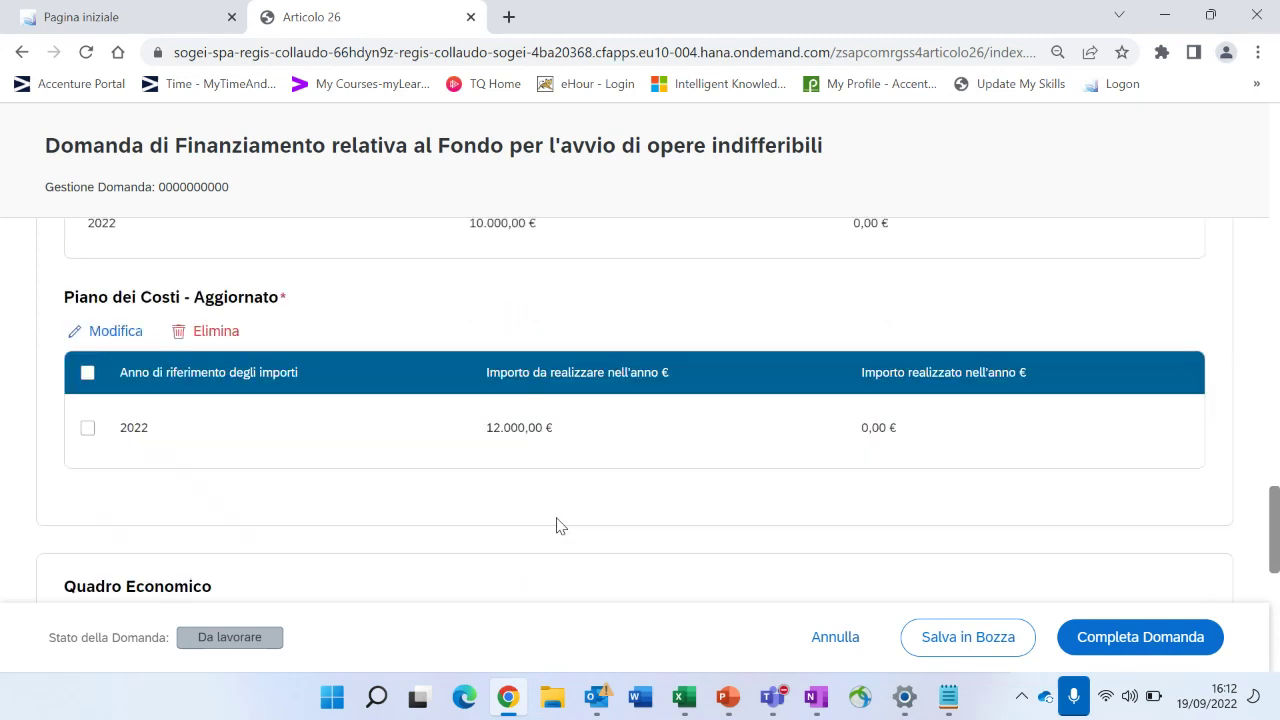
scroll(512, 468, "down", 2)
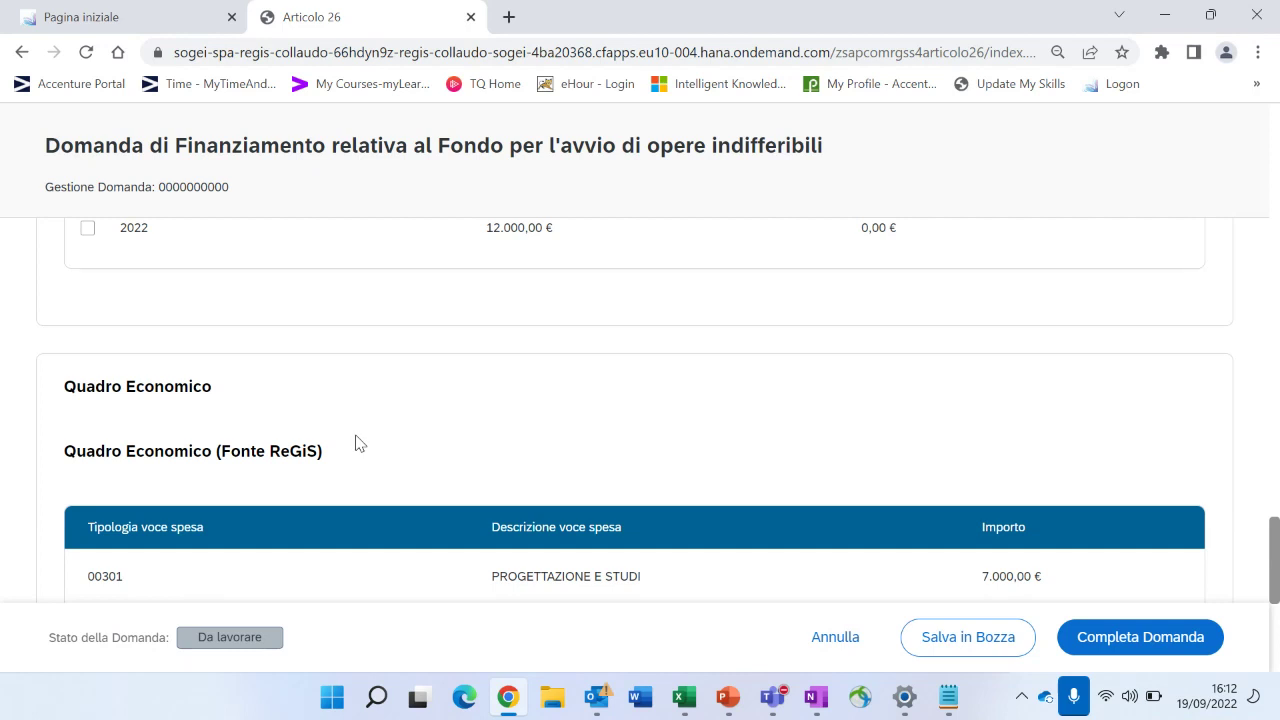
scroll(360, 443, "down", 2)
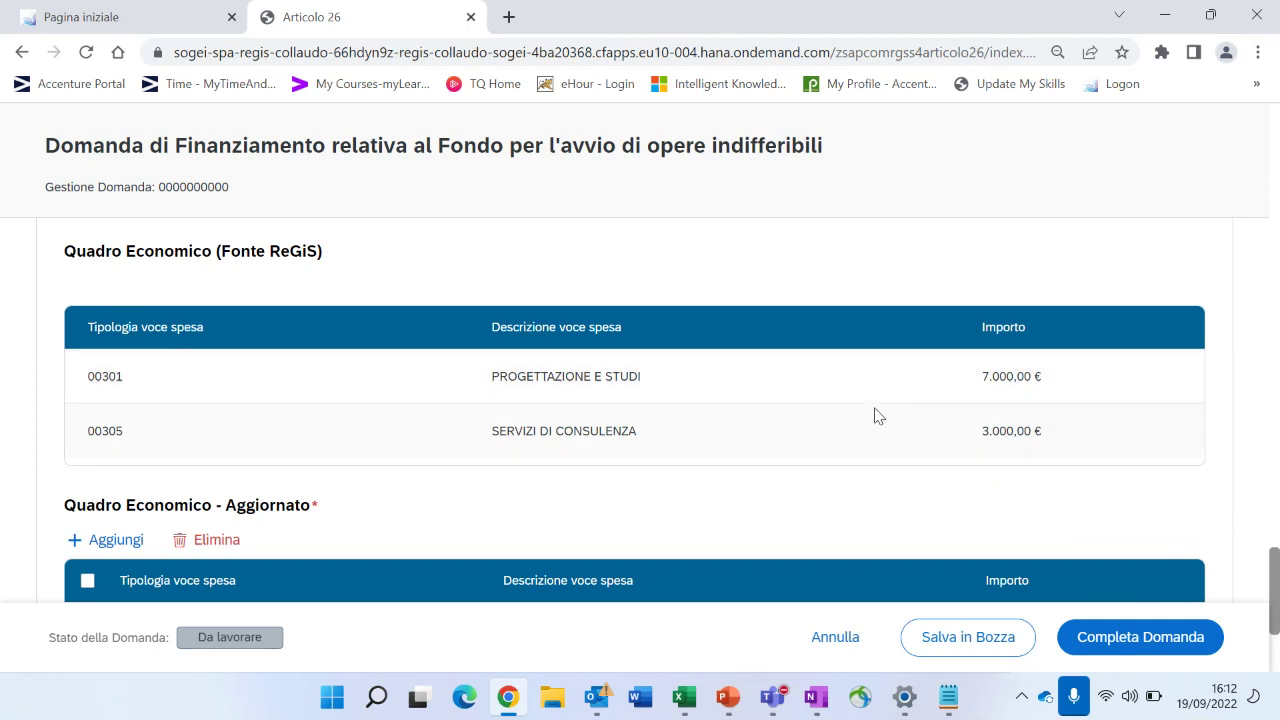
scroll(370, 480, "down", 1)
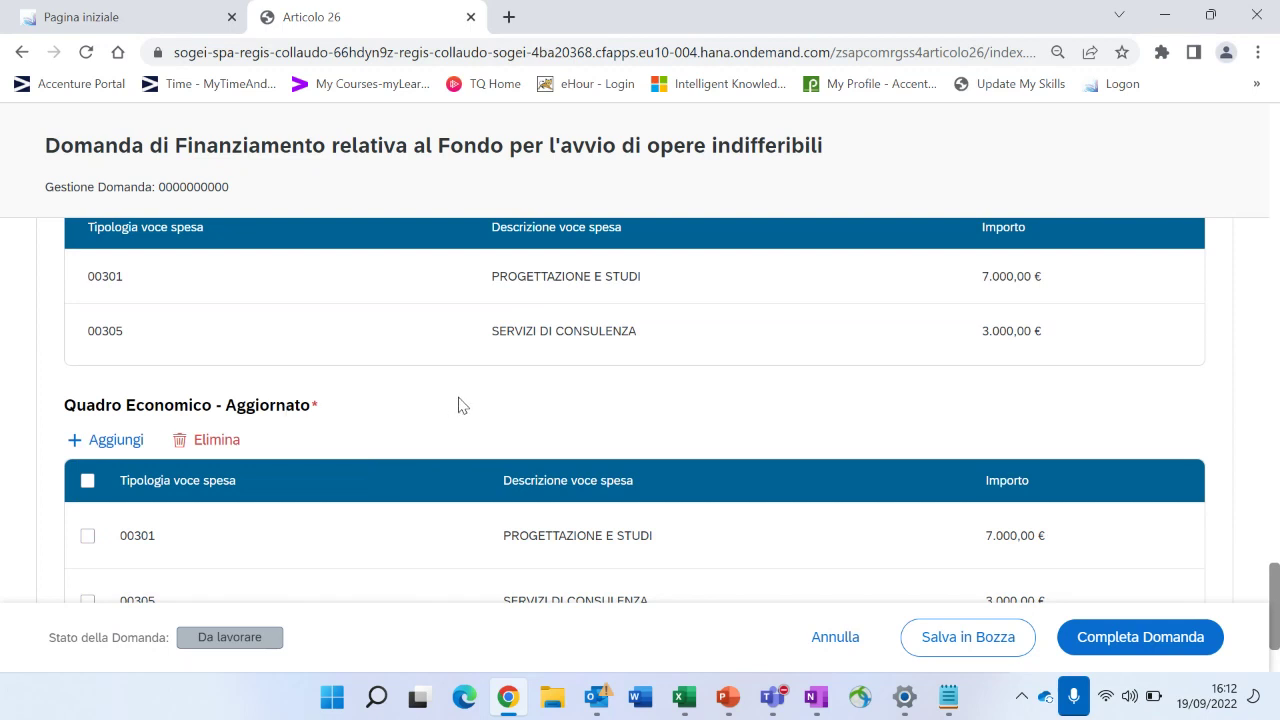
scroll(464, 404, "down", 1)
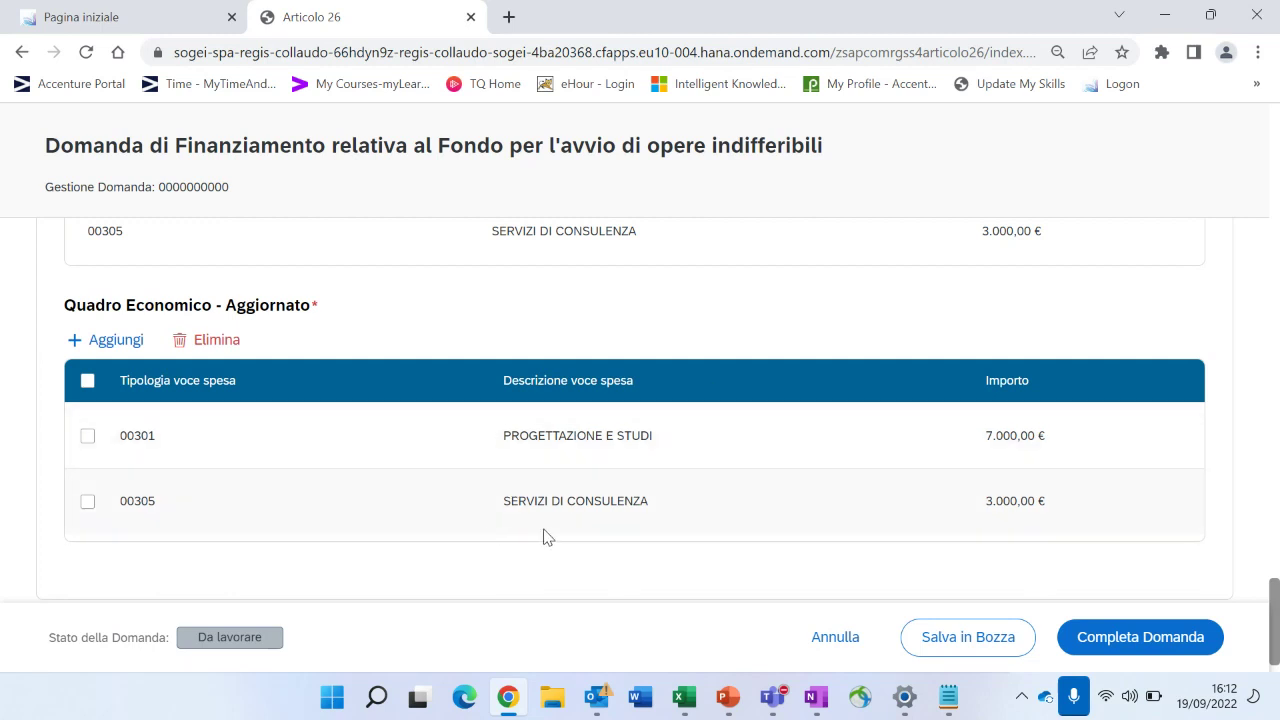
scroll(500, 531, "up", 2)
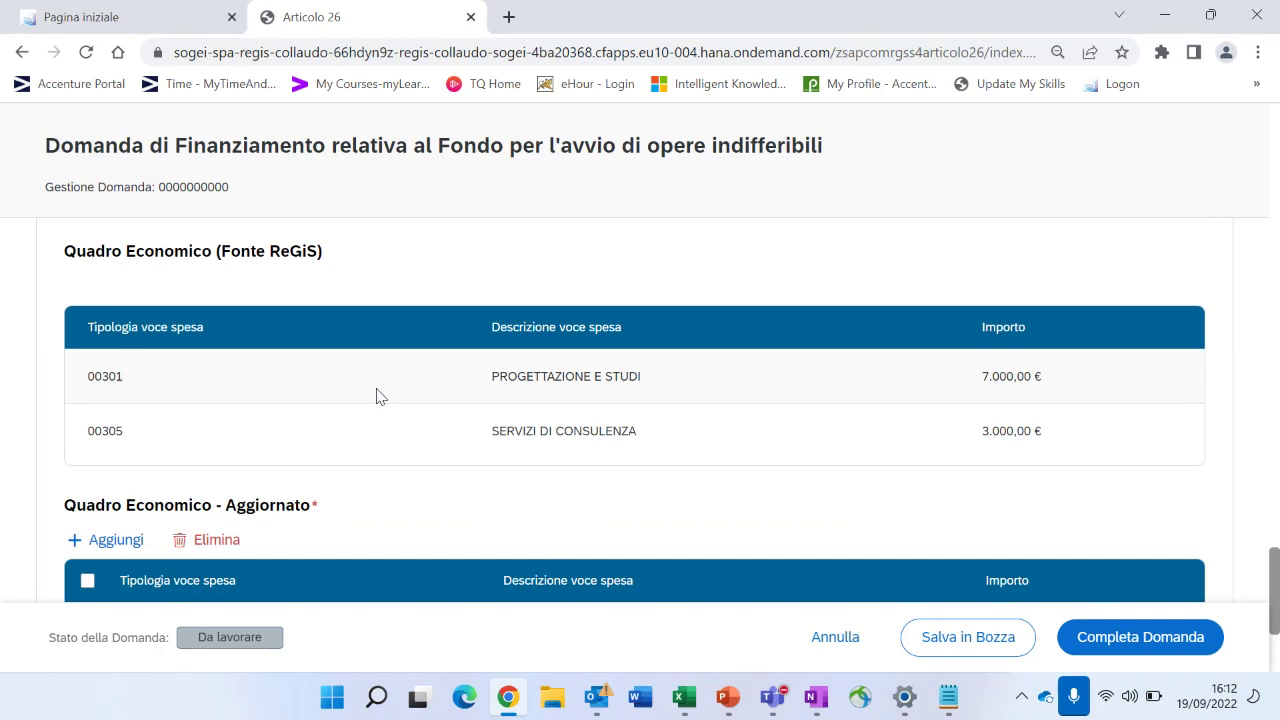
scroll(376, 395, "down", 2)
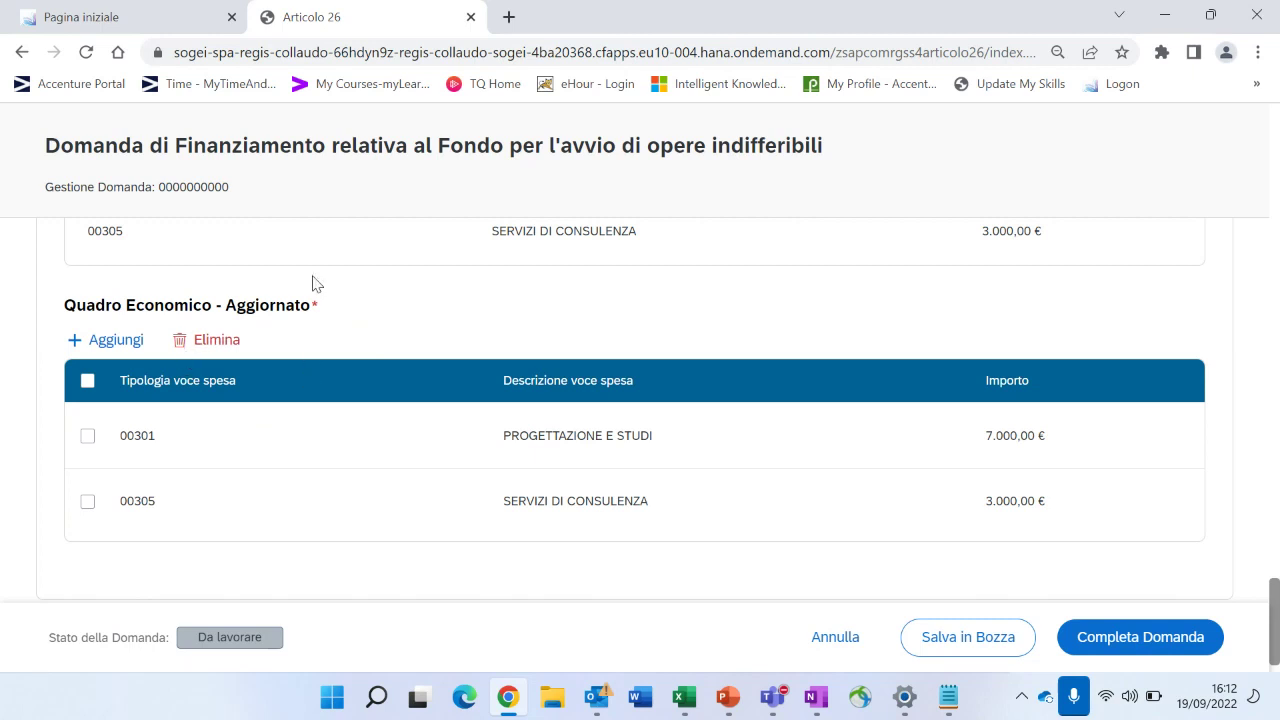
left_click(122, 344)
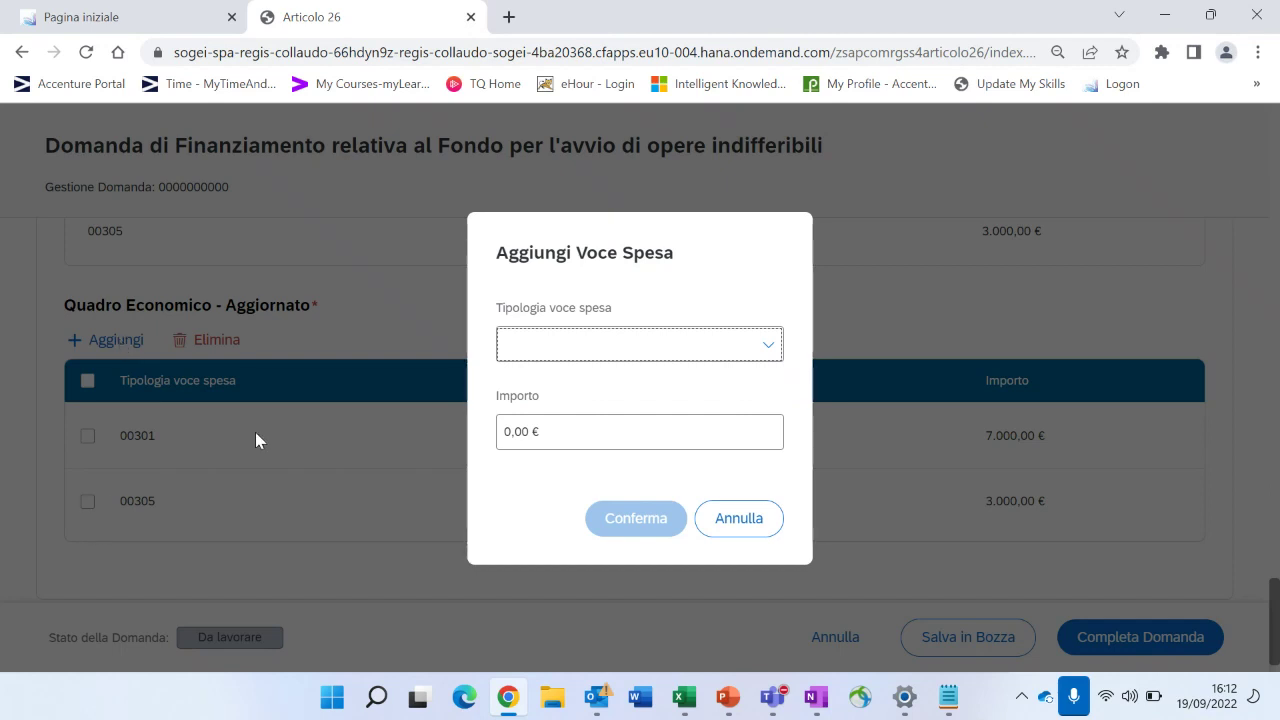
left_click(763, 540)
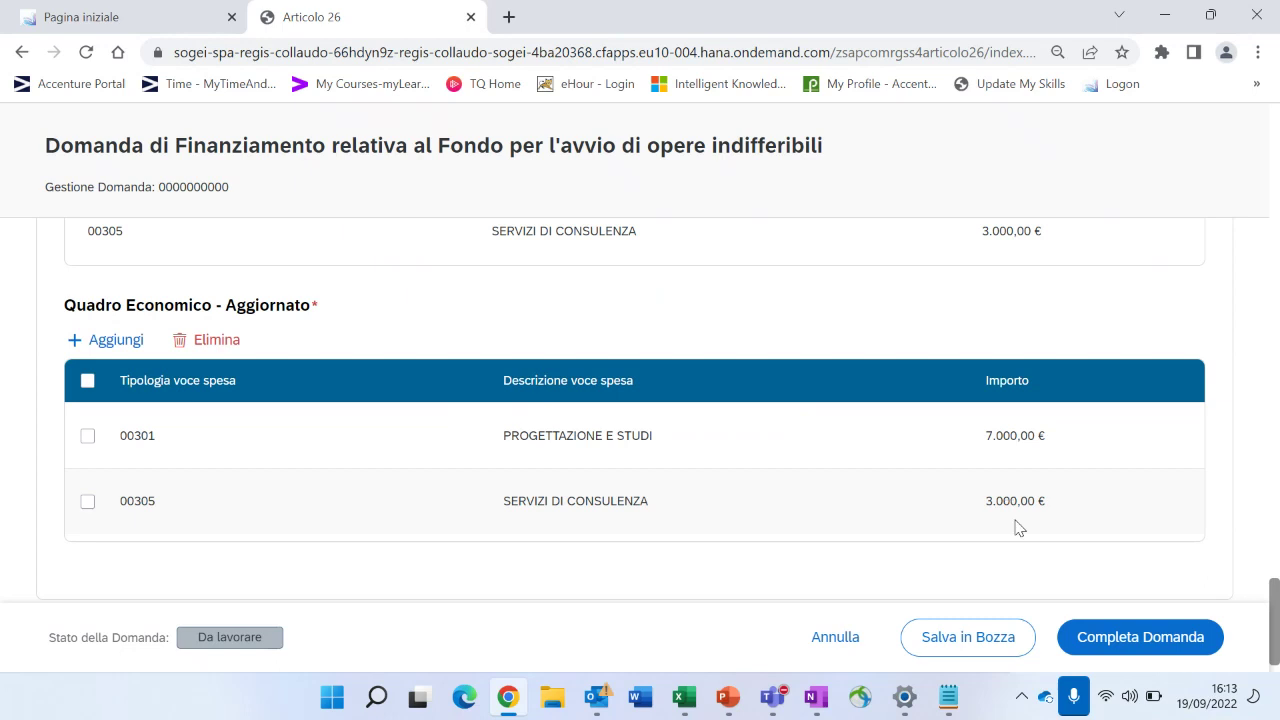
Add an IMPREVISTI expense item of 2.000,00 € to Quadro Economico - Aggiornato.
left_click(79, 508)
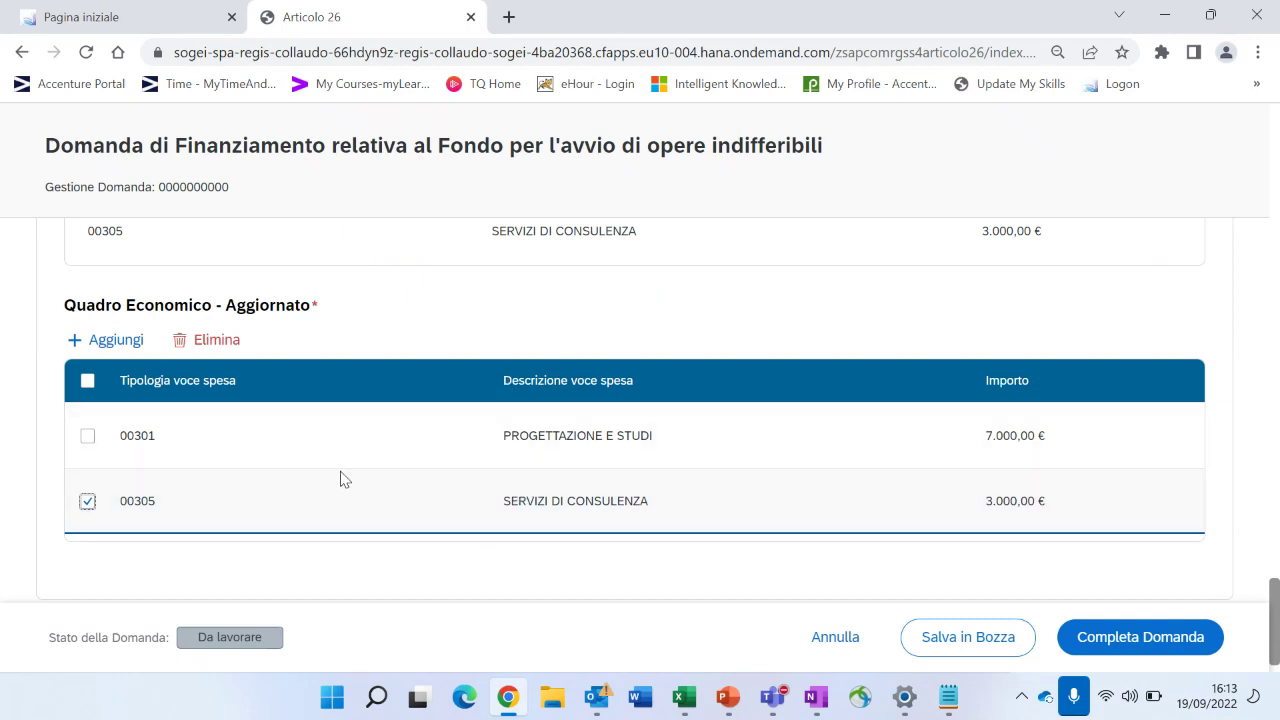
left_click(104, 342)
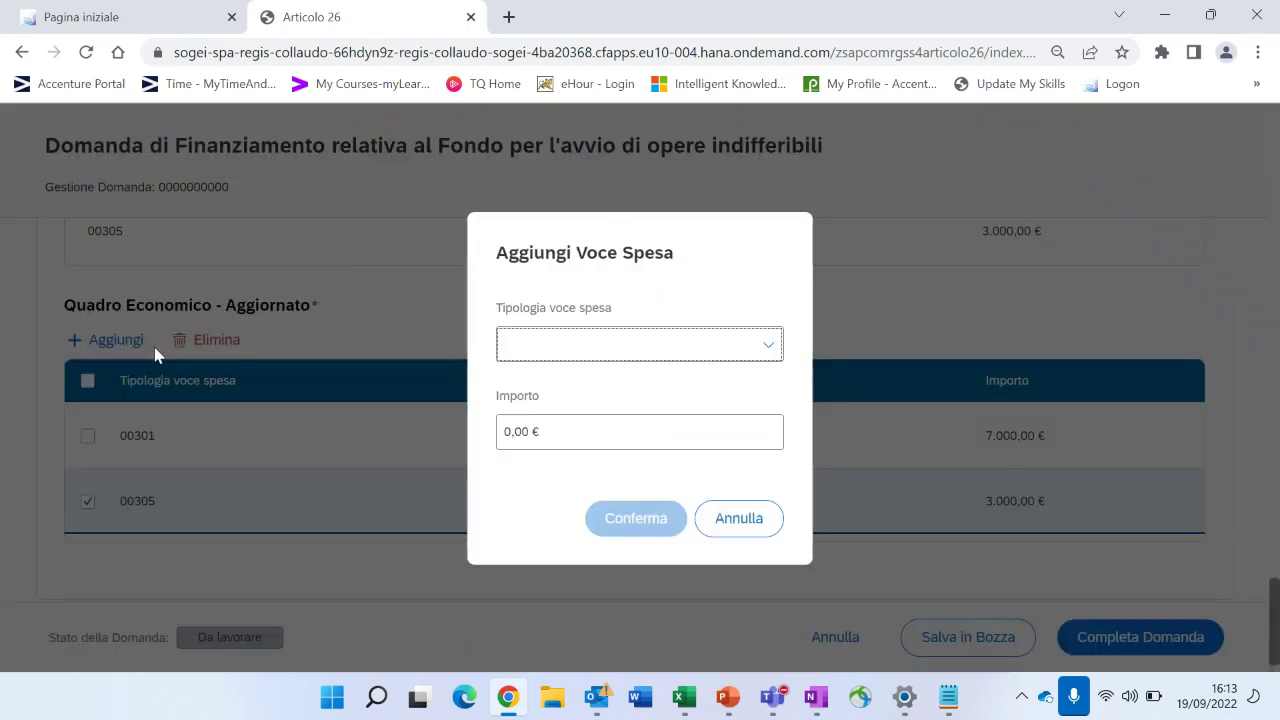
left_click(760, 343)
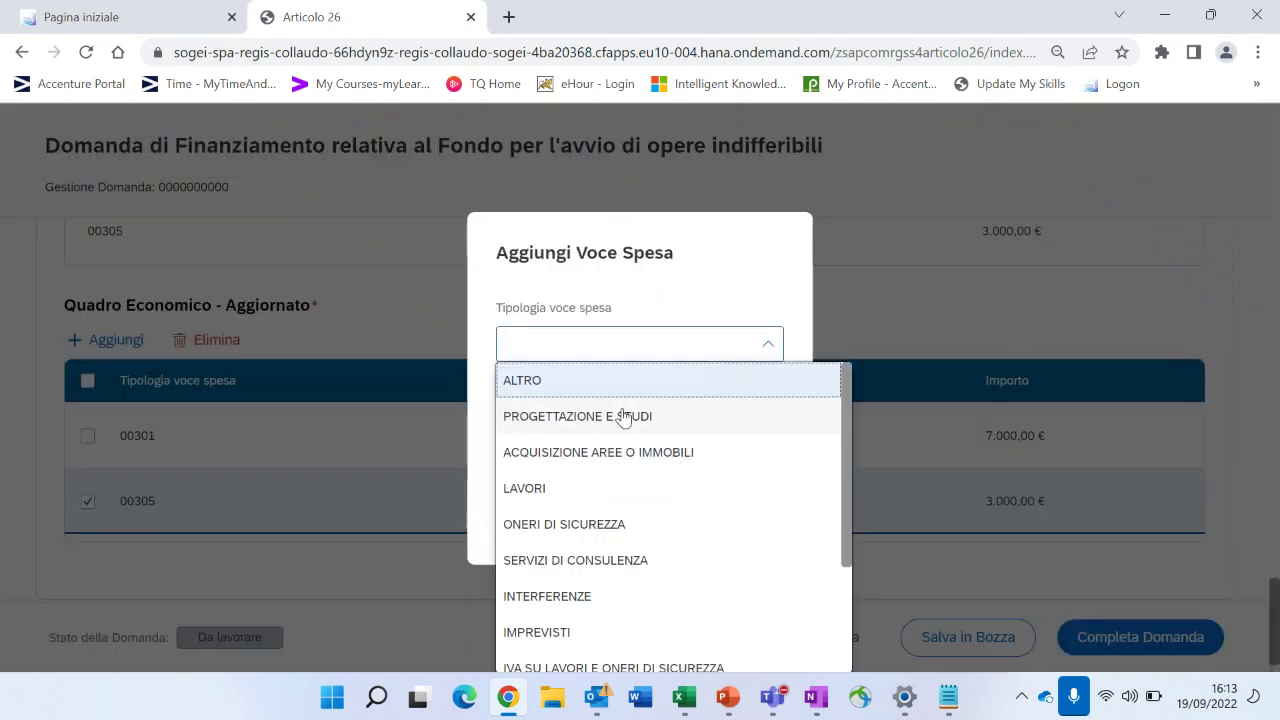
scroll(634, 440, "down", 2)
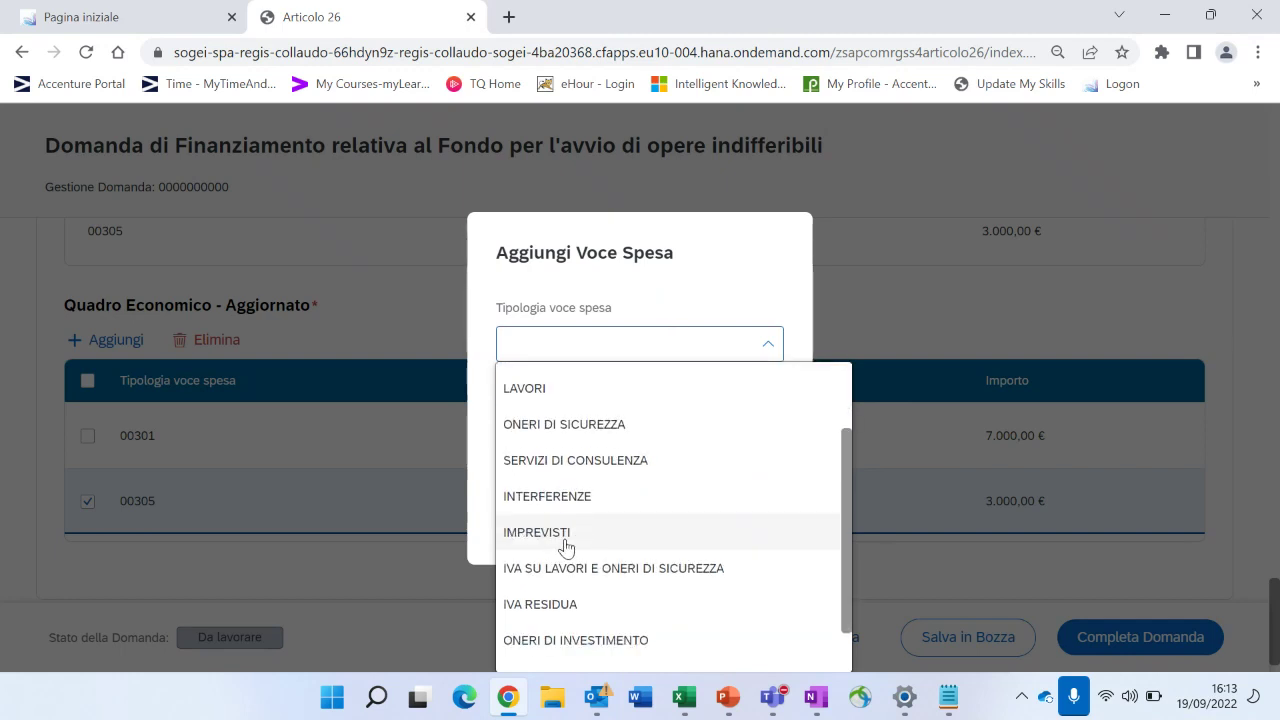
scroll(668, 446, "up", 2)
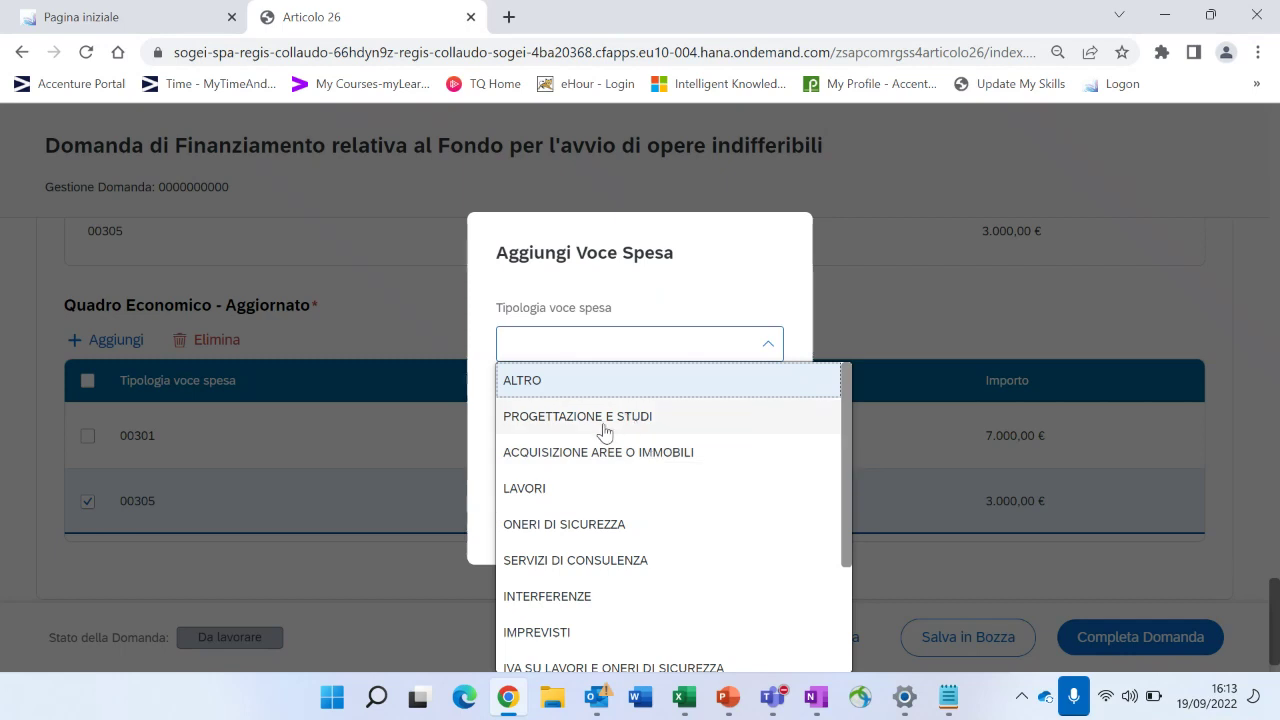
scroll(602, 434, "down", 3)
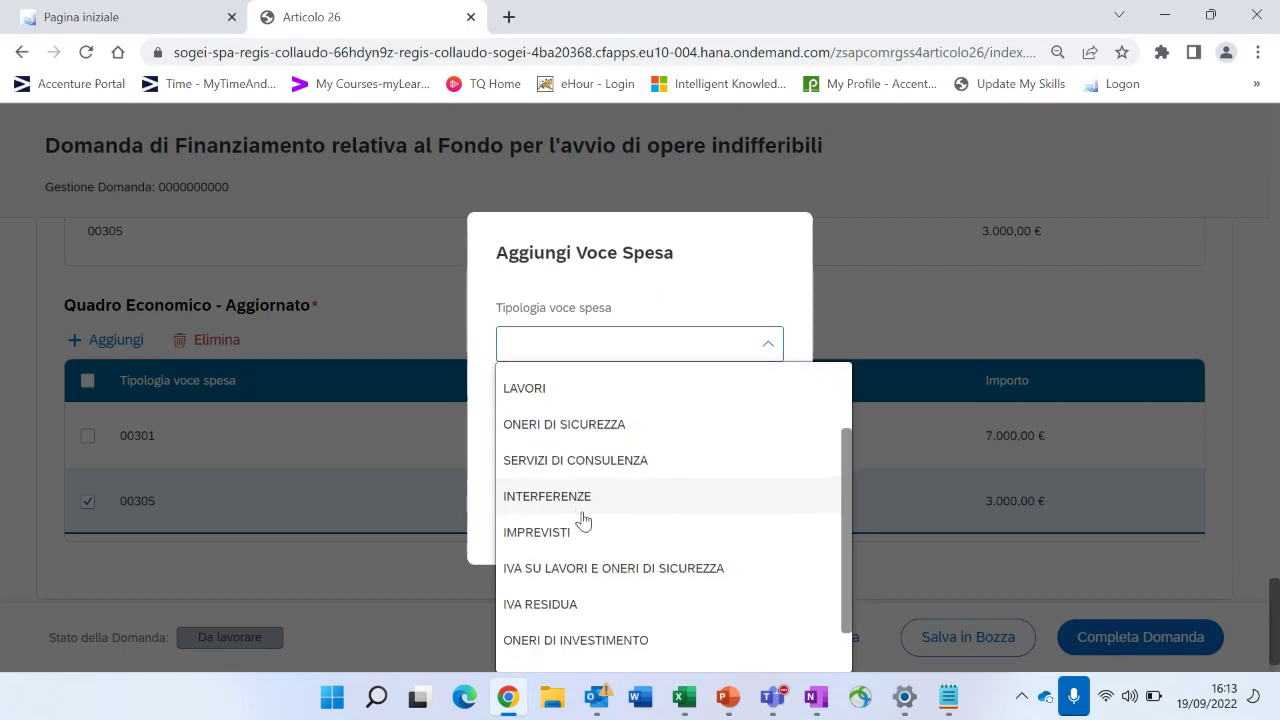
left_click(525, 543)
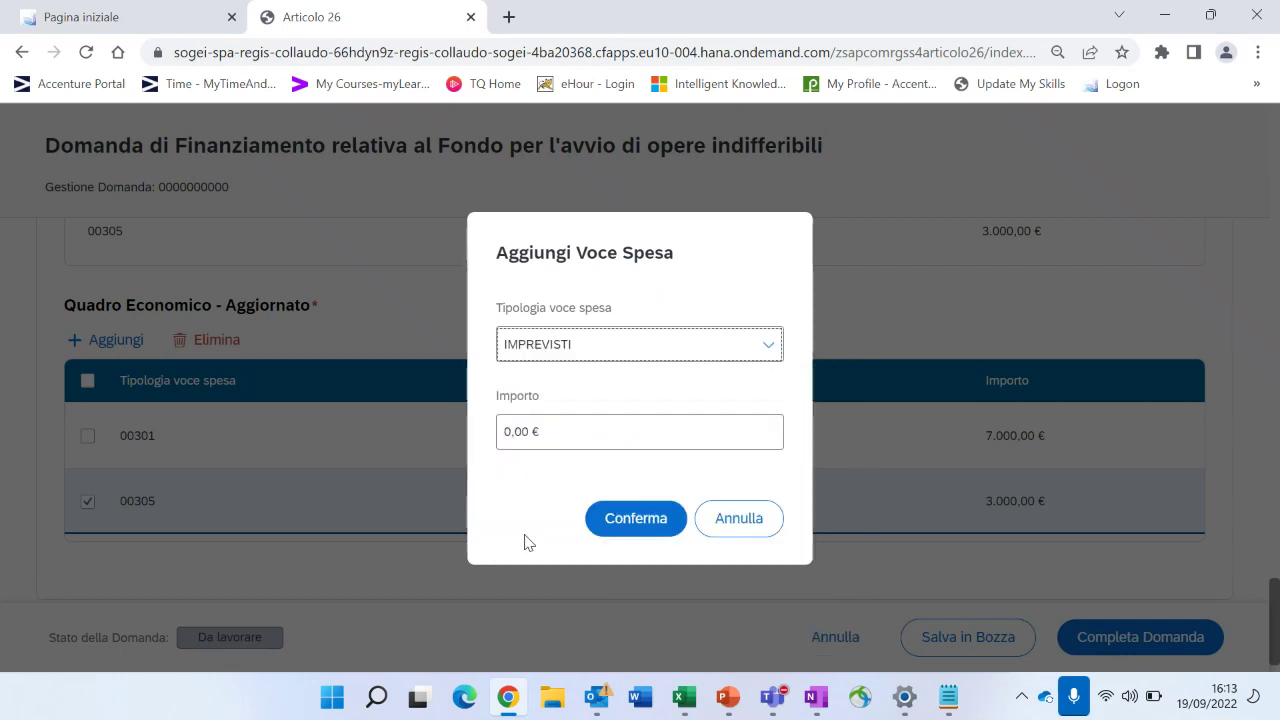
left_click(507, 433)
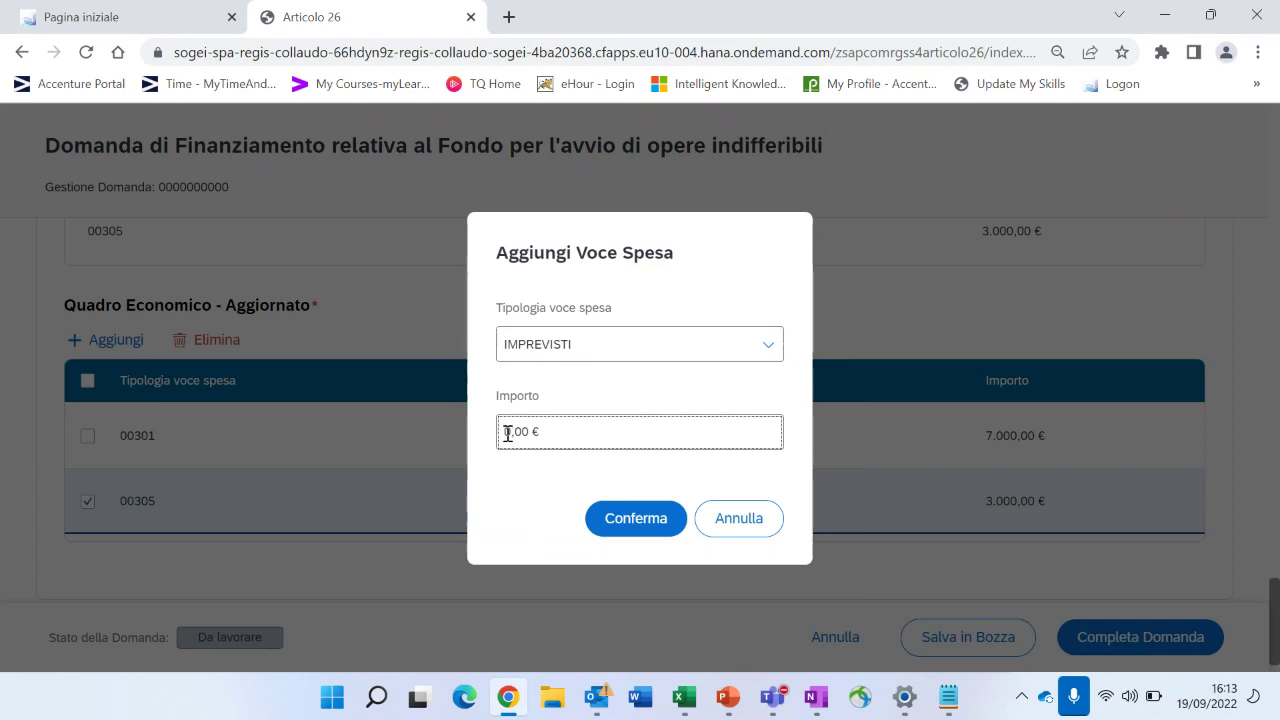
type("1000")
left_click(618, 525)
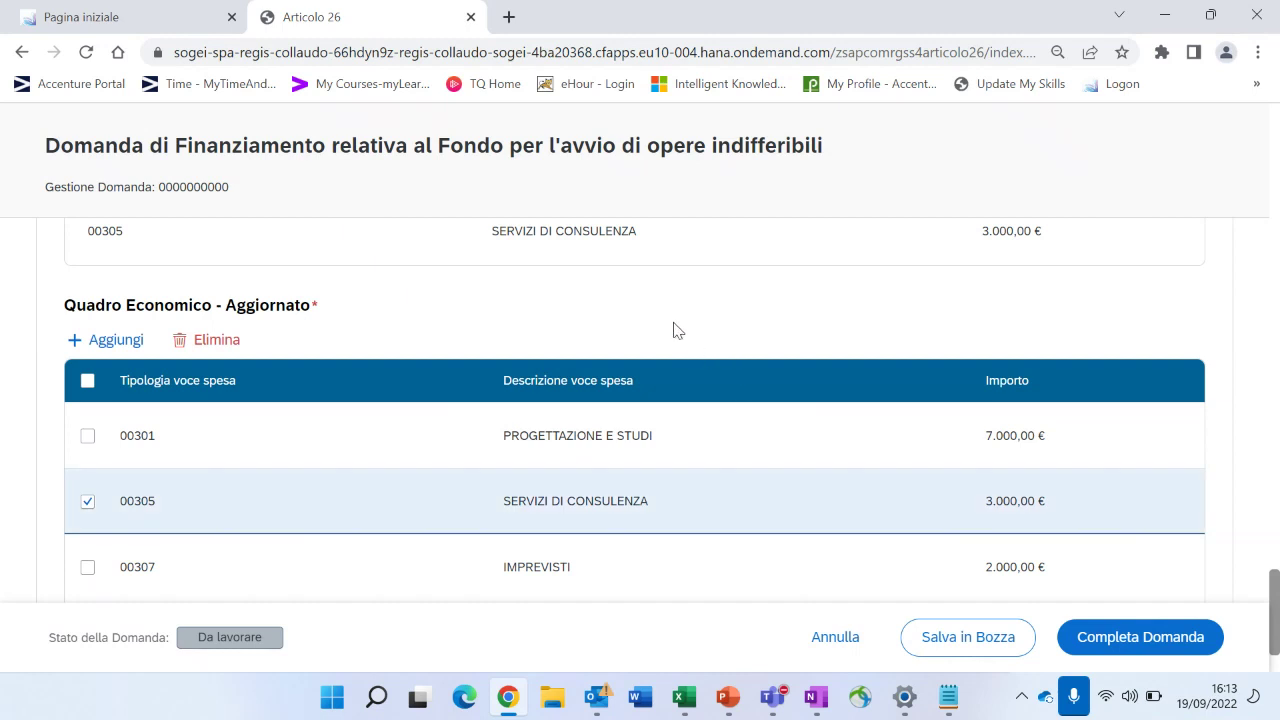
scroll(690, 304, "down", 1)
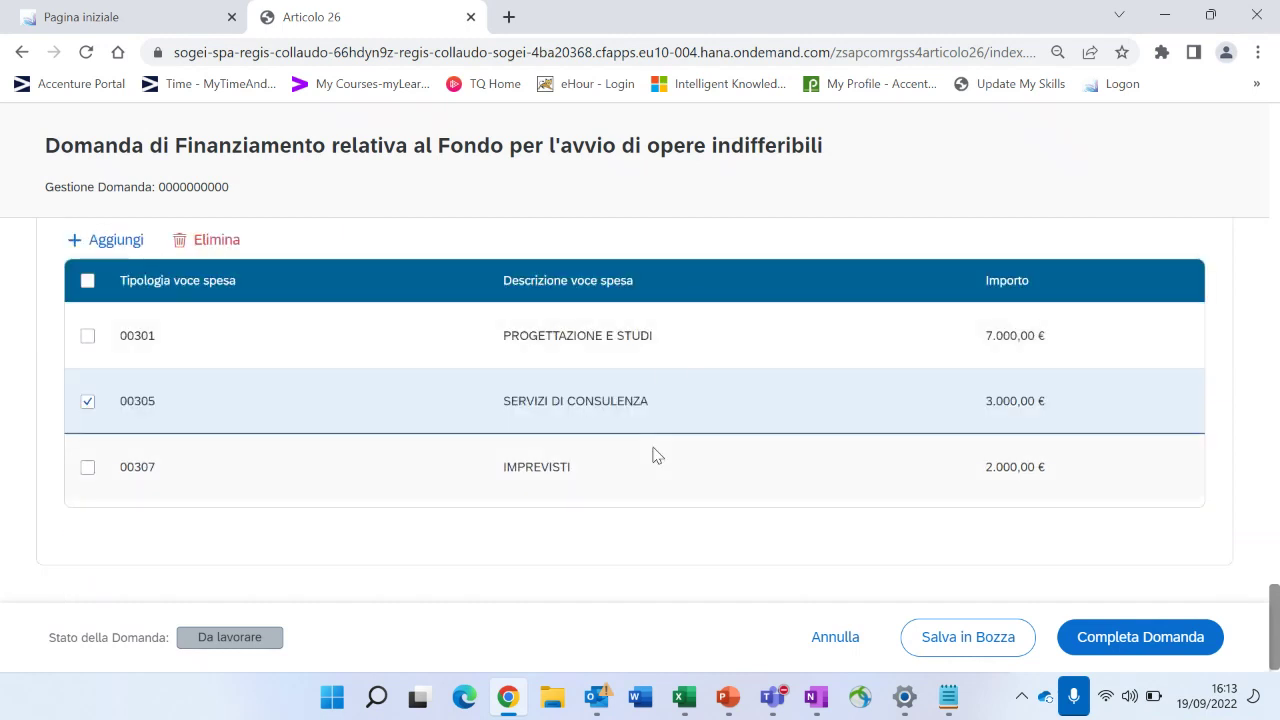
scroll(510, 551, "down", 1)
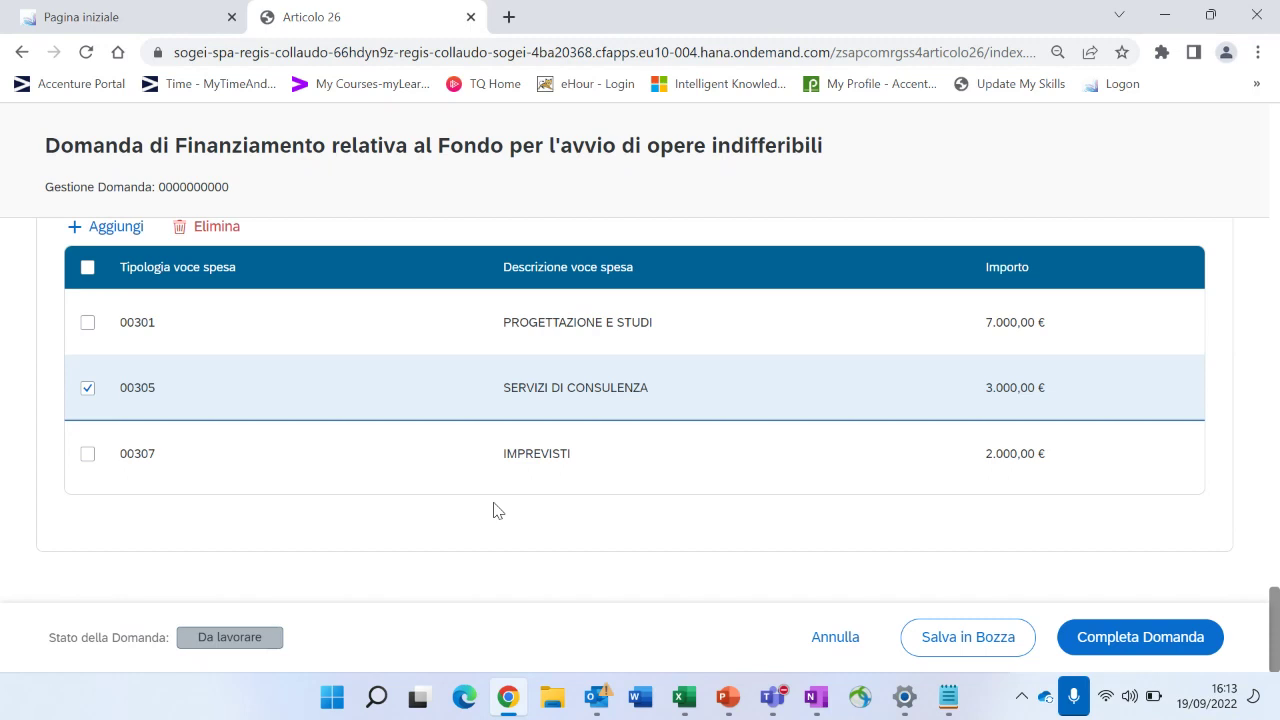
Complete the PNRR Domanda di Finanziamento, confirm its submission and close the Scegli Progetto list.
scroll(506, 510, "up", 1)
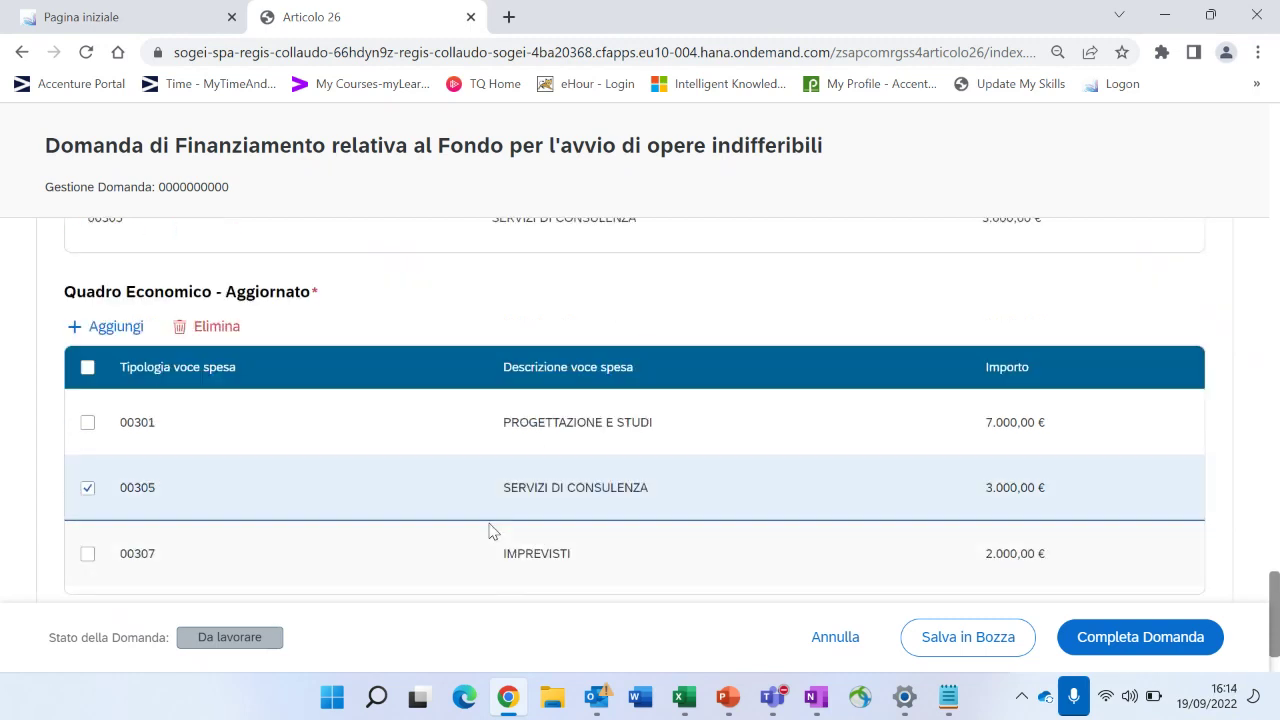
scroll(467, 532, "down", 1)
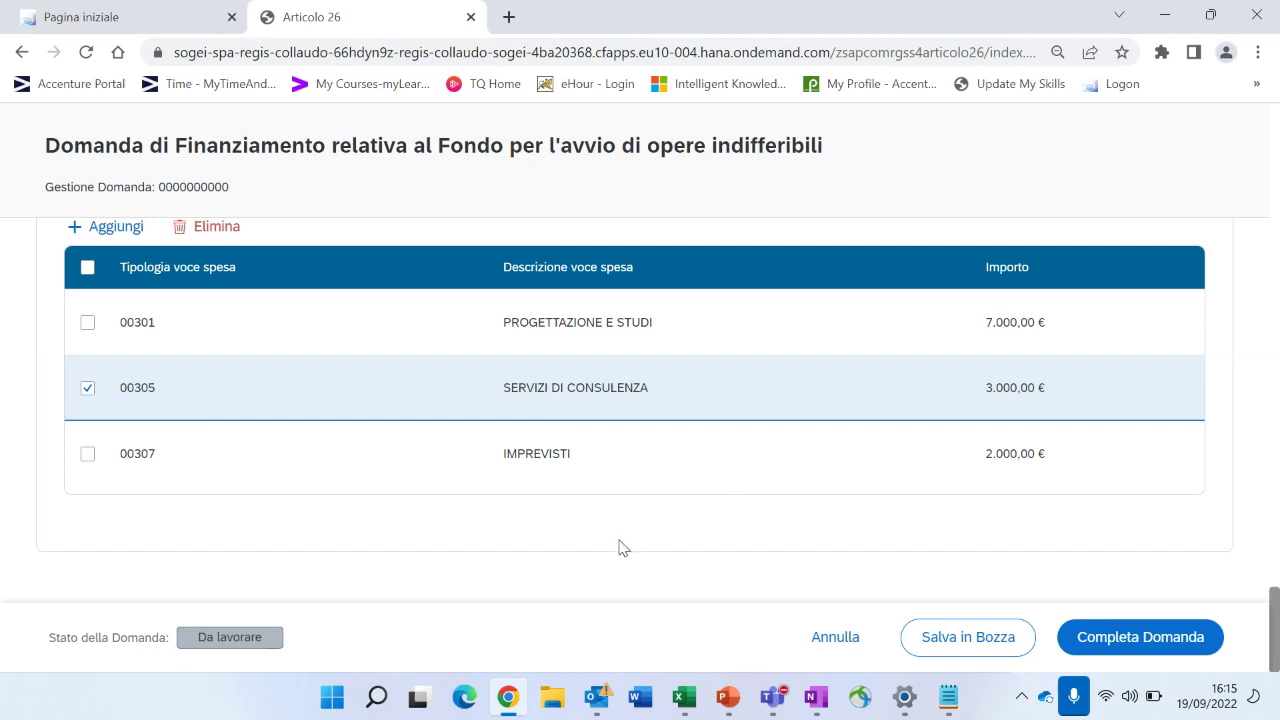
scroll(474, 523, "up", 1)
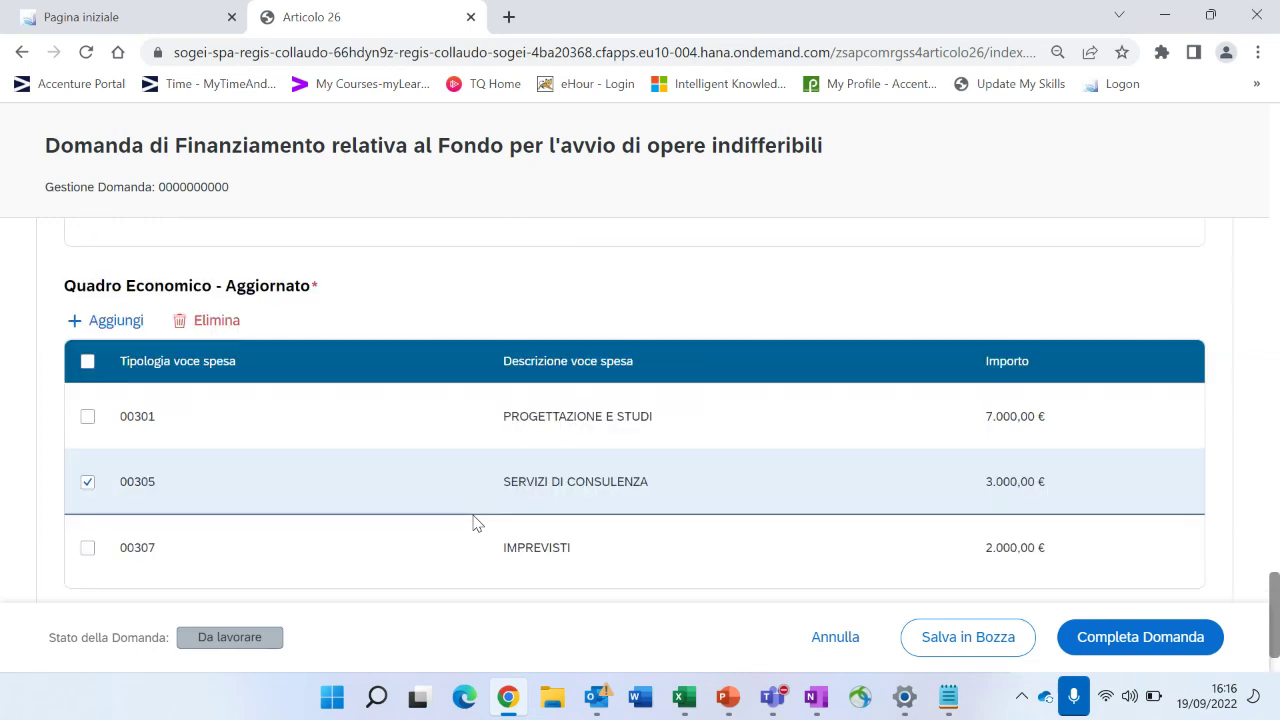
scroll(472, 521, "up", 1)
scroll(471, 520, "down", 2)
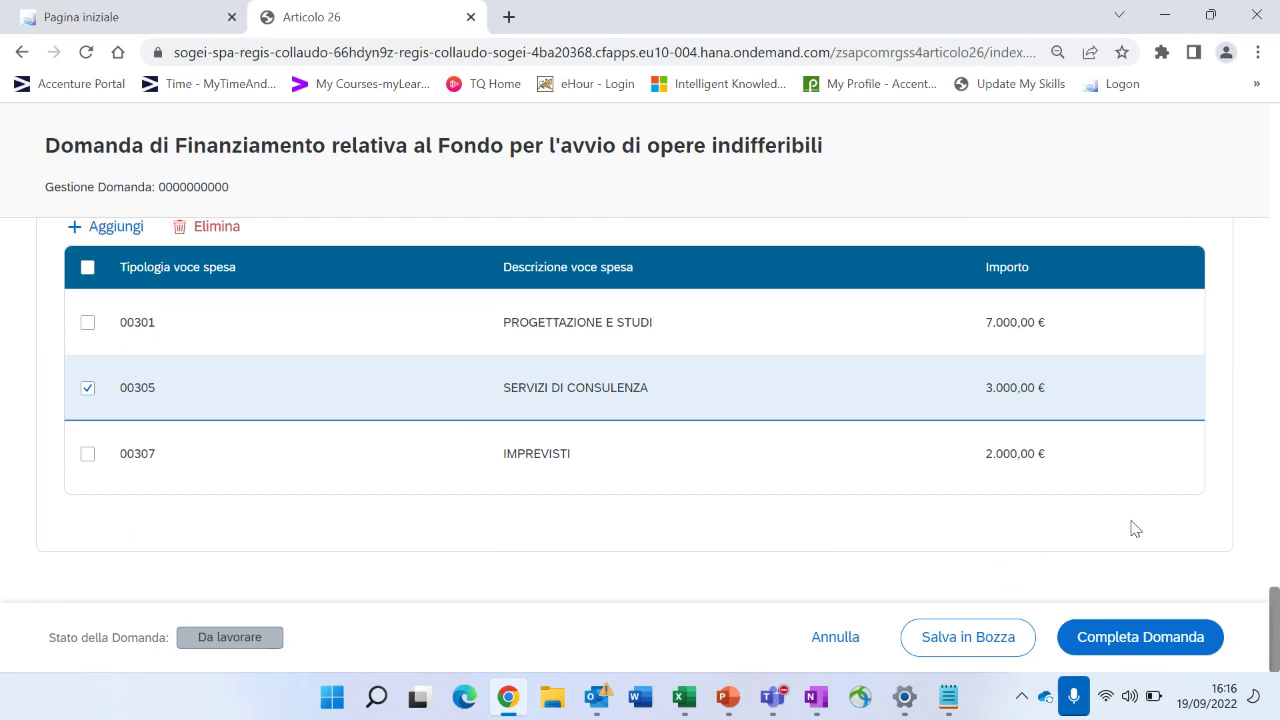
left_click(1133, 643)
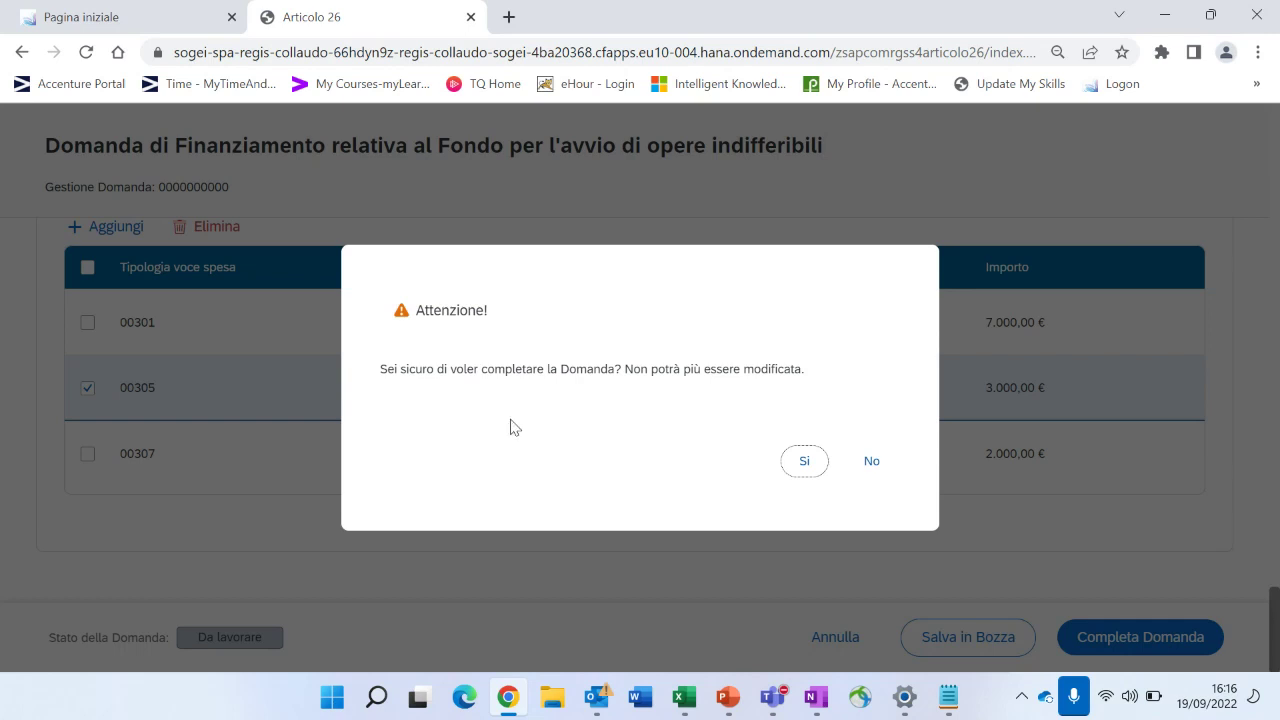
left_click(806, 463)
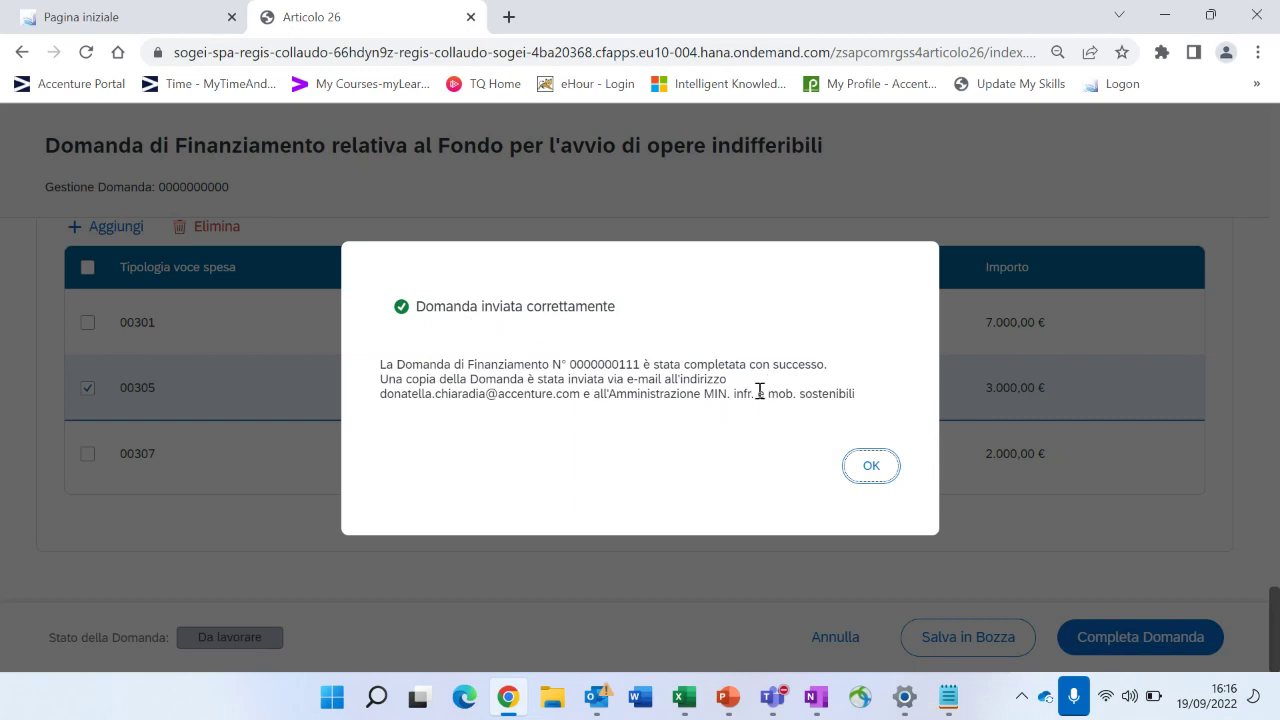
left_click(871, 474)
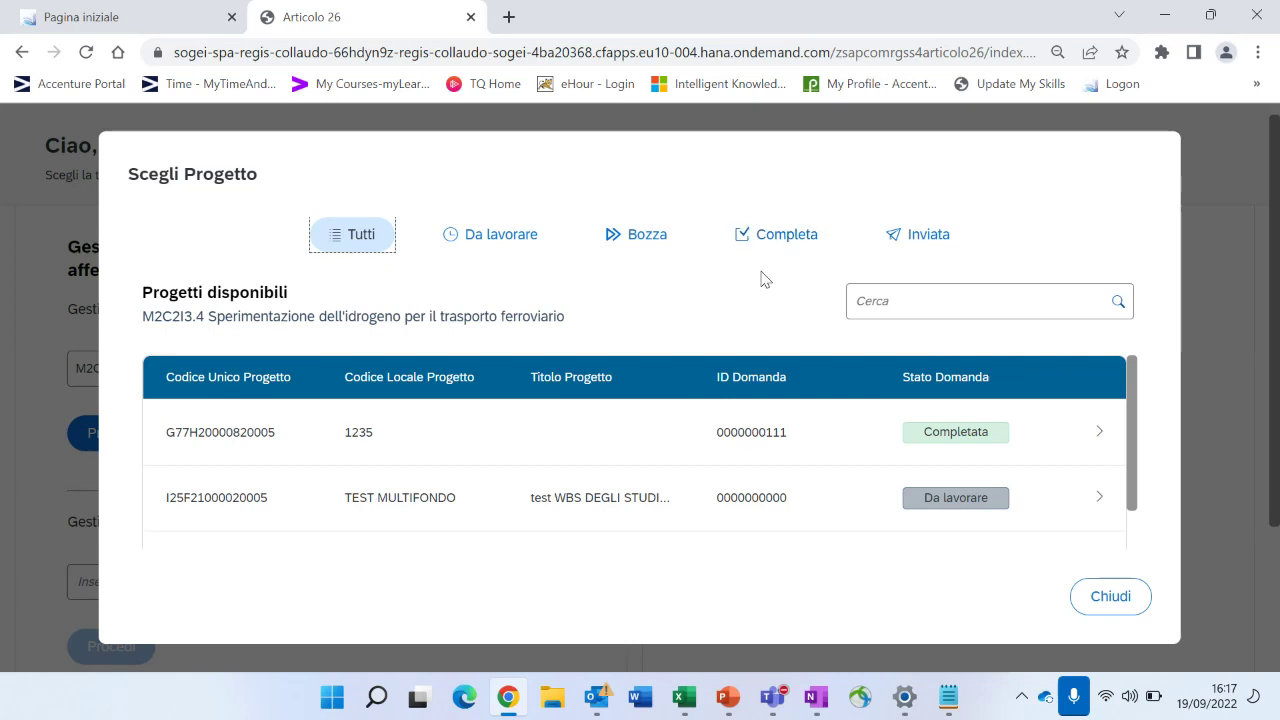
left_click(1107, 606)
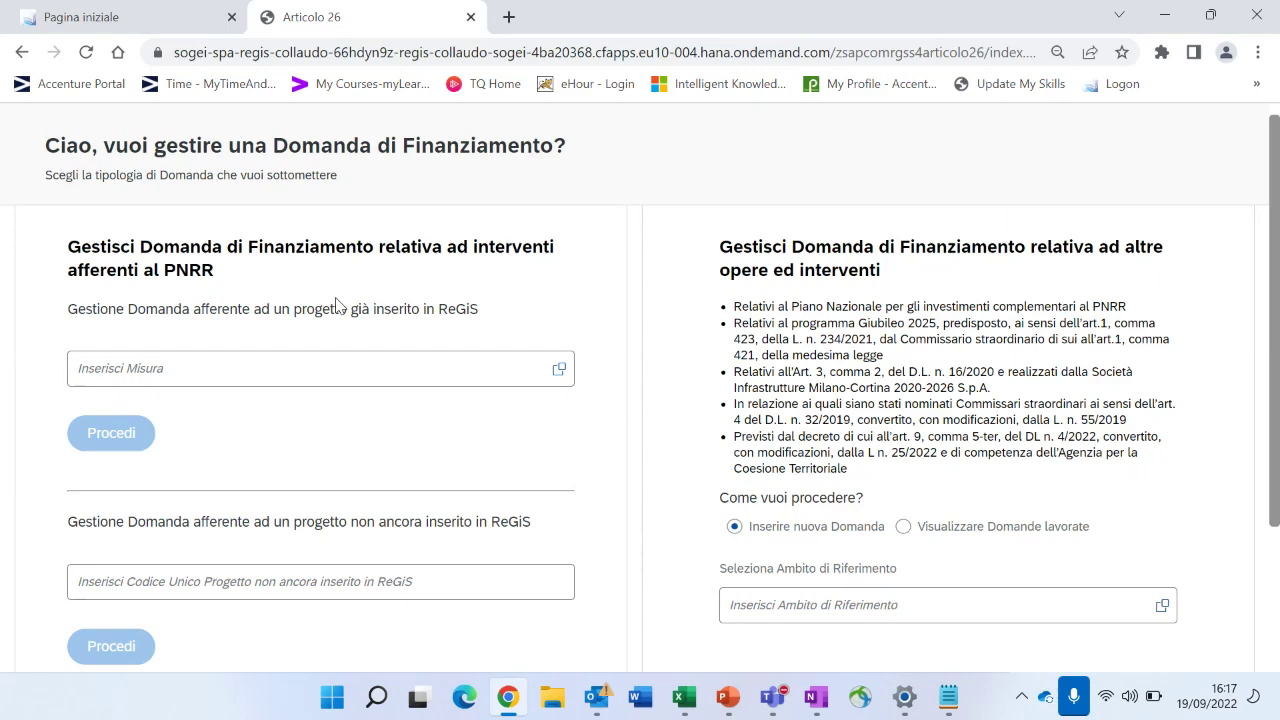
scroll(309, 415, "down", 1)
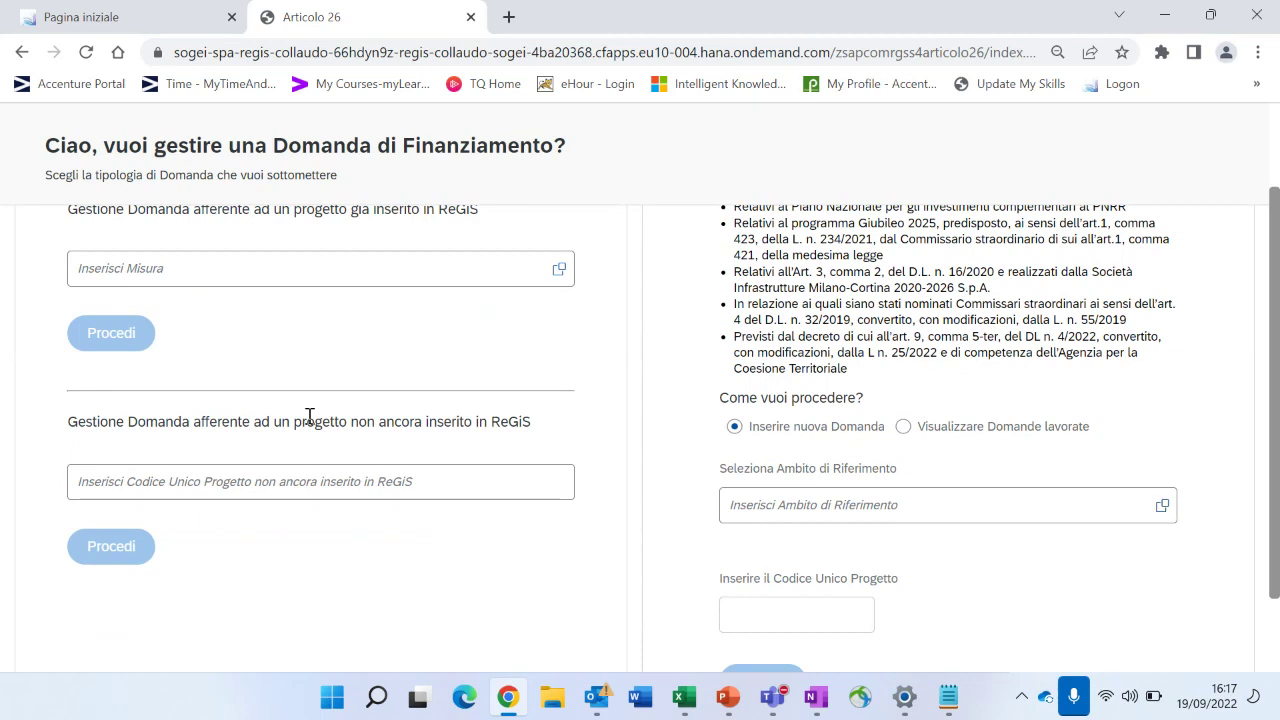
left_click(279, 477)
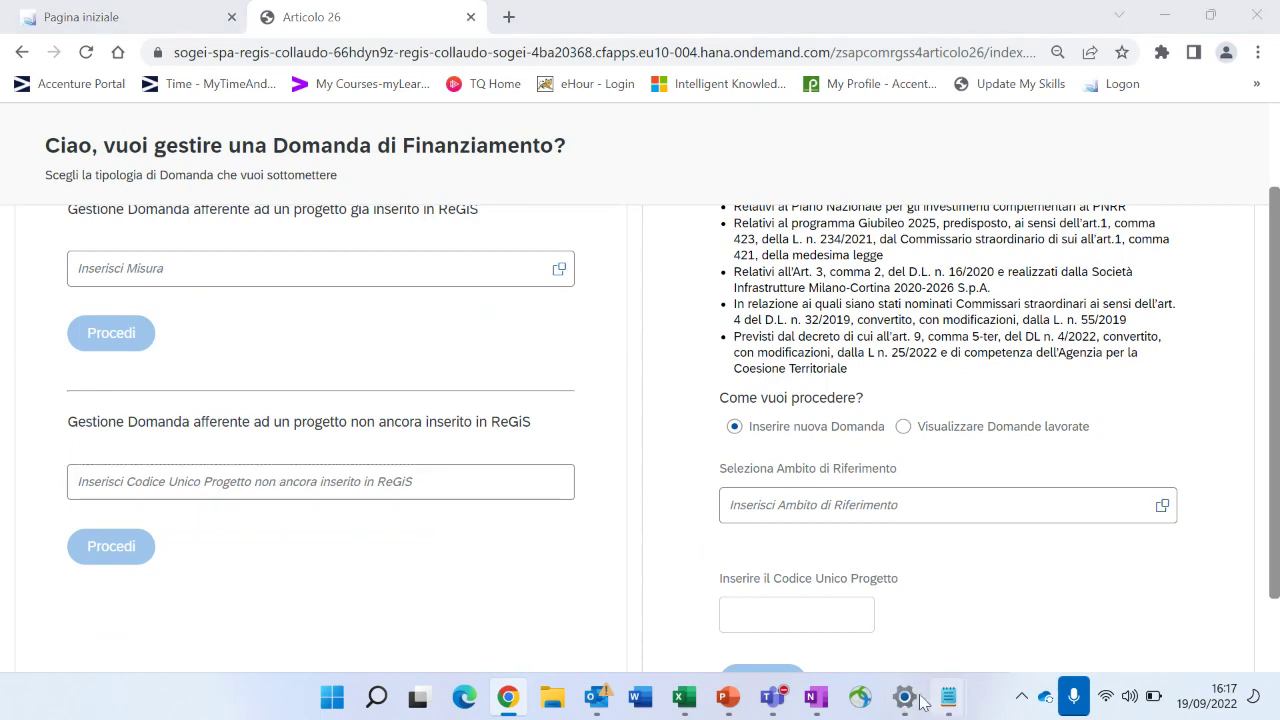
mouse_move(948, 697)
left_click(880, 545)
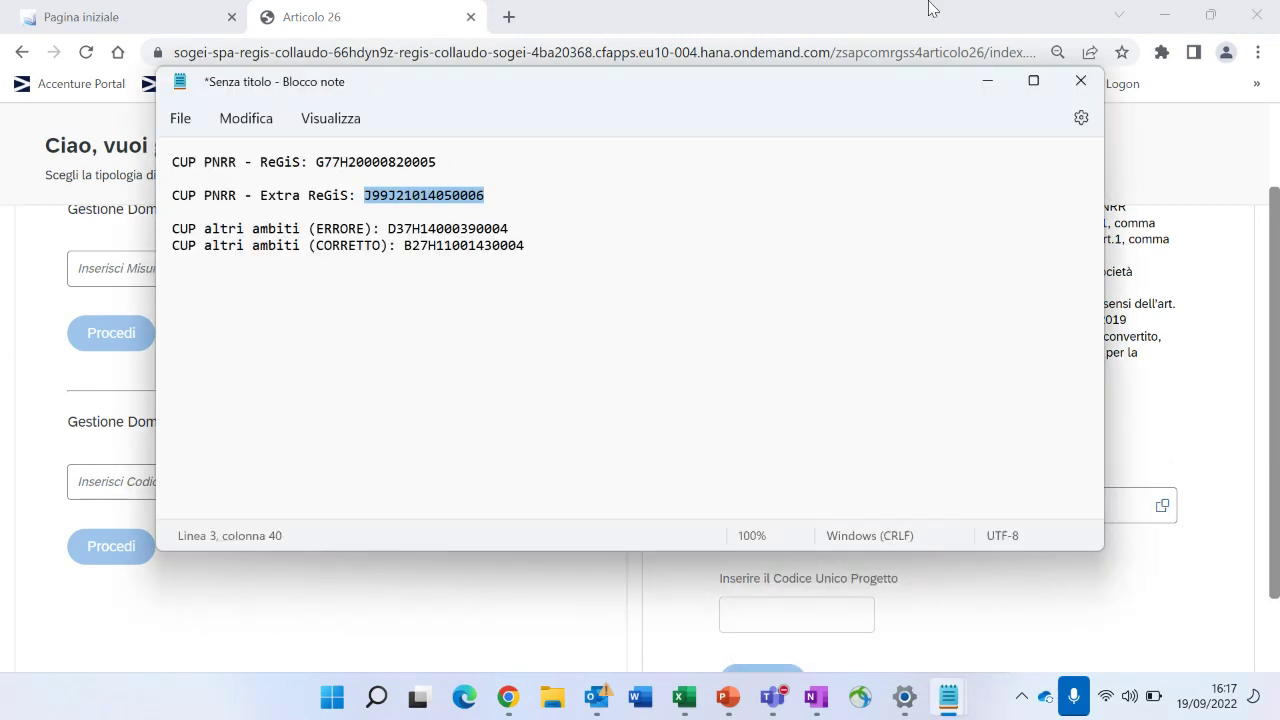
left_click(986, 81)
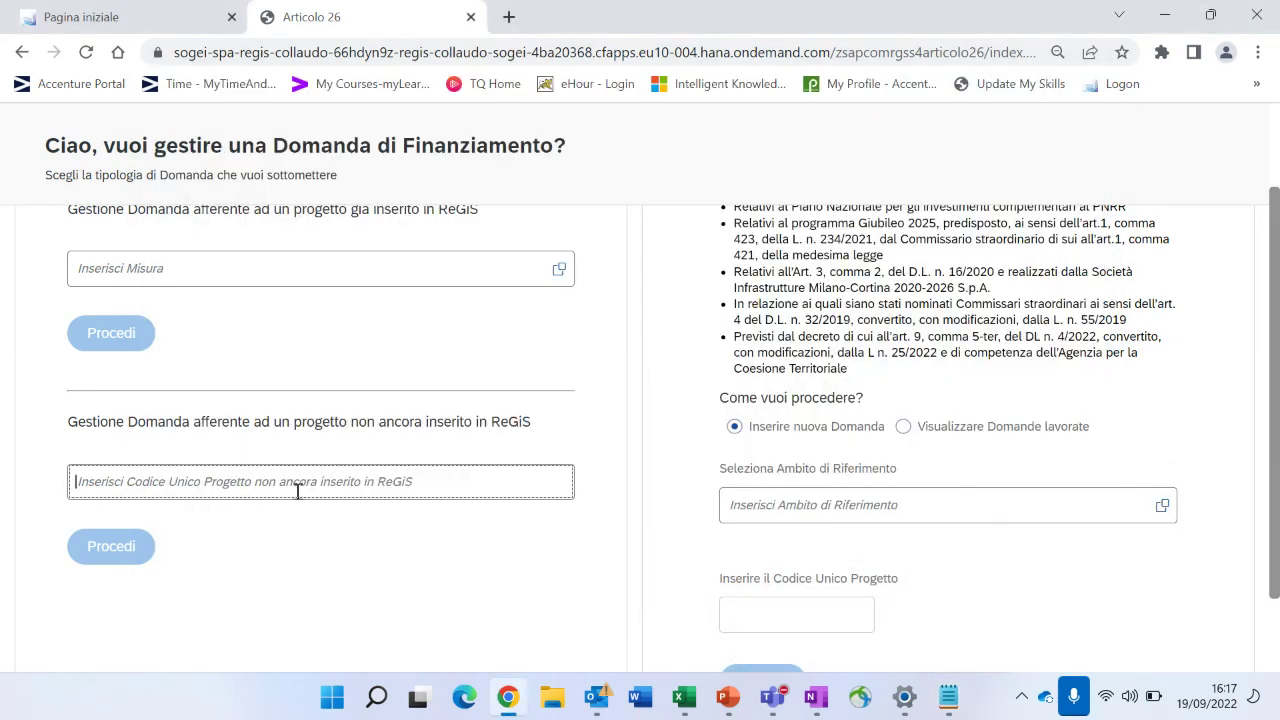
key("ctrl+v")
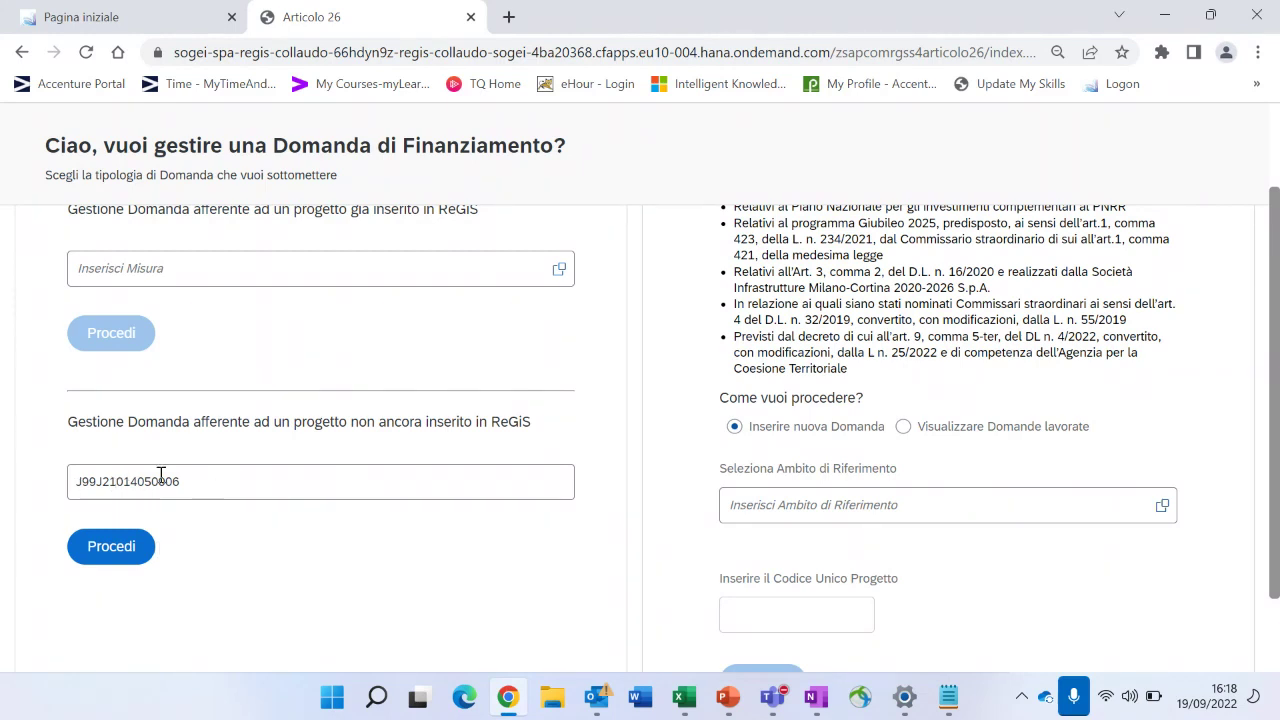
left_click(111, 553)
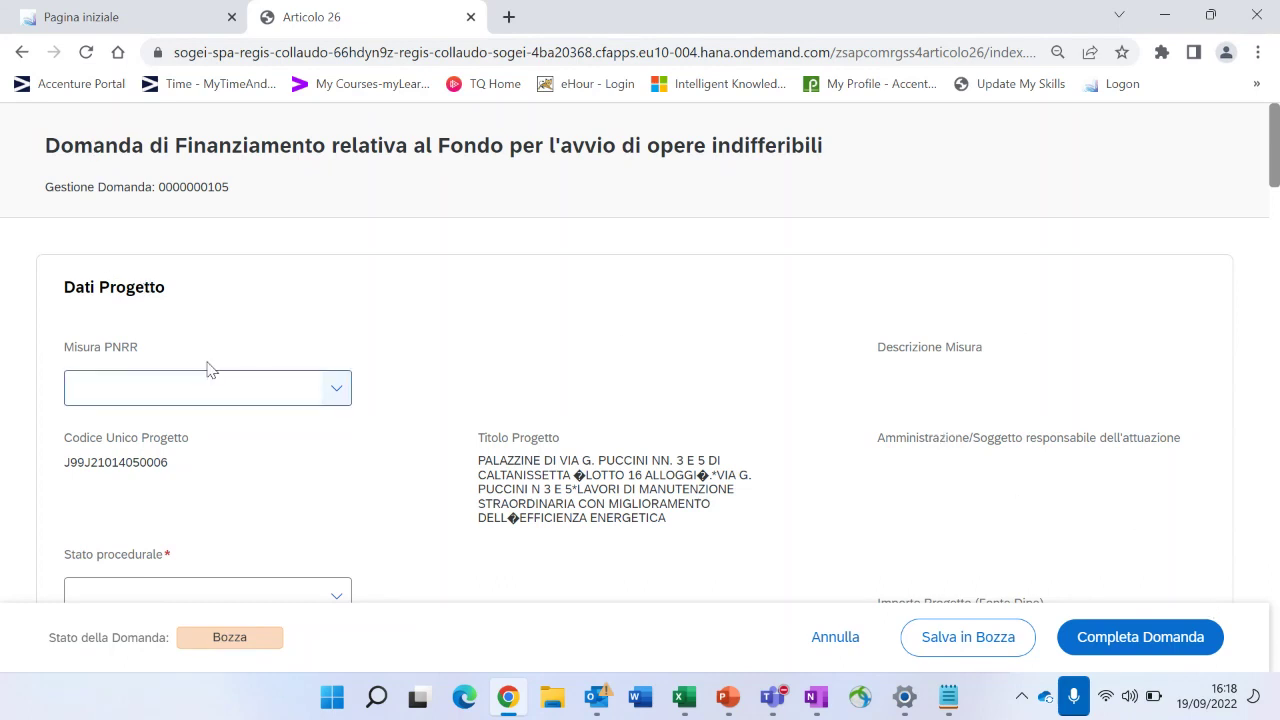
Set the Misura PNRR in Dati Progetto to M3C1I1.6 - Potenziamento delle linee regionali.
scroll(150, 336, "down", 1)
scroll(158, 330, "up", 1)
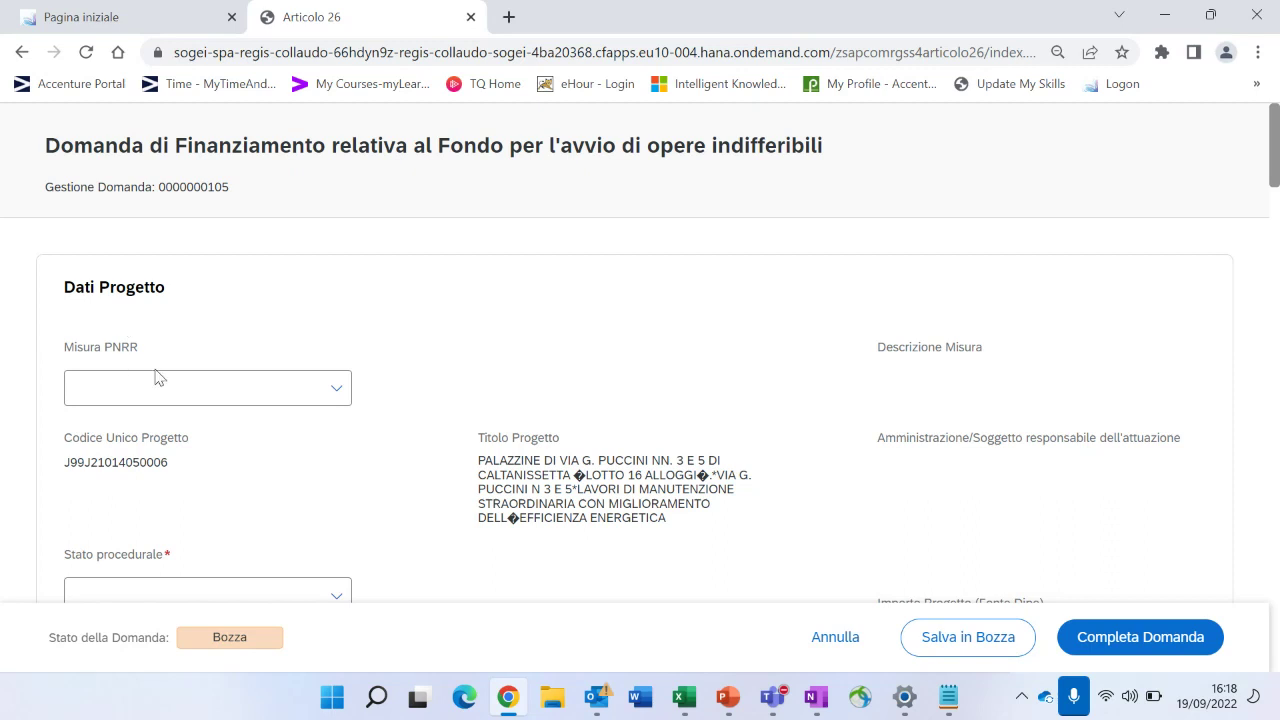
left_click(340, 395)
scroll(300, 380, "down", 2)
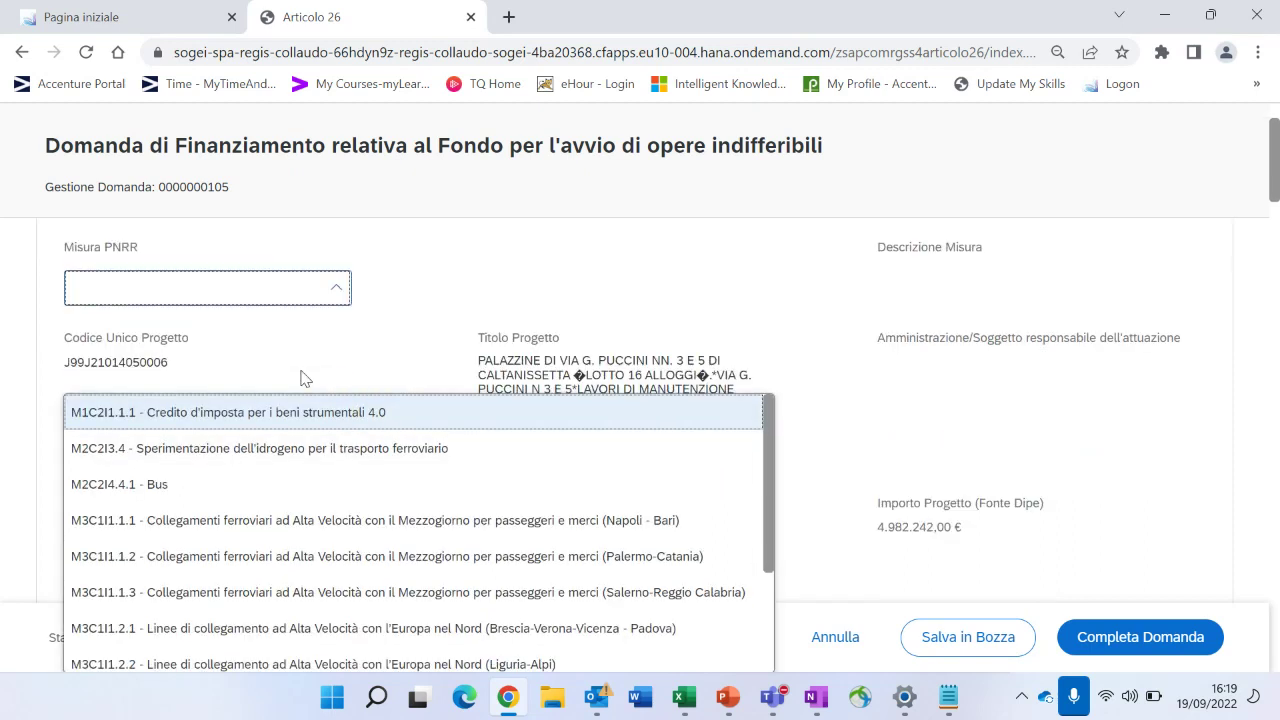
scroll(350, 338, "up", 1)
scroll(352, 333, "up", 1)
left_click(338, 290)
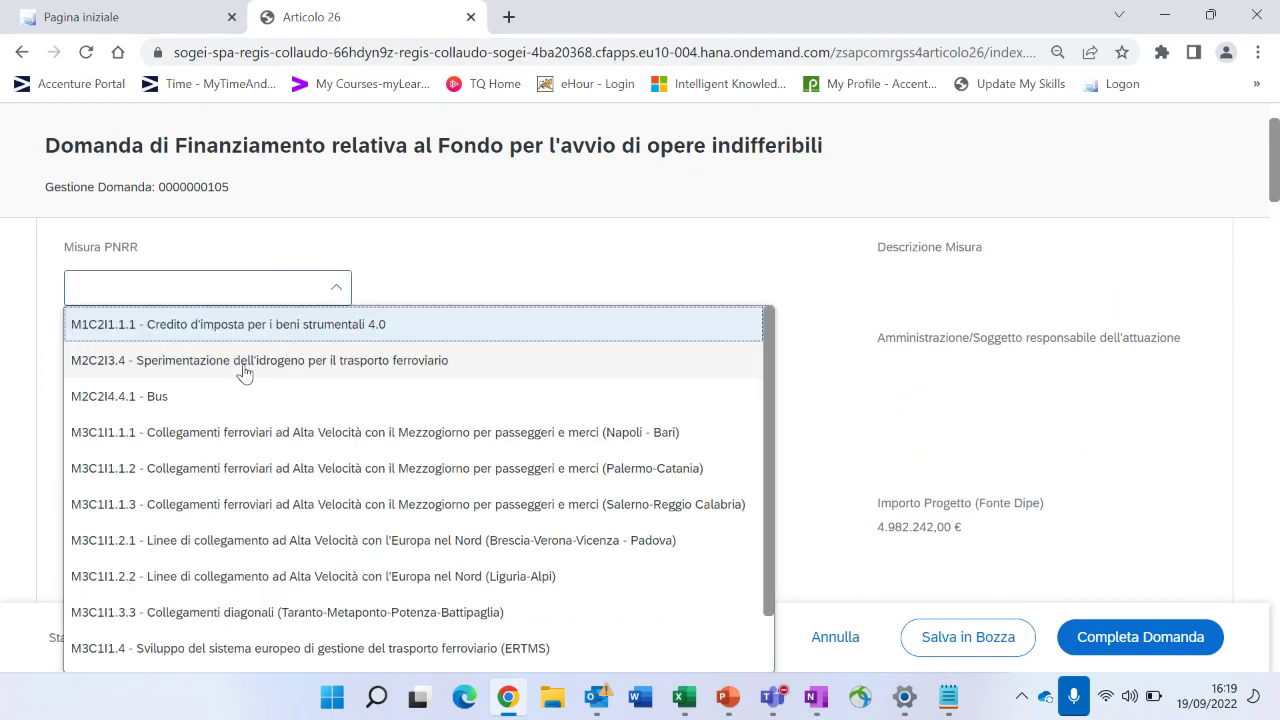
scroll(326, 371, "down", 1)
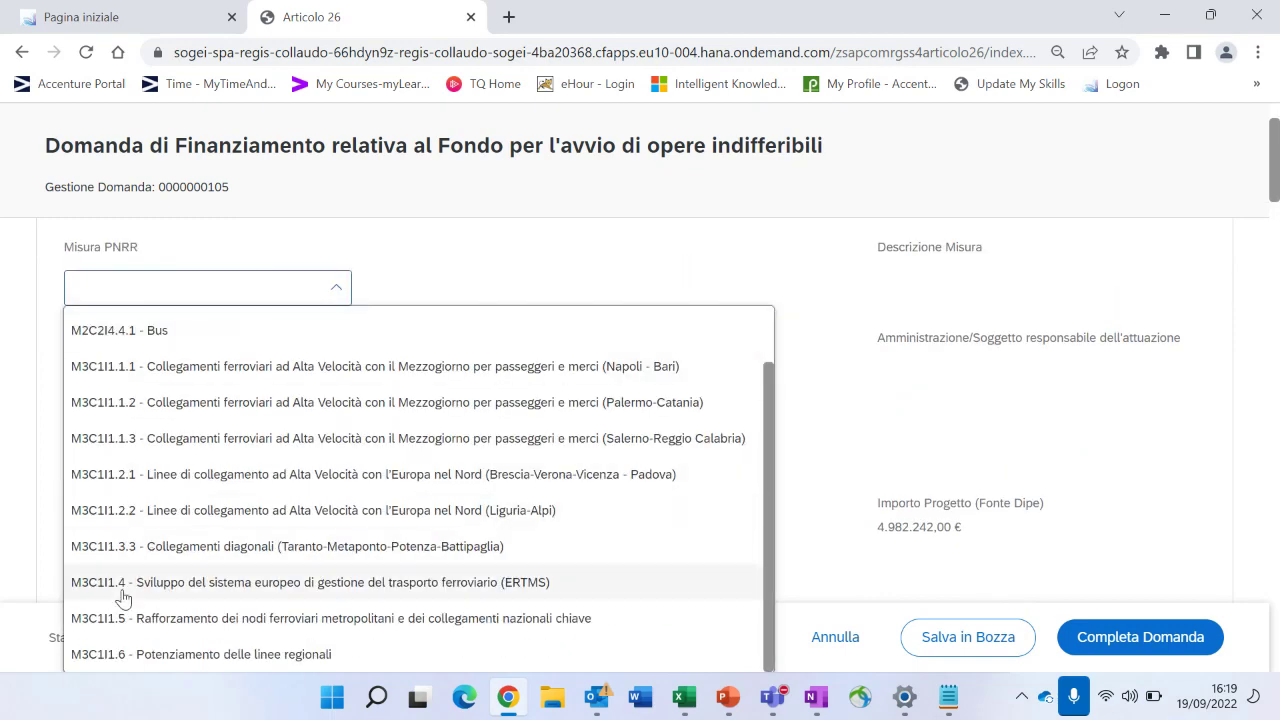
left_click(162, 656)
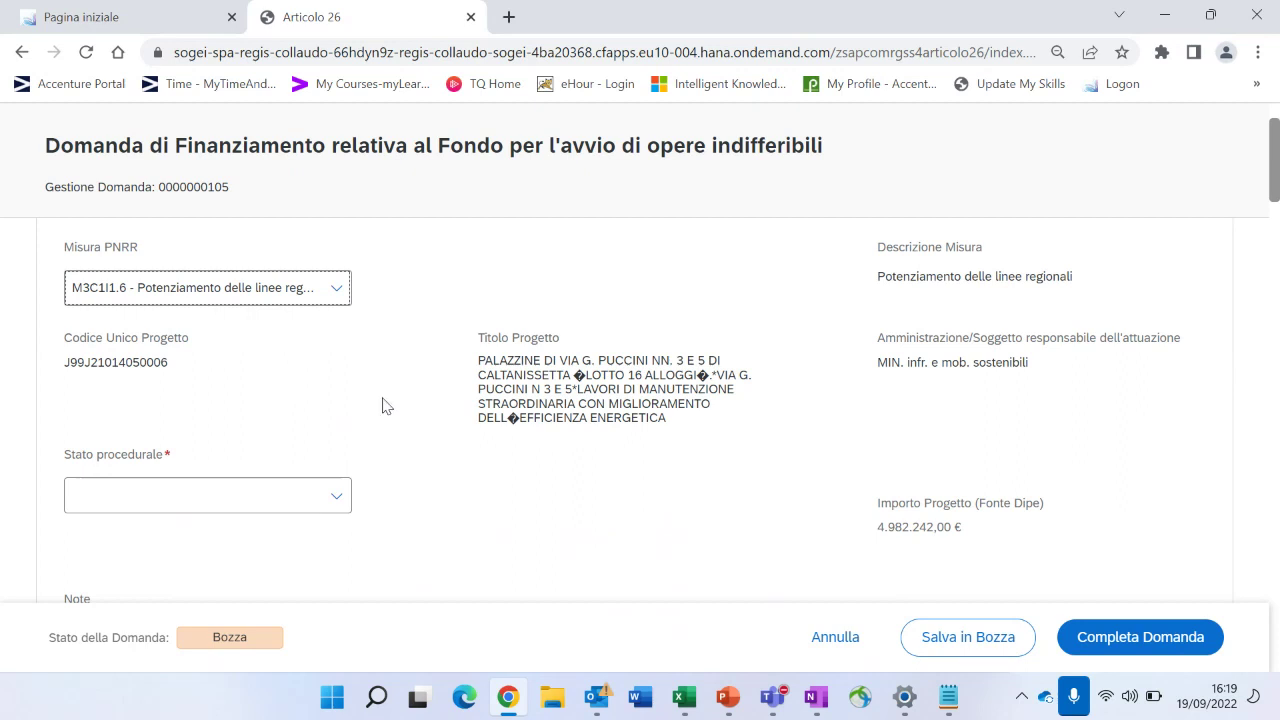
scroll(733, 314, "up", 1)
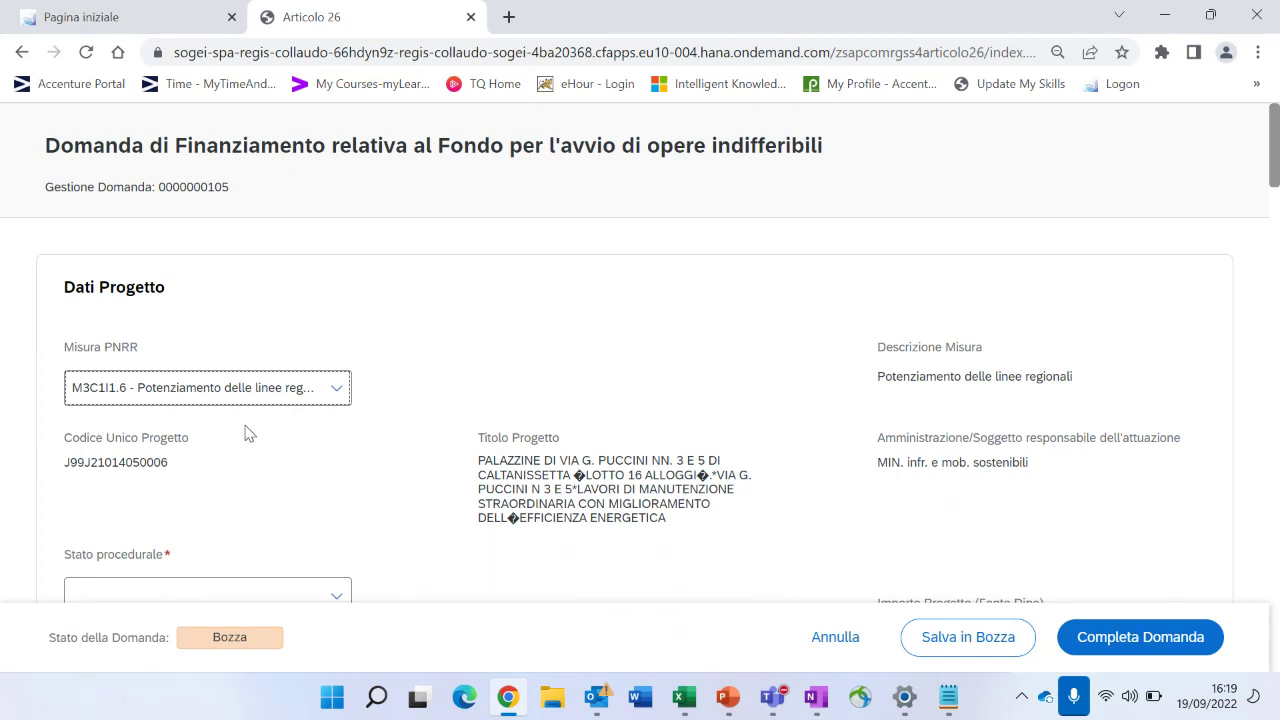
Set the Stato procedurale of the project to STUDIO DI FATTIBILITÀ.
scroll(250, 430, "down", 1)
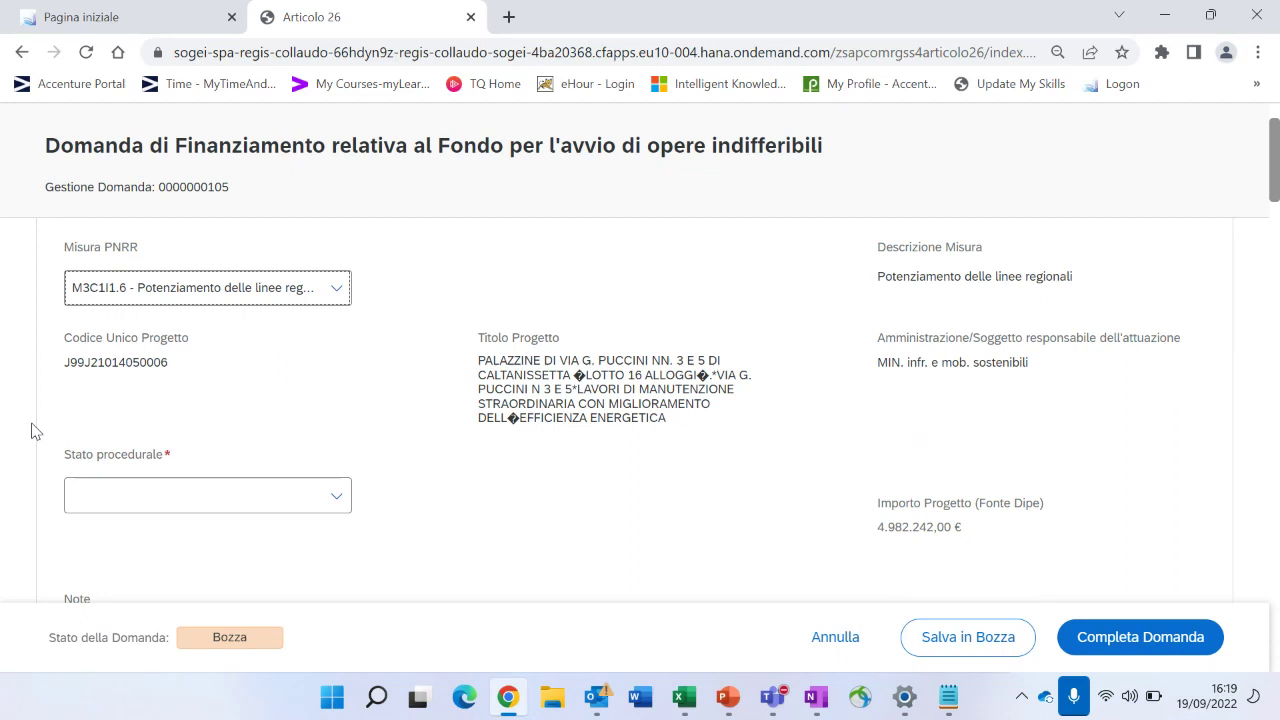
left_click(322, 494)
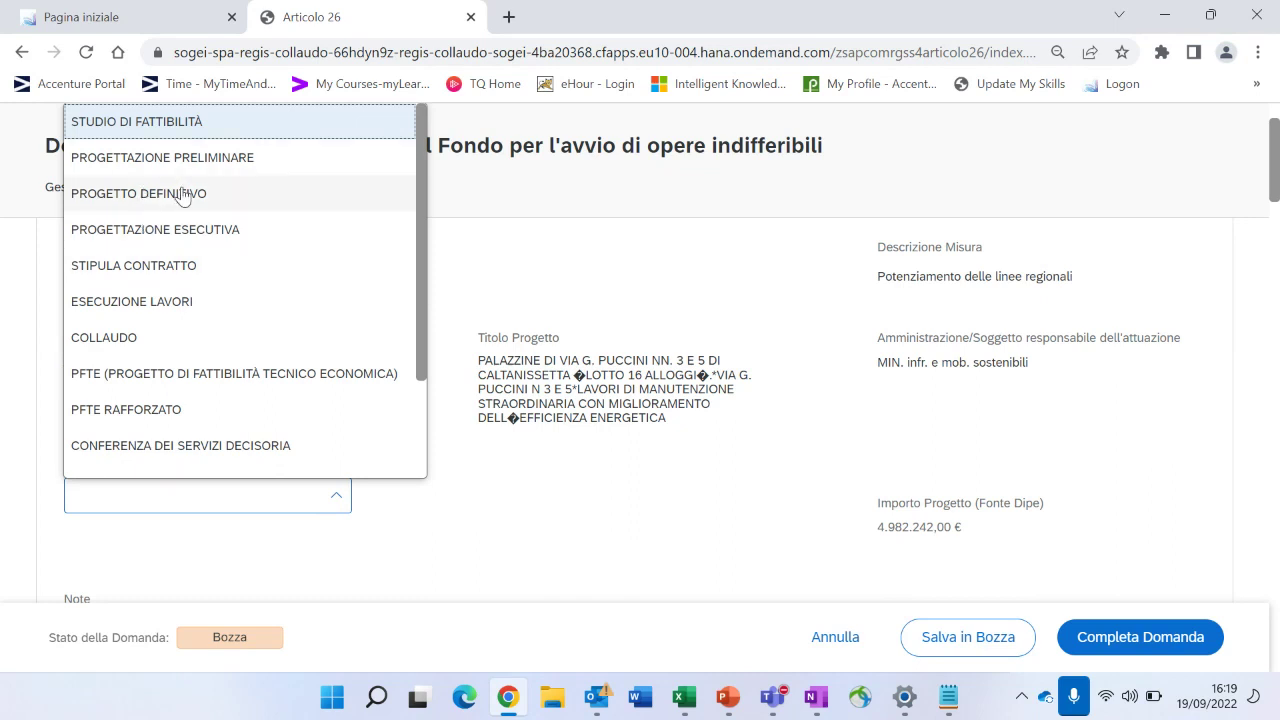
left_click(216, 122)
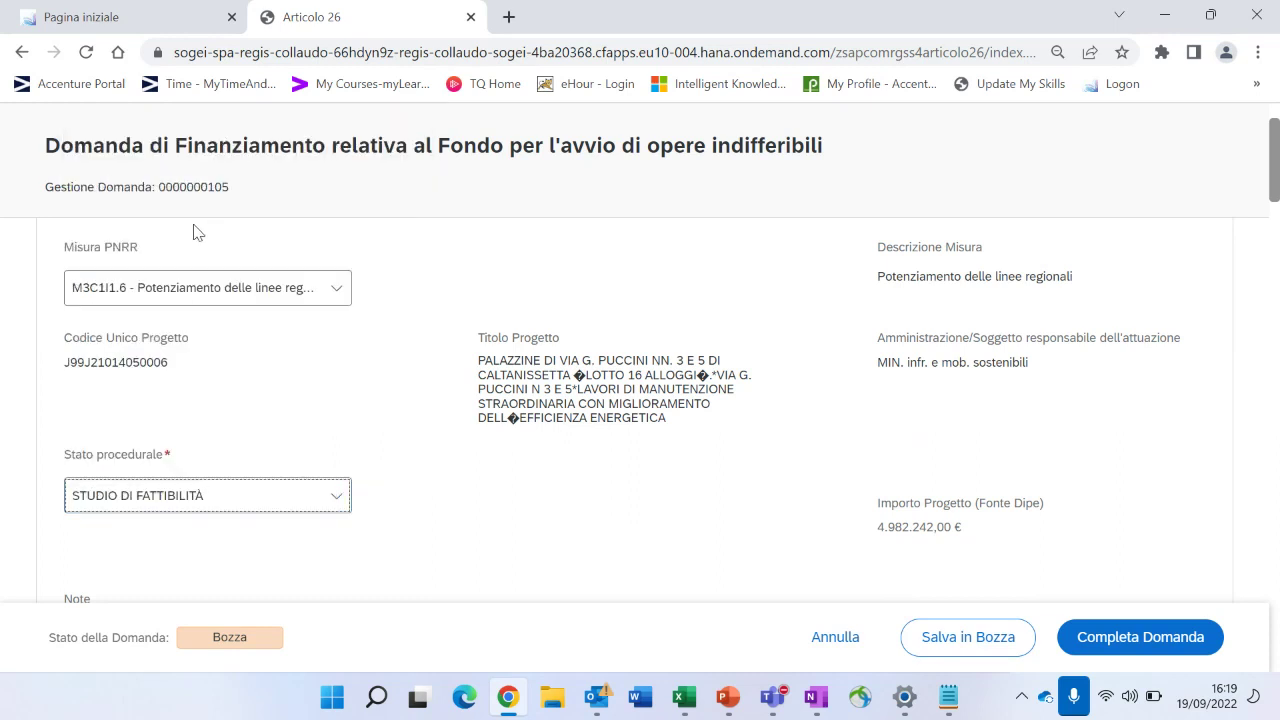
Review the Dati Progetto section, including the Note field, and the beginning of the Dati Gara section.
scroll(305, 412, "down", 1)
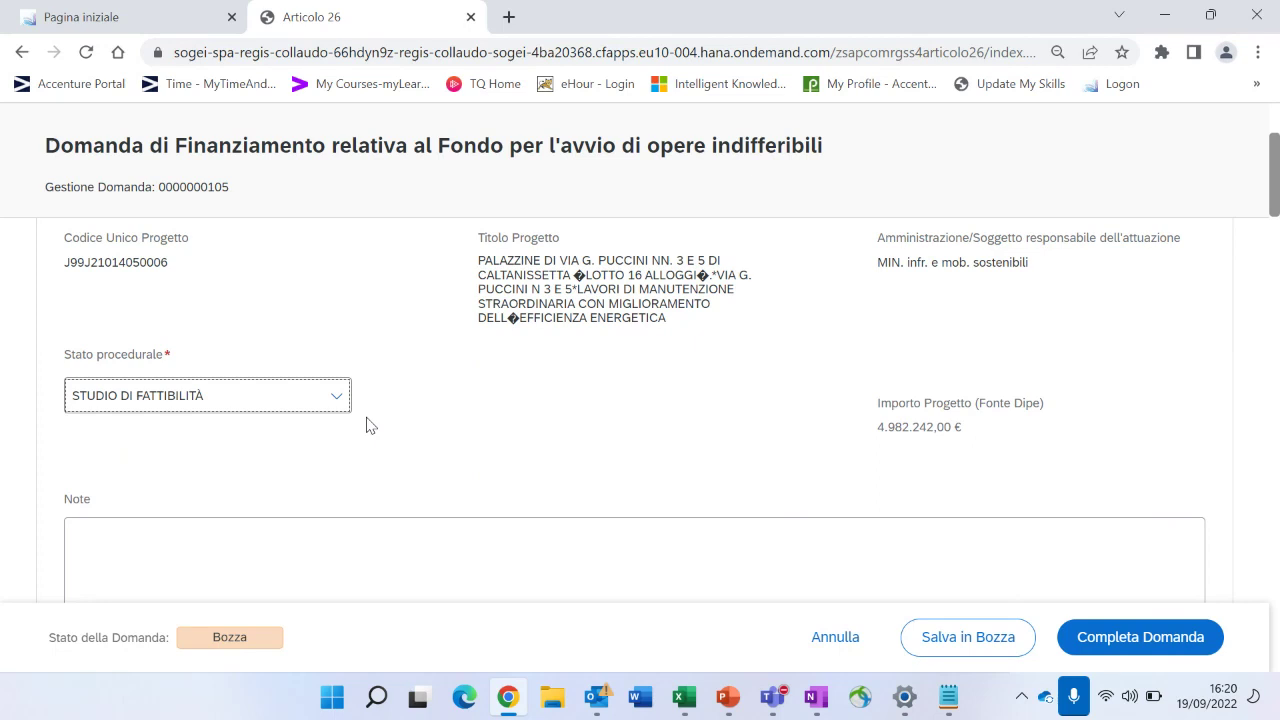
scroll(354, 420, "down", 1)
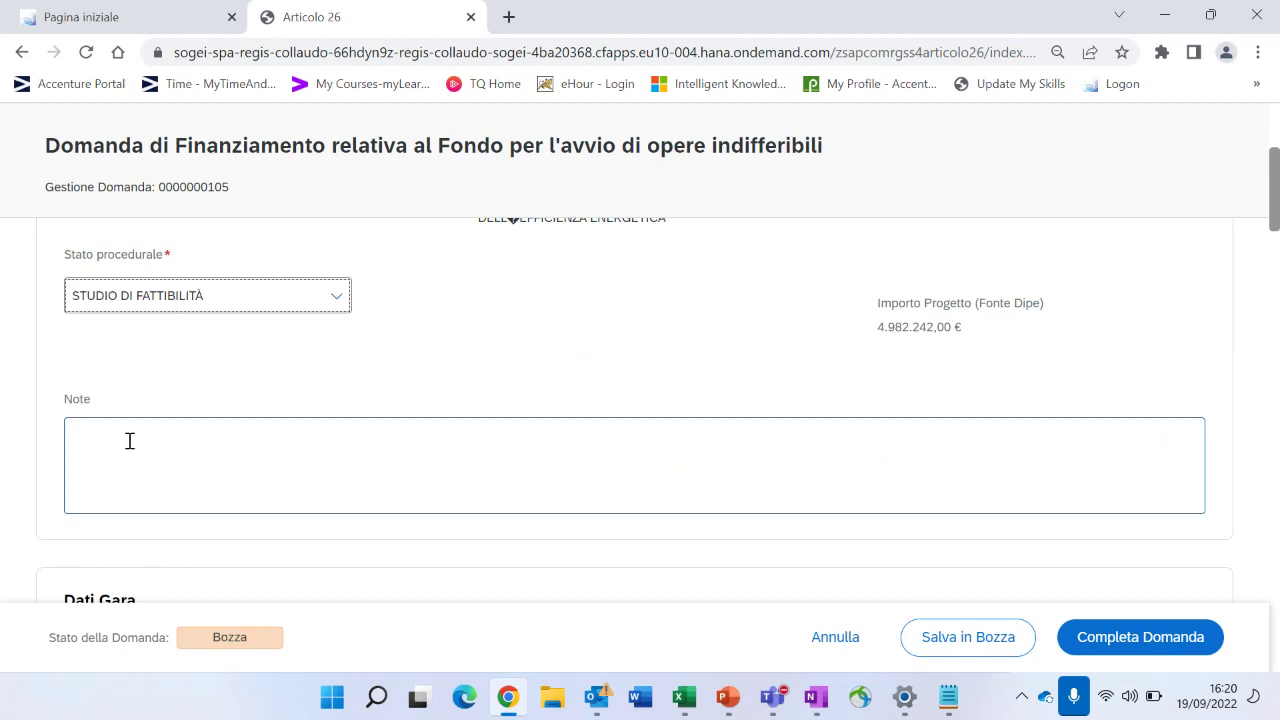
scroll(258, 320, "down", 2)
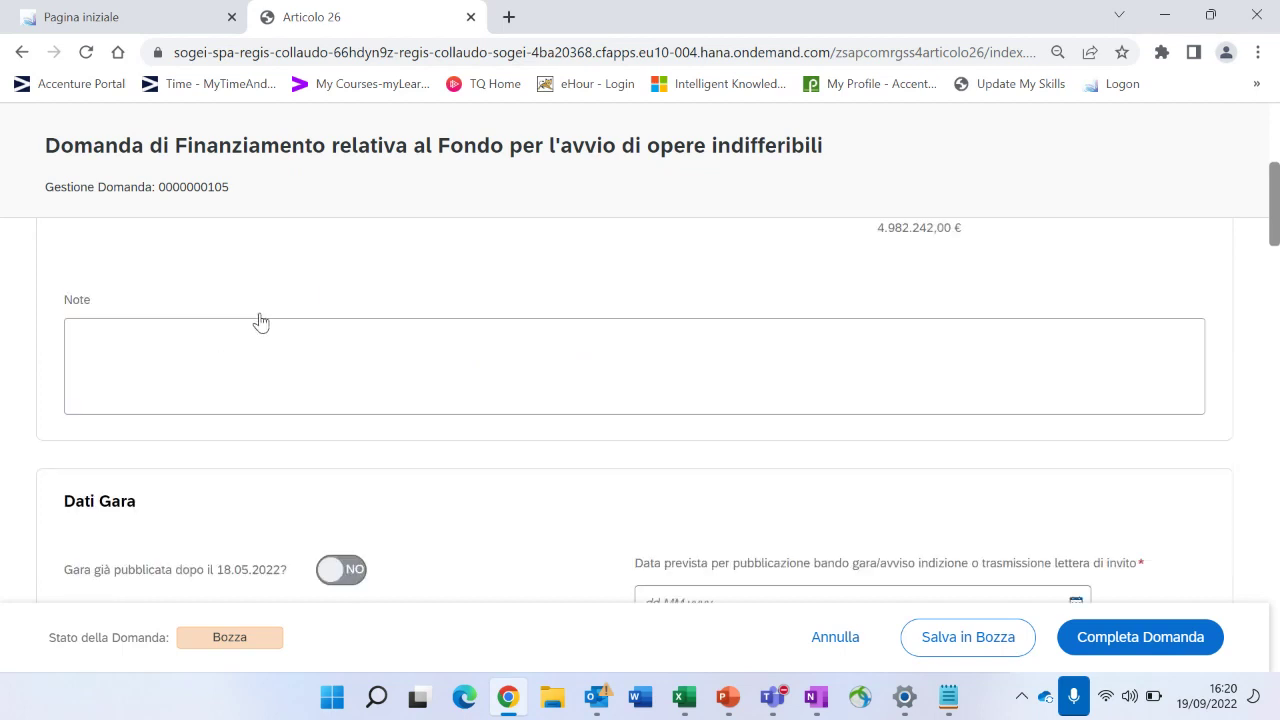
scroll(258, 322, "down", 1)
scroll(260, 323, "down", 1)
scroll(262, 345, "up", 1)
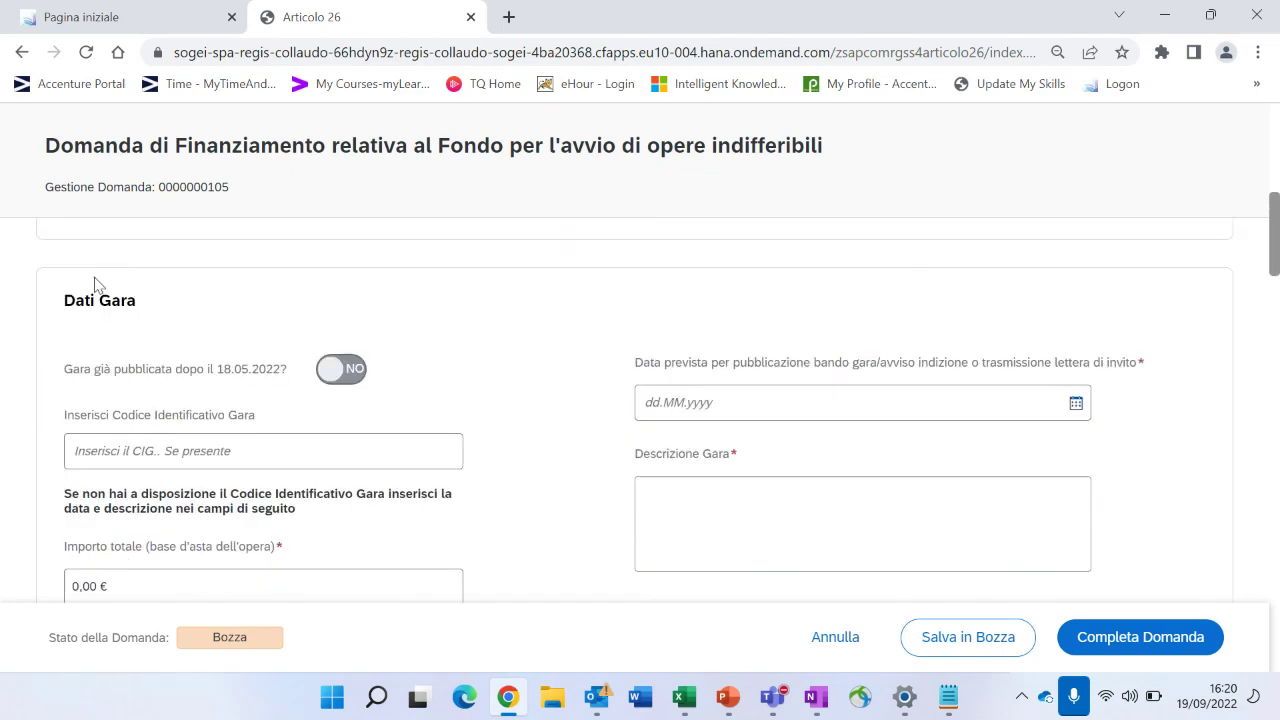
scroll(610, 300, "up", 5)
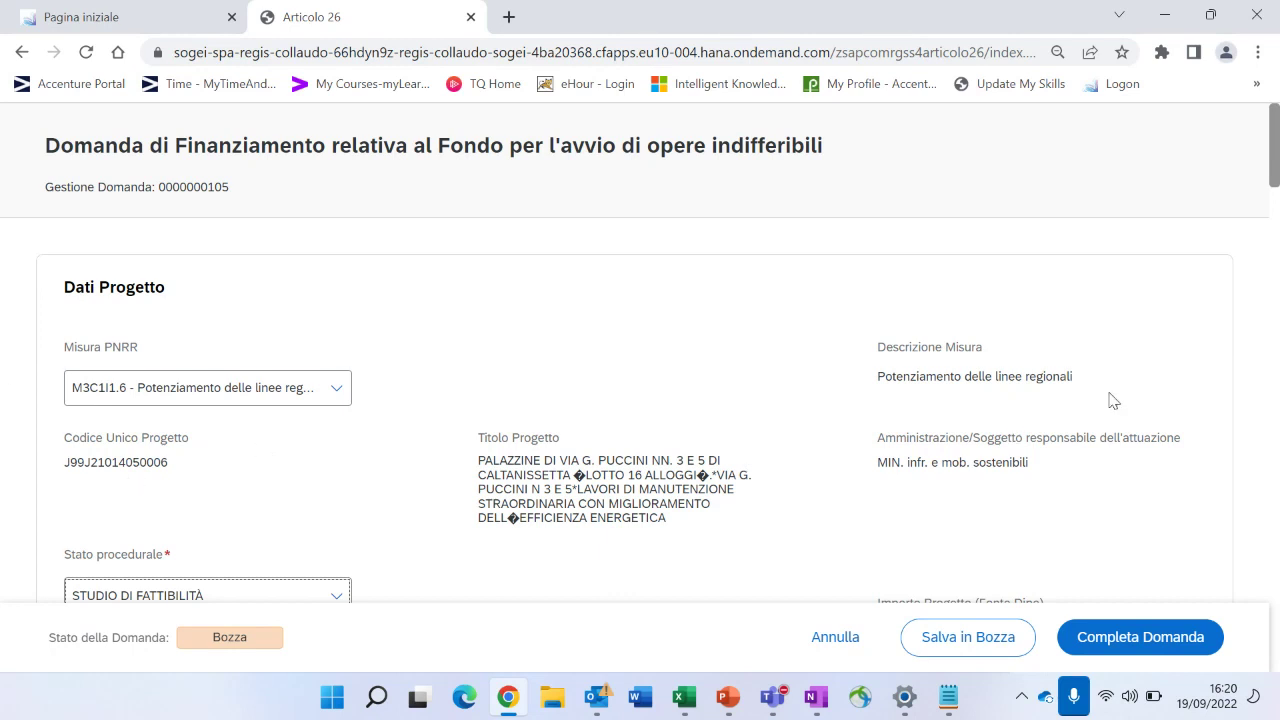
scroll(790, 447, "down", 1)
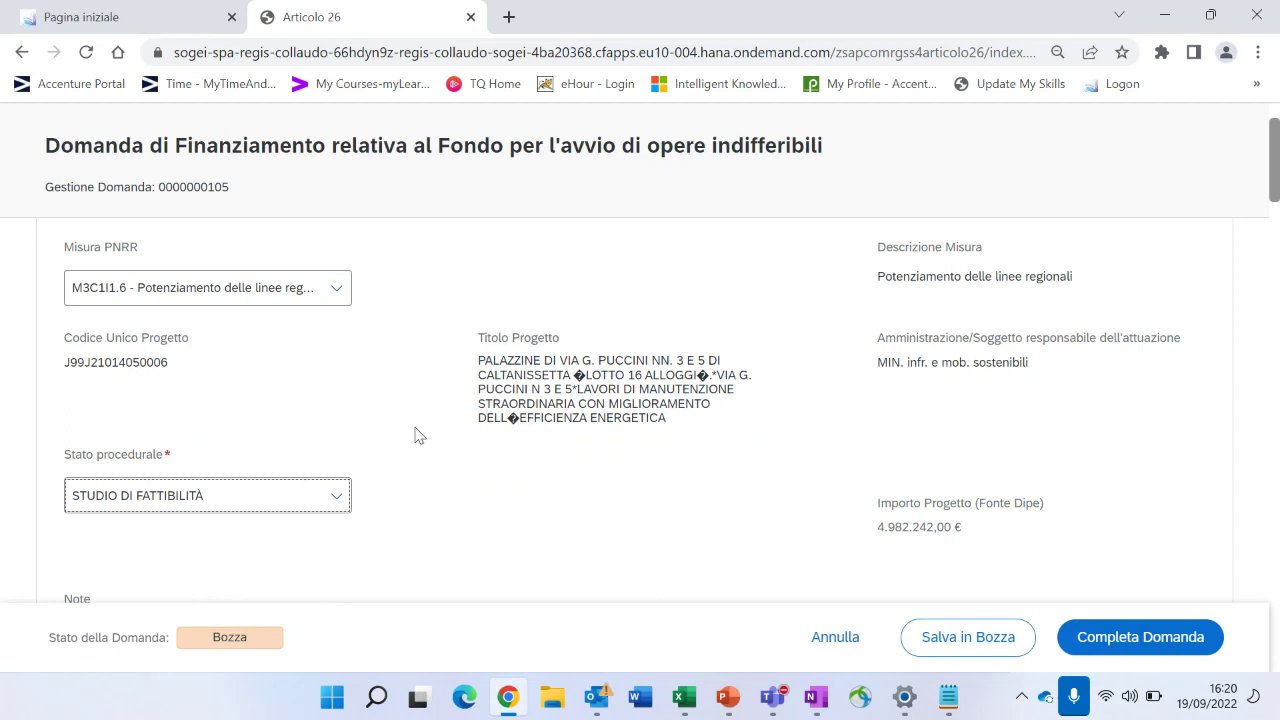
scroll(415, 434, "down", 5)
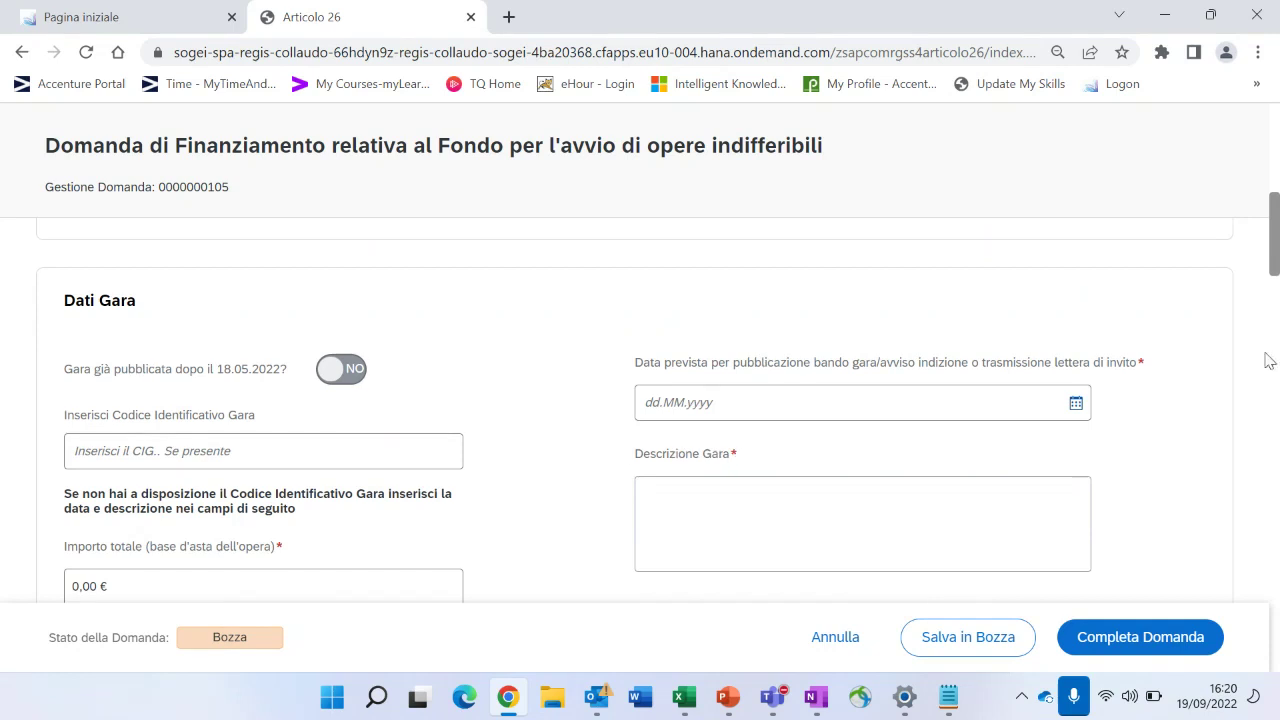
In Dati Gara, set the expected publication date of the tender notice or invitation letter to 18.10.2022.
left_click_drag(1271, 277, 1272, 289)
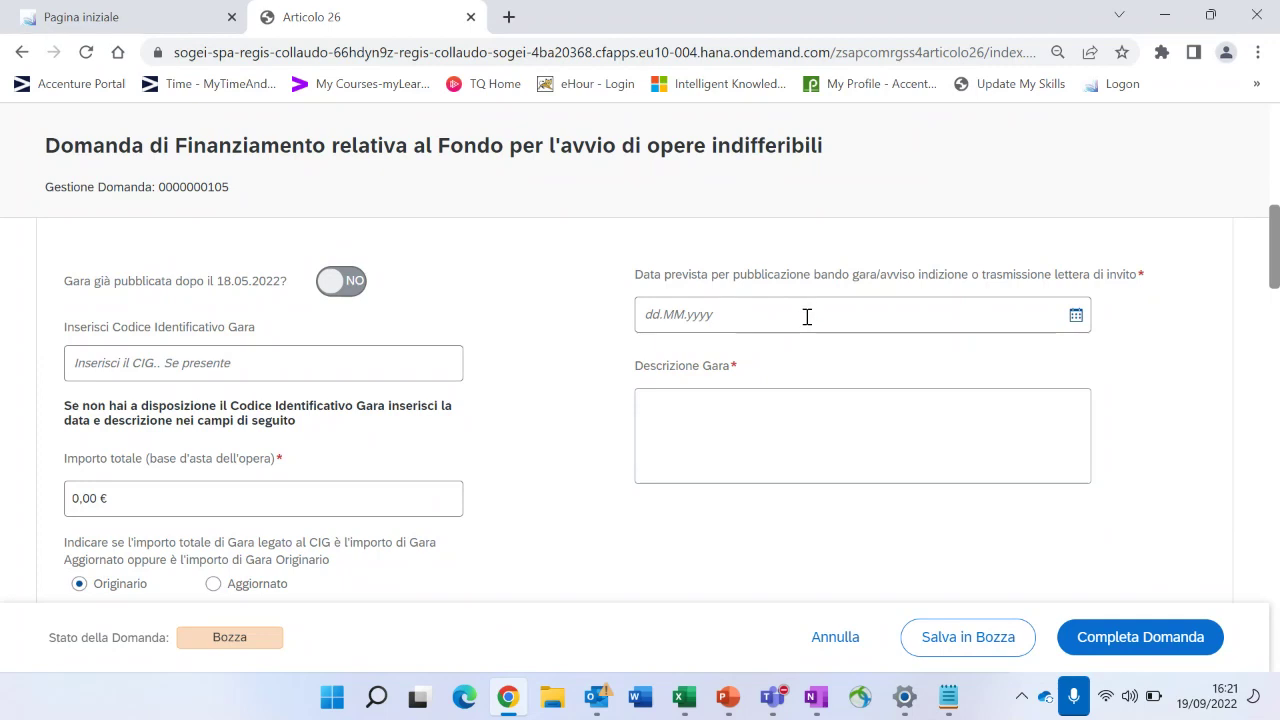
left_click(1075, 318)
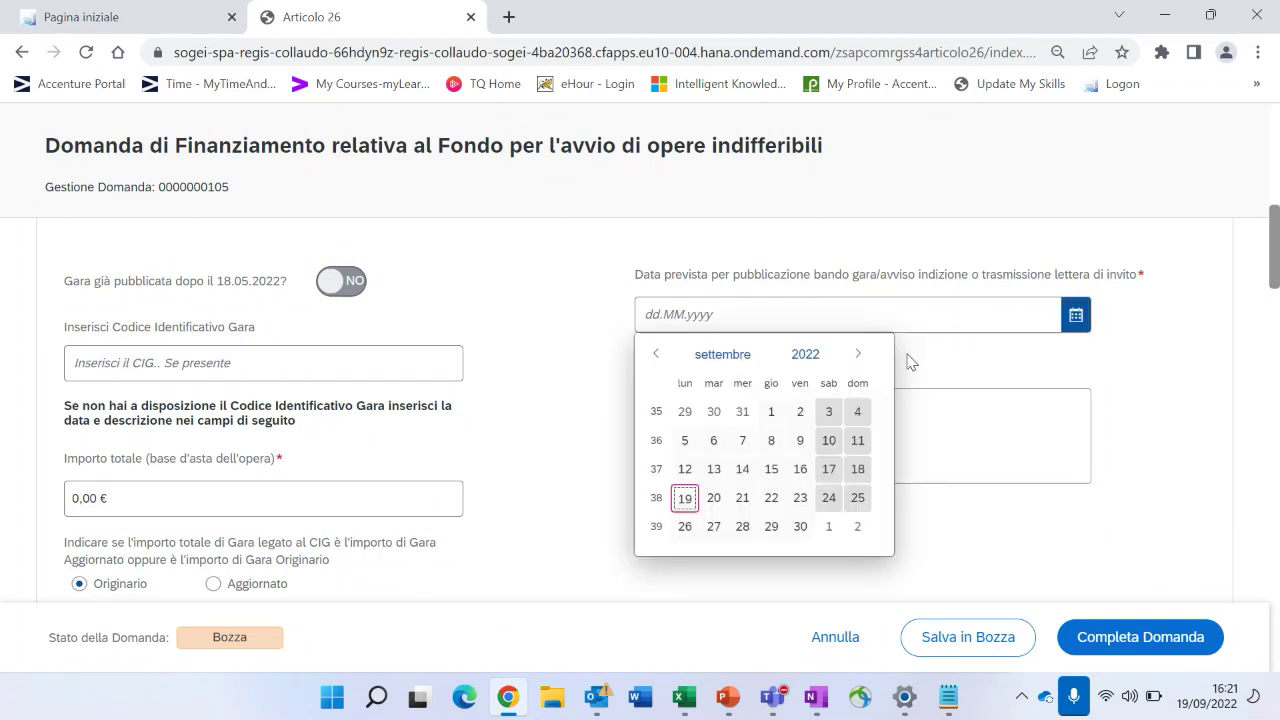
left_click(855, 356)
left_click(716, 498)
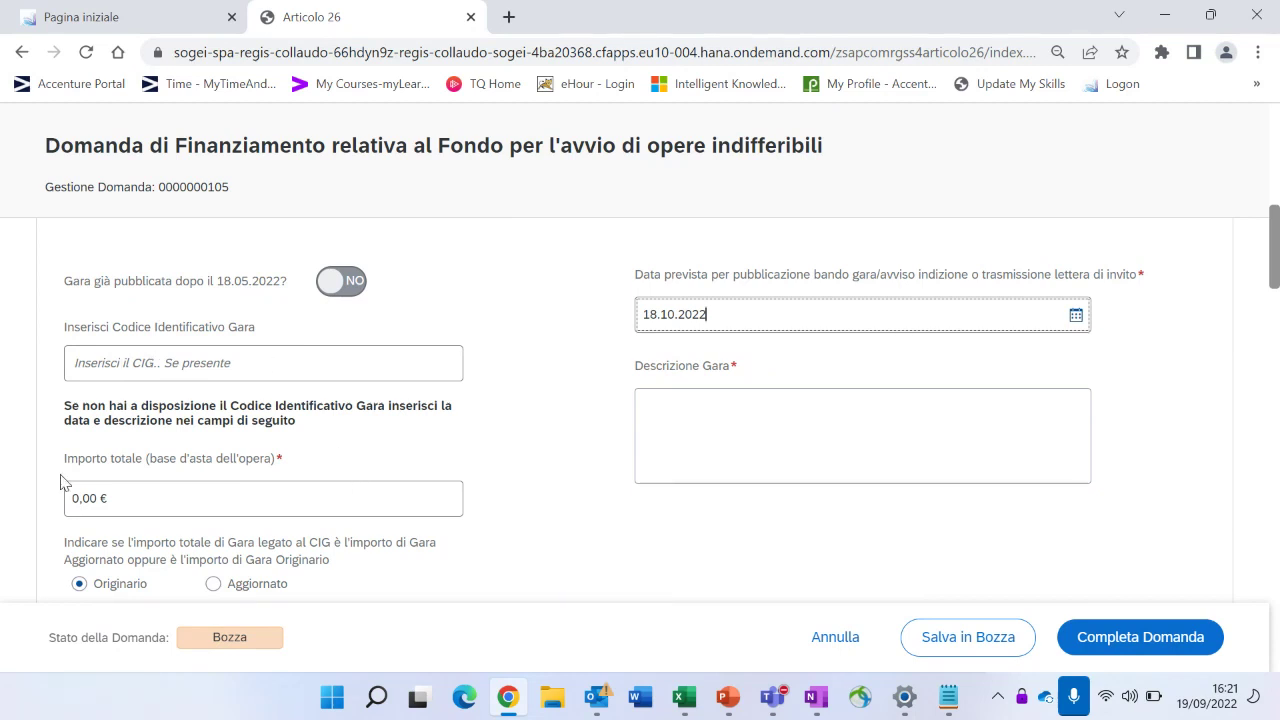
scroll(187, 437, "down", 1)
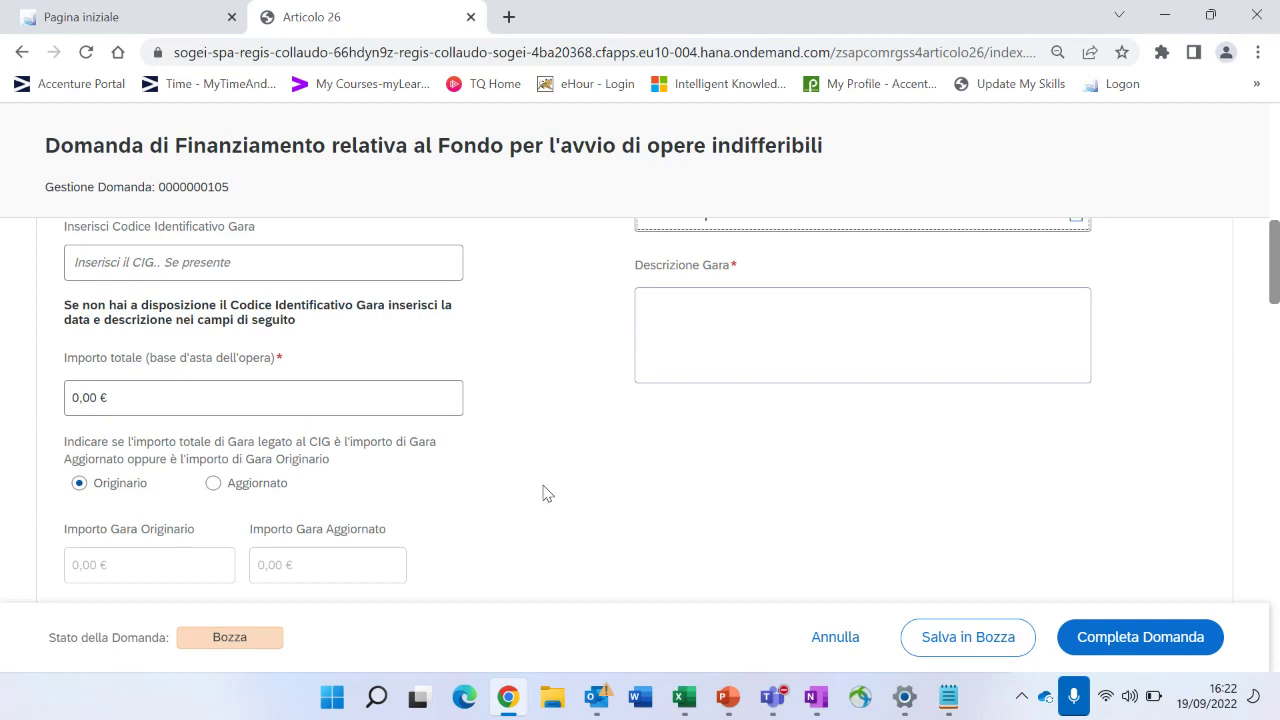
scroll(483, 535, "up", 1)
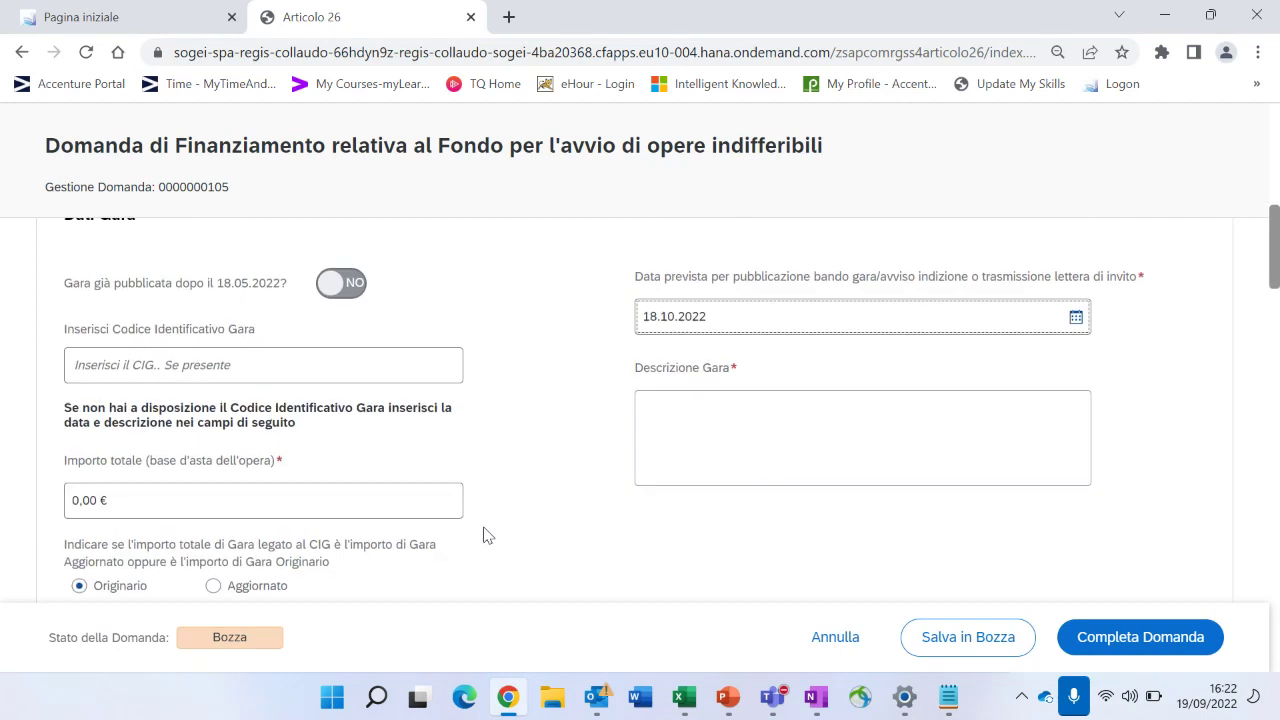
In Dati Gara, clear the expected publication date and set 'Gara già pubblicata dopo il 18.05.2022?' to SI.
scroll(483, 535, "up", 1)
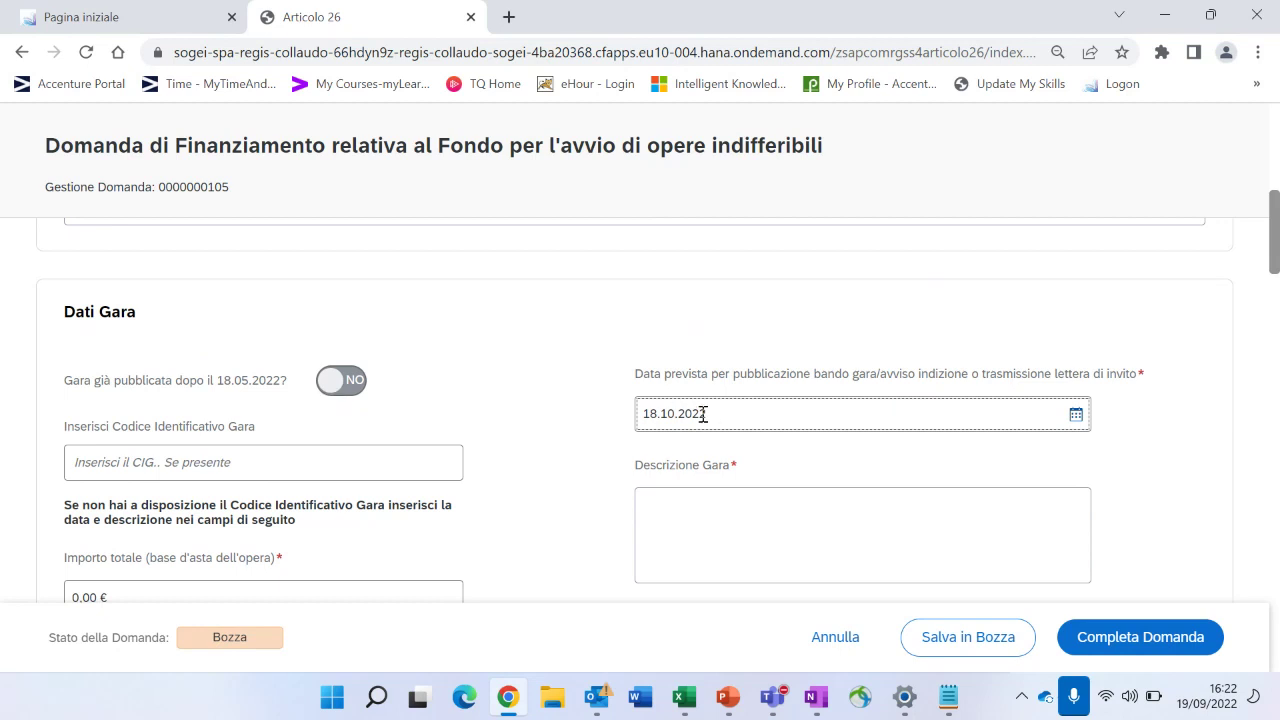
left_click_drag(703, 414, 630, 422)
key("BackSpace")
left_click(341, 385)
scroll(340, 400, "down", 1)
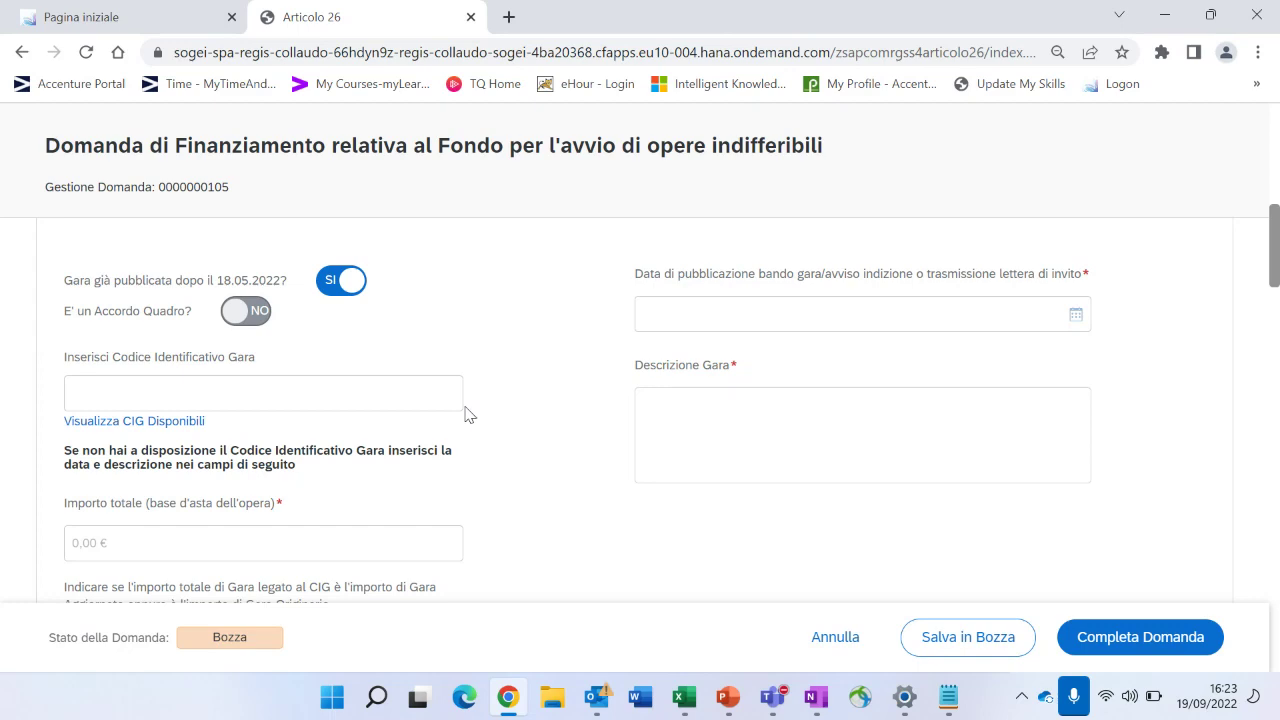
Look through the form from the Dati Gara amounts to the Piano dei Costi and Quadro Economico sections.
scroll(465, 415, "down", 5)
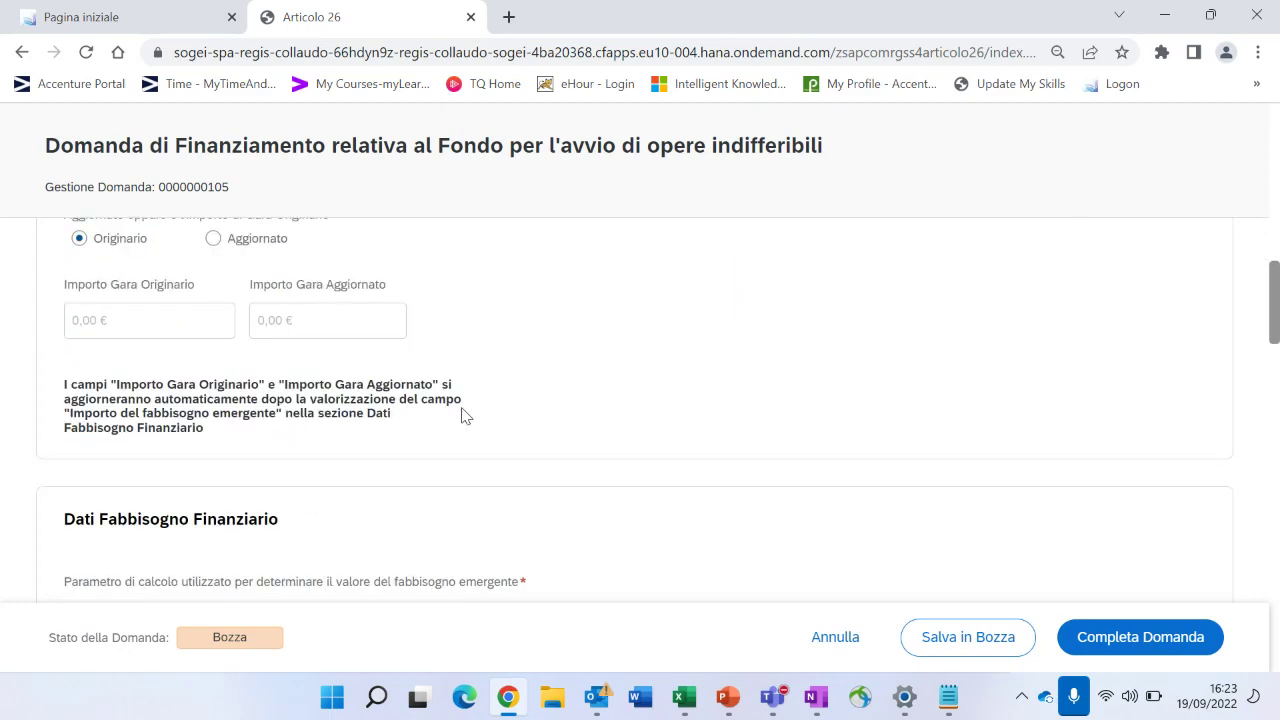
scroll(465, 415, "down", 10)
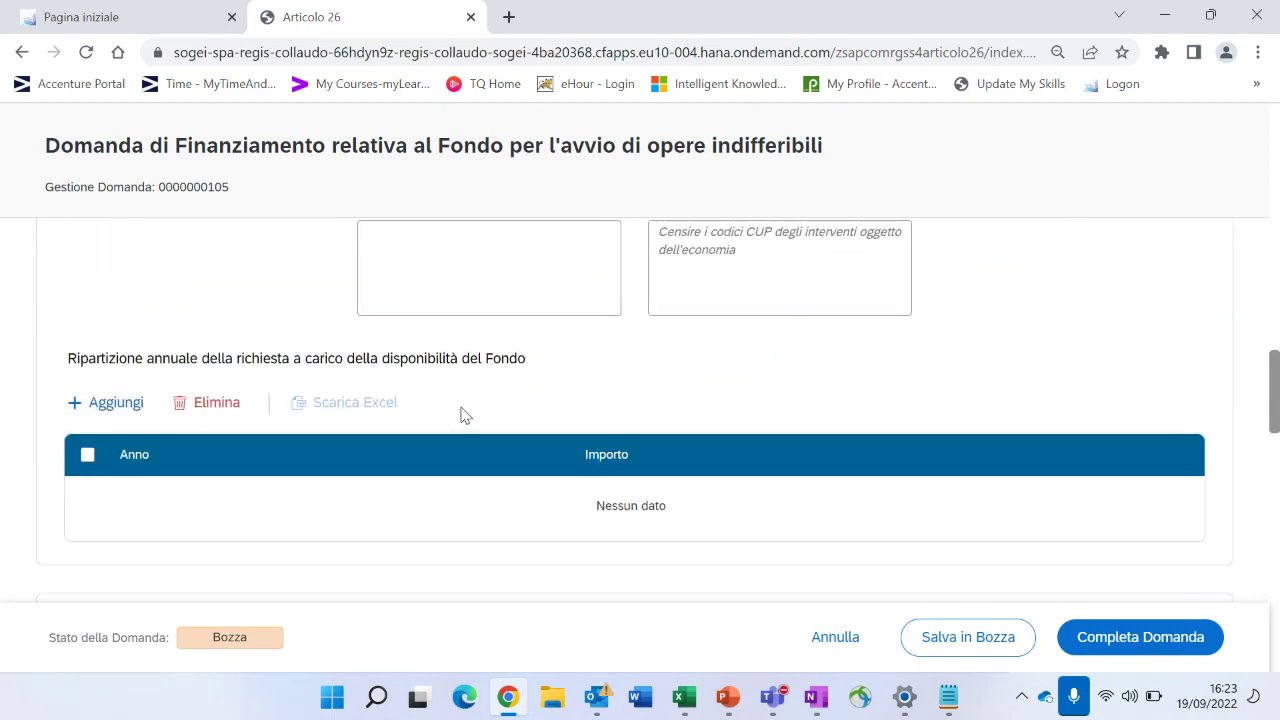
scroll(463, 415, "down", 2)
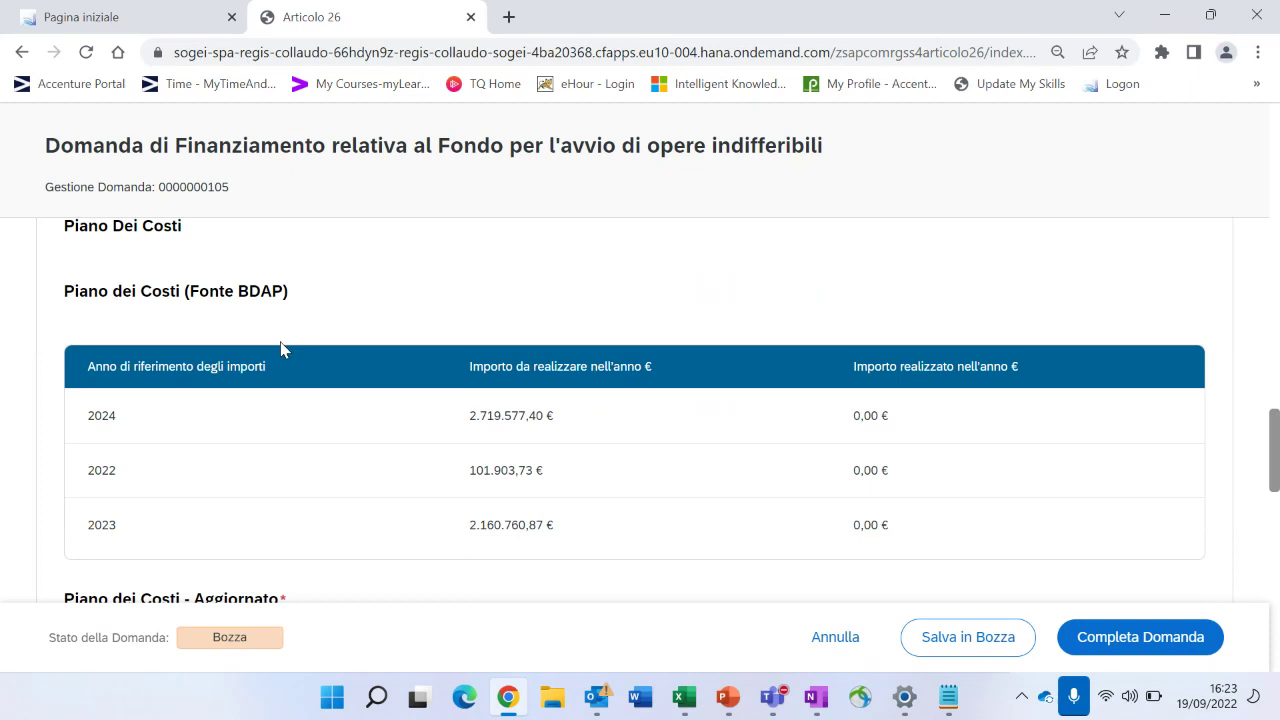
scroll(281, 349, "down", 3)
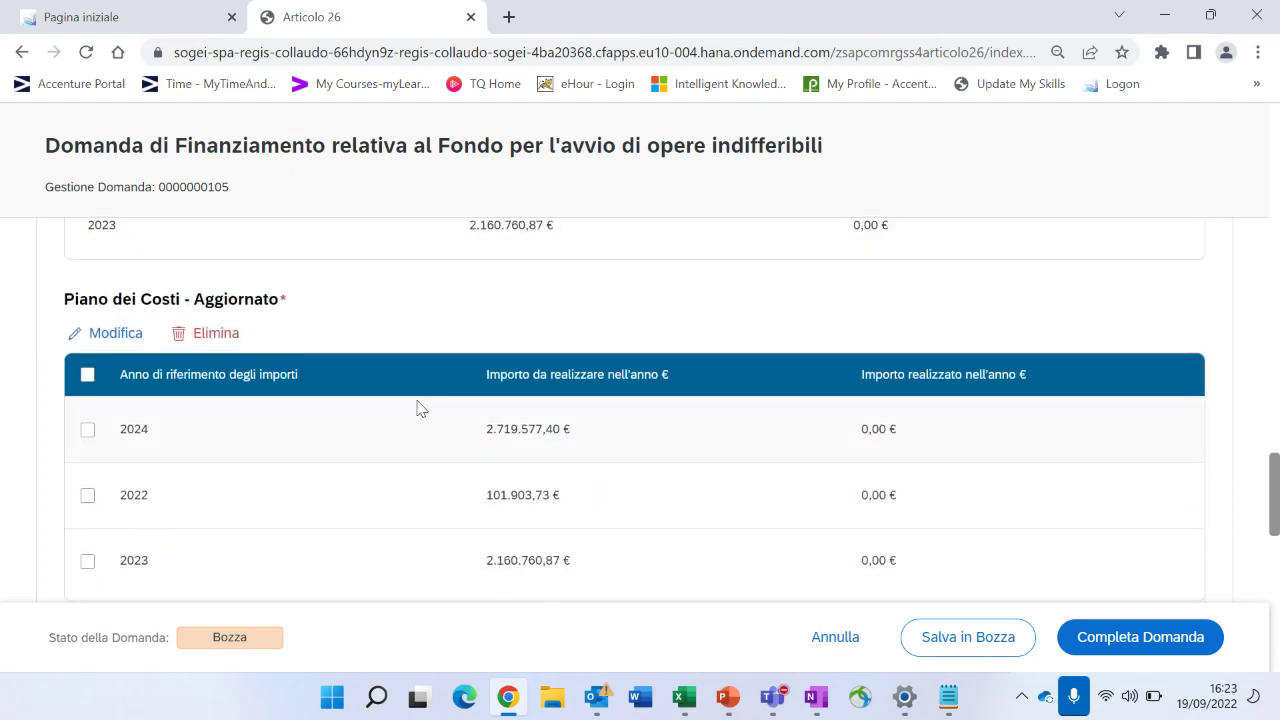
scroll(420, 407, "down", 4)
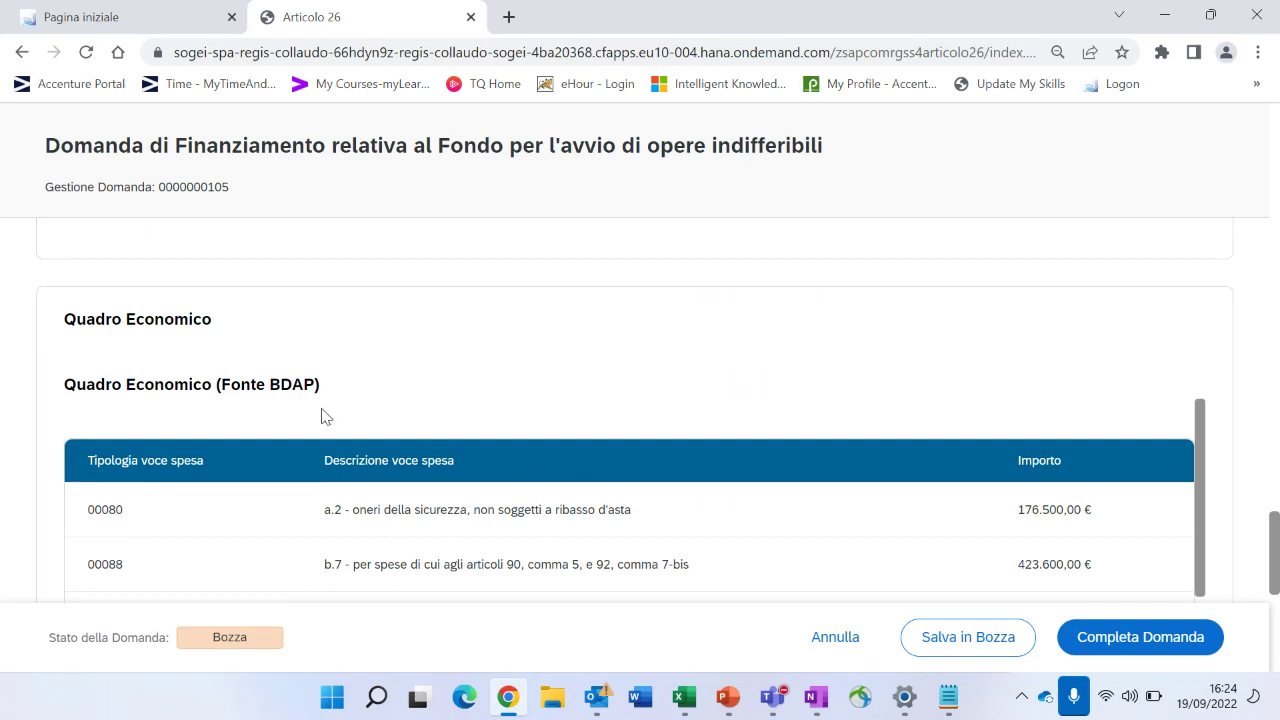
scroll(321, 416, "up", 10)
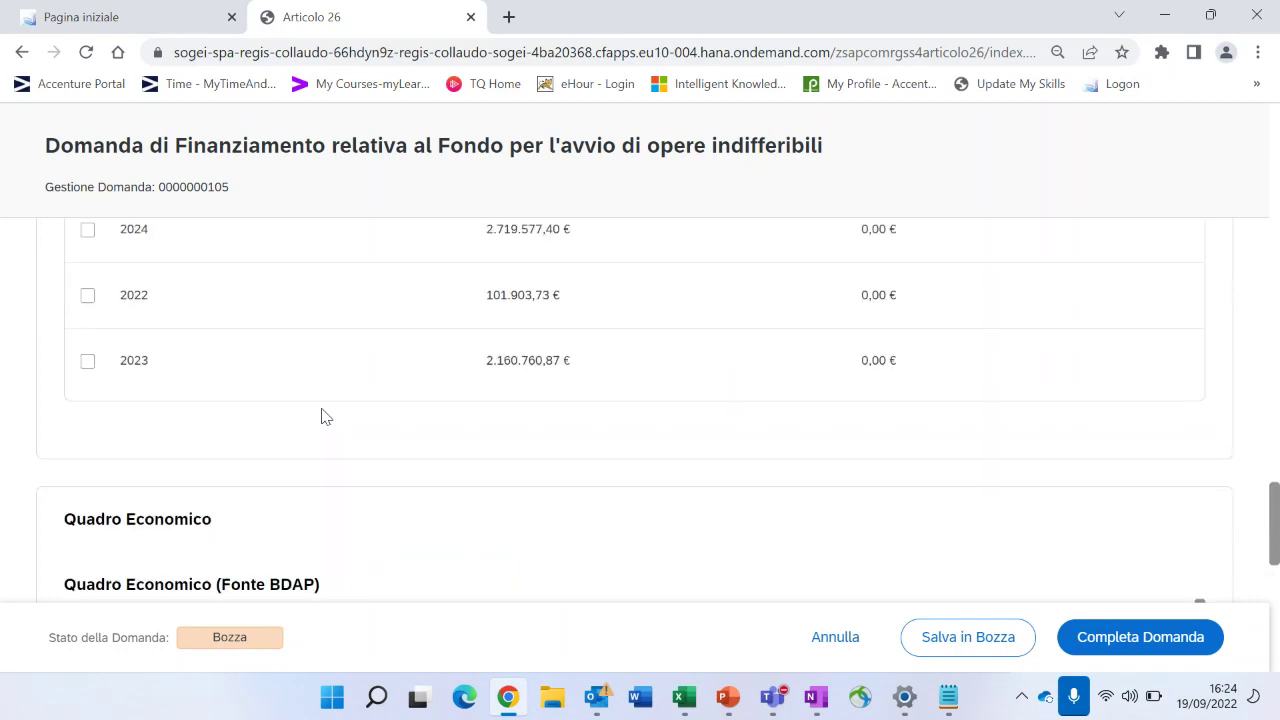
scroll(321, 416, "up", 12)
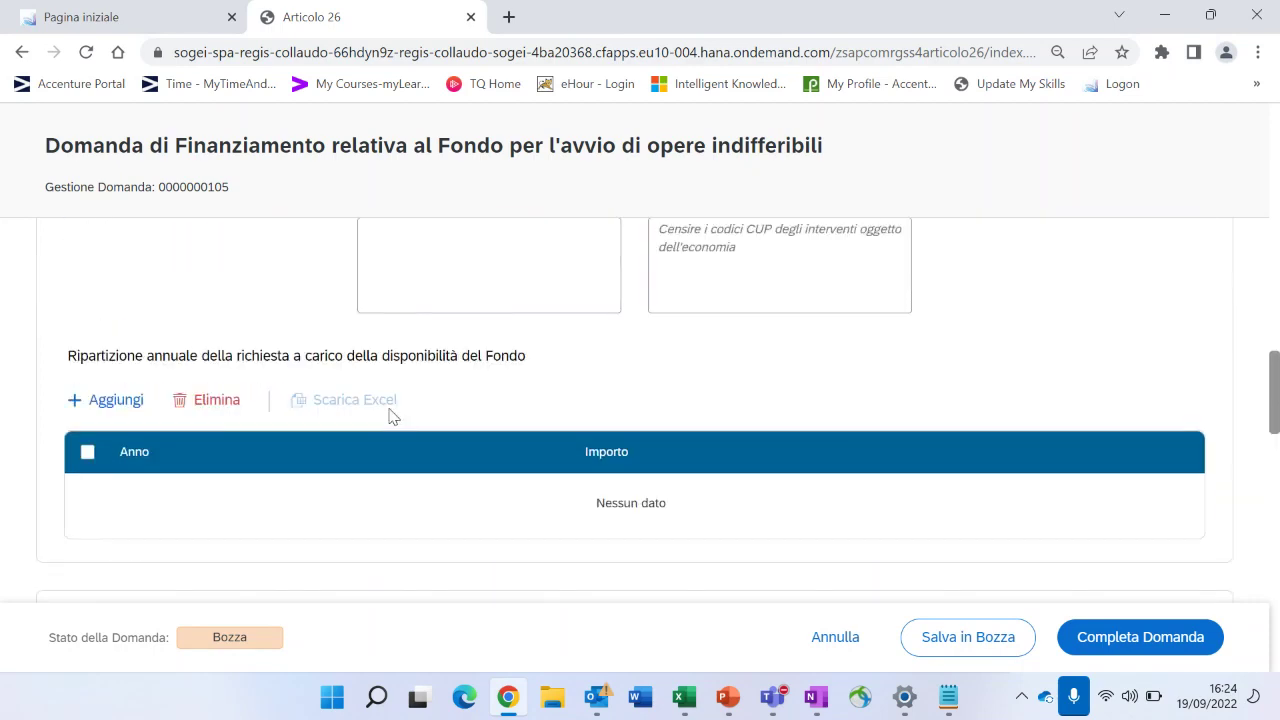
Examine the Importo Gara fields in Dati Gara and the requirement fields in Dati Fabbisogno Finanziario.
scroll(309, 385, "up", 1)
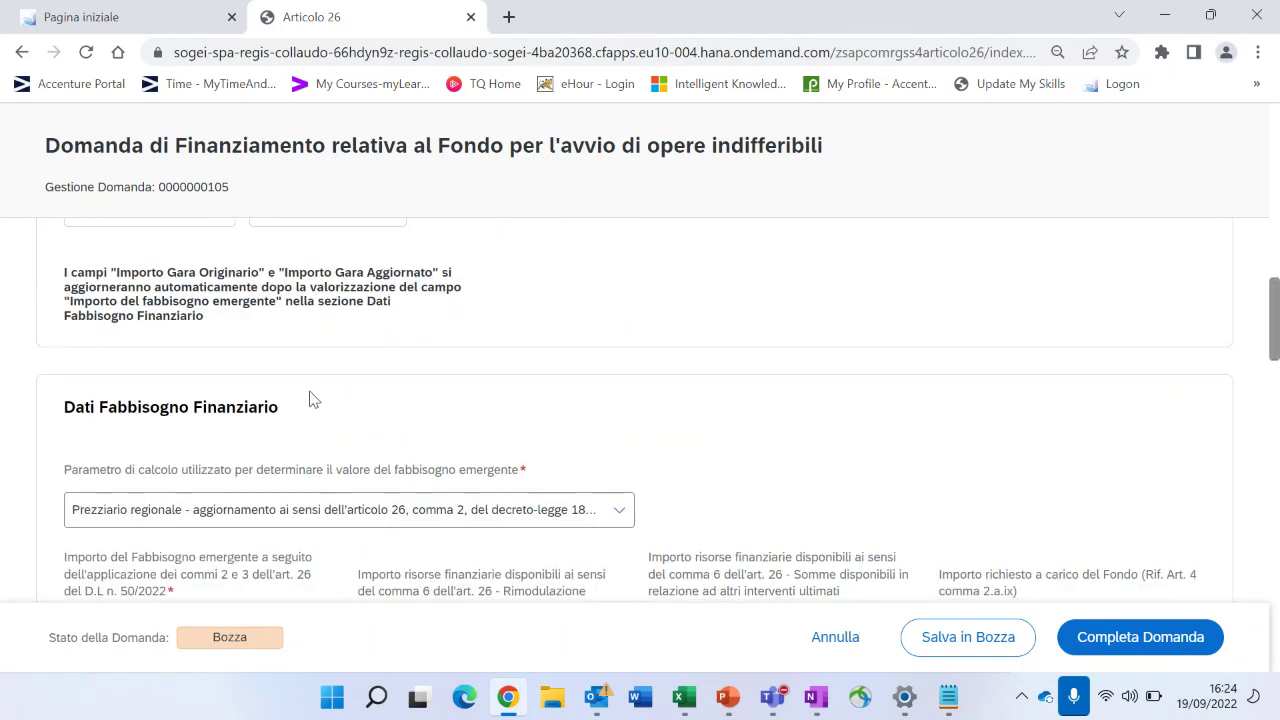
scroll(337, 306, "down", 1)
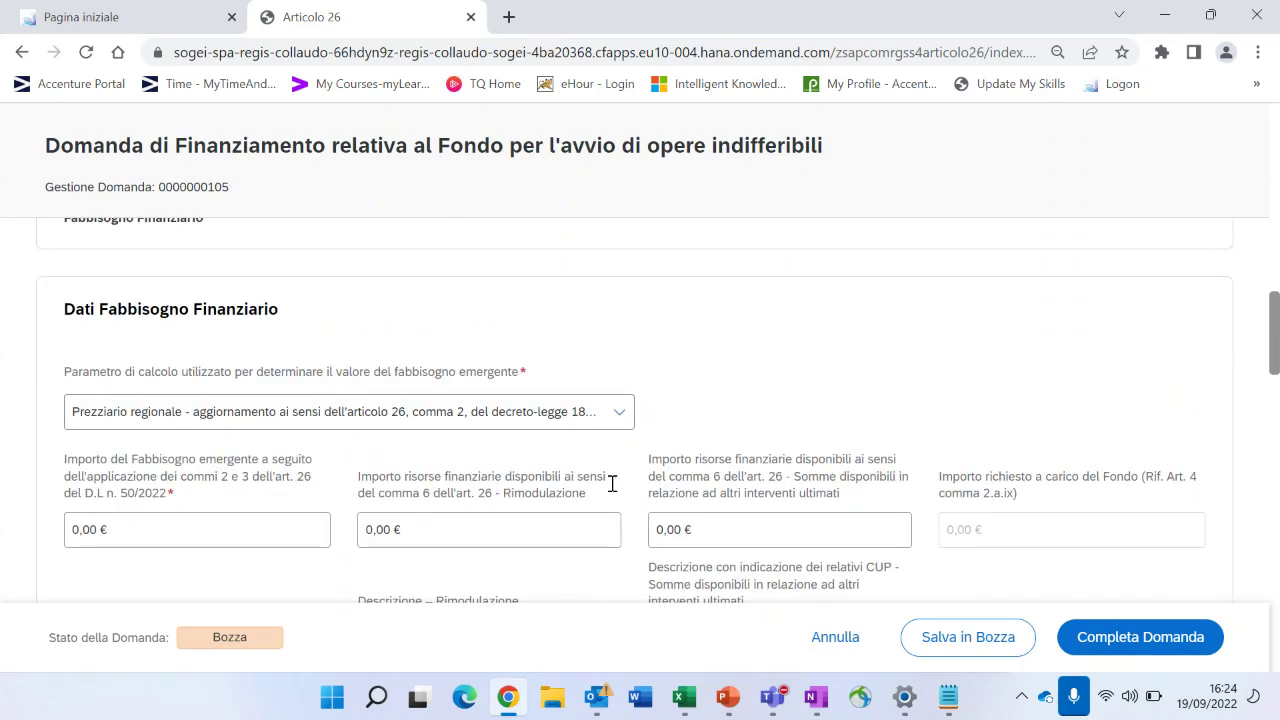
scroll(590, 476, "up", 1)
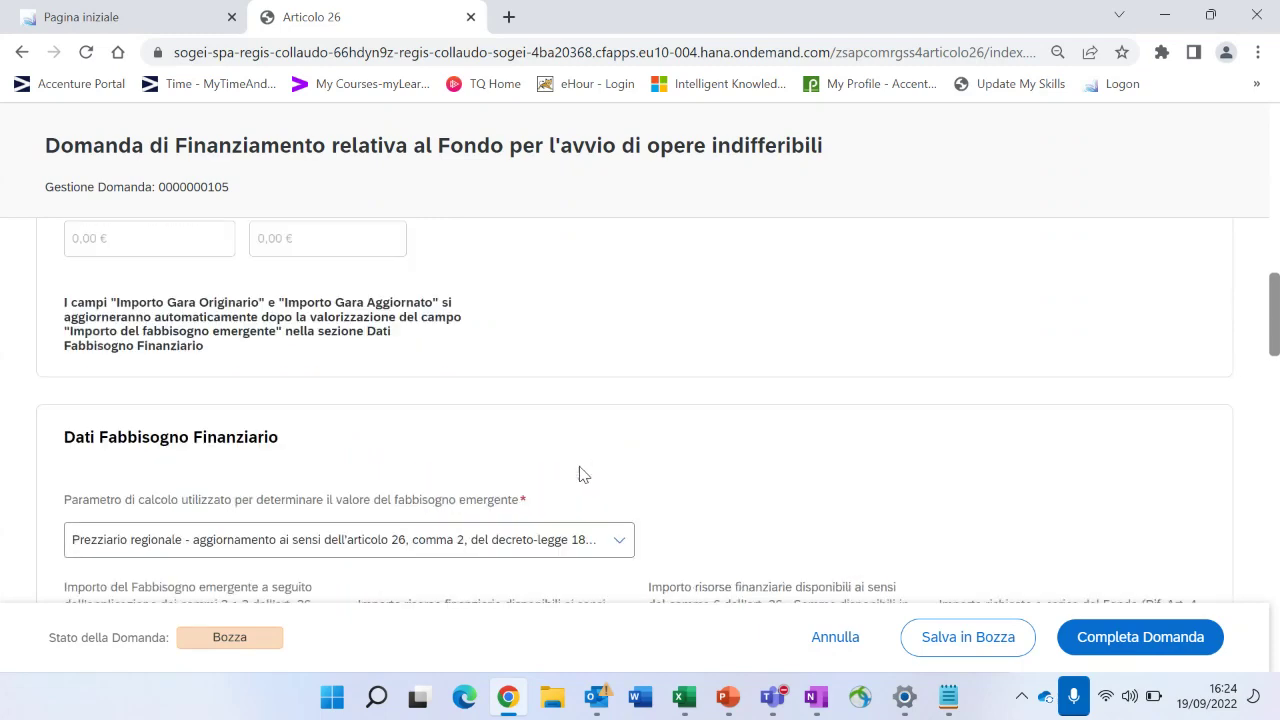
scroll(580, 473, "up", 2)
scroll(550, 477, "down", 1)
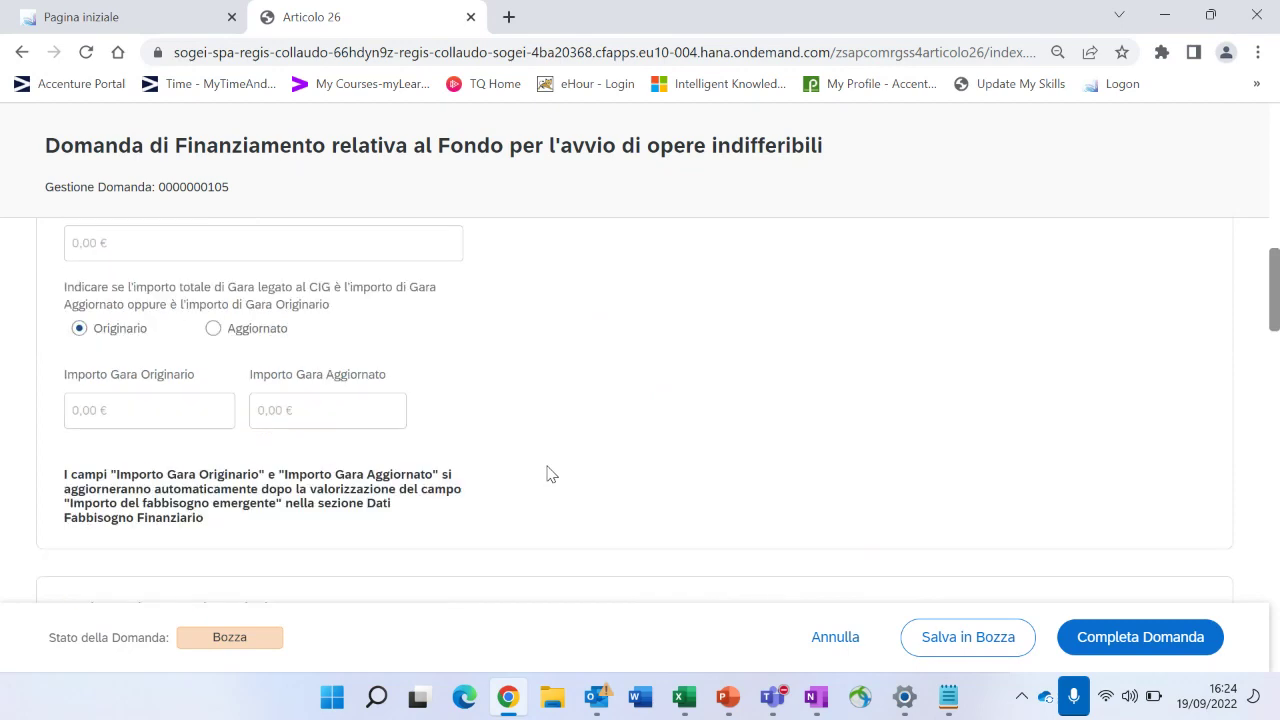
scroll(548, 474, "up", 2)
scroll(476, 450, "down", 2)
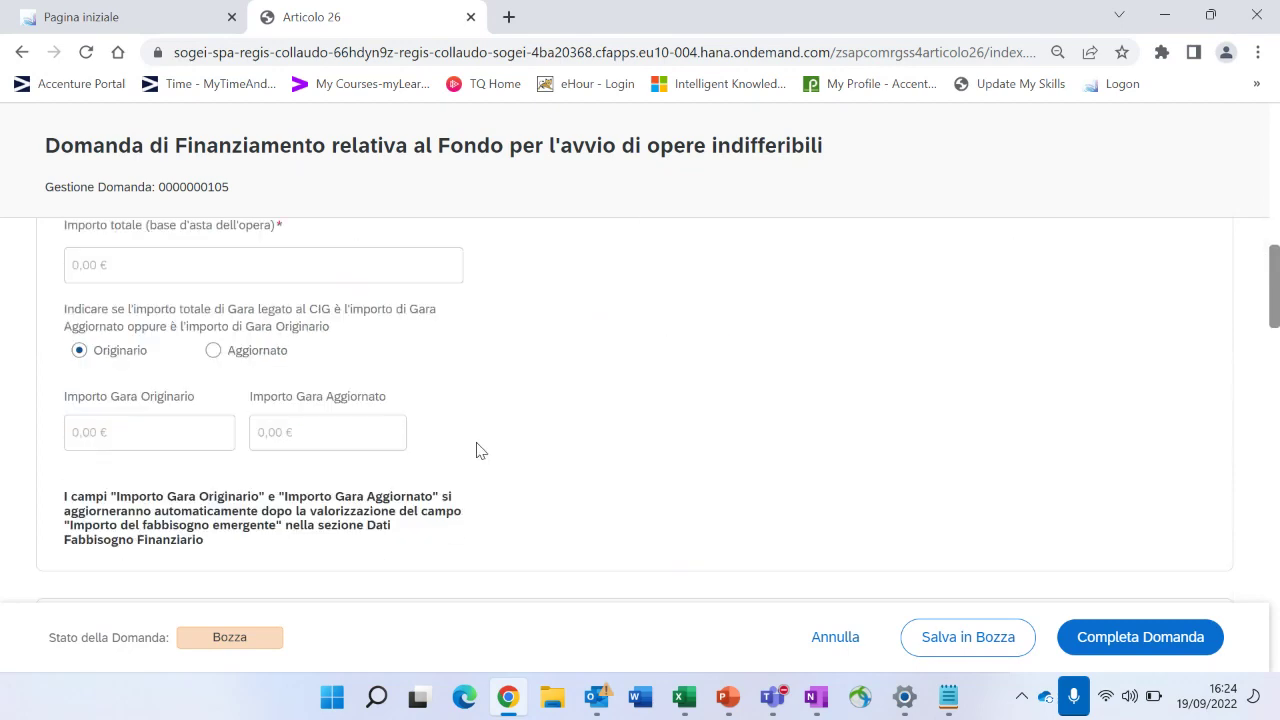
scroll(476, 450, "down", 3)
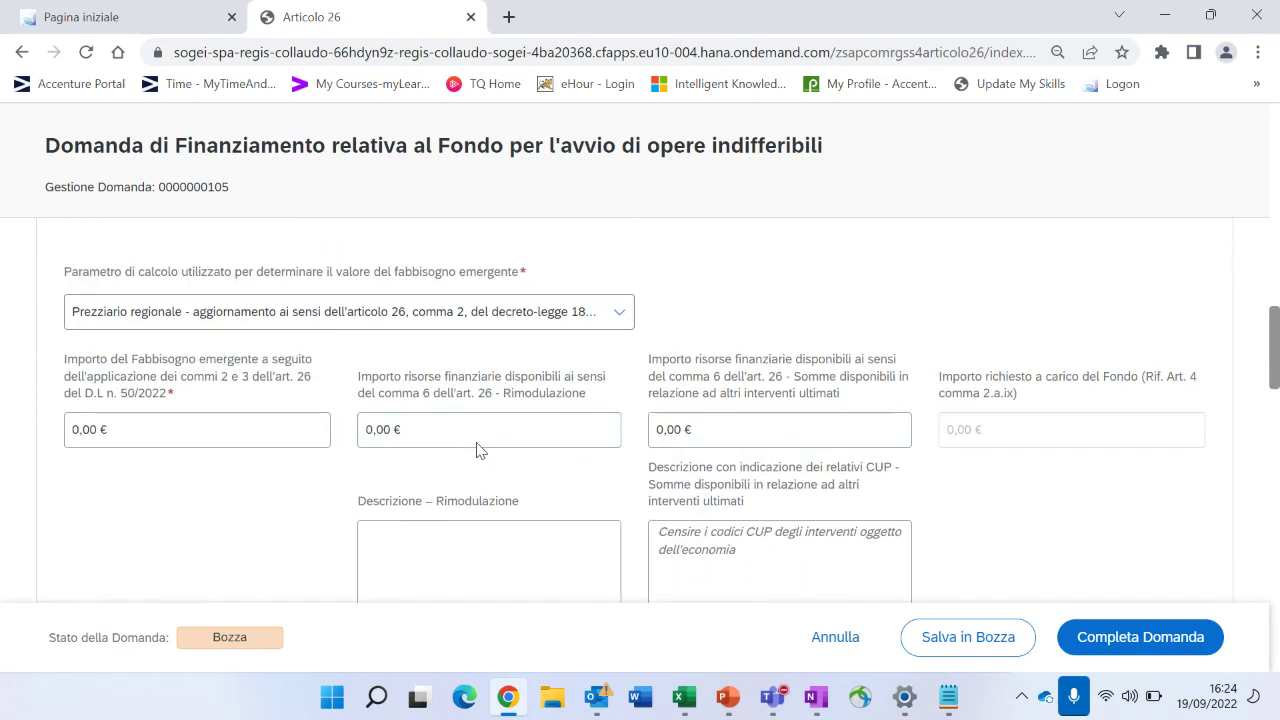
scroll(476, 450, "down", 6)
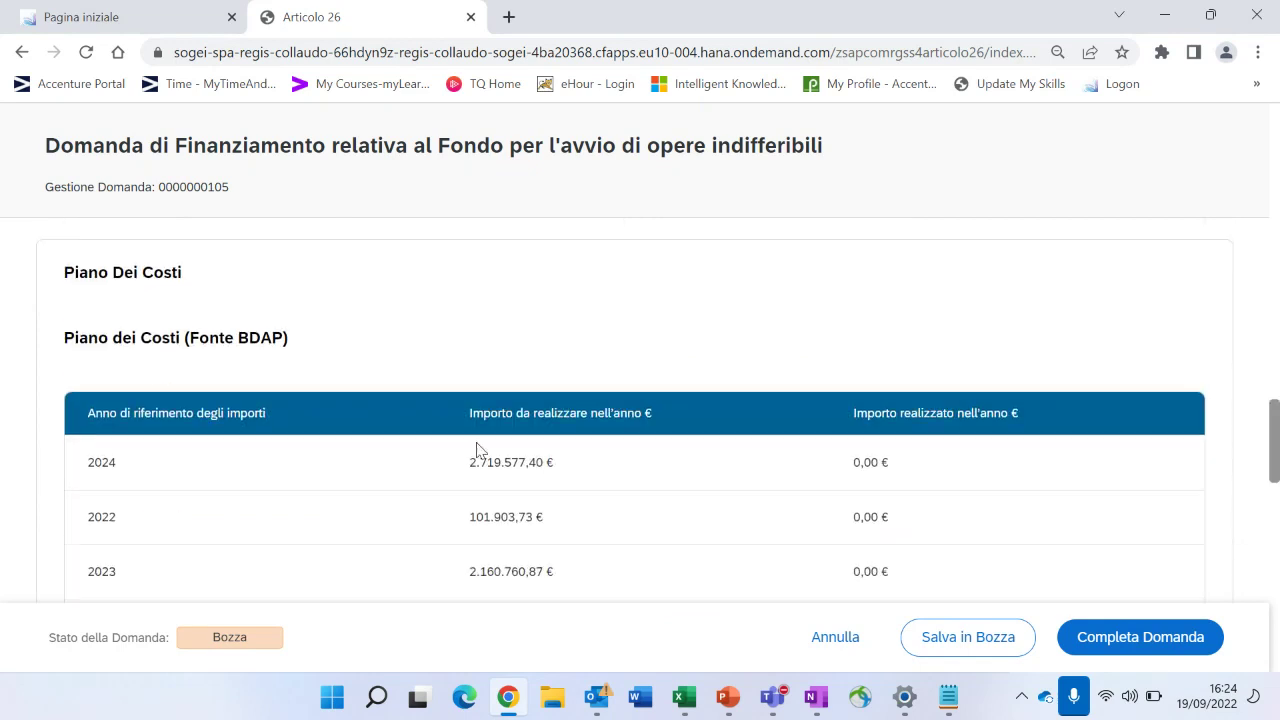
Compare the Fonte BDAP tables with the Aggiornato tables in the Piano dei Costi and Quadro Economico sections.
scroll(476, 450, "down", 1)
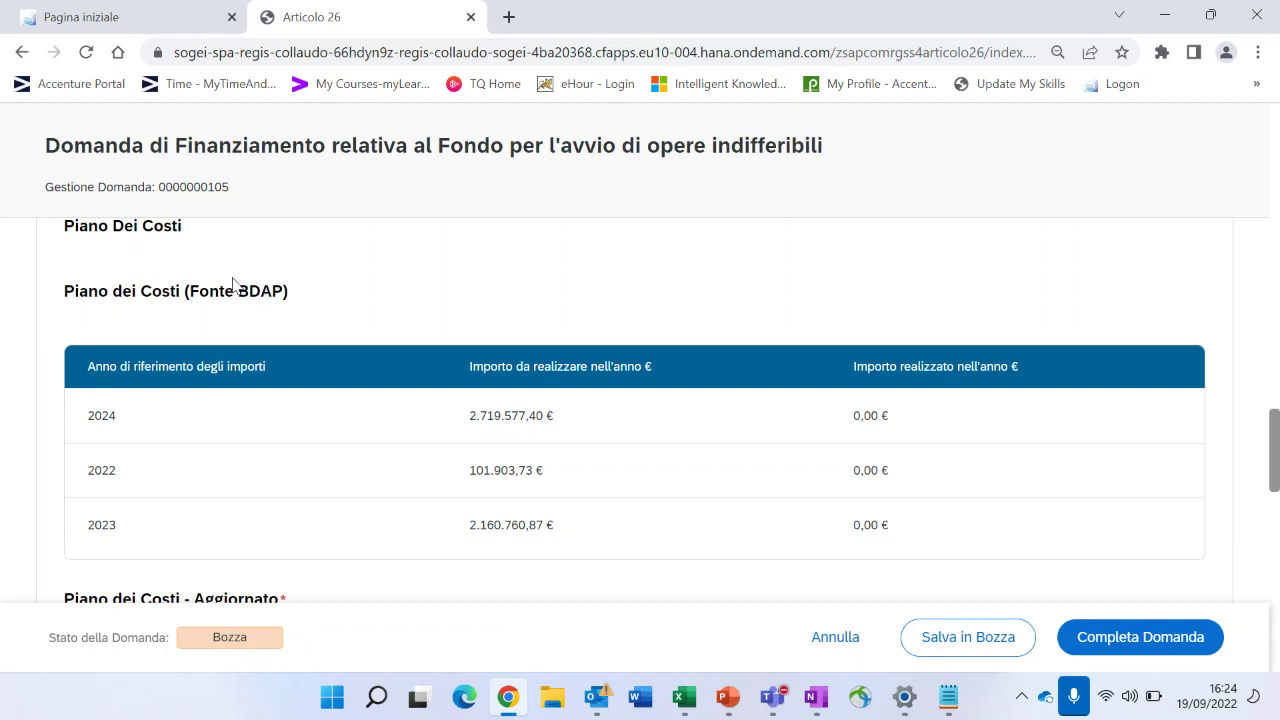
scroll(240, 280, "down", 1)
scroll(234, 305, "down", 1)
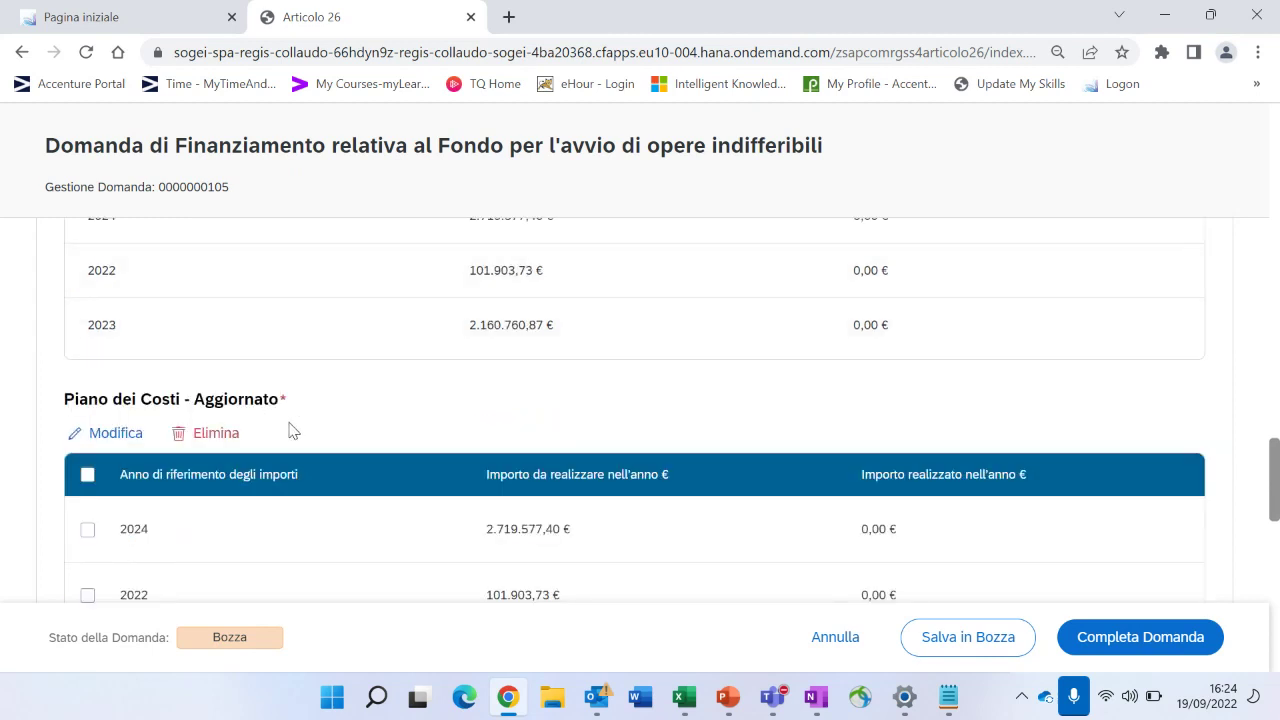
scroll(410, 425, "down", 1)
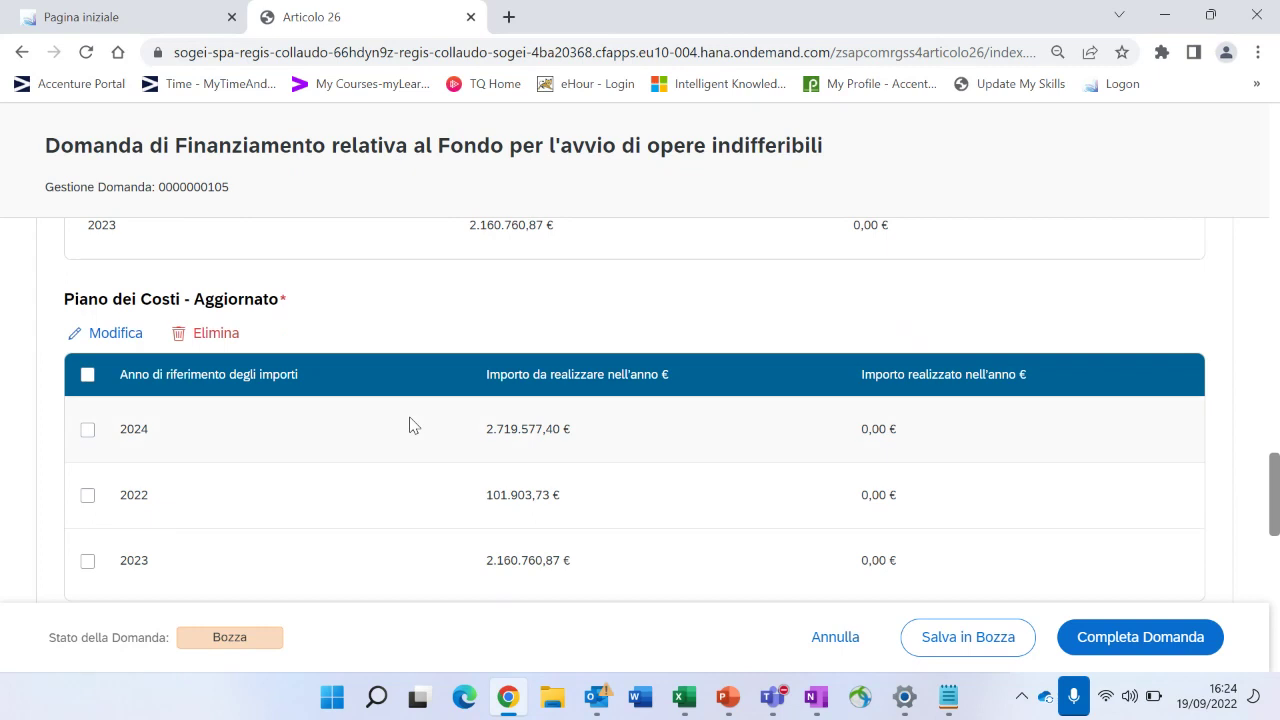
scroll(410, 425, "down", 4)
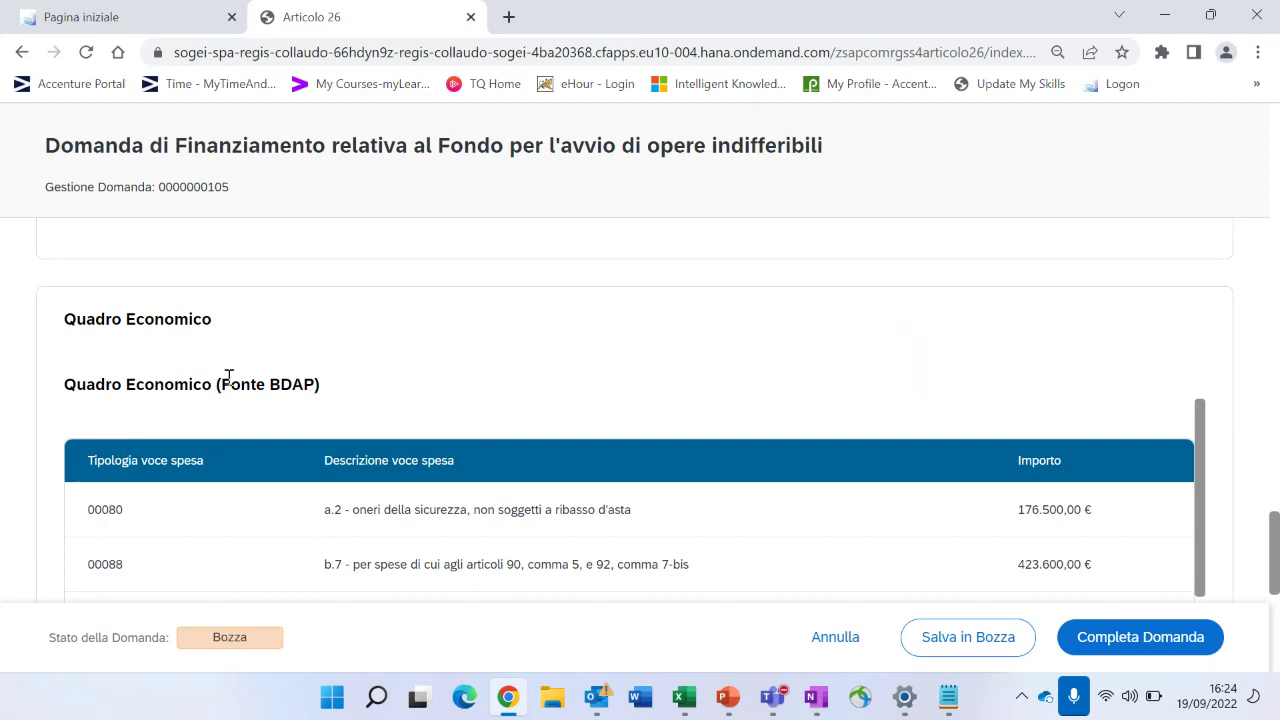
scroll(266, 363, "down", 5)
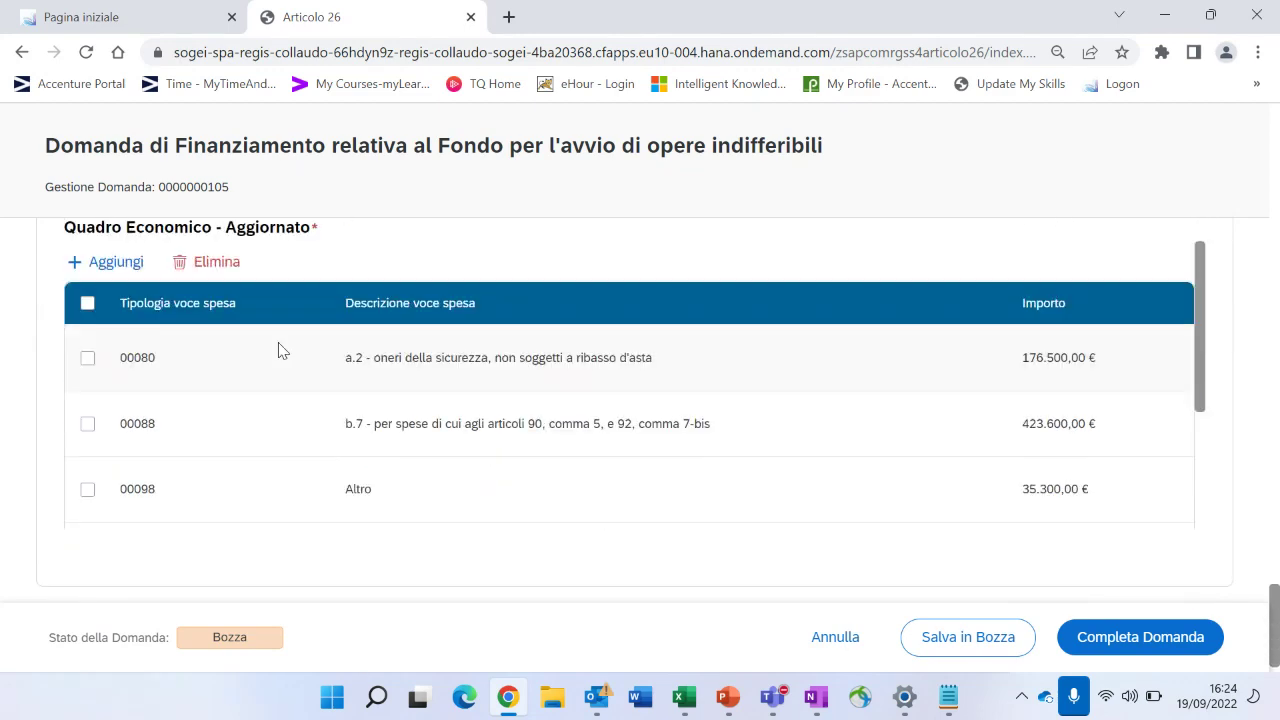
scroll(330, 482, "down", 1)
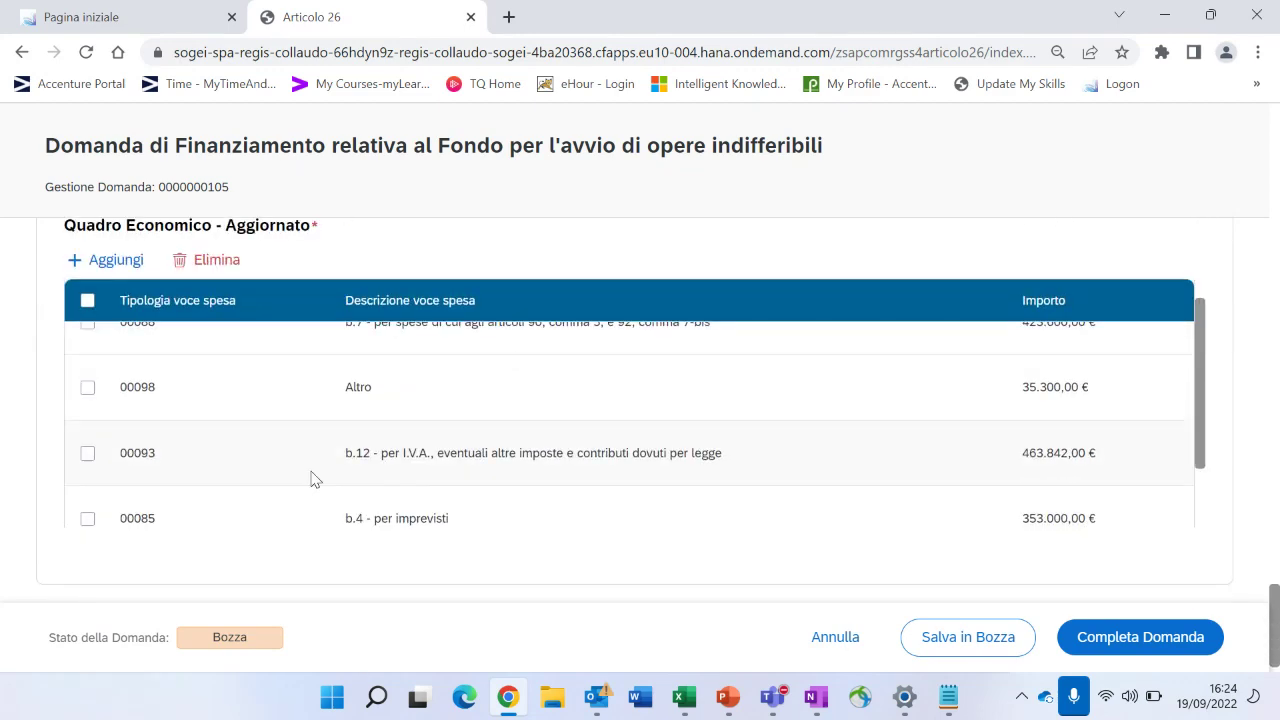
scroll(285, 484, "down", 2)
scroll(300, 440, "up", 7)
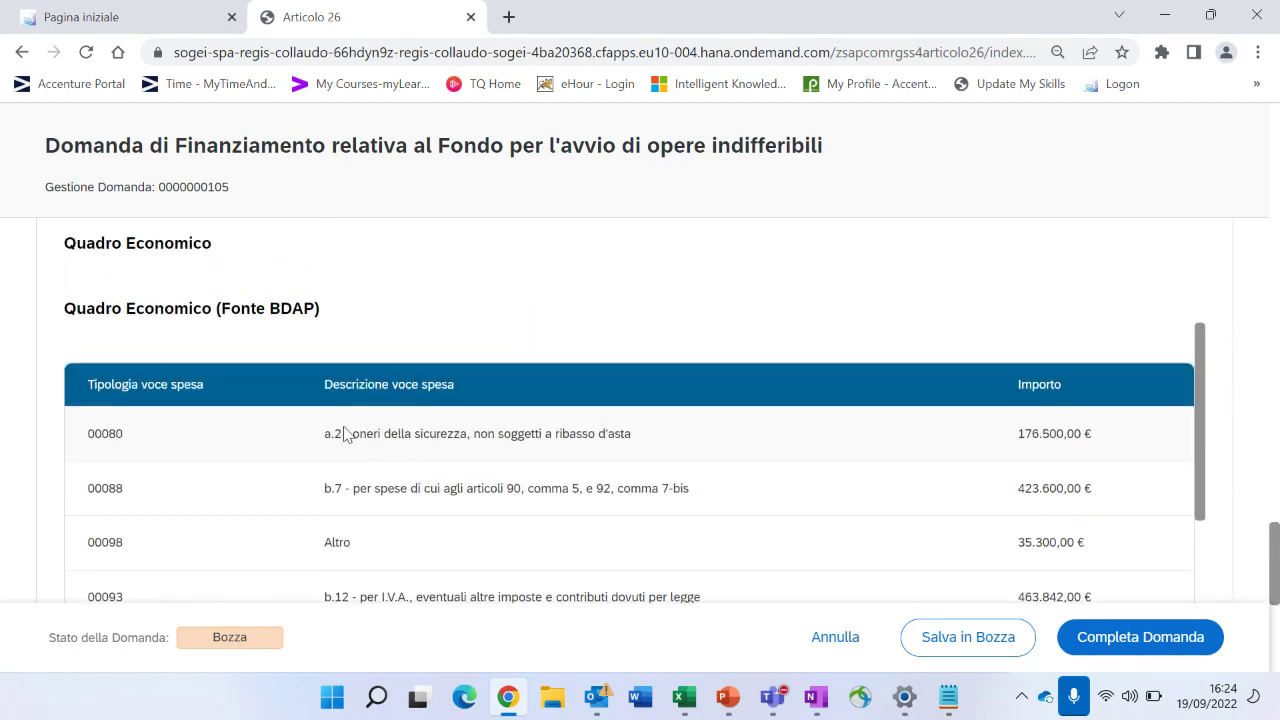
scroll(320, 400, "up", 1)
scroll(403, 357, "down", 8)
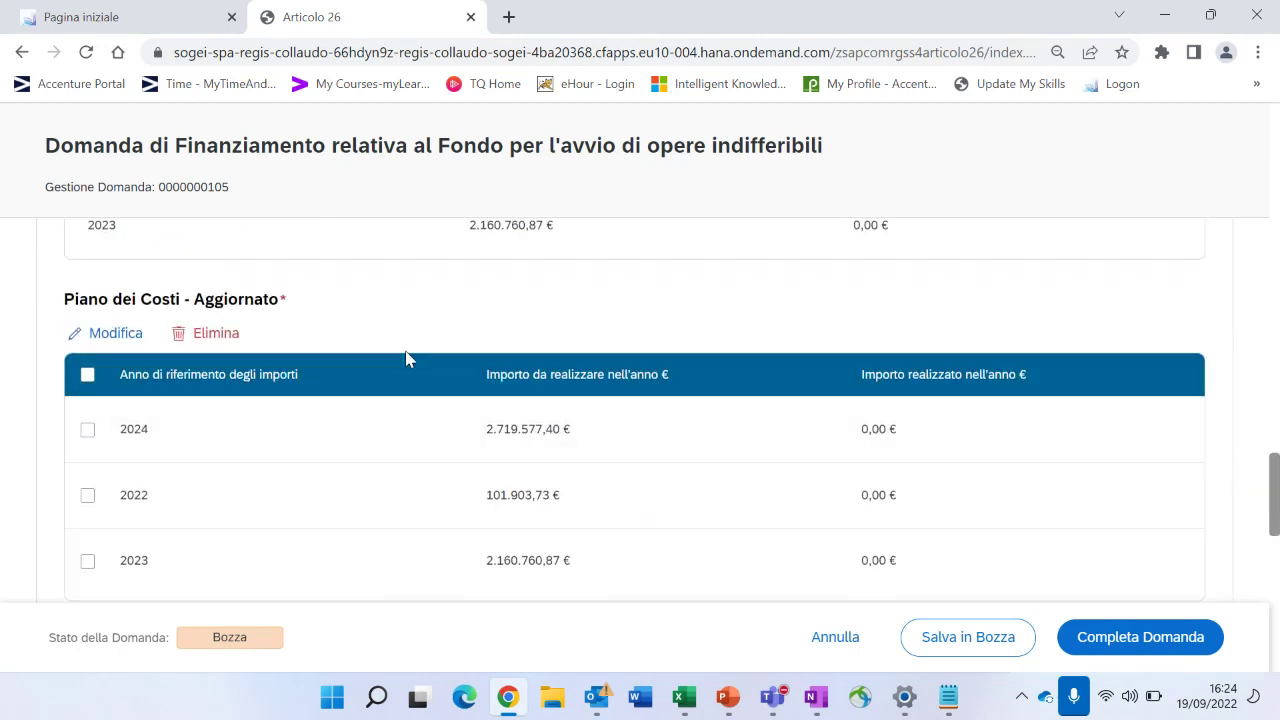
scroll(395, 340, "down", 1)
scroll(403, 340, "up", 7)
scroll(600, 420, "down", 3)
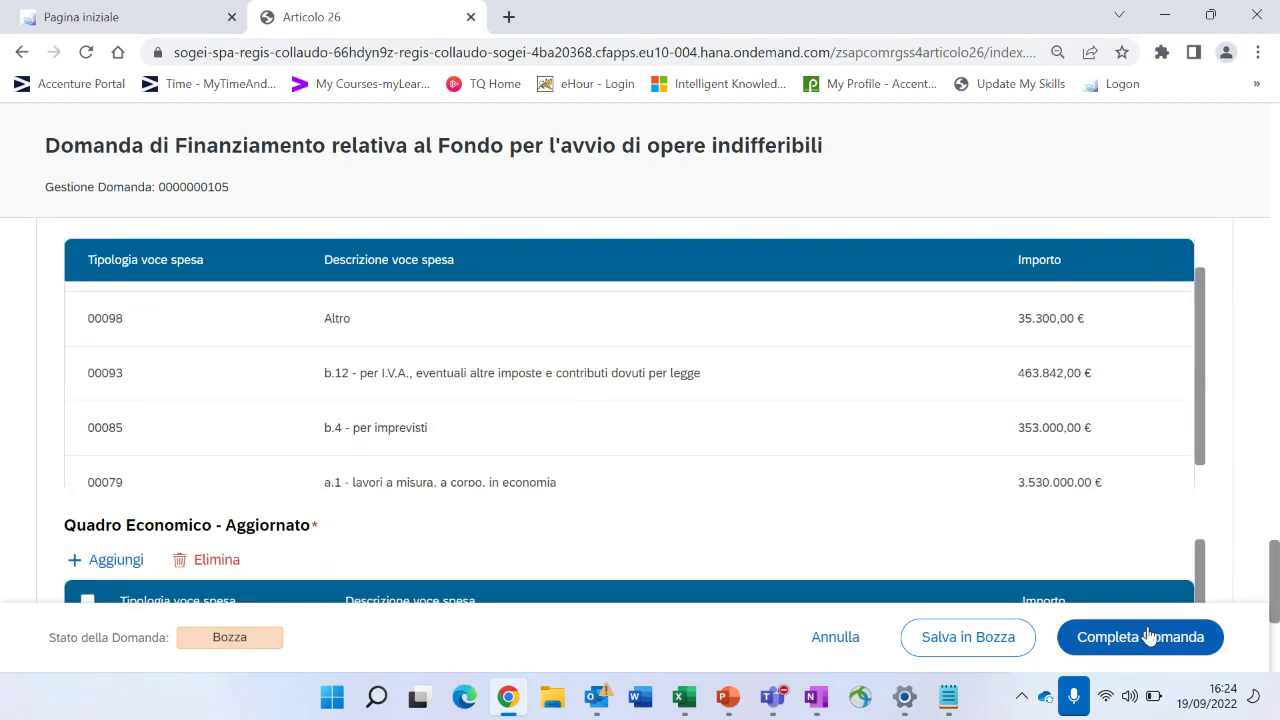
Try to complete the funding application and close the alert.
scroll(600, 490, "down", 1)
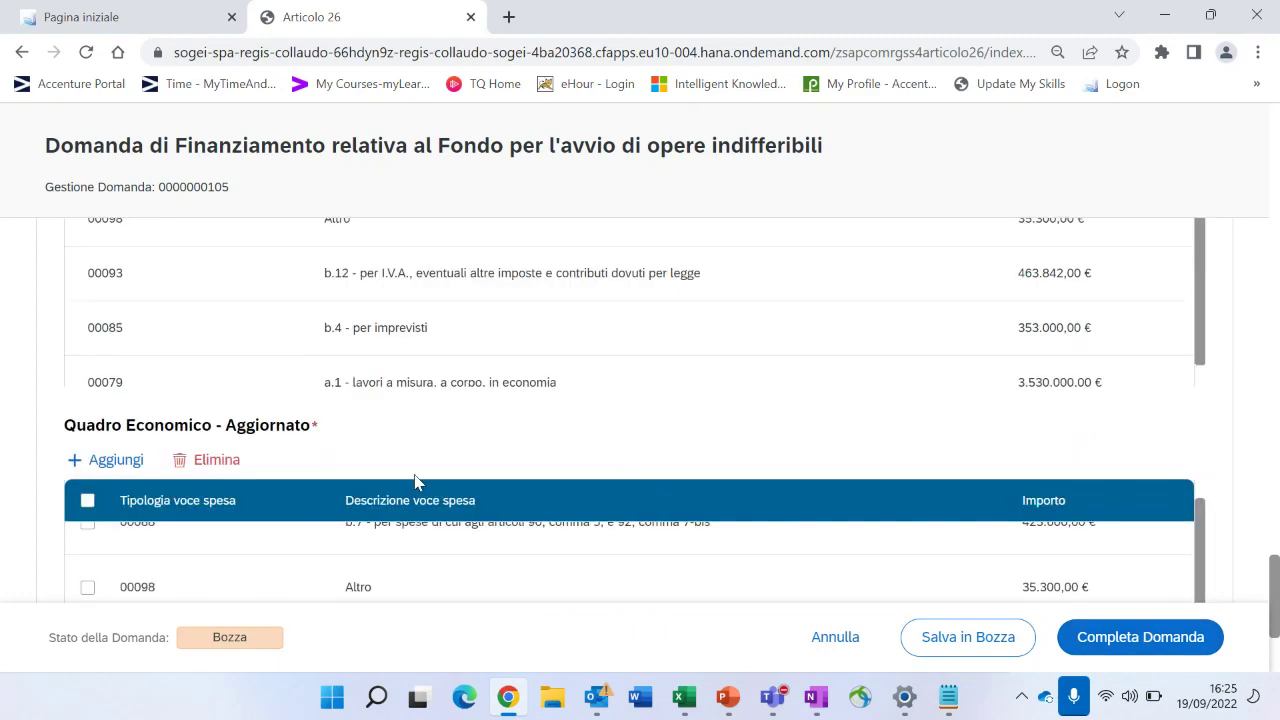
scroll(640, 495, "down", 2)
scroll(1234, 449, "down", 2)
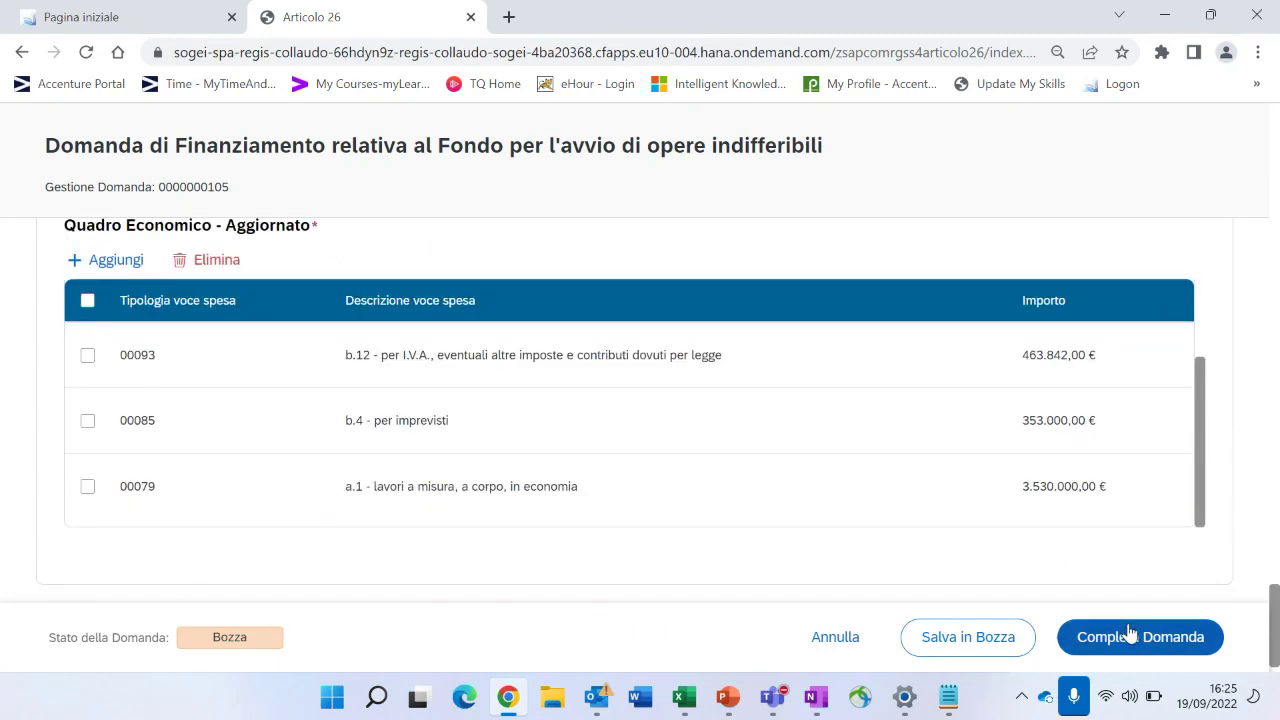
left_click(1130, 634)
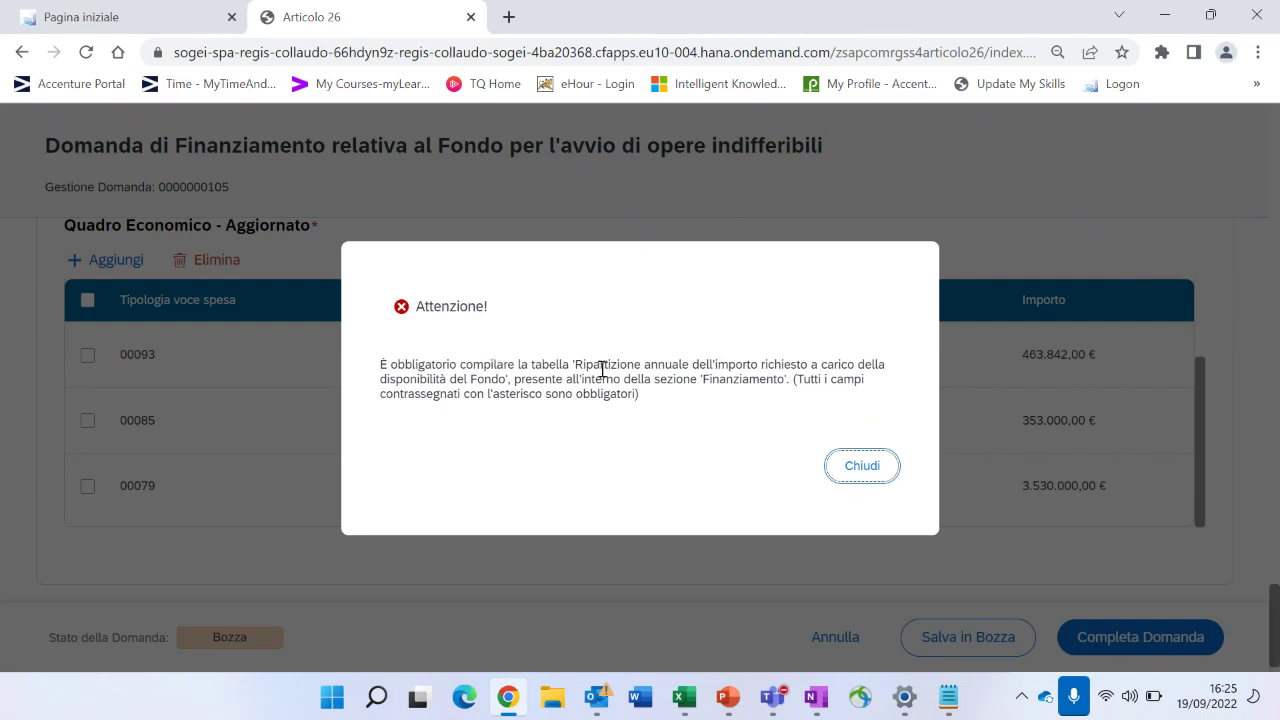
left_click(851, 465)
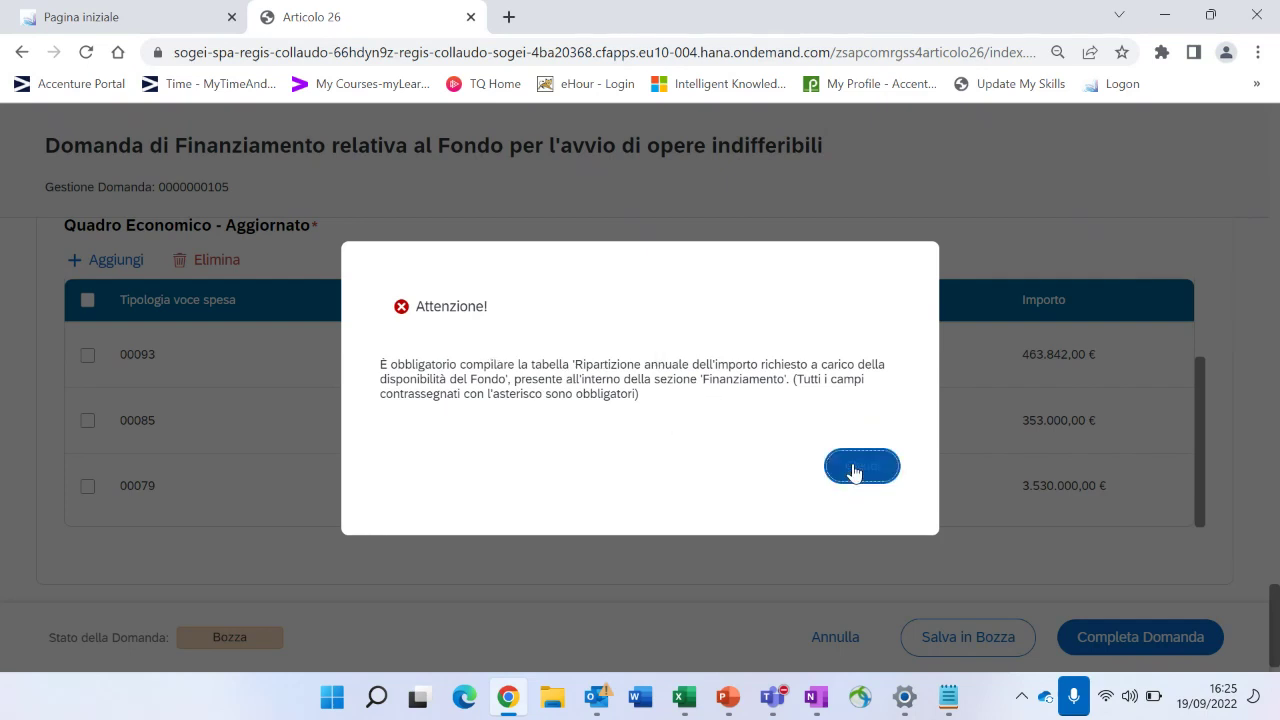
Recheck the form sections from Dati Fabbisogno Finanziario through Piano dei Costi to Quadro Economico - Aggiornato.
scroll(237, 489, "down", 2)
scroll(445, 382, "up", 2)
scroll(445, 385, "up", 2)
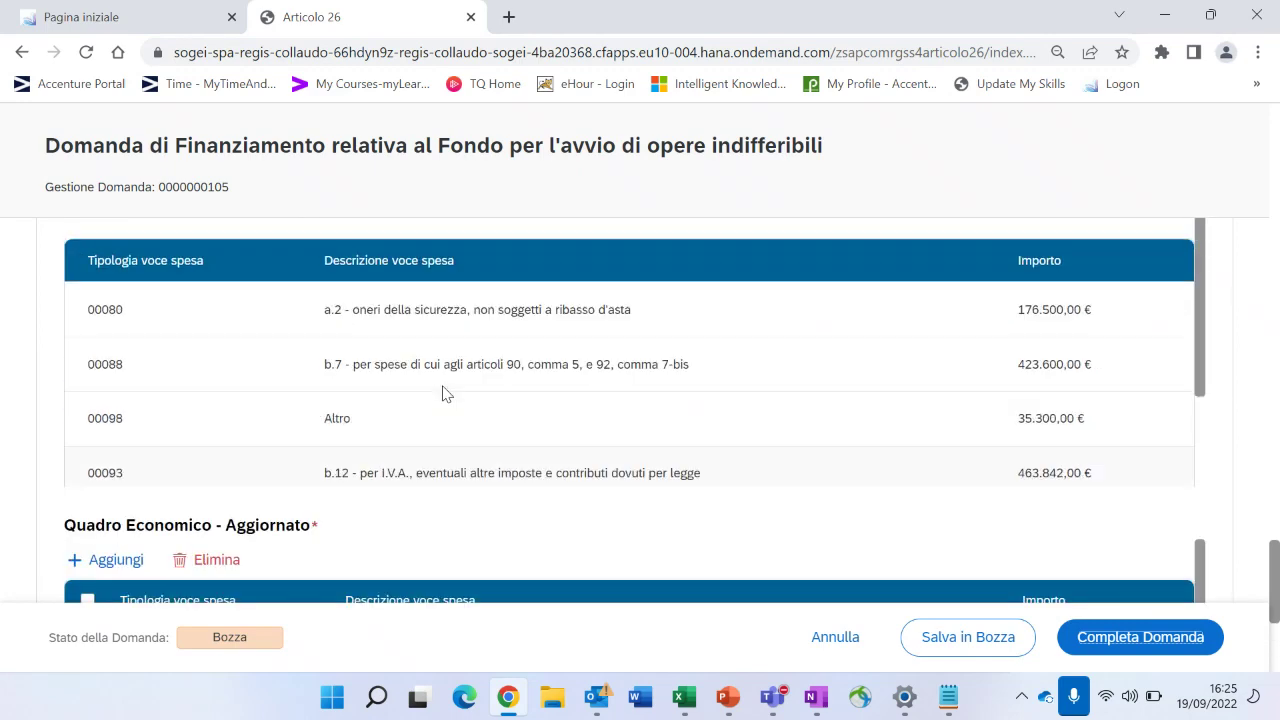
scroll(457, 366, "up", 6)
scroll(557, 414, "up", 15)
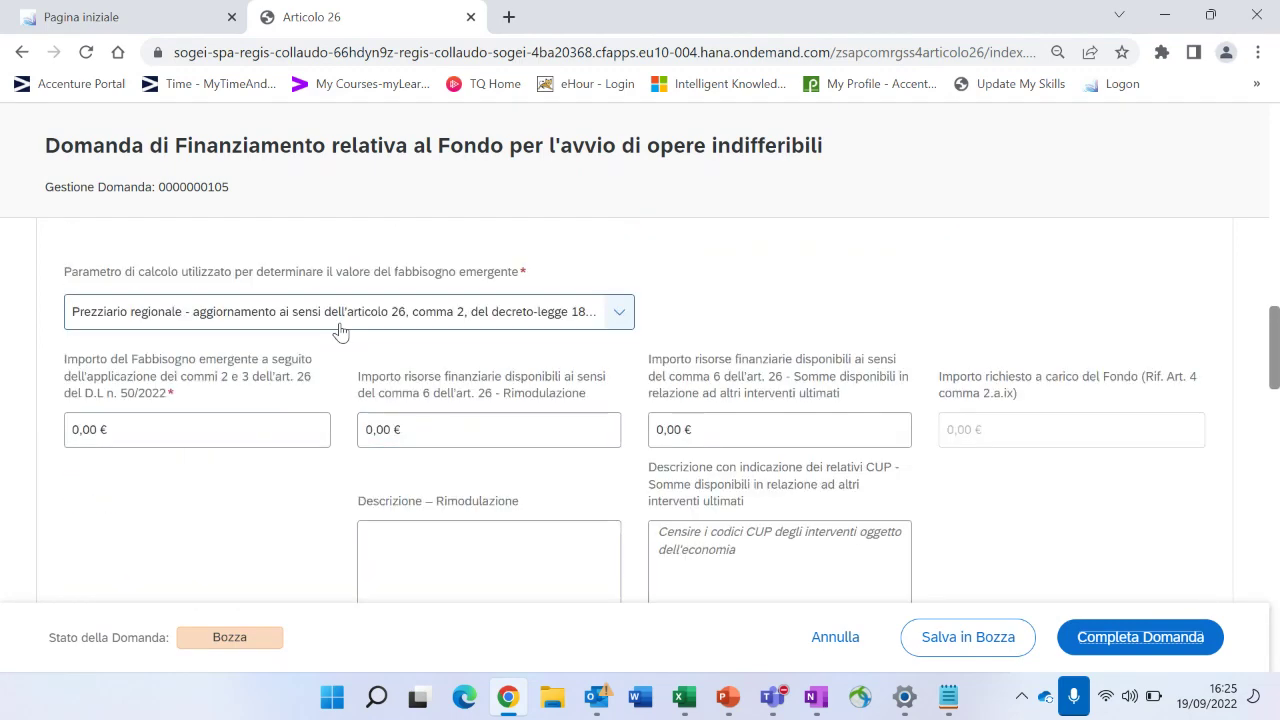
scroll(337, 331, "down", 6)
scroll(657, 400, "down", 8)
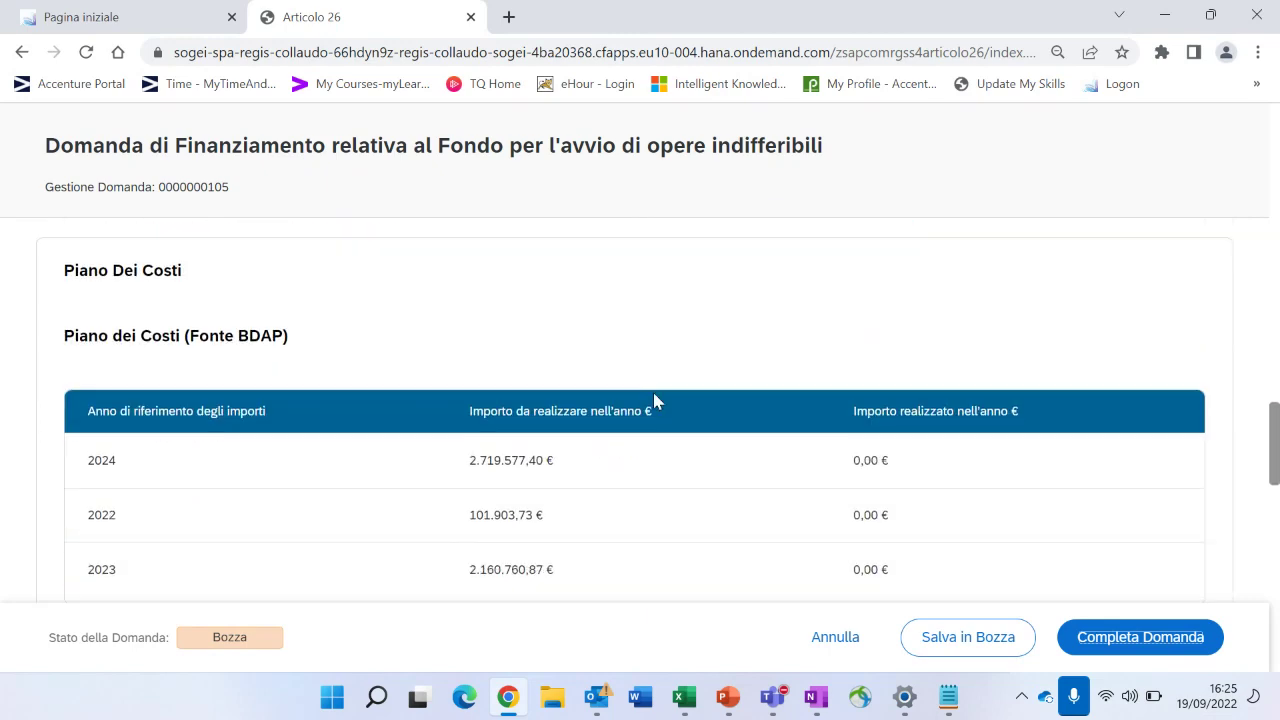
scroll(651, 401, "down", 2)
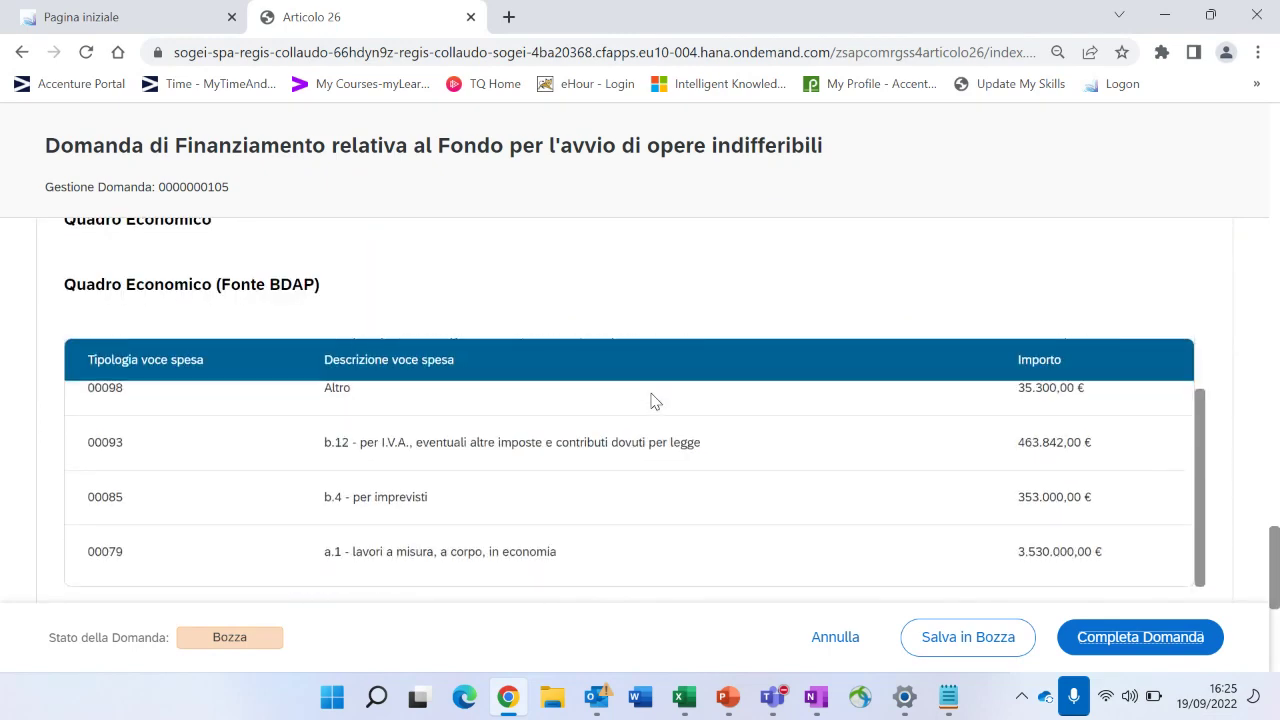
scroll(1214, 317, "down", 5)
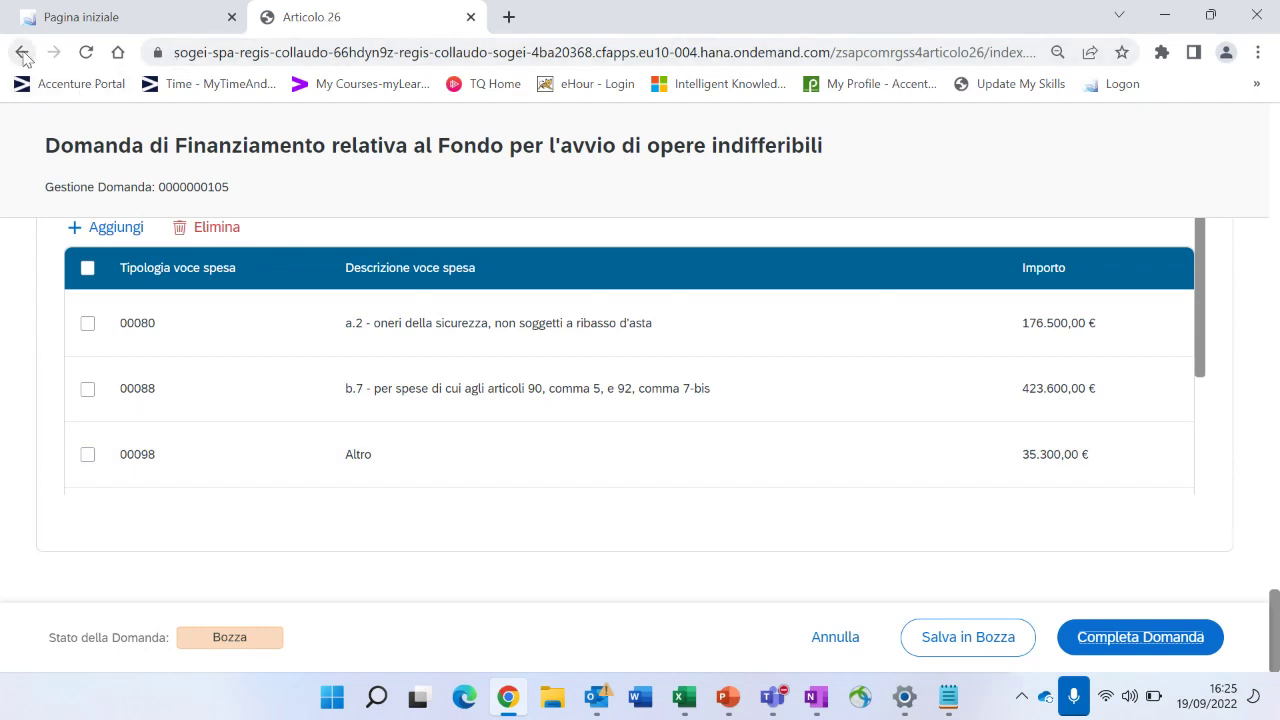
Close the current application form and reopen Articolo 26 at its choice of funding application type.
left_click(470, 18)
left_click(134, 297)
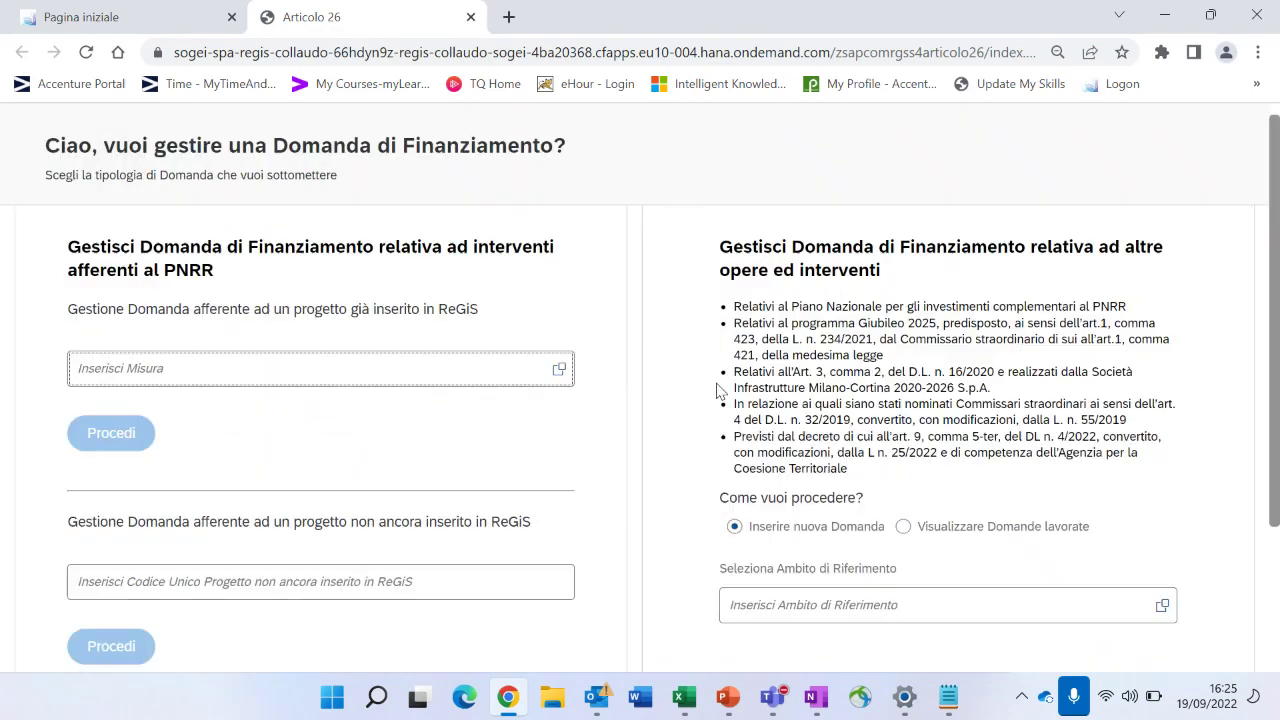
mouse_move(948, 697)
left_click(830, 560)
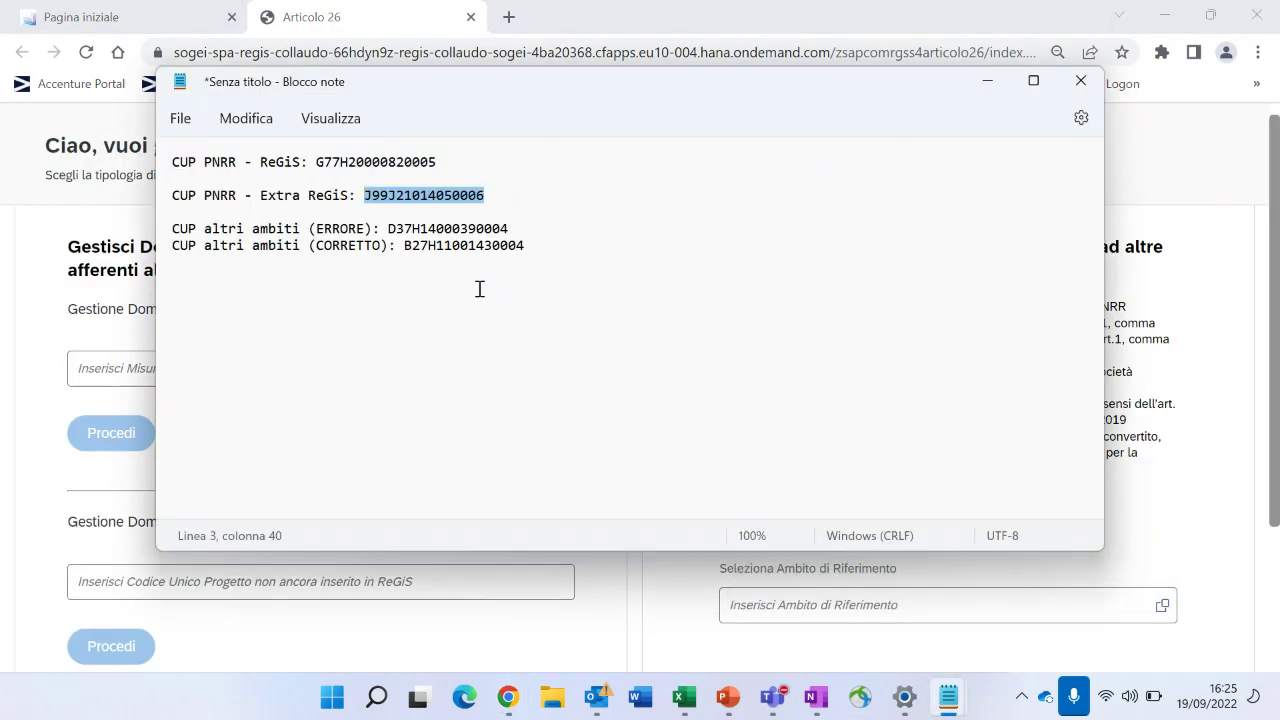
left_click_drag(508, 228, 390, 238)
key("ctrl+c")
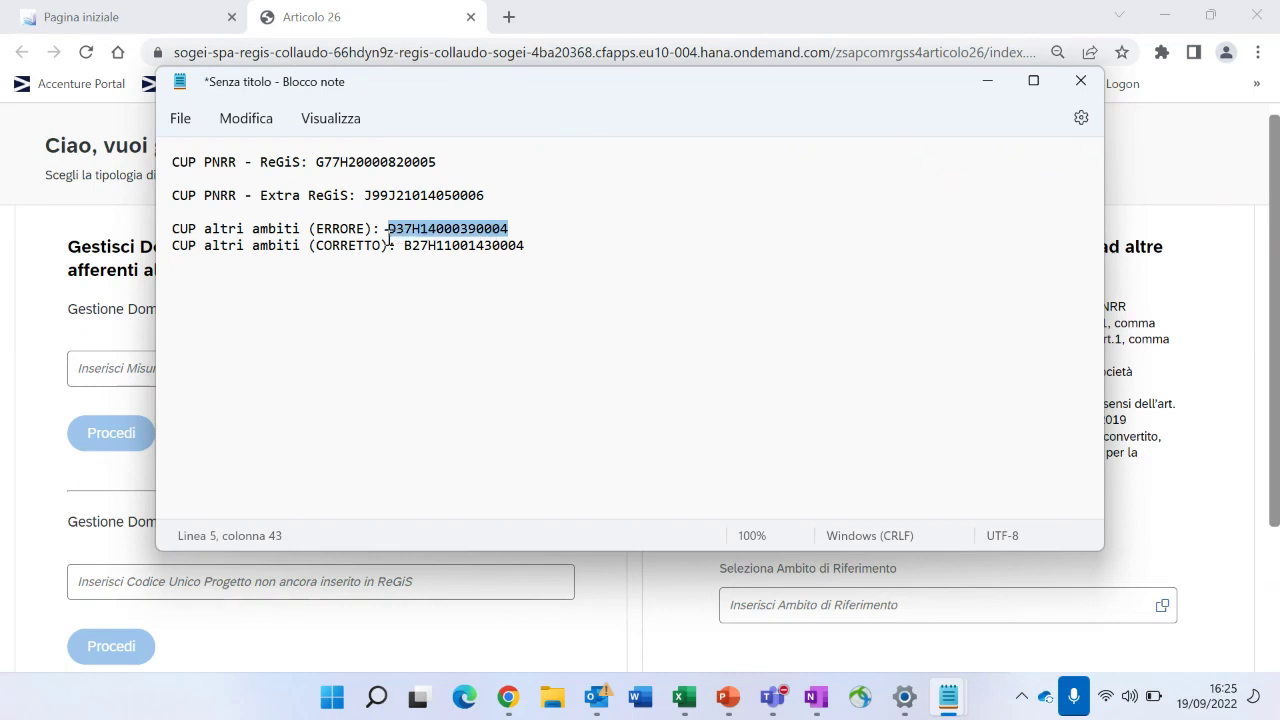
left_click(987, 80)
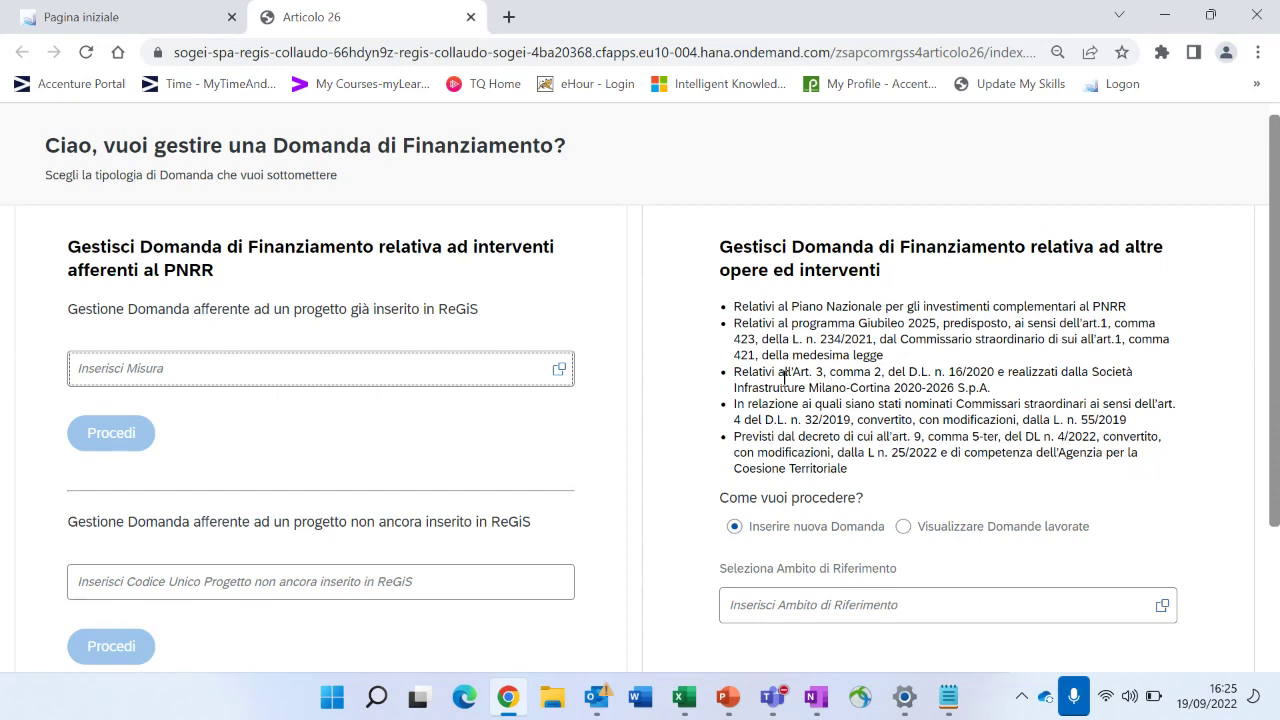
Select the Piano Nazionale per gli investimenti complementari al PNRR scope with measure PNC-F.1 "Polis" for a new application.
scroll(790, 380, "down", 1)
scroll(703, 488, "down", 1)
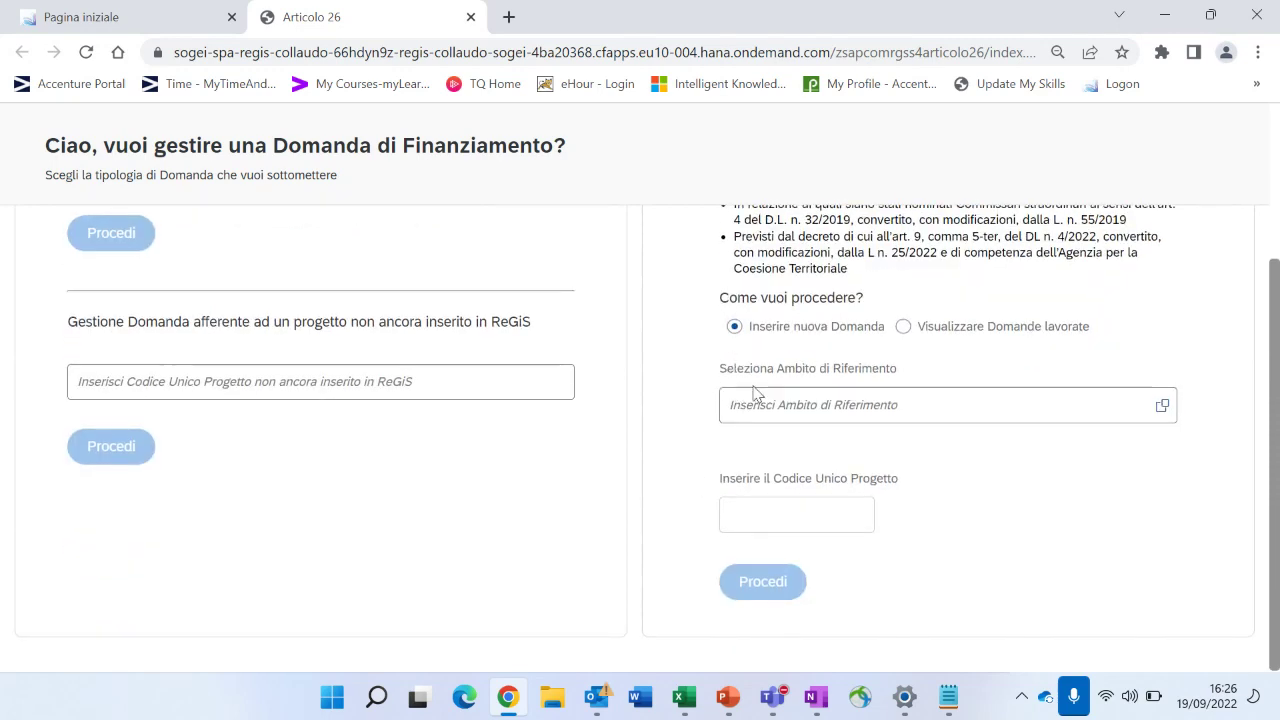
left_click(1164, 406)
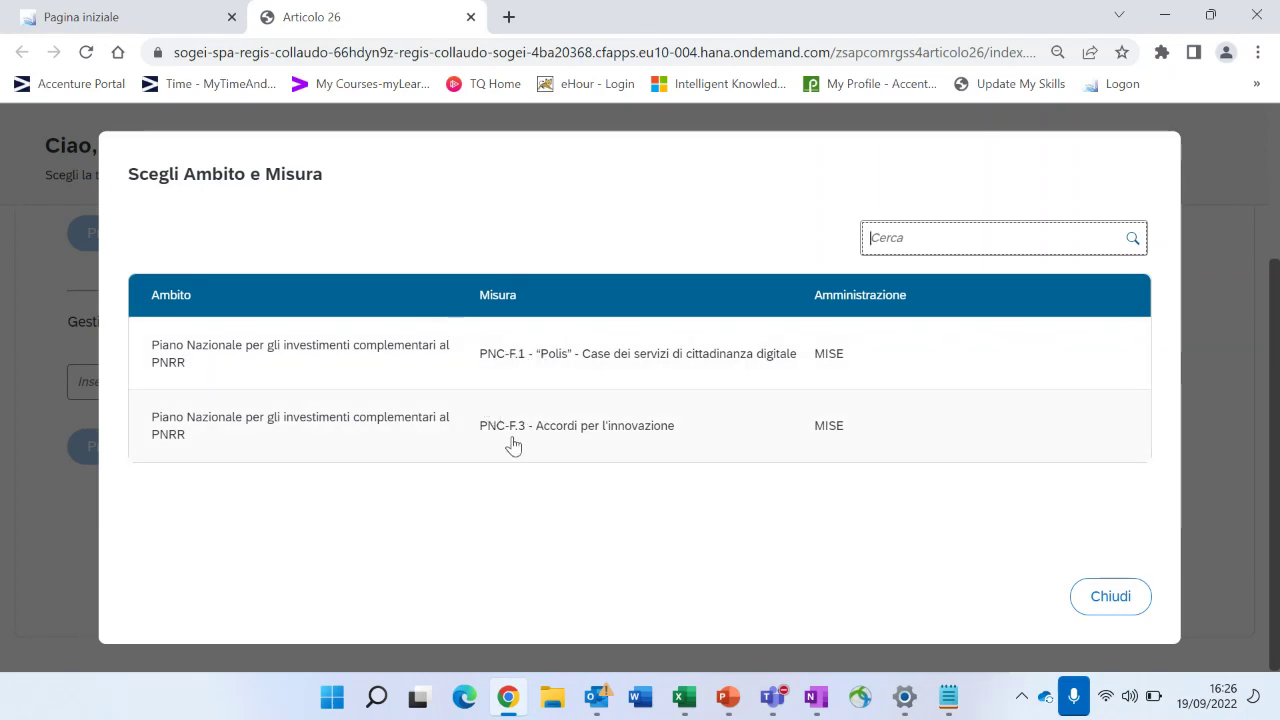
left_click(508, 362)
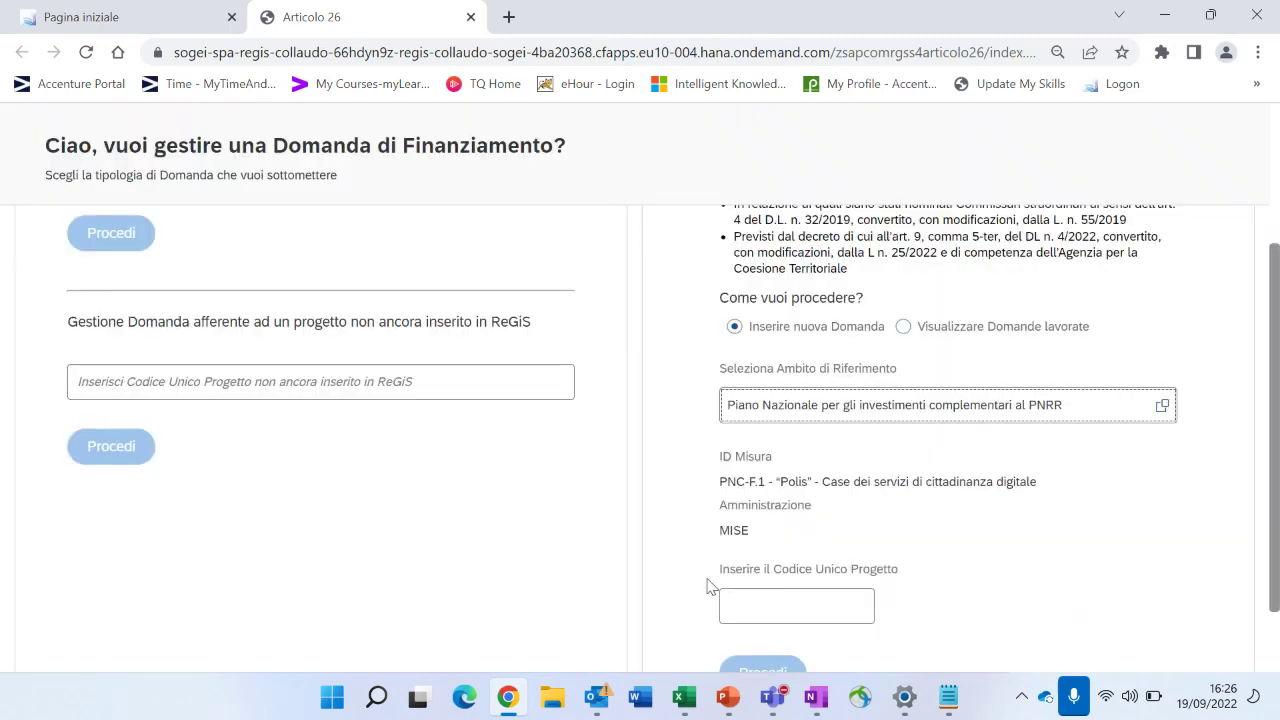
scroll(709, 586, "down", 1)
left_click(810, 512)
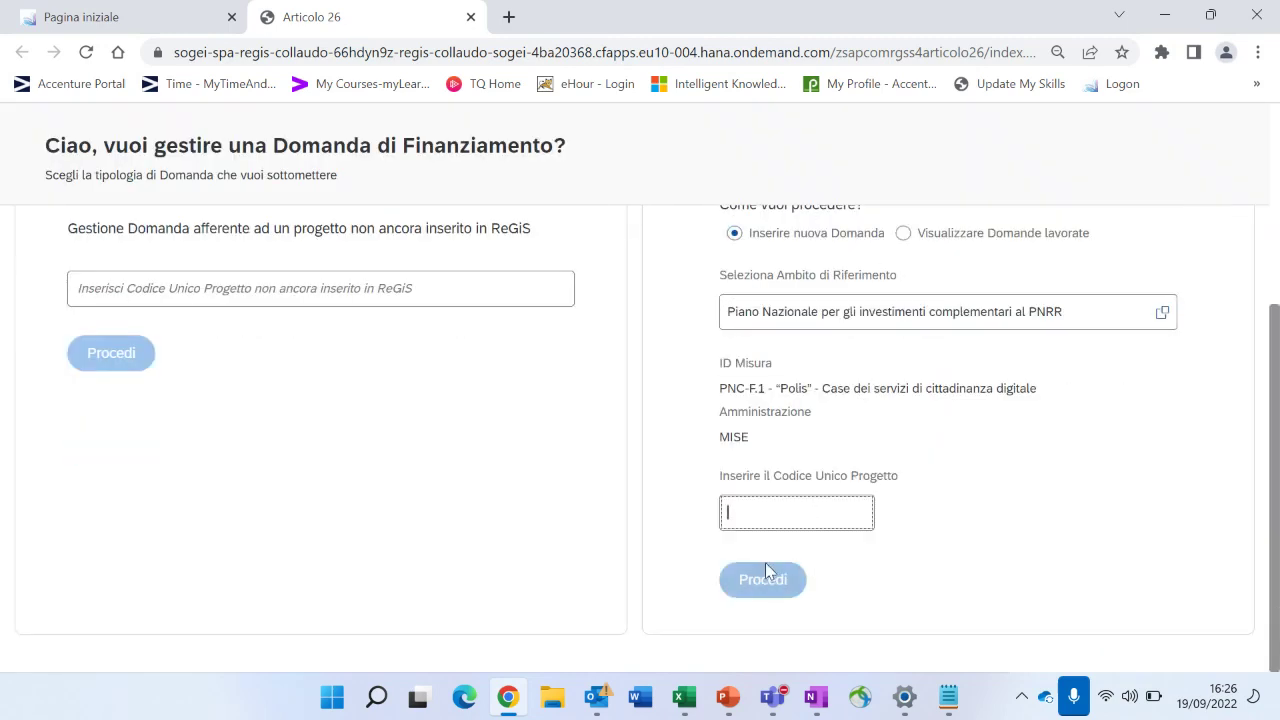
key("ctrl+v")
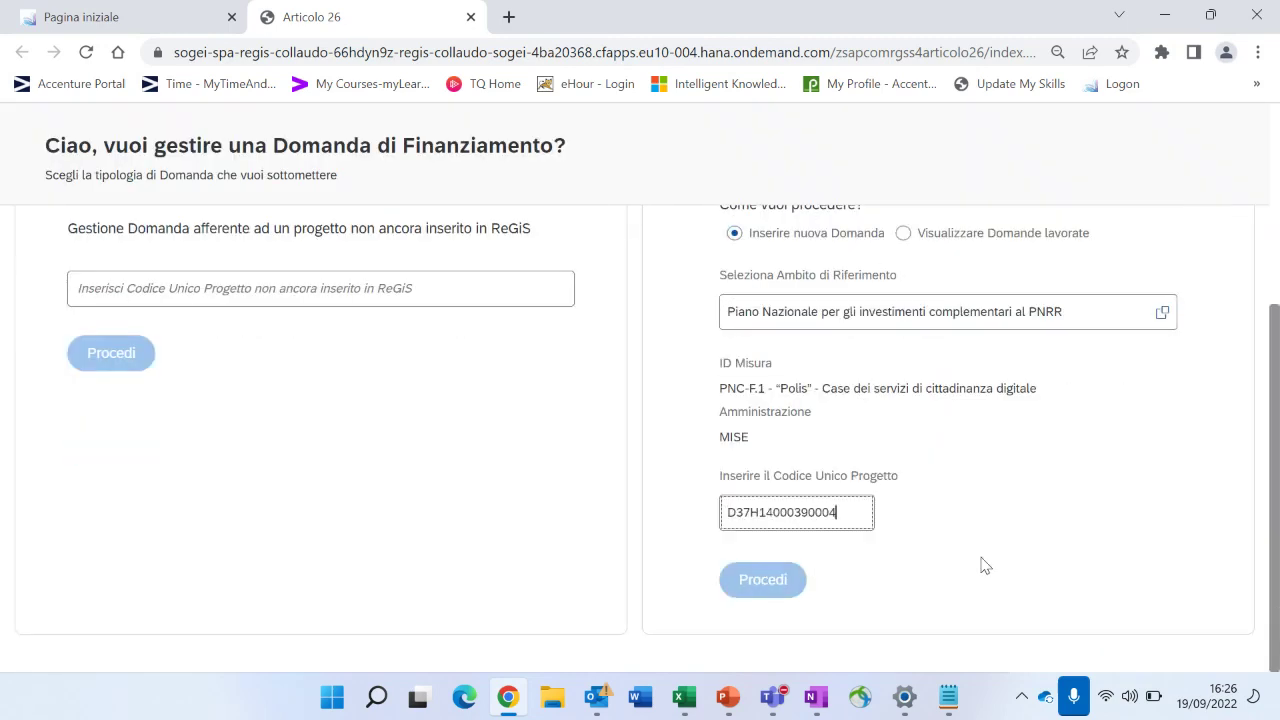
left_click(983, 566)
left_click(766, 578)
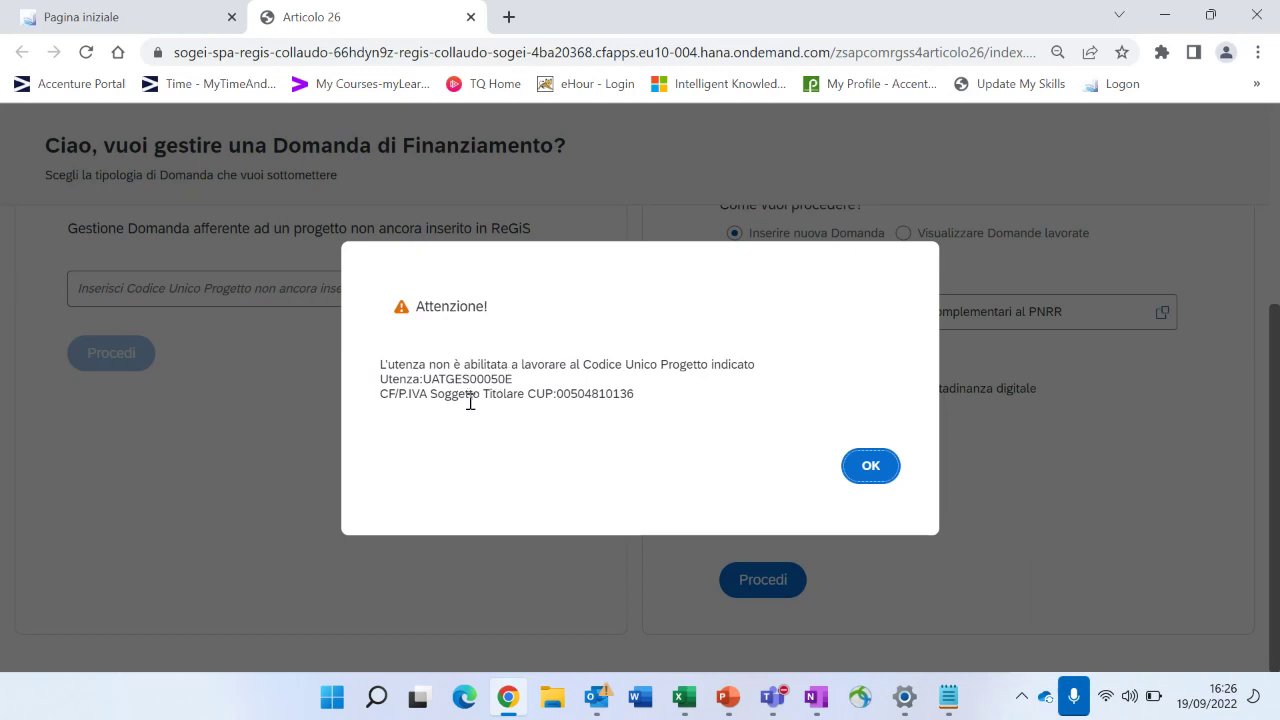
left_click(876, 476)
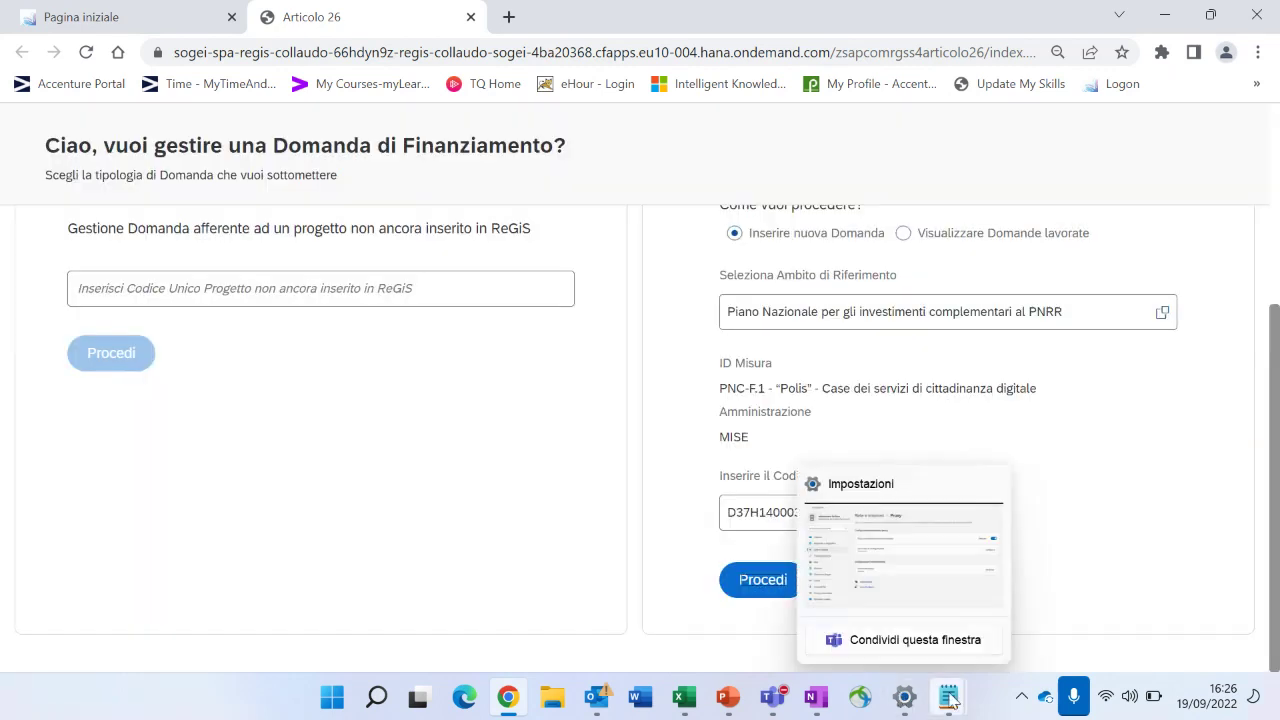
key("alt+Tab")
left_click_drag(524, 245, 406, 257)
key("ctrl+c")
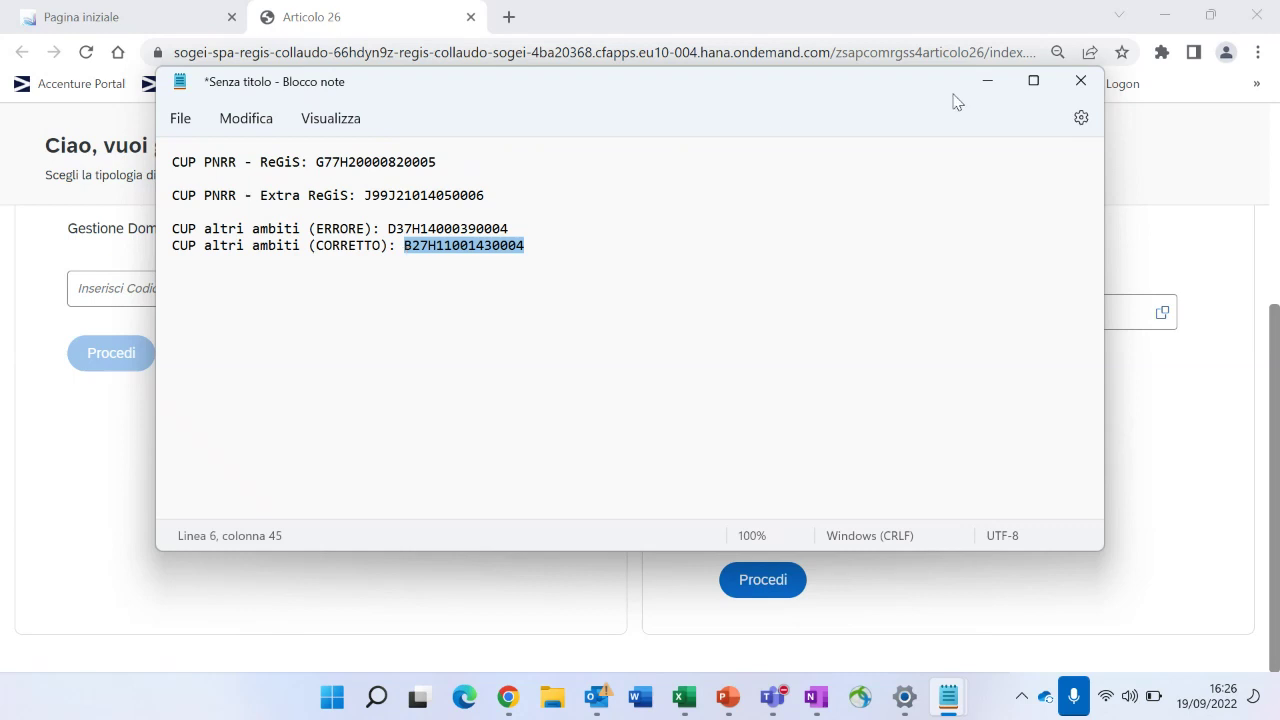
left_click(998, 88)
scroll(1050, 432, "up", 1)
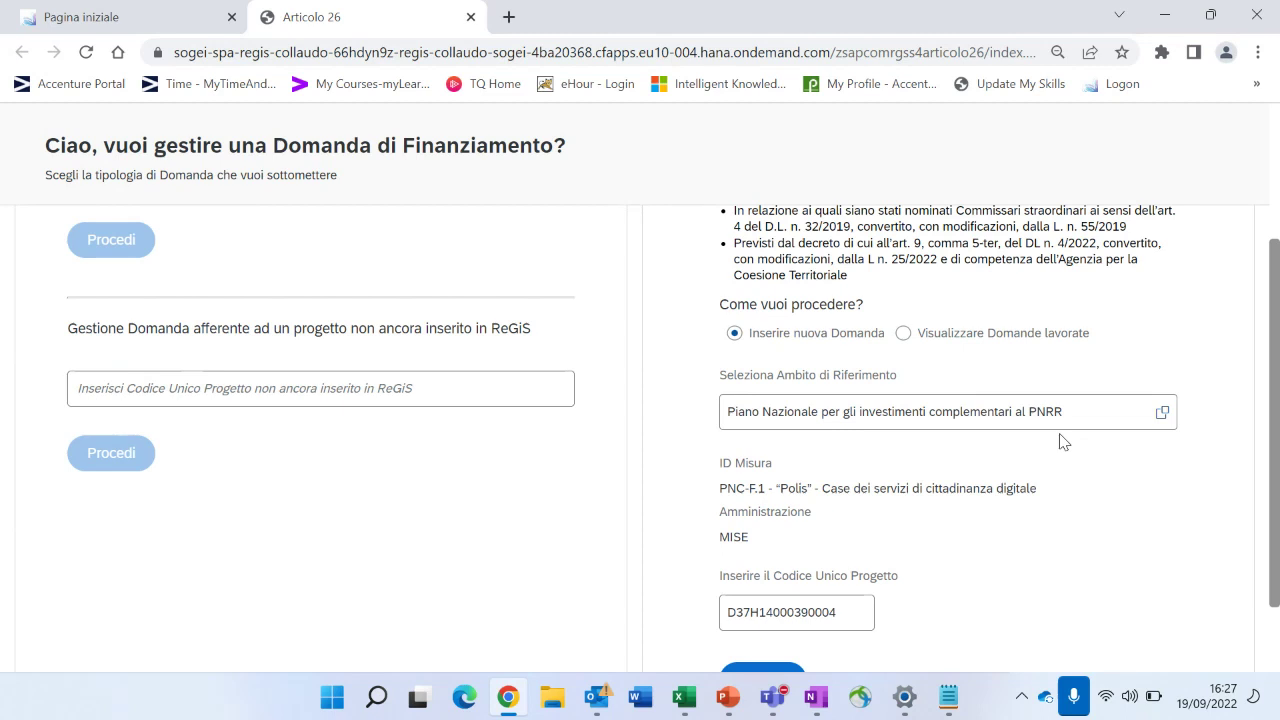
left_click_drag(846, 609, 641, 617)
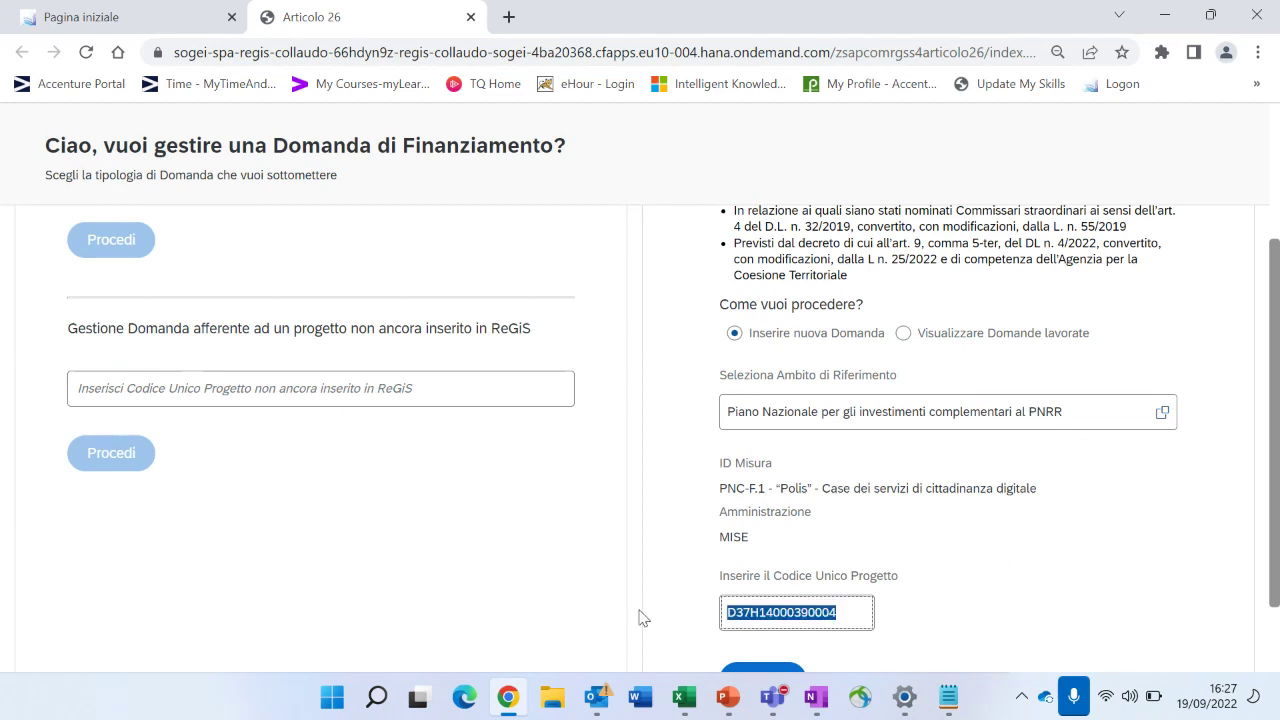
key("ctrl+v")
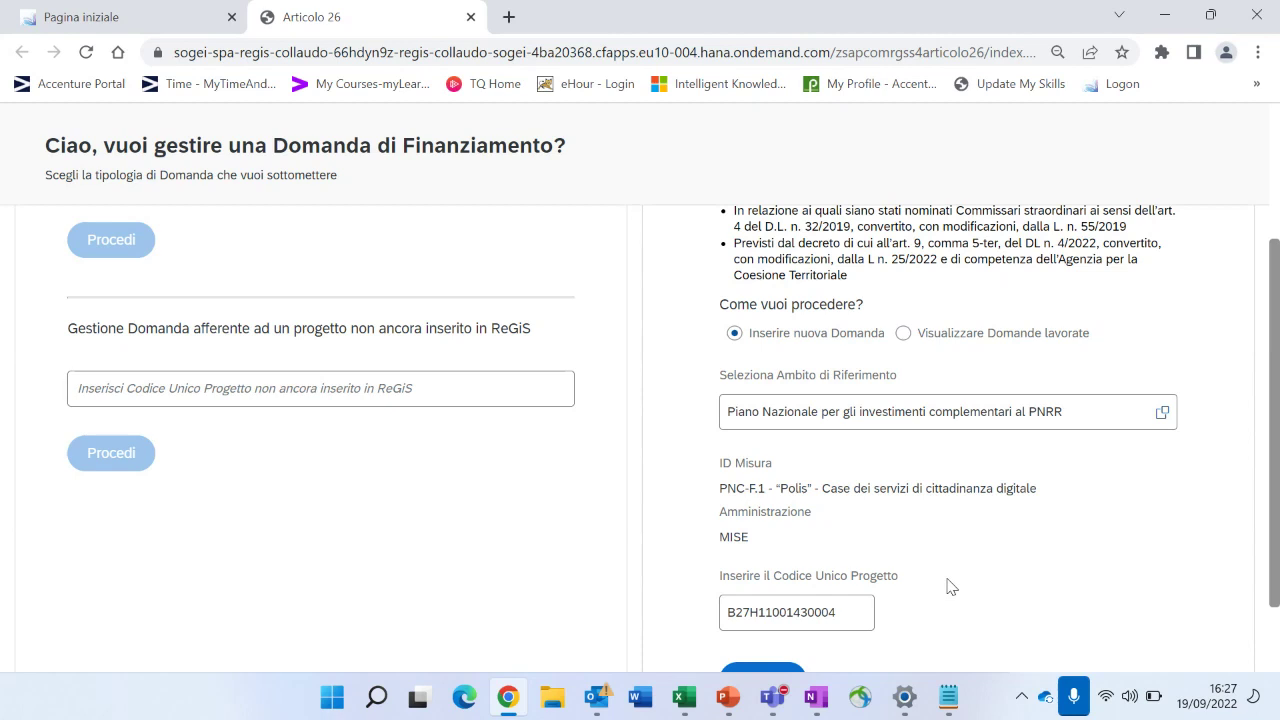
scroll(950, 586, "down", 1)
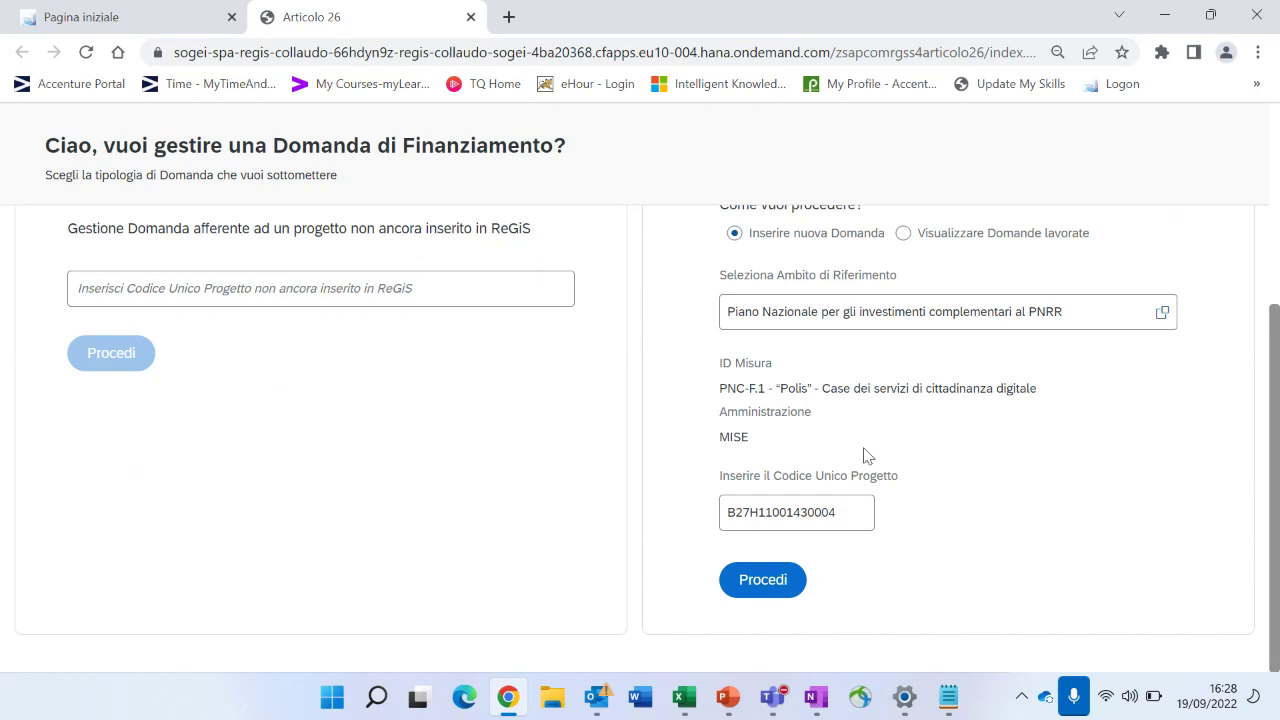
left_click(766, 586)
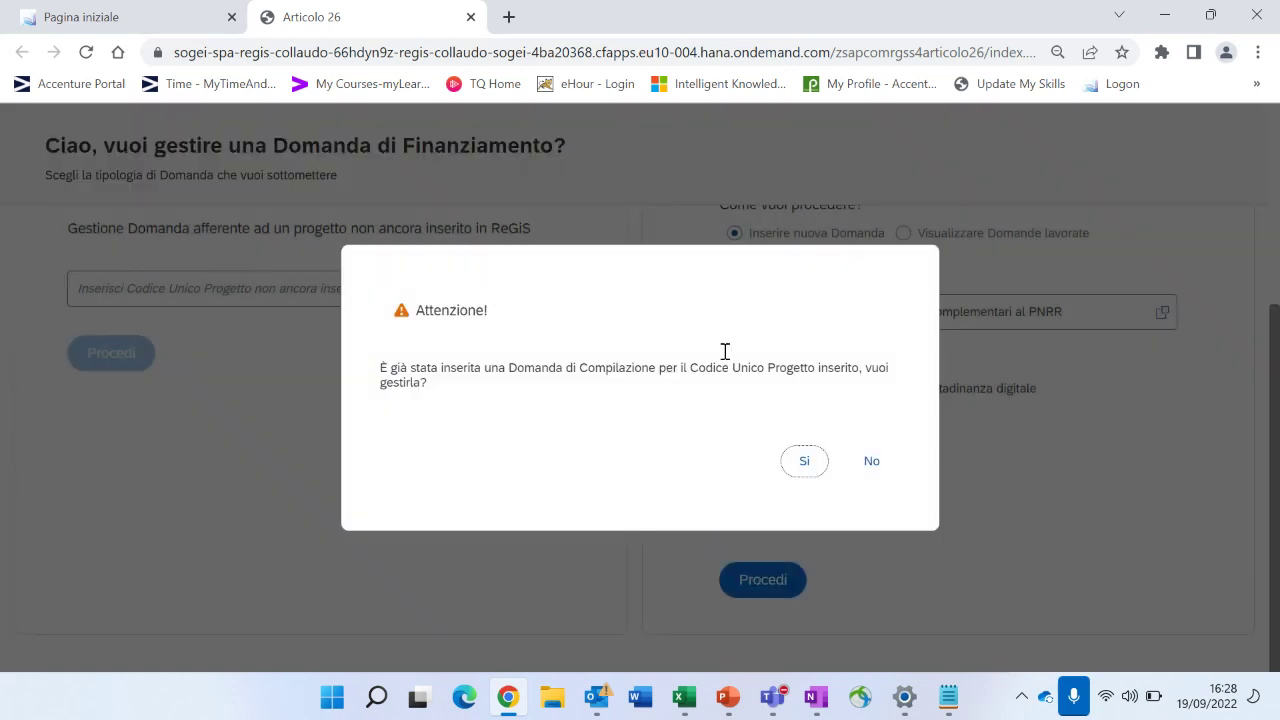
left_click(804, 468)
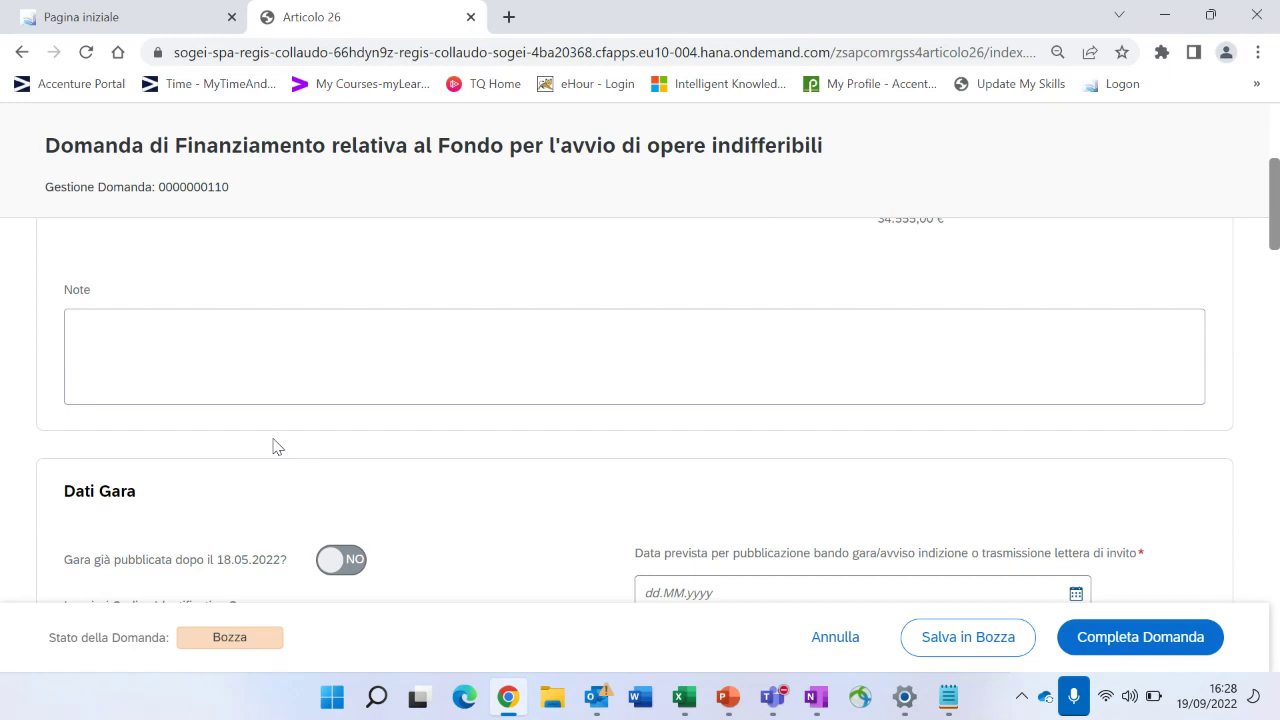
Set the Stato procedurale in Dati Progetto to STUDIO DI FATTIBILITÀ.
scroll(320, 378, "up", 3)
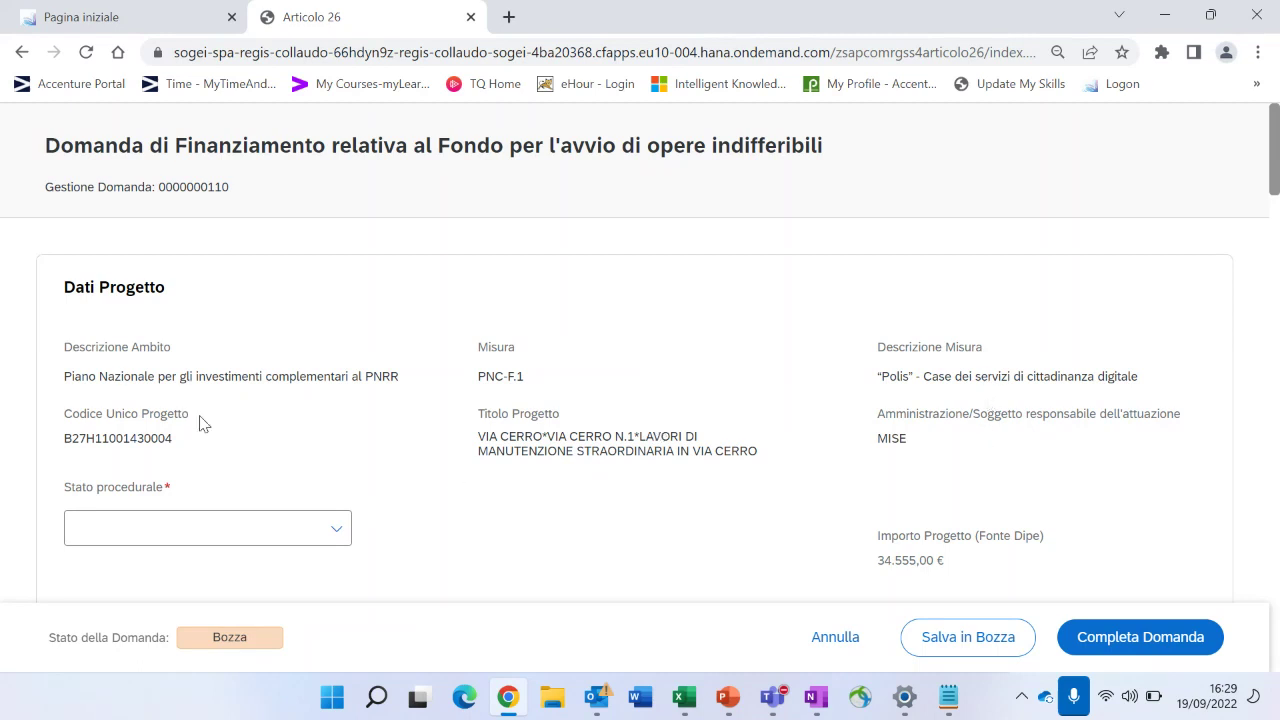
scroll(200, 423, "down", 1)
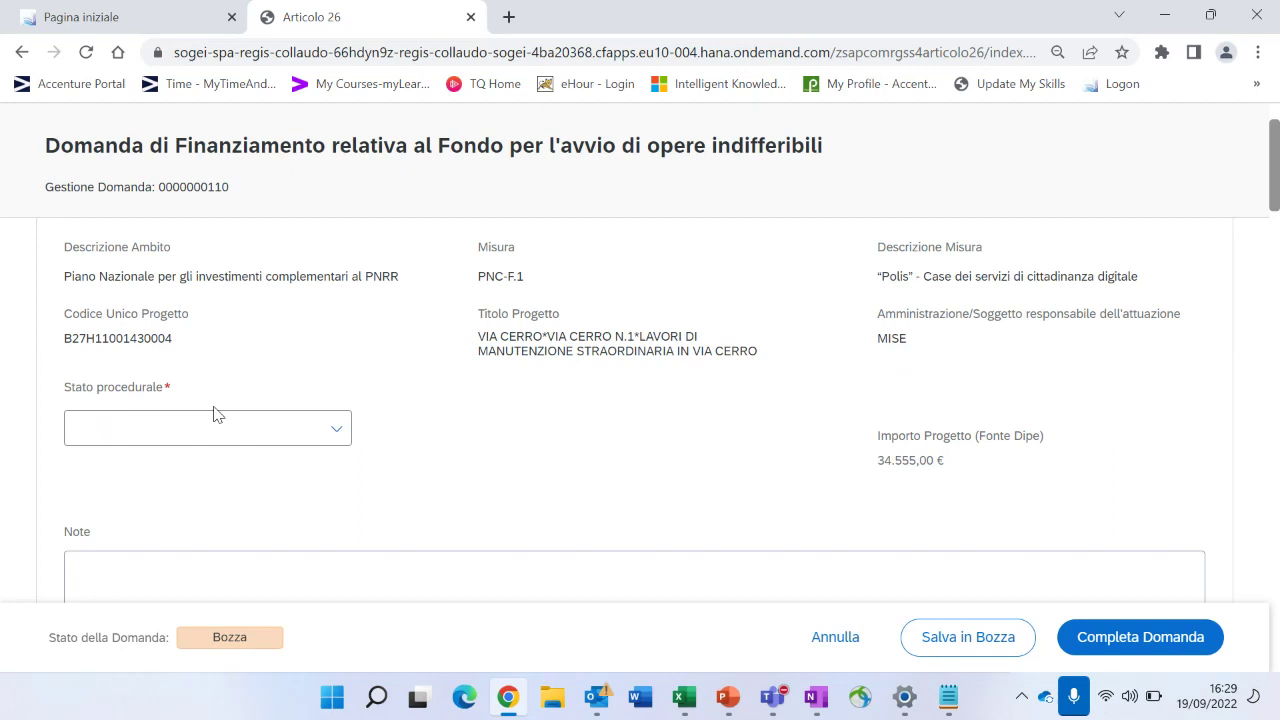
left_click(347, 438)
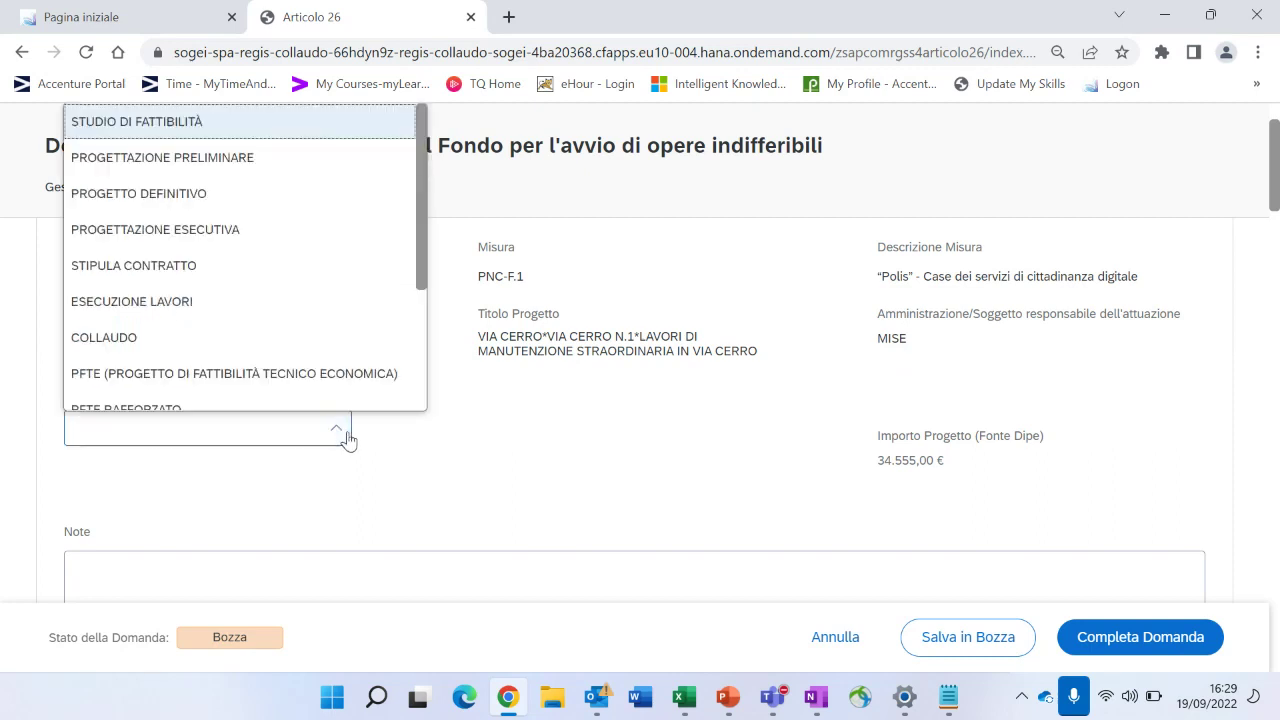
left_click(266, 125)
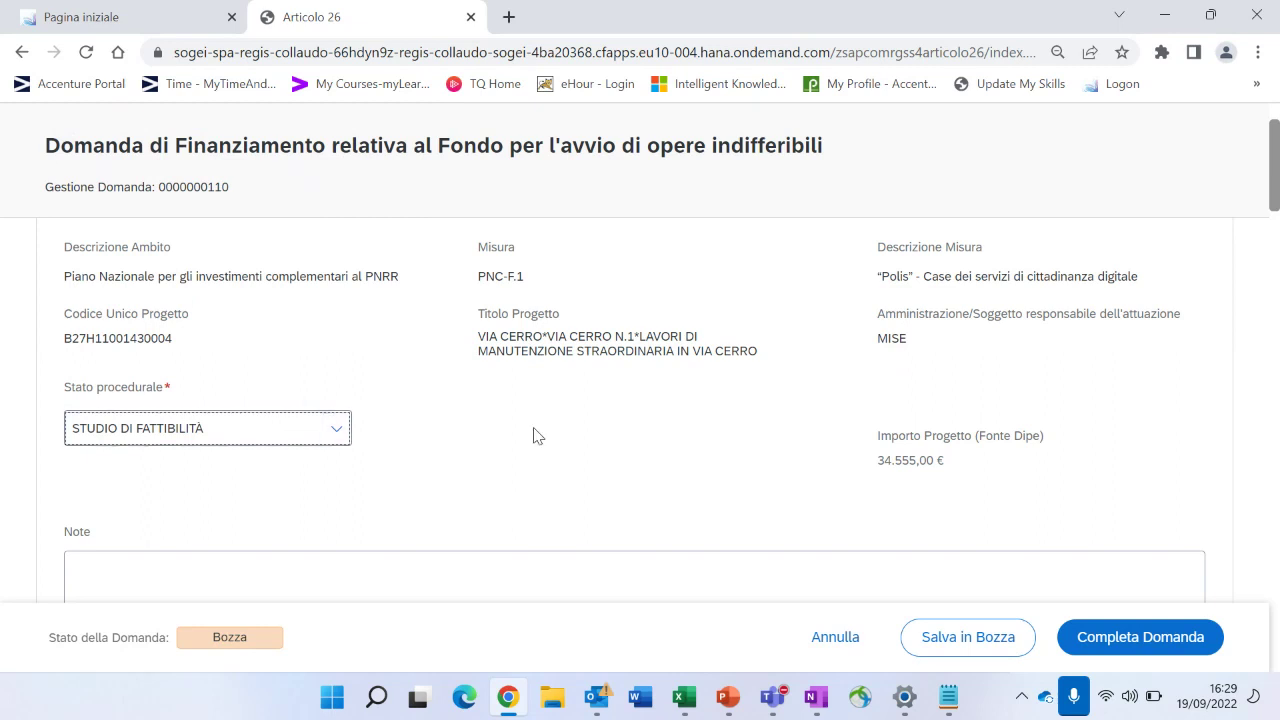
Switch "Gara già pubblicata dopo il 18.05.2022?" in Dati Gara to SI to view its fields, and return it to NO.
scroll(533, 436, "down", 1)
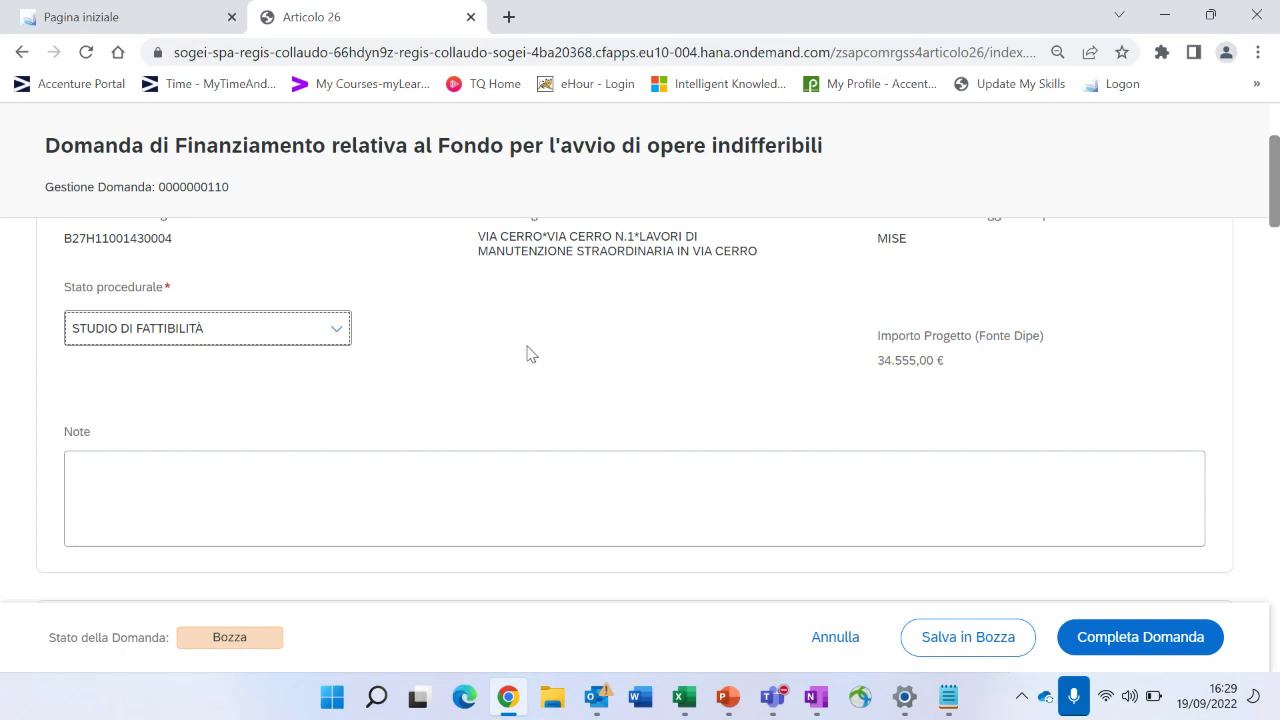
scroll(528, 353, "down", 4)
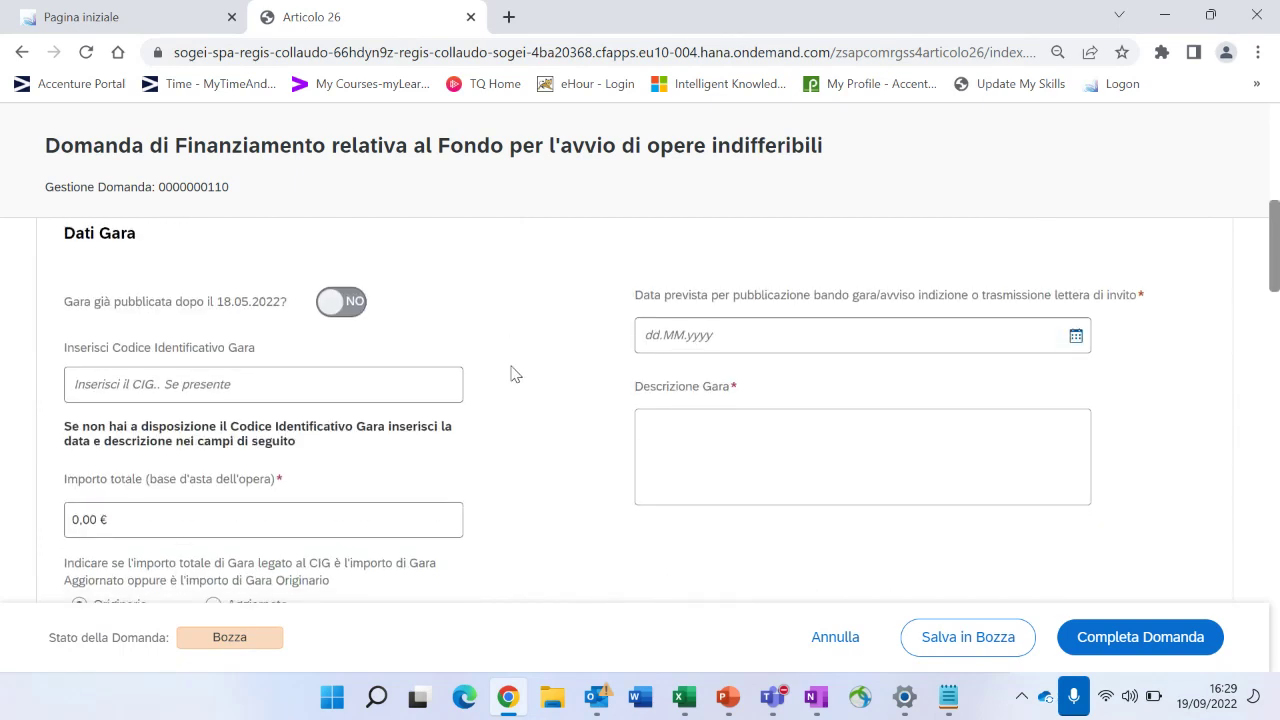
left_click(333, 305)
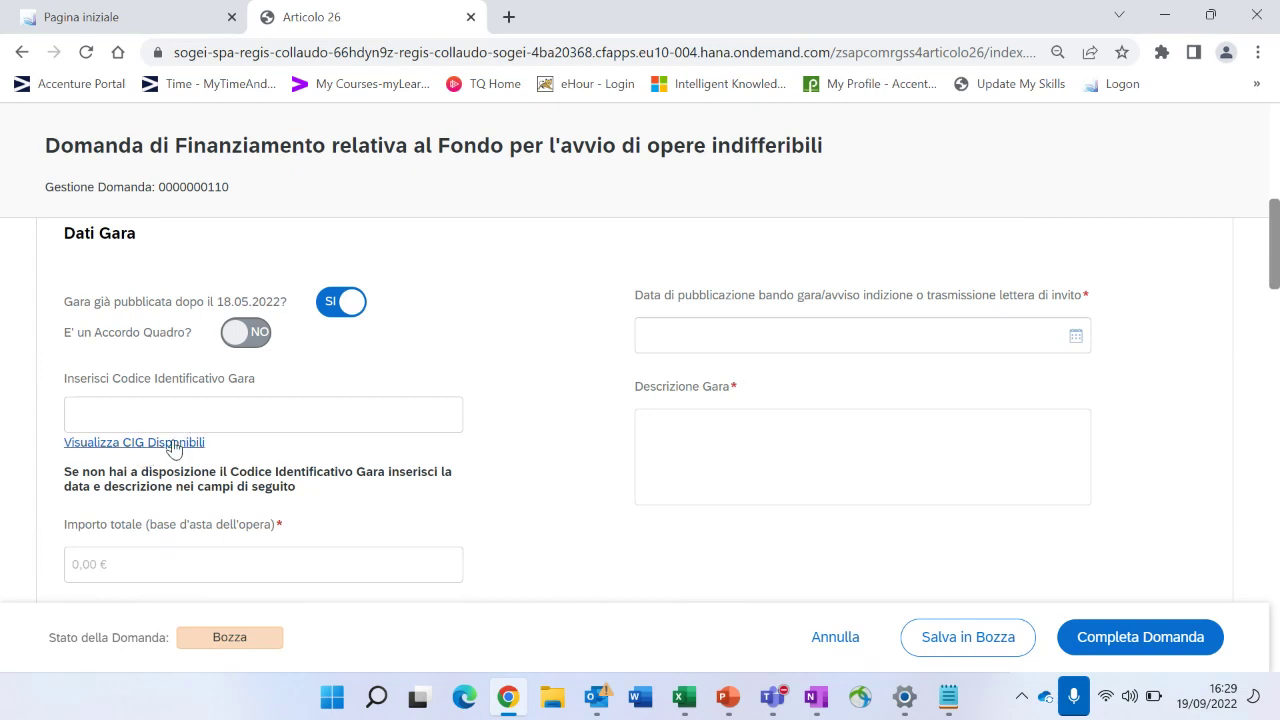
left_click(358, 313)
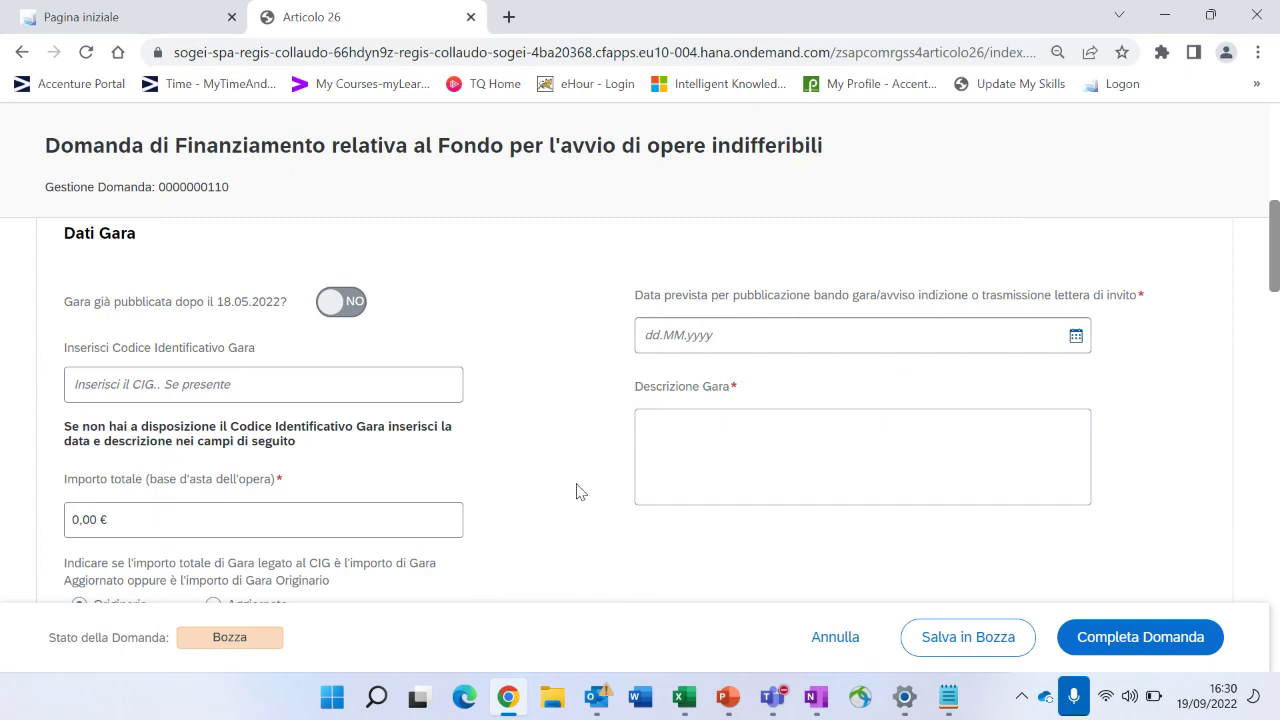
Review the Dati Progetto section and the Dati Gara fields for date, description and tender amounts.
scroll(480, 400, "up", 4)
scroll(565, 343, "up", 2)
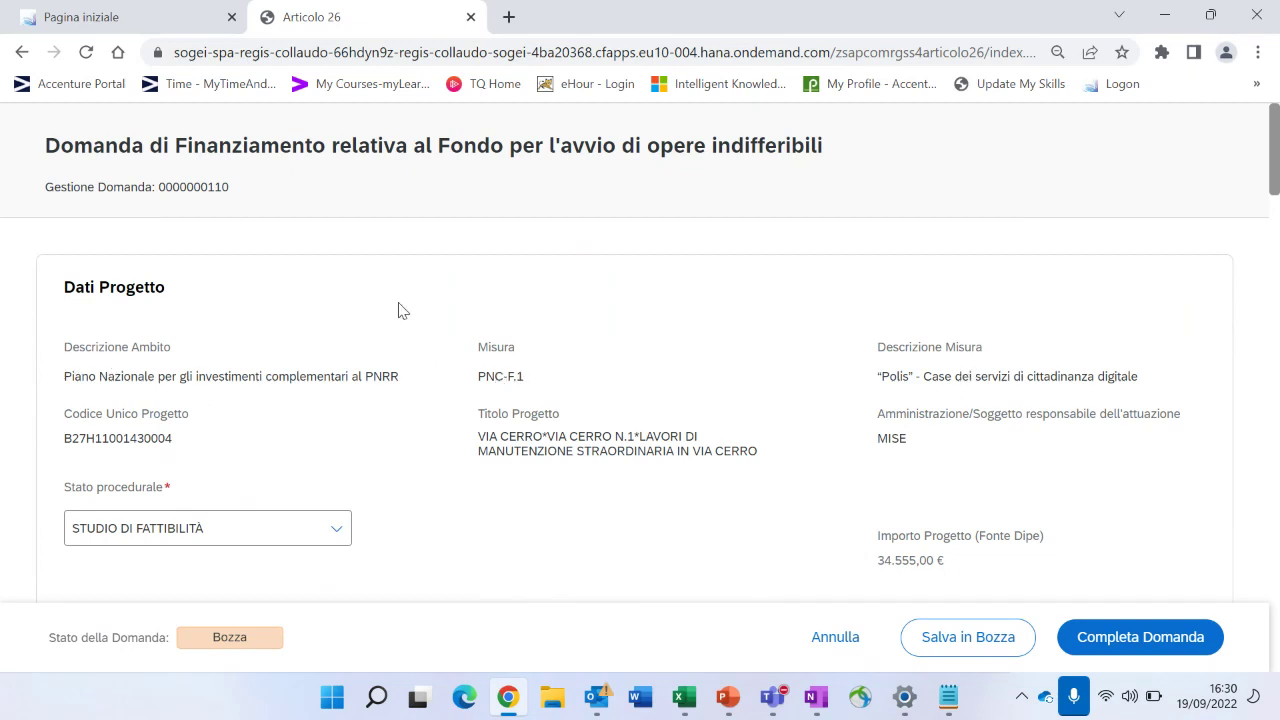
scroll(405, 303, "down", 6)
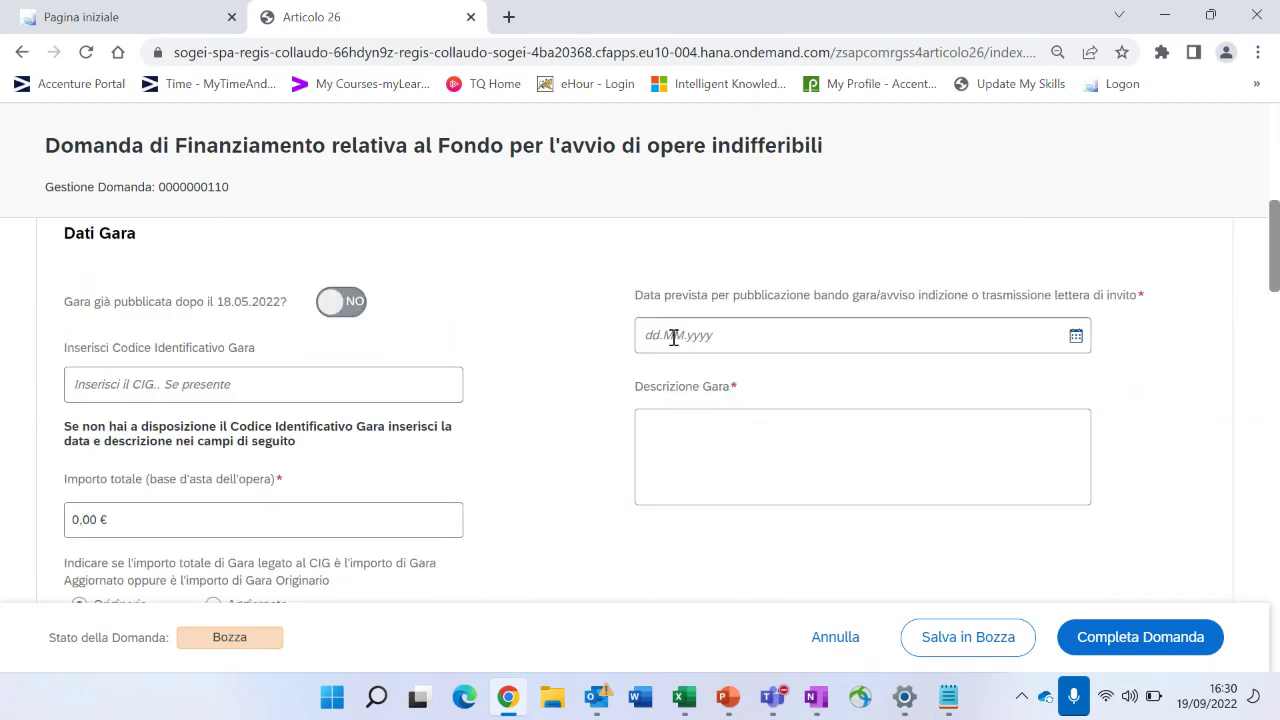
scroll(672, 336, "down", 1)
scroll(480, 372, "down", 1)
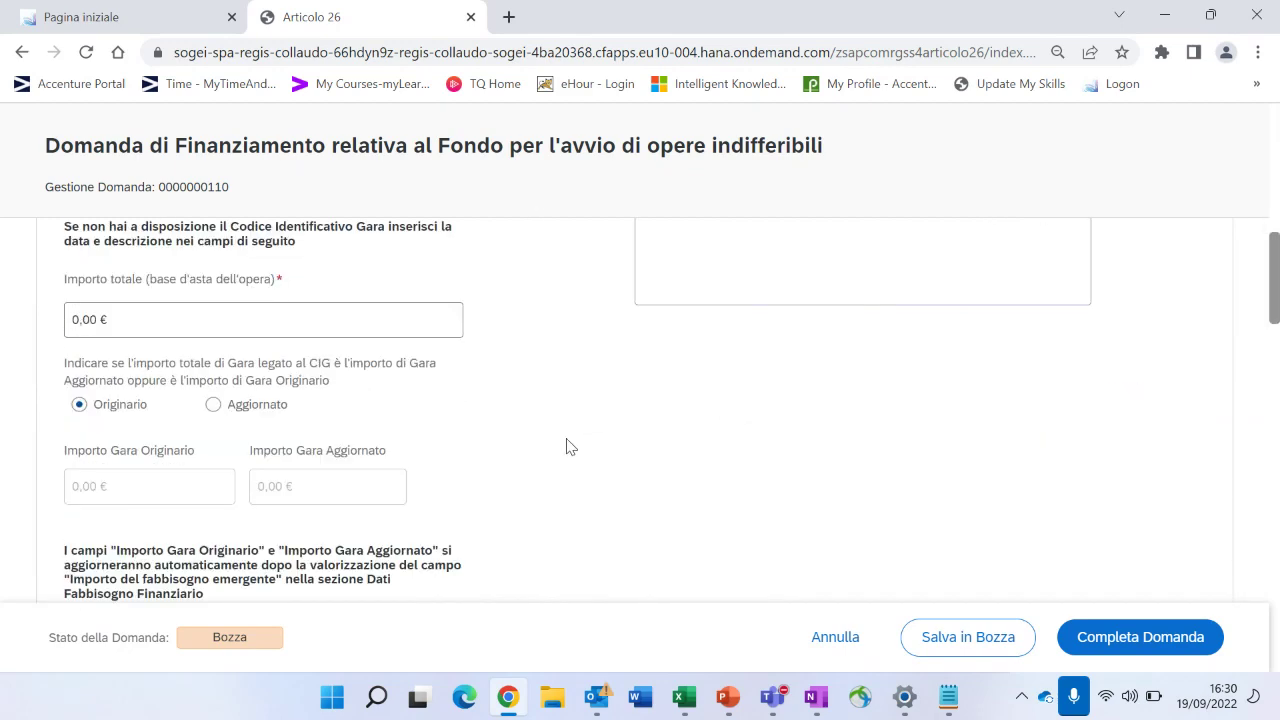
scroll(560, 430, "up", 1)
scroll(540, 382, "down", 1)
Examine the calculation parameter options and amounts in Dati Fabbisogno Finanziario, the annual breakdown table, and Fonte di Finanziamento del Progetto.
scroll(517, 417, "down", 4)
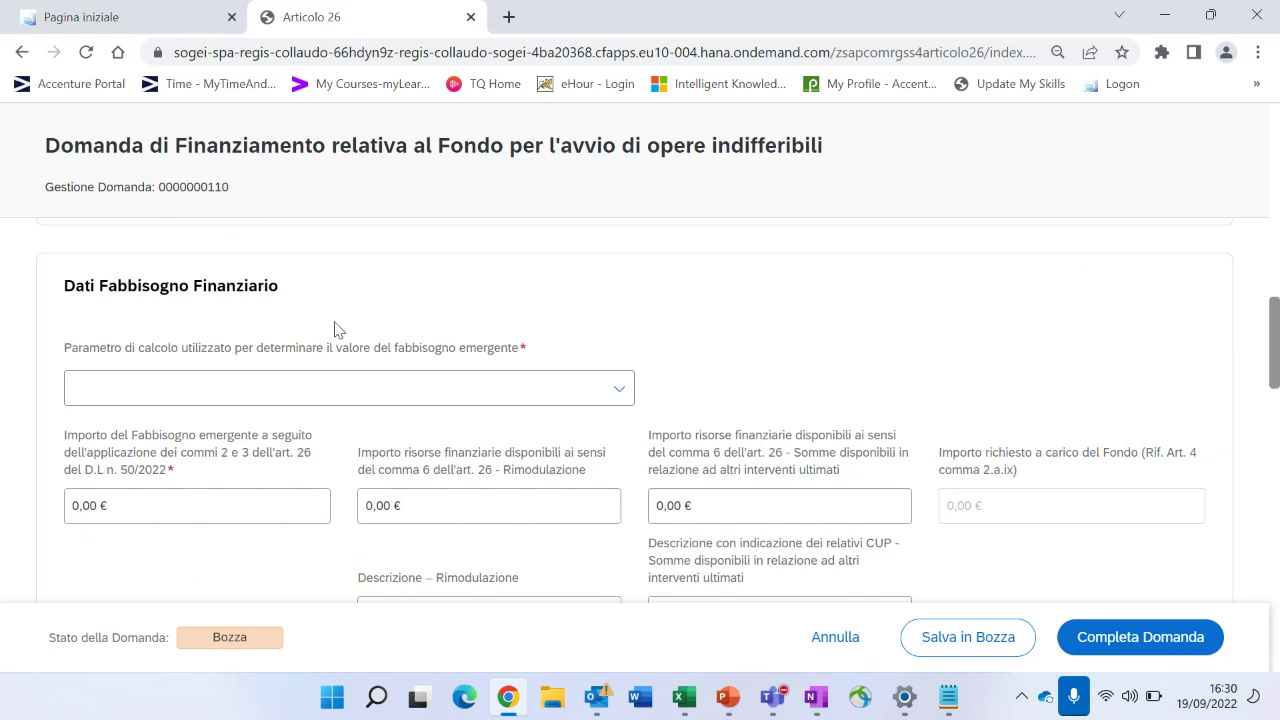
left_click(620, 389)
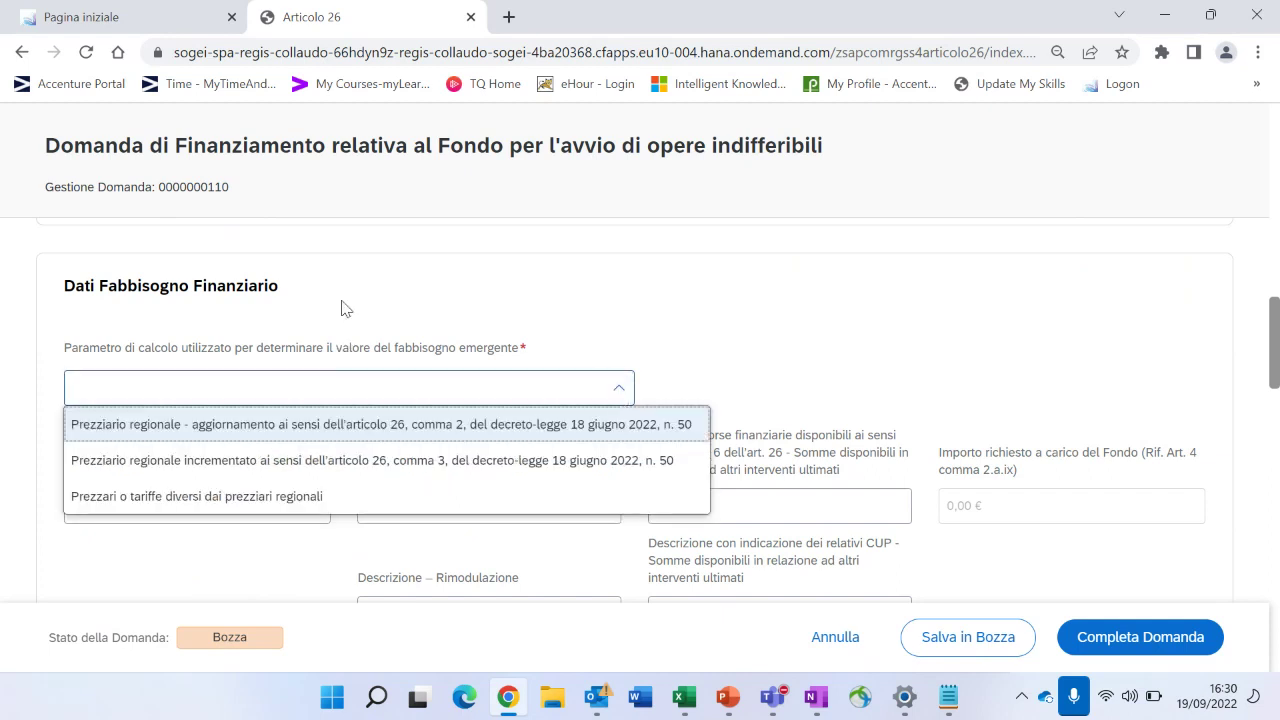
left_click(468, 317)
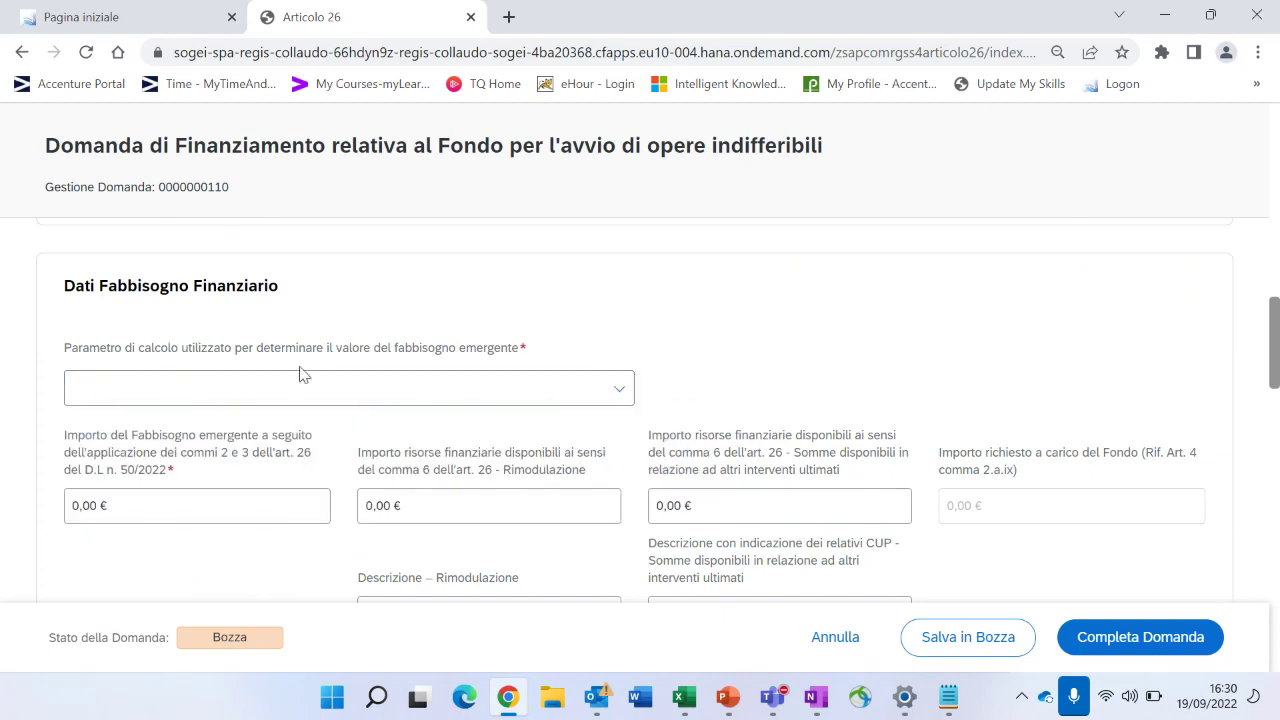
scroll(300, 374, "down", 1)
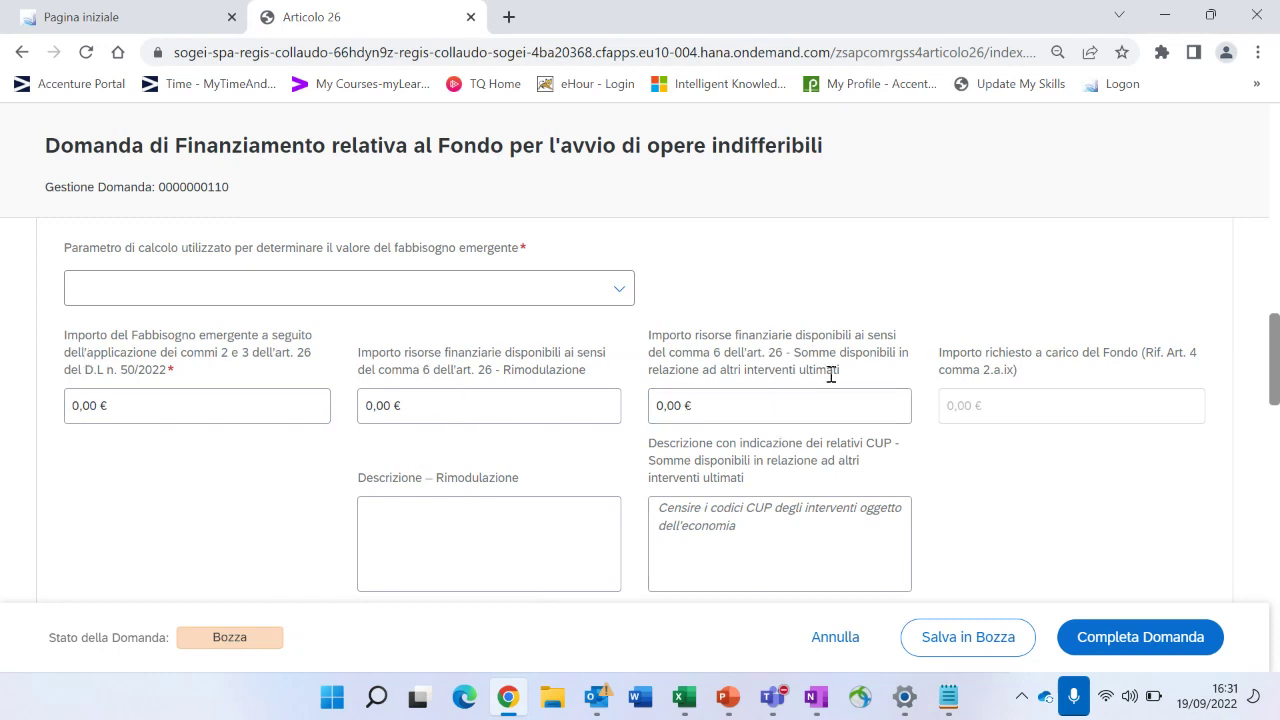
scroll(639, 334, "down", 3)
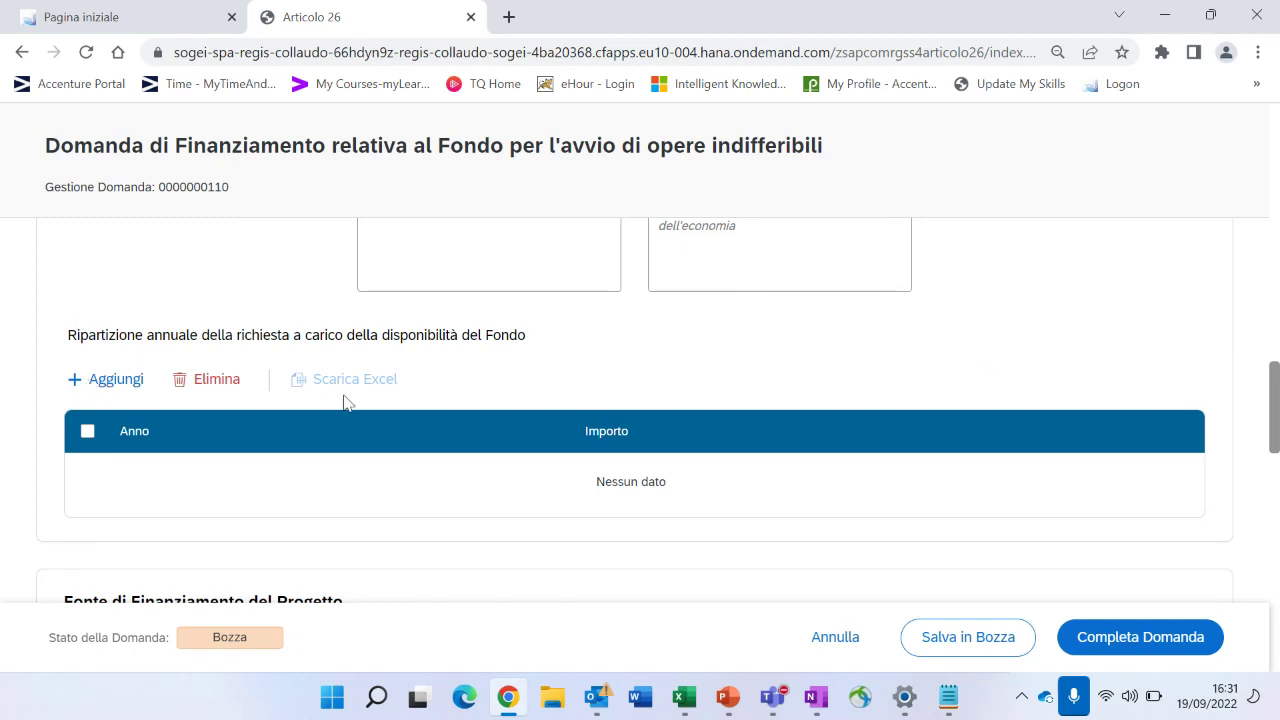
scroll(520, 358, "down", 1)
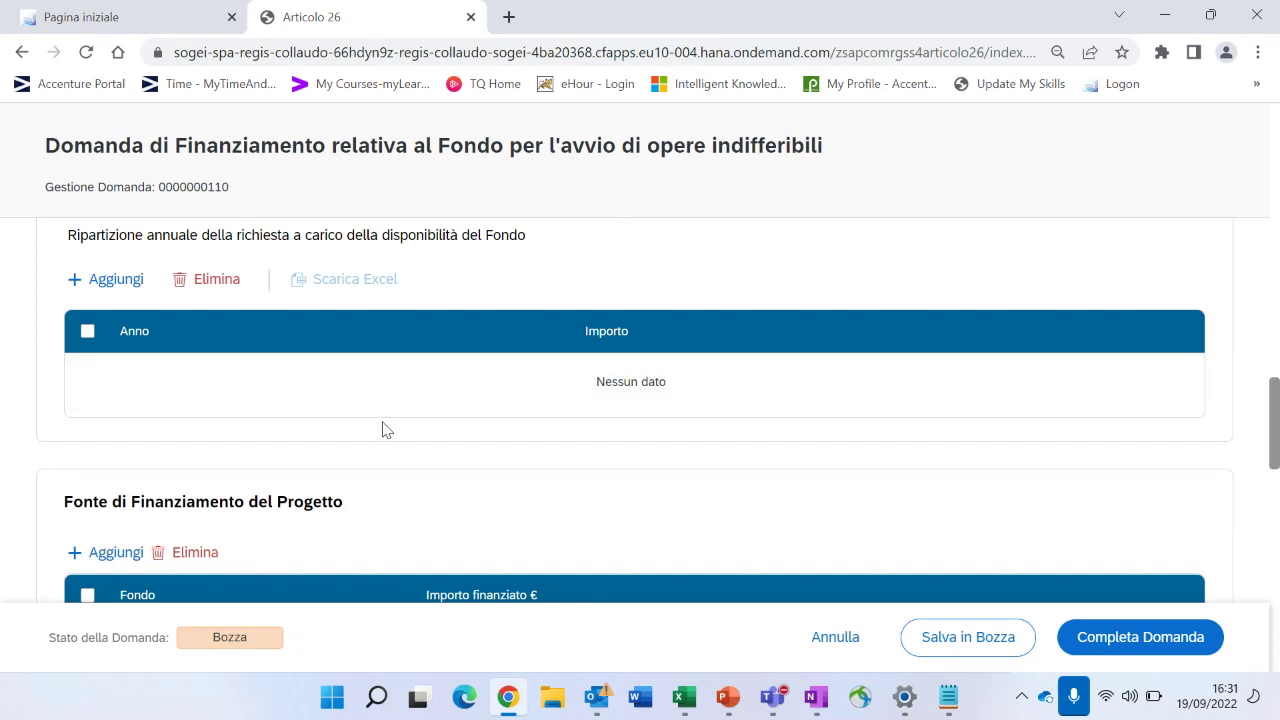
scroll(30, 415, "down", 1)
scroll(4, 427, "down", 1)
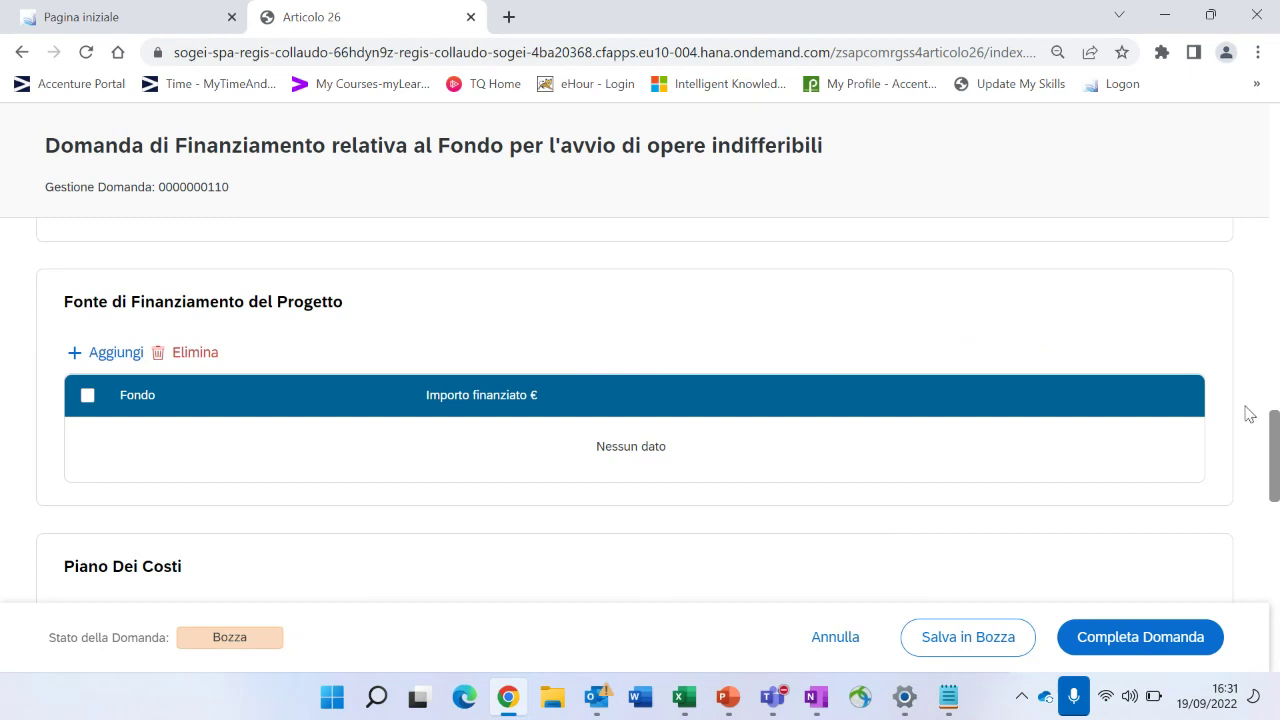
Add a project funding source with Fonte Altri Contributi Comunitari, chosen after viewing the full list of sources, and an Importo of 20.000,00 €.
left_click(106, 355)
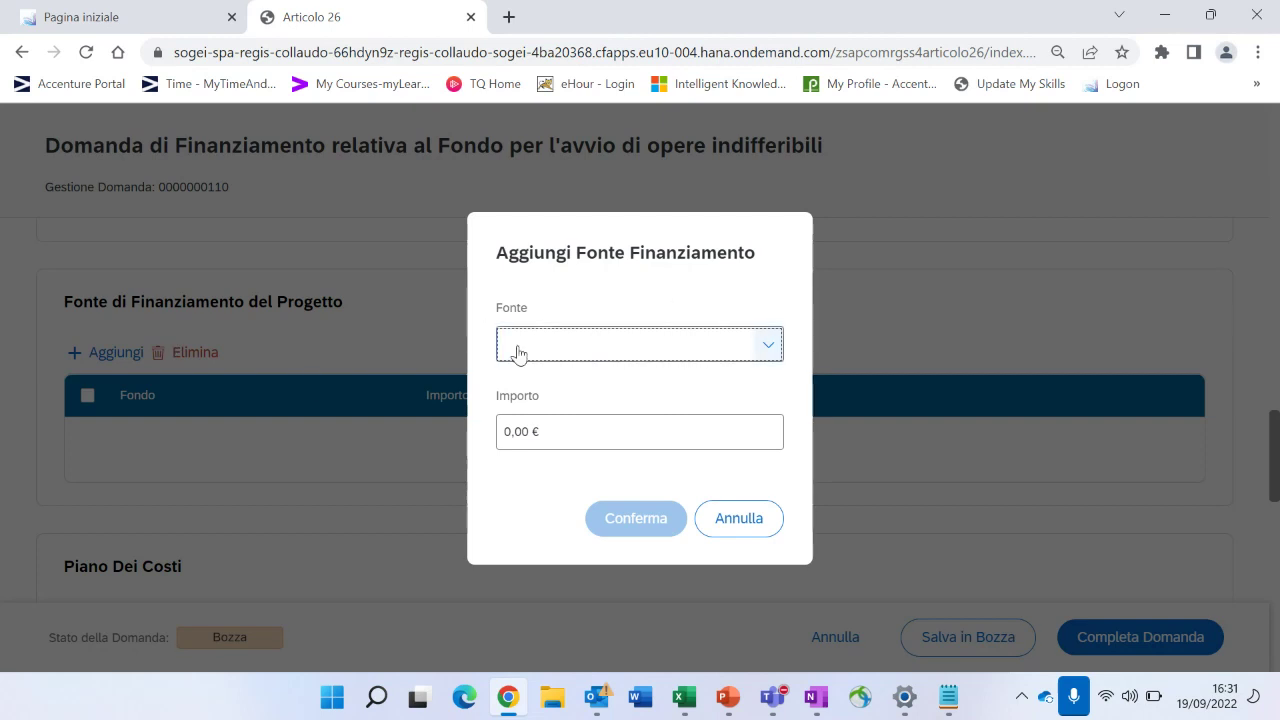
left_click(765, 345)
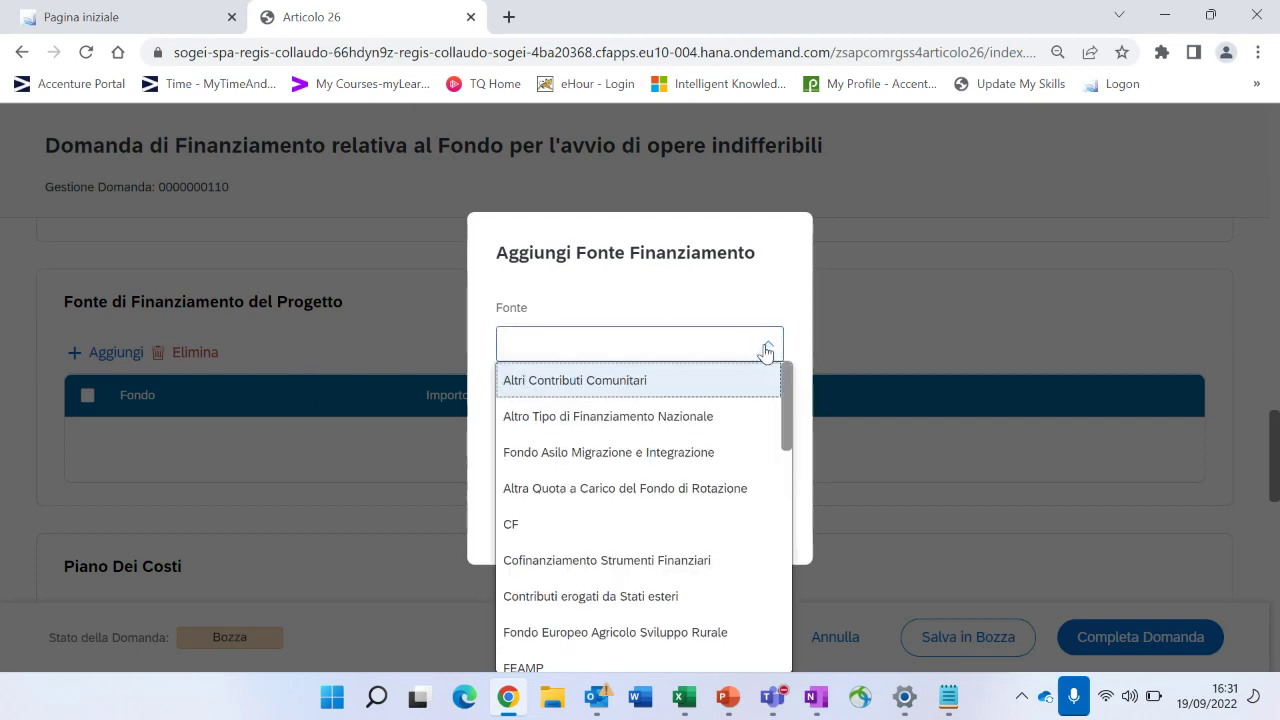
scroll(663, 385, "down", 1)
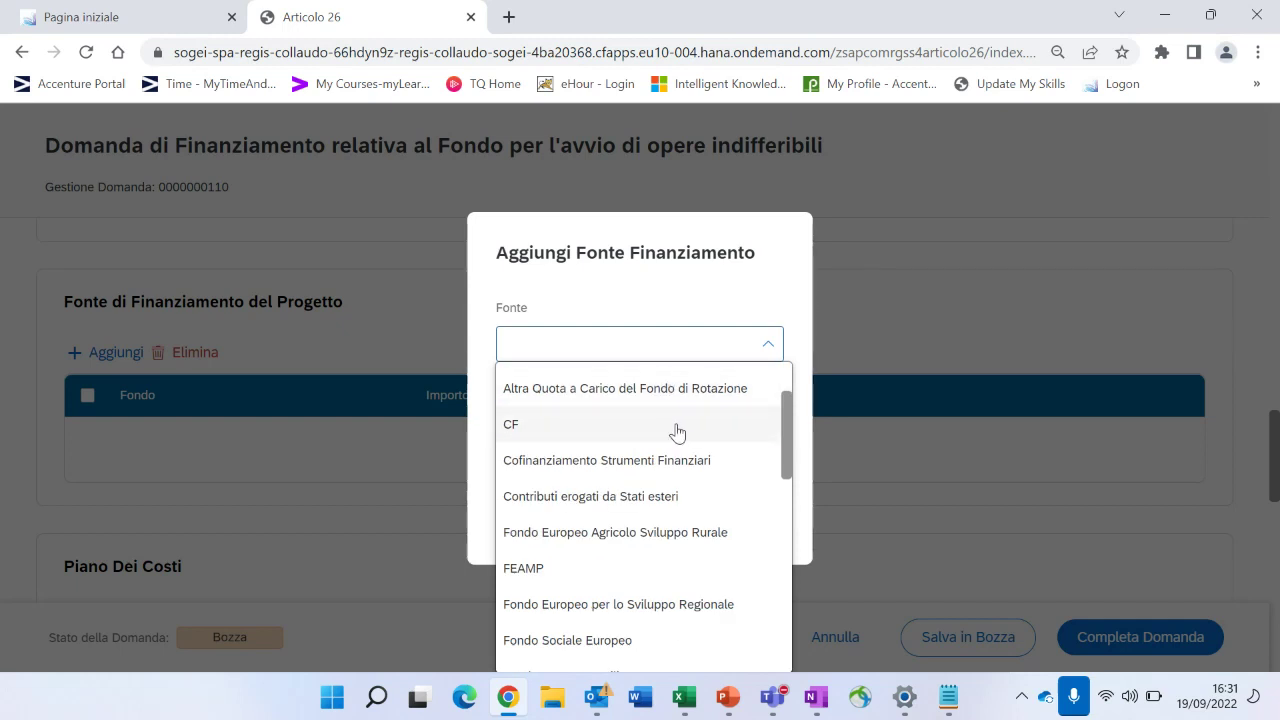
scroll(678, 432, "down", 1)
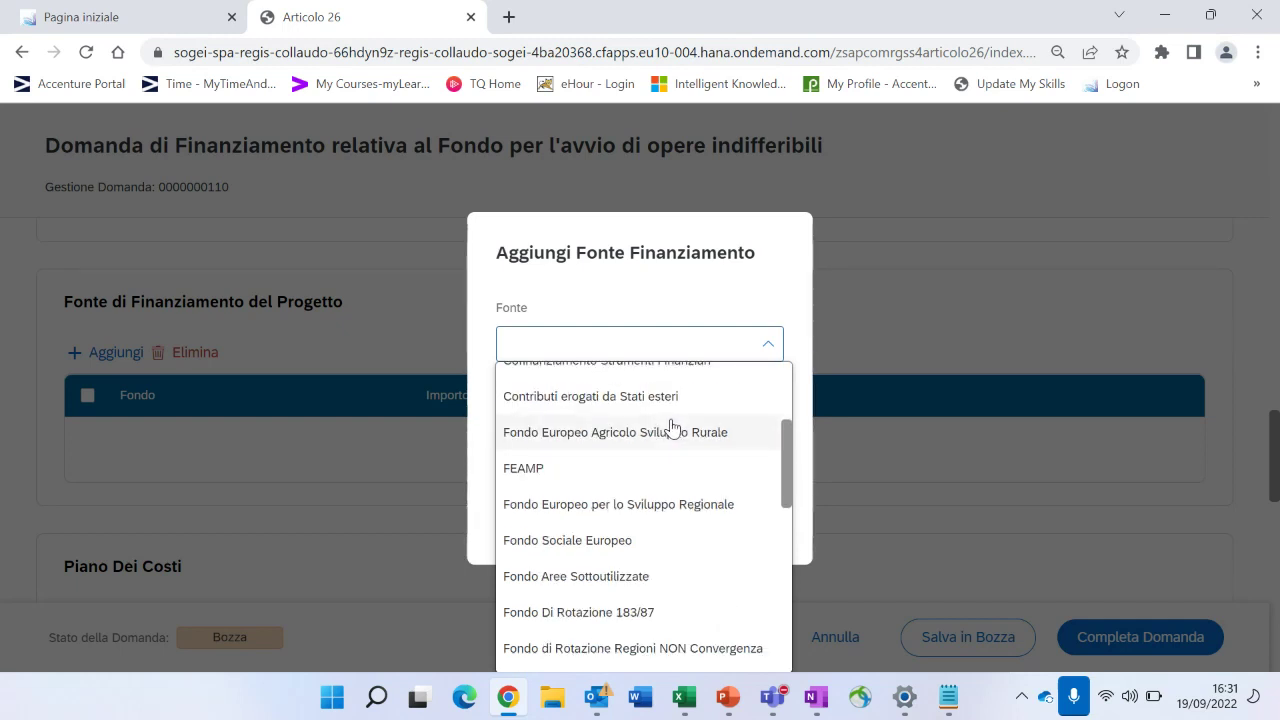
scroll(674, 428, "down", 2)
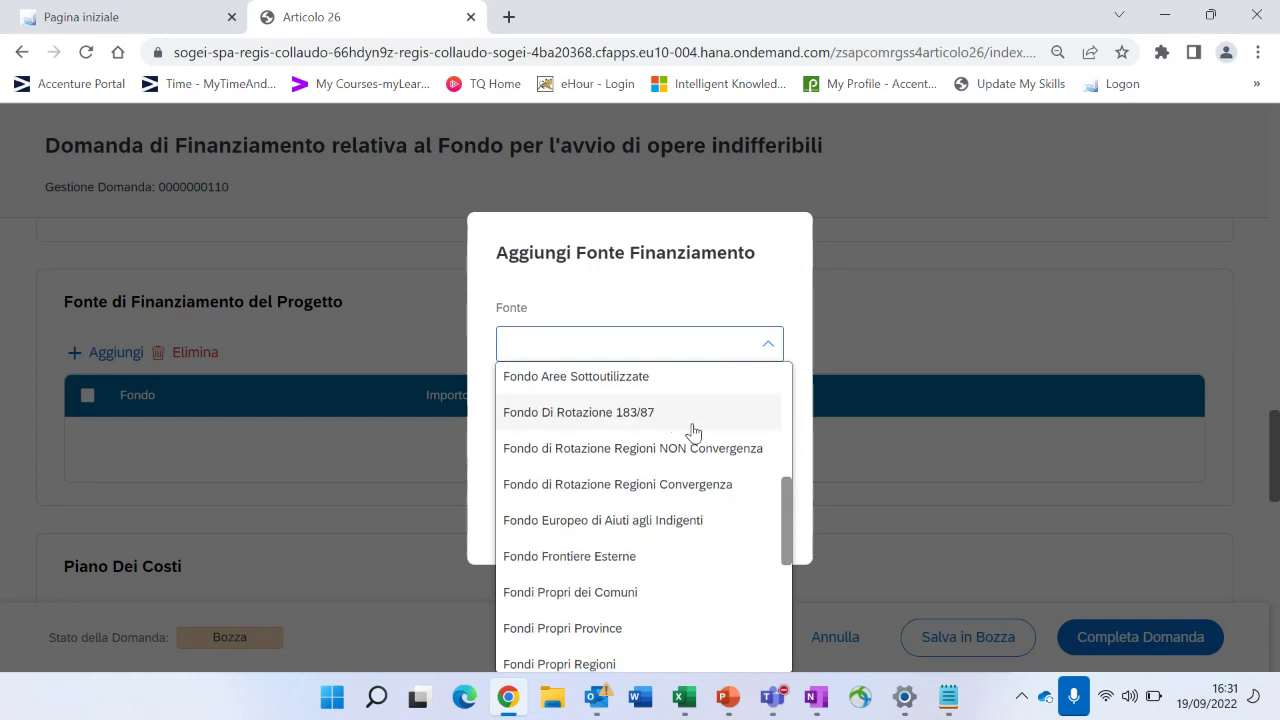
scroll(740, 490, "down", 1)
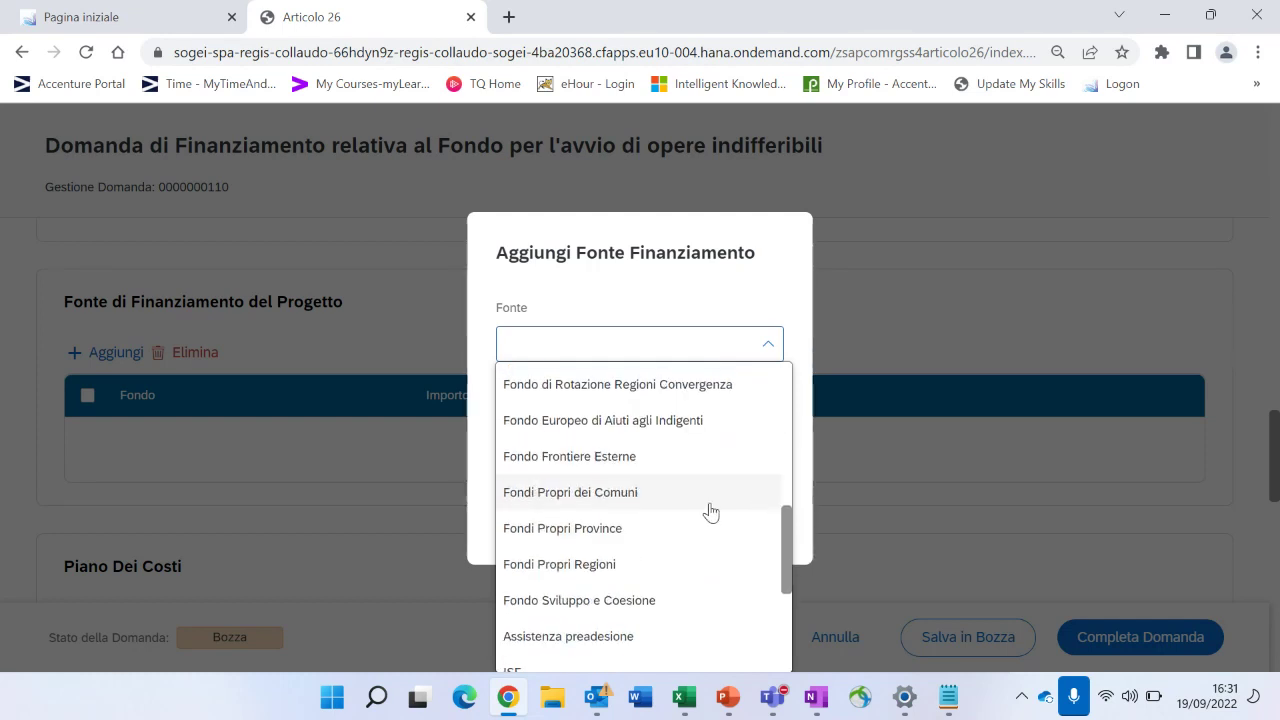
scroll(710, 512, "down", 3)
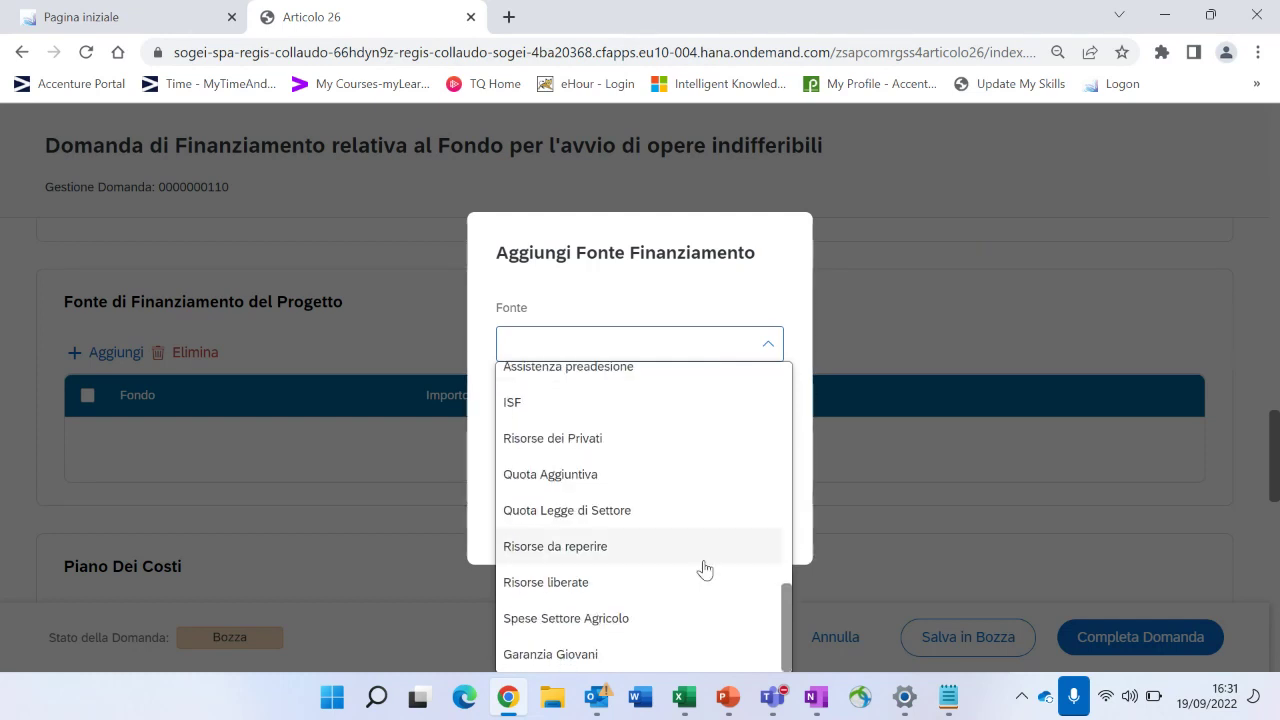
scroll(610, 475, "up", 1)
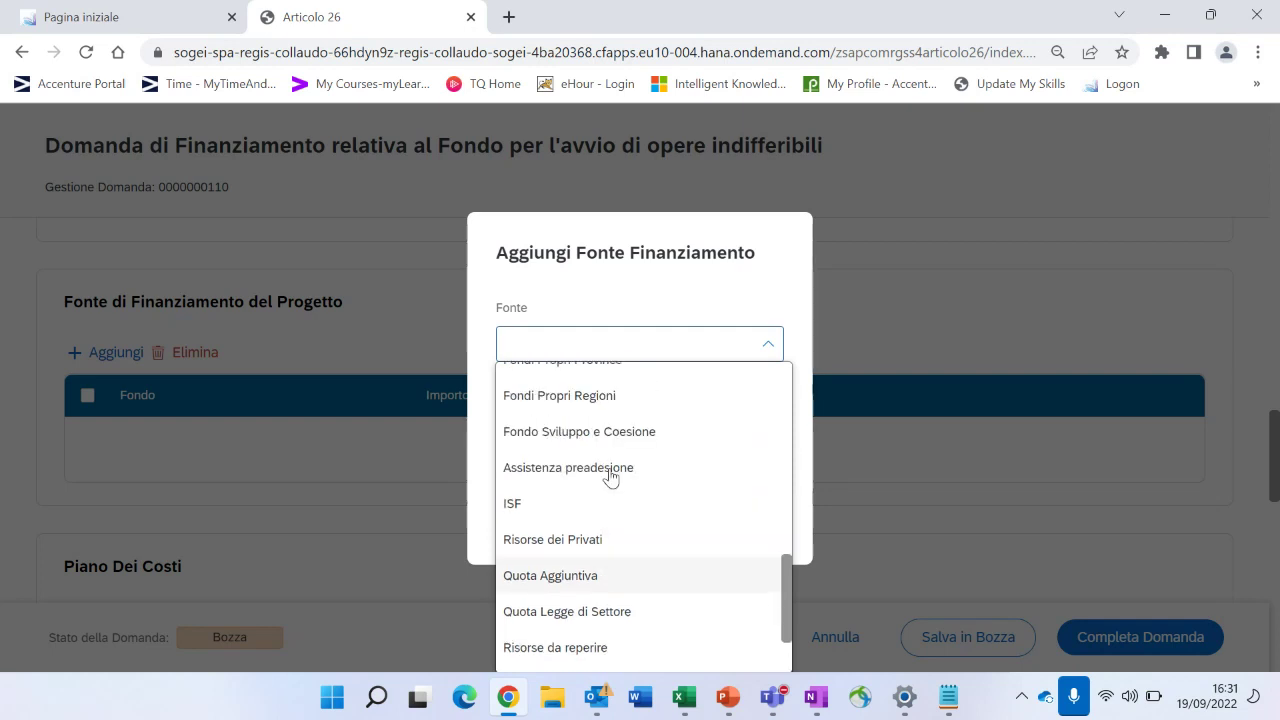
scroll(610, 476, "up", 8)
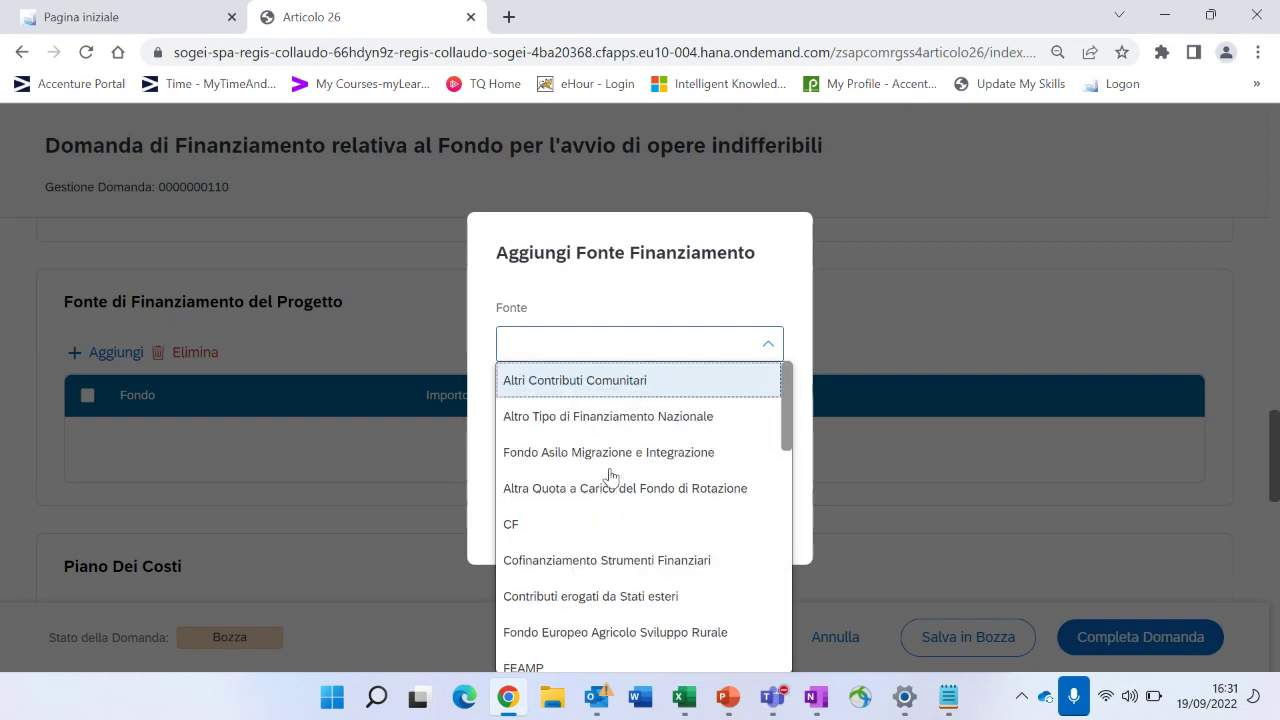
left_click(570, 390)
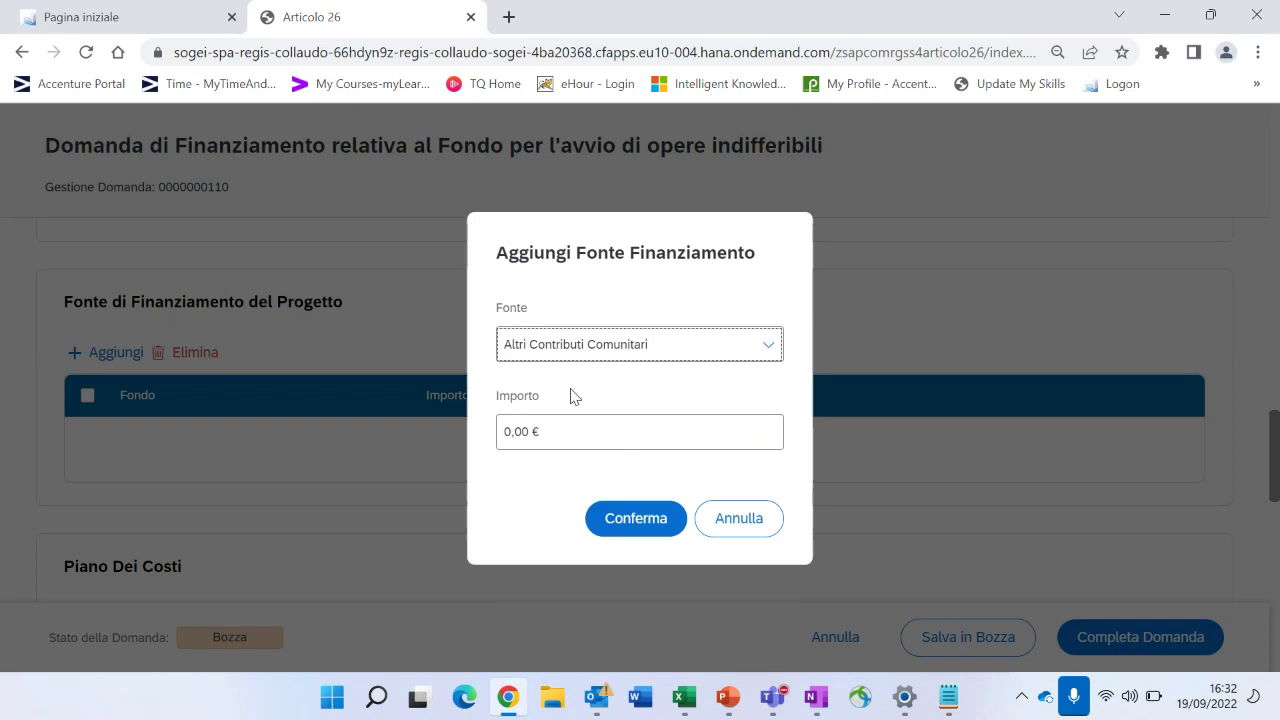
left_click(512, 435)
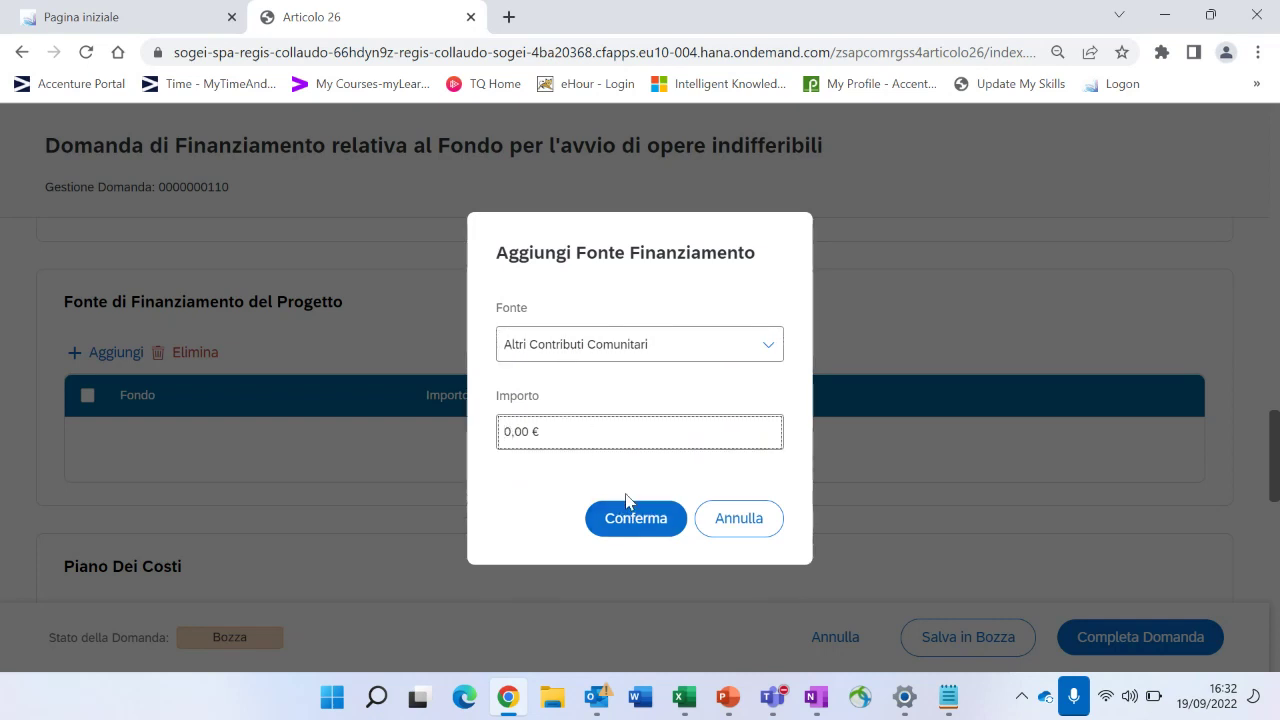
type("2000")
key("BackSpace")
type("0")
left_click(622, 520)
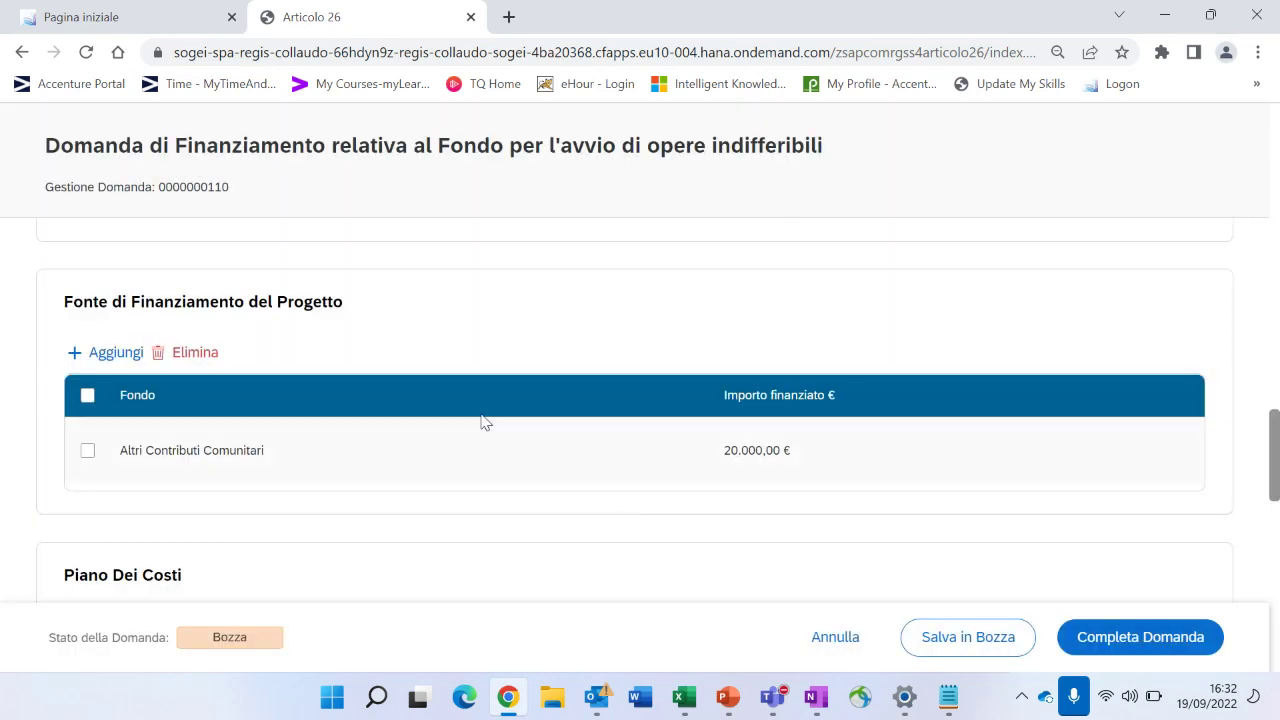
Add a second project funding source with Fonte Cofinanziamento Strumenti Finanziari and an Importo of 10.000,00 €.
left_click(100, 356)
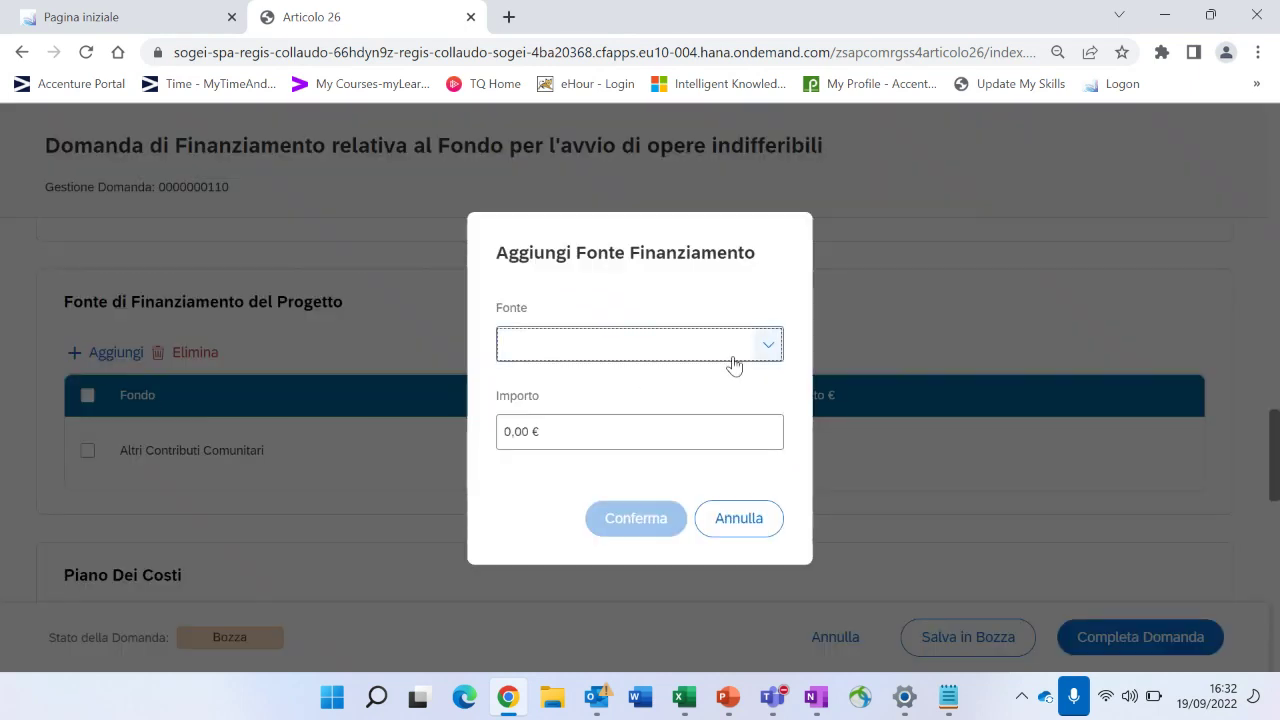
left_click(766, 346)
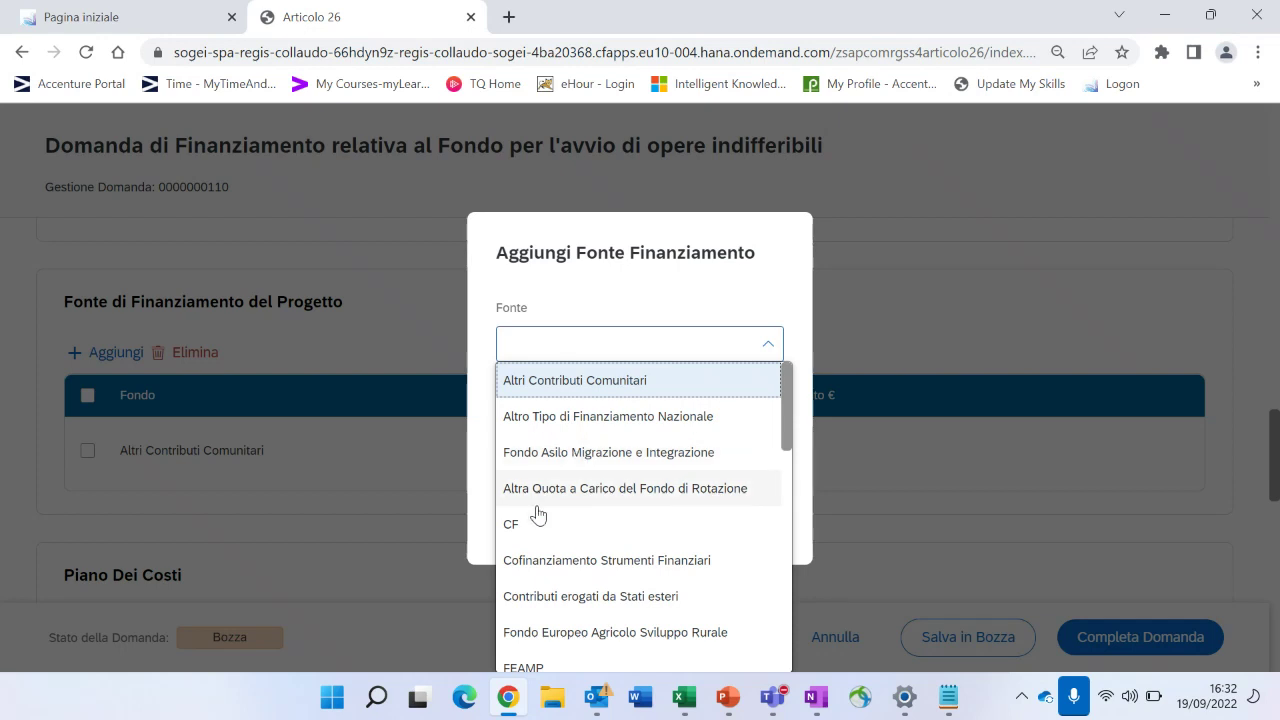
left_click(545, 561)
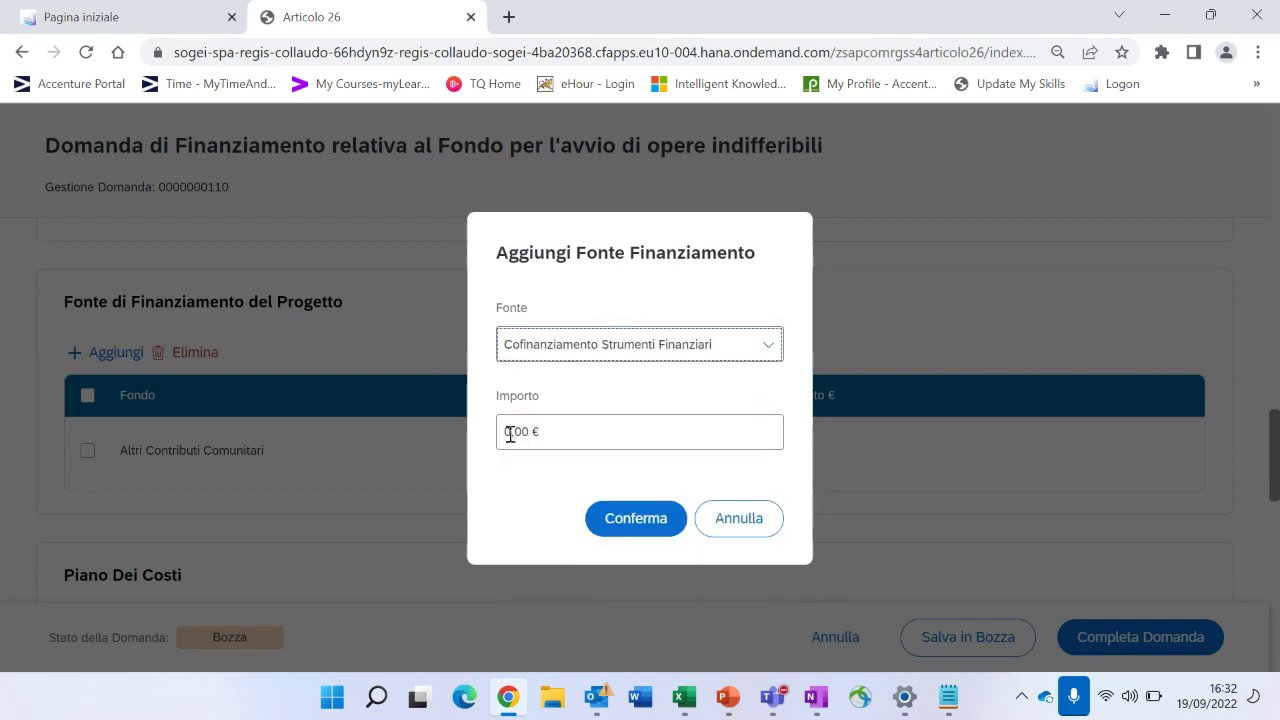
left_click(508, 431)
type("1000")
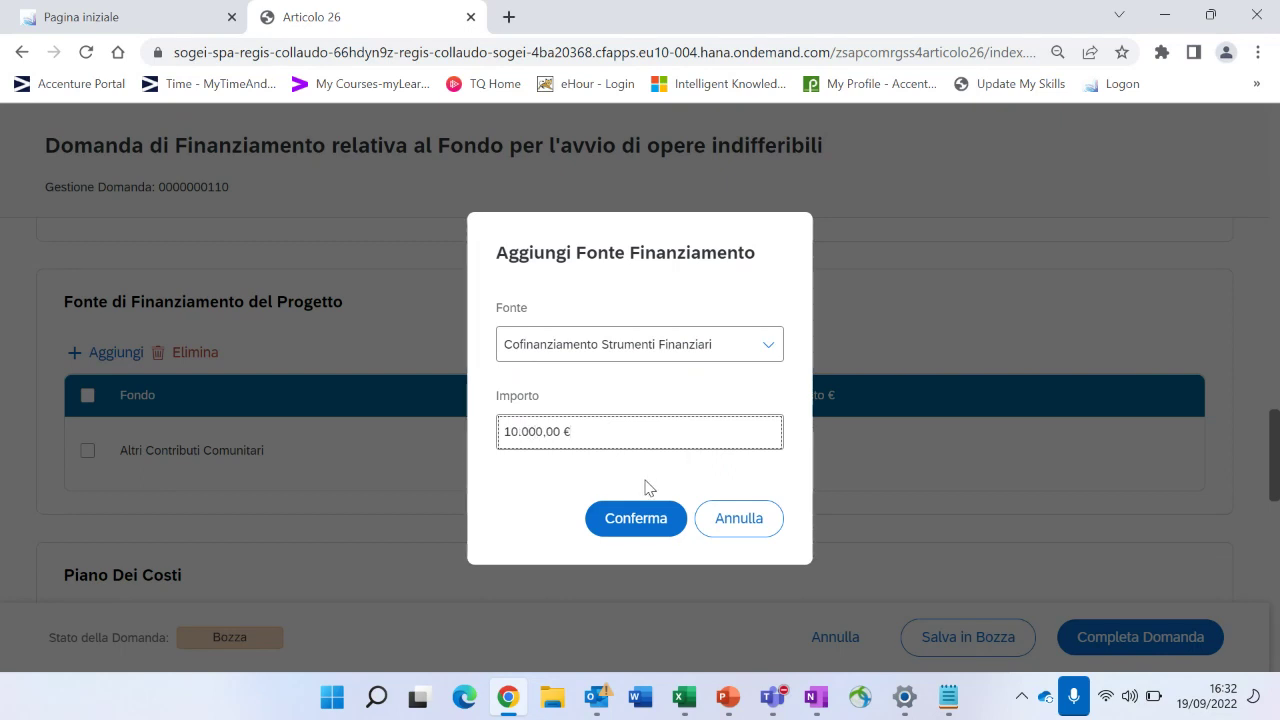
left_click(632, 519)
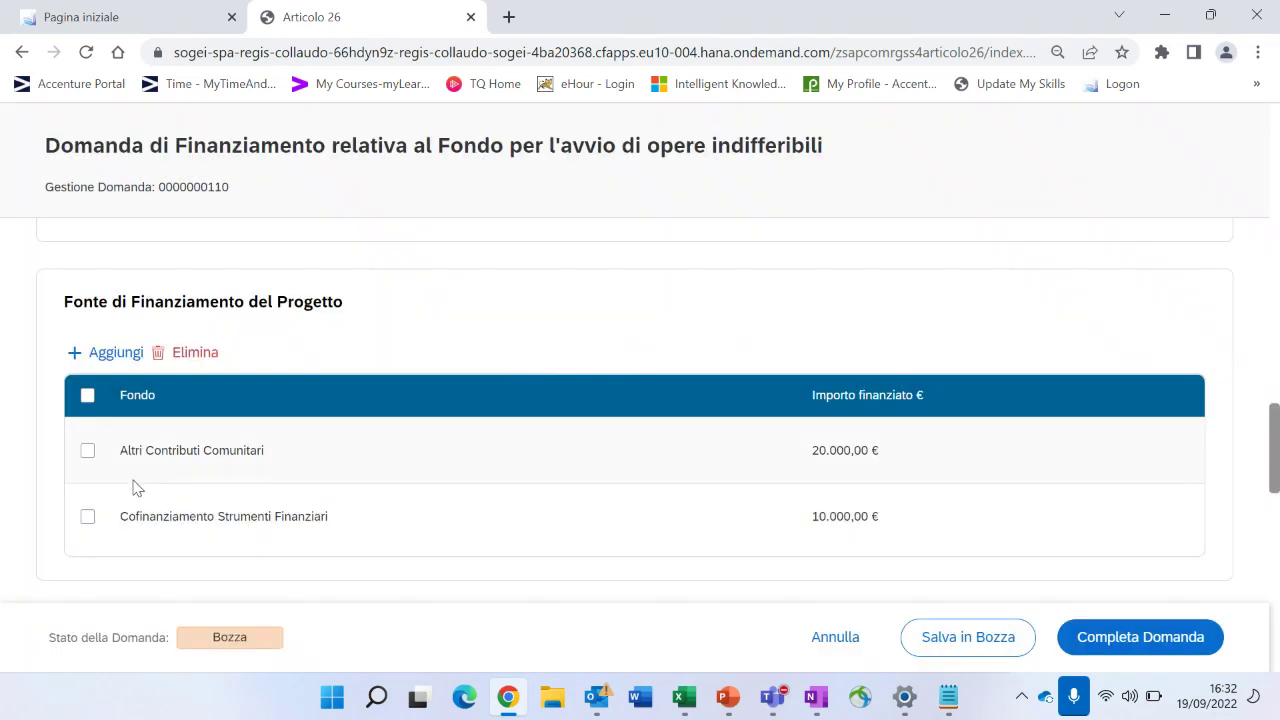
Review the Piano Dei Costi tables and the Quadro Economico tables down to the end of the application form.
scroll(614, 290, "down", 1)
scroll(612, 290, "down", 3)
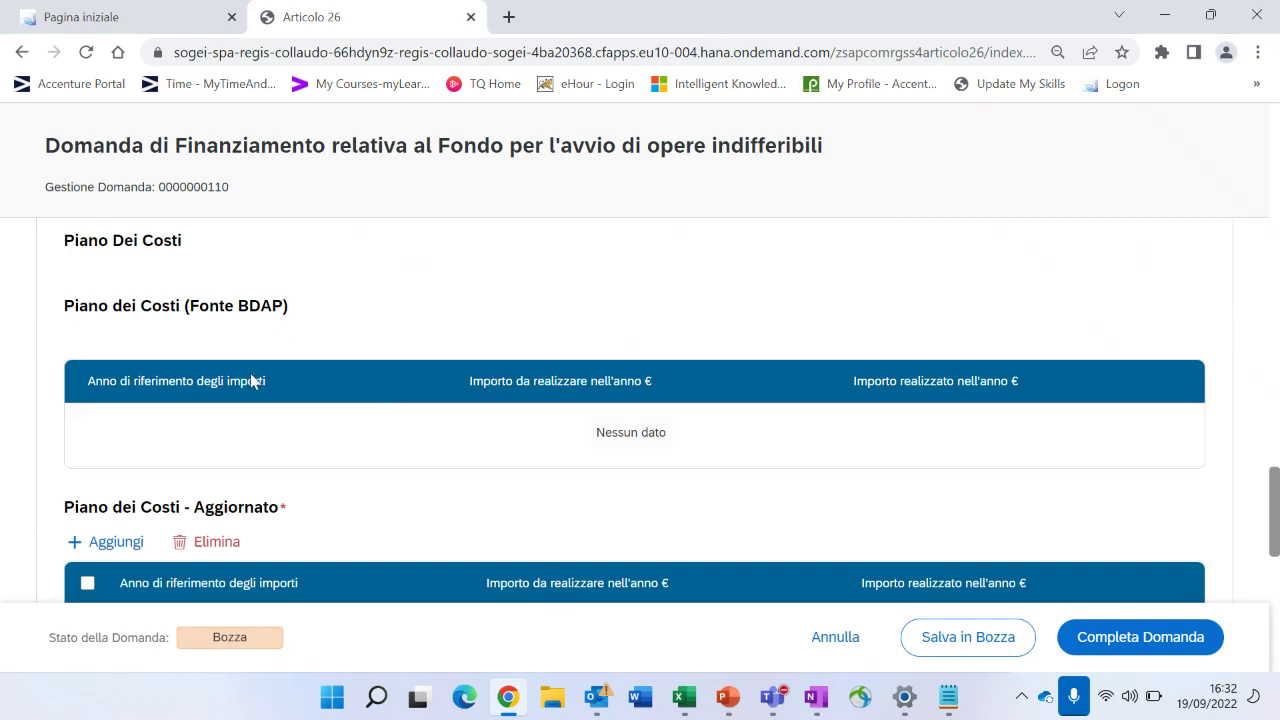
scroll(251, 391, "down", 7)
scroll(409, 341, "down", 2)
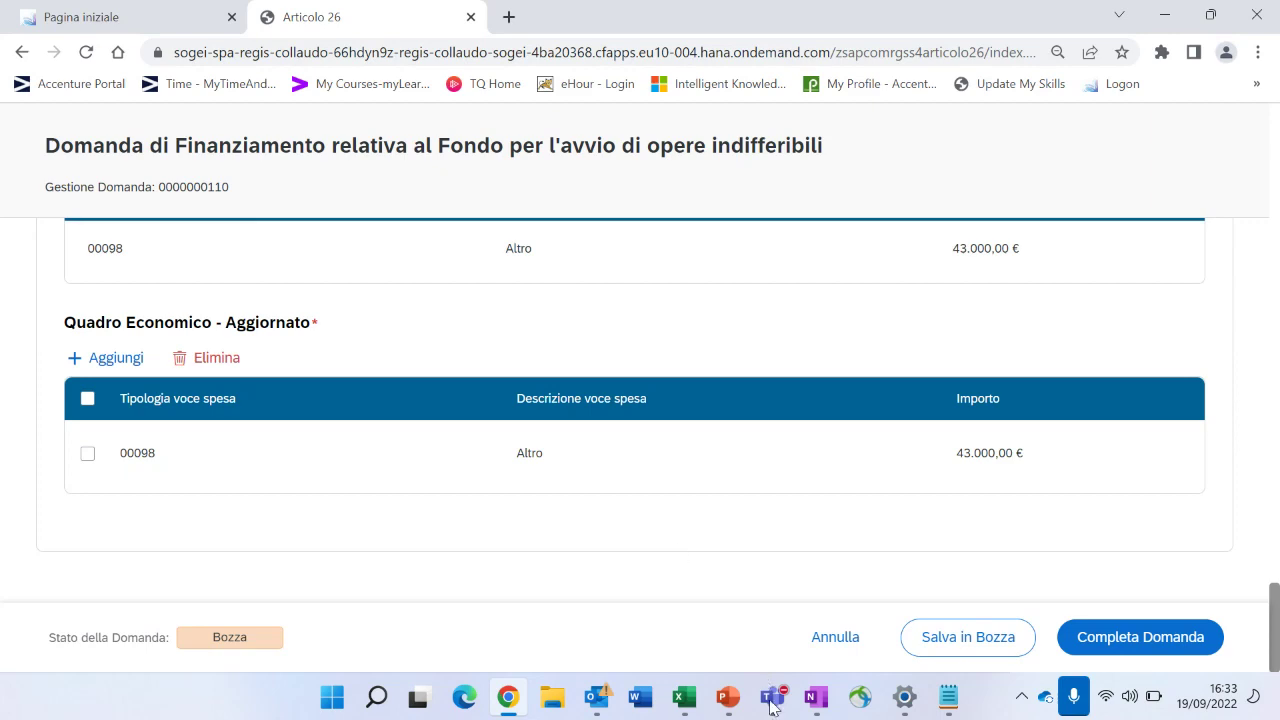
Switch to the webinar window in Microsoft Teams and stop sharing the screen.
mouse_move(772, 707)
mouse_move(749, 586)
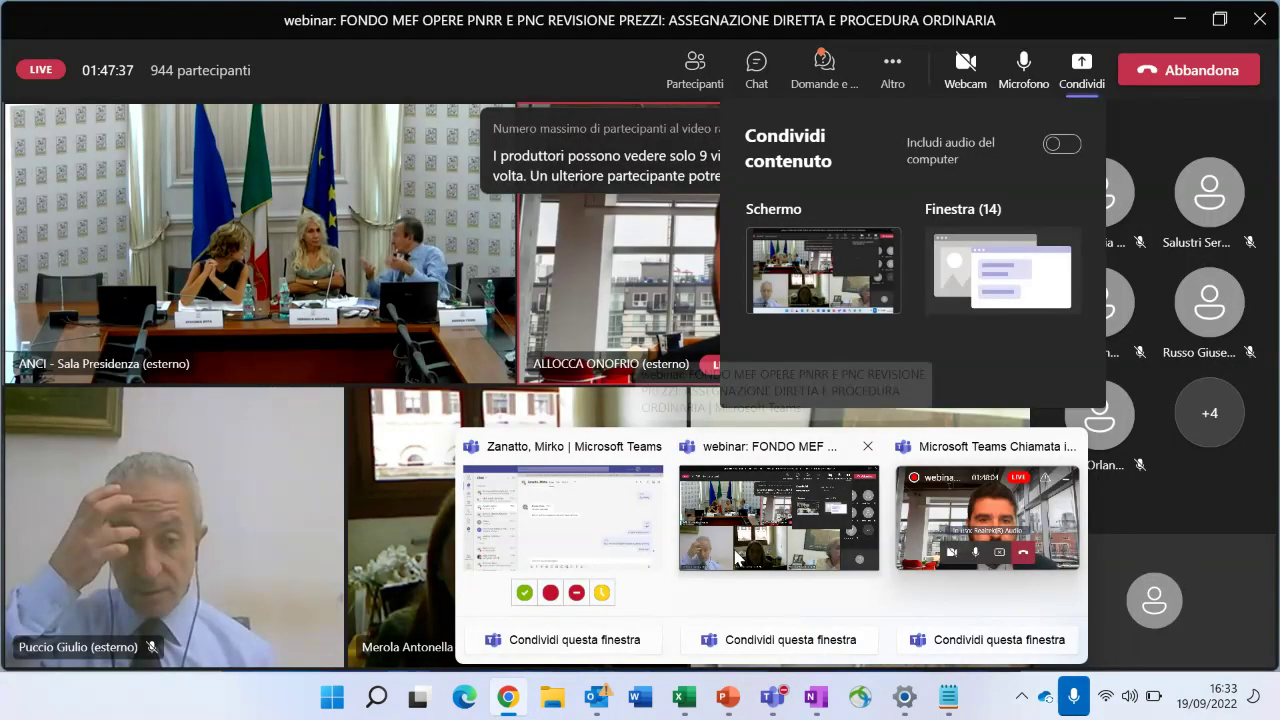
left_click(739, 557)
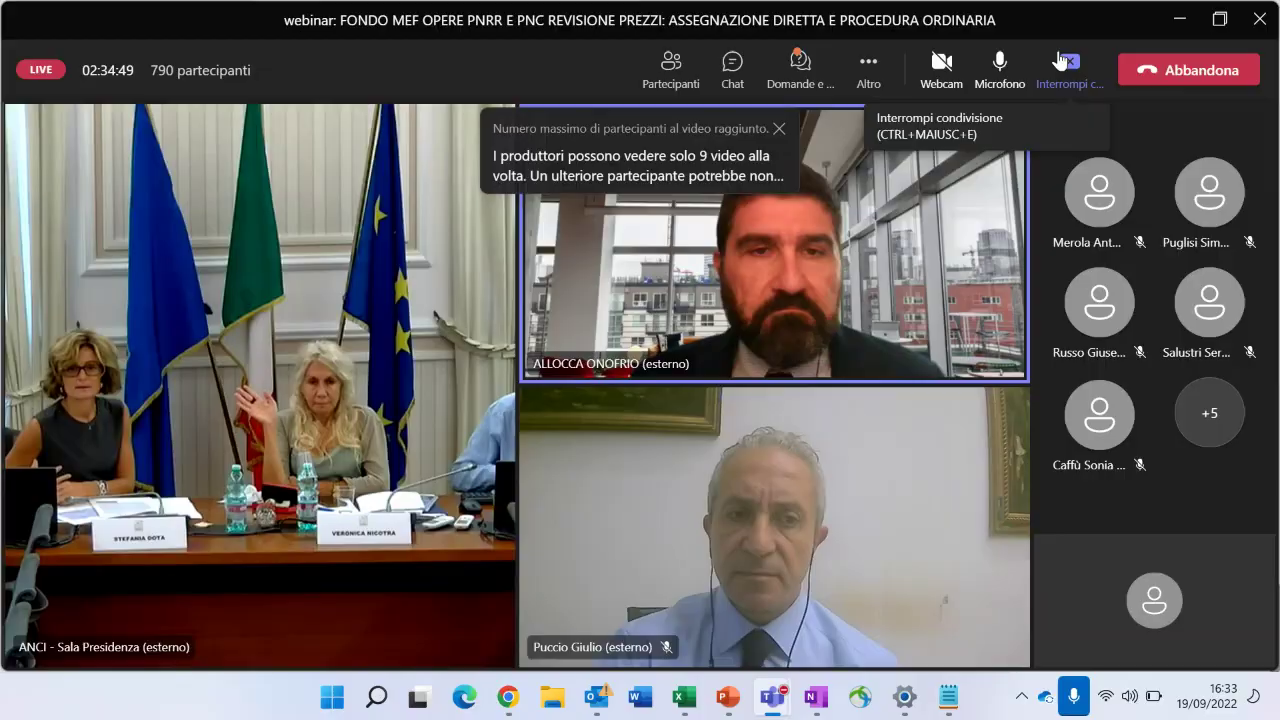
left_click(1060, 62)
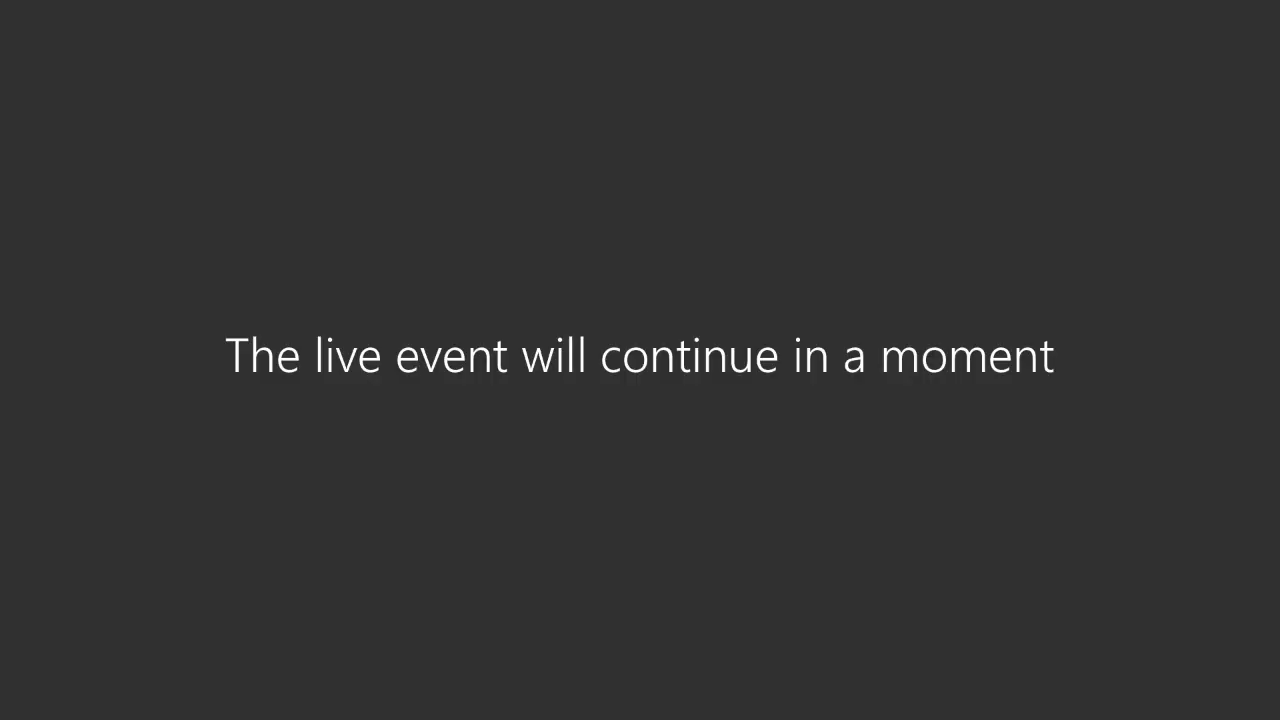